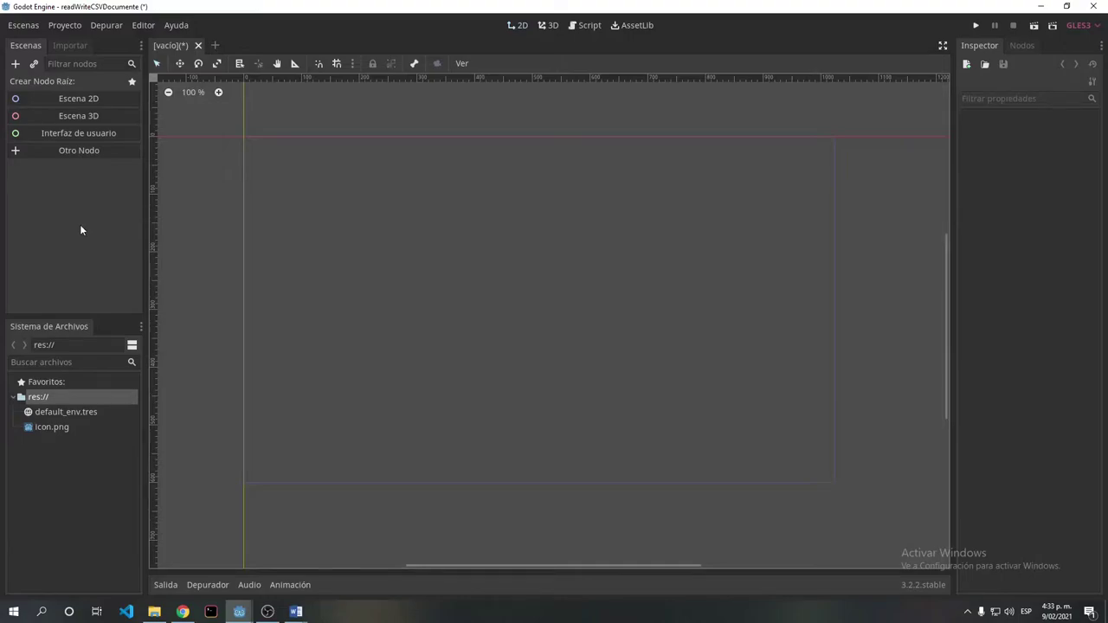
Create a user-interface Control root and add a LineEdit child under it.
left_click(79, 134)
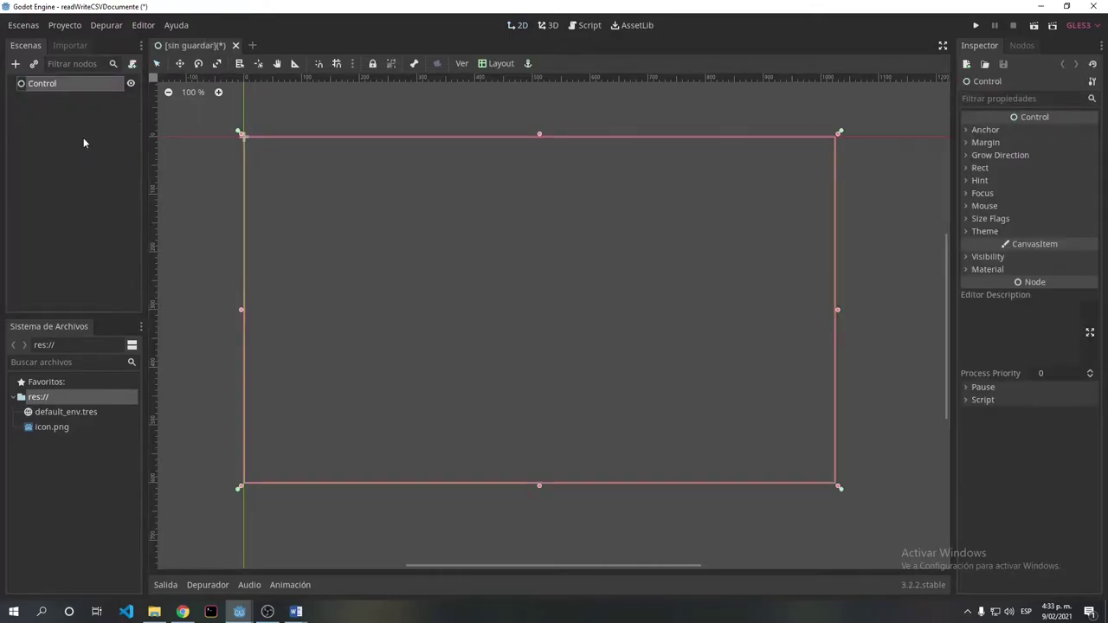
left_click(16, 65)
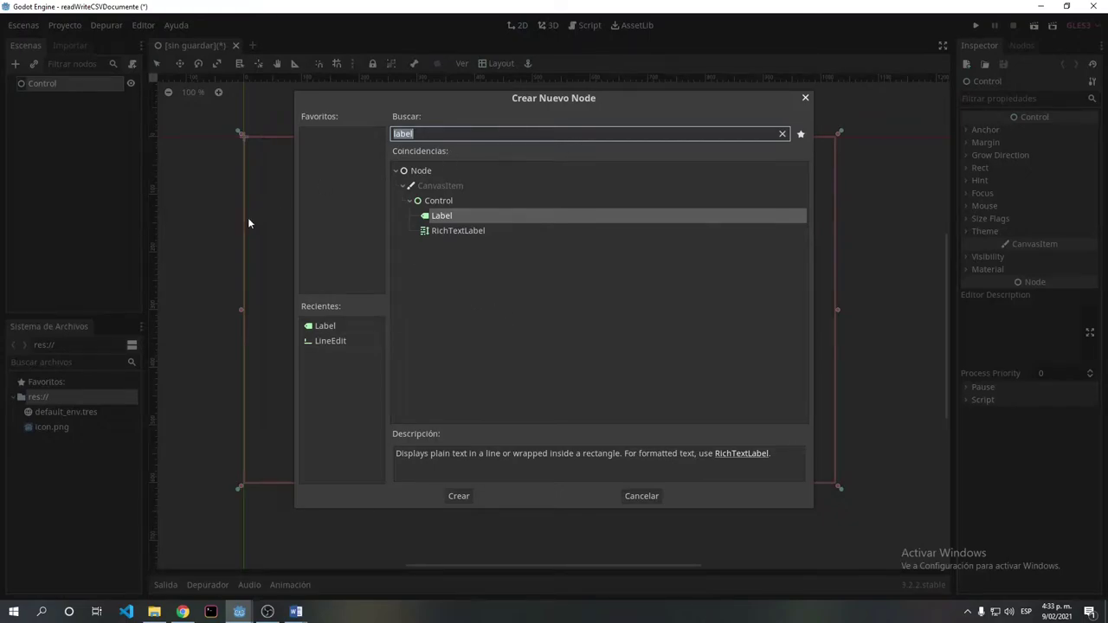
double_click(341, 340)
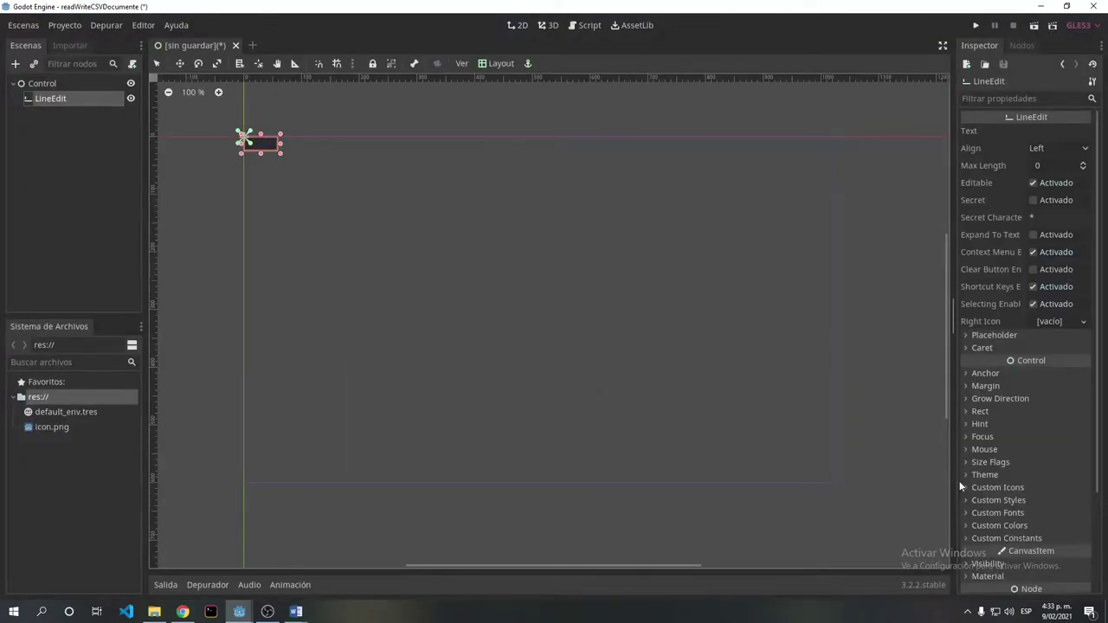
Size the LineEdit to 100×50 and move it to about 106, 115 on the canvas.
left_click(967, 411)
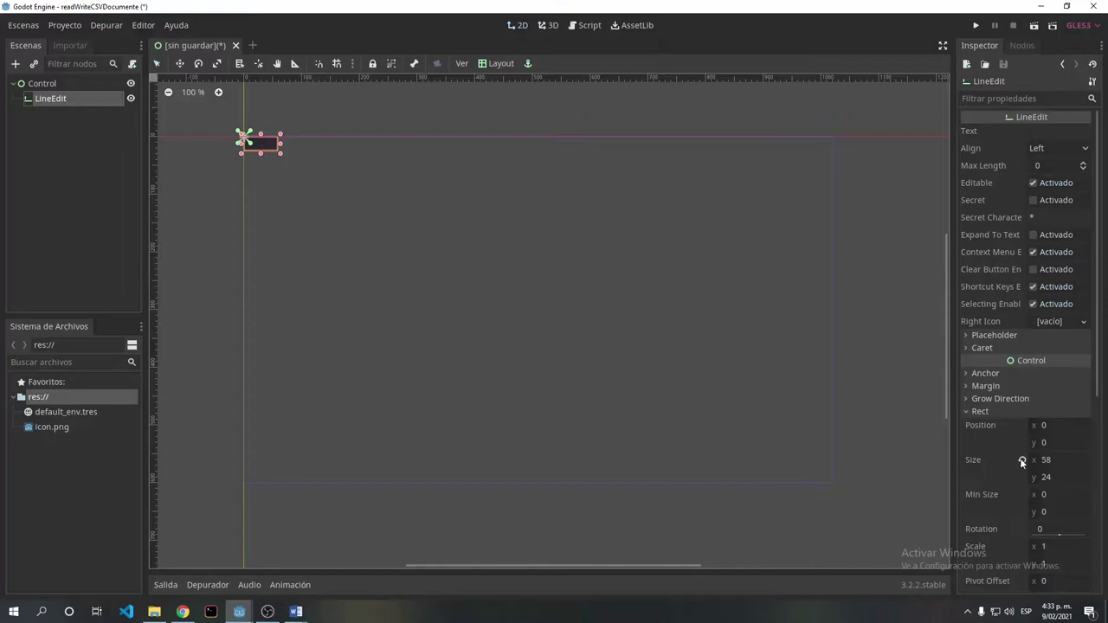
left_click(1077, 459)
type("100")
key("Tab")
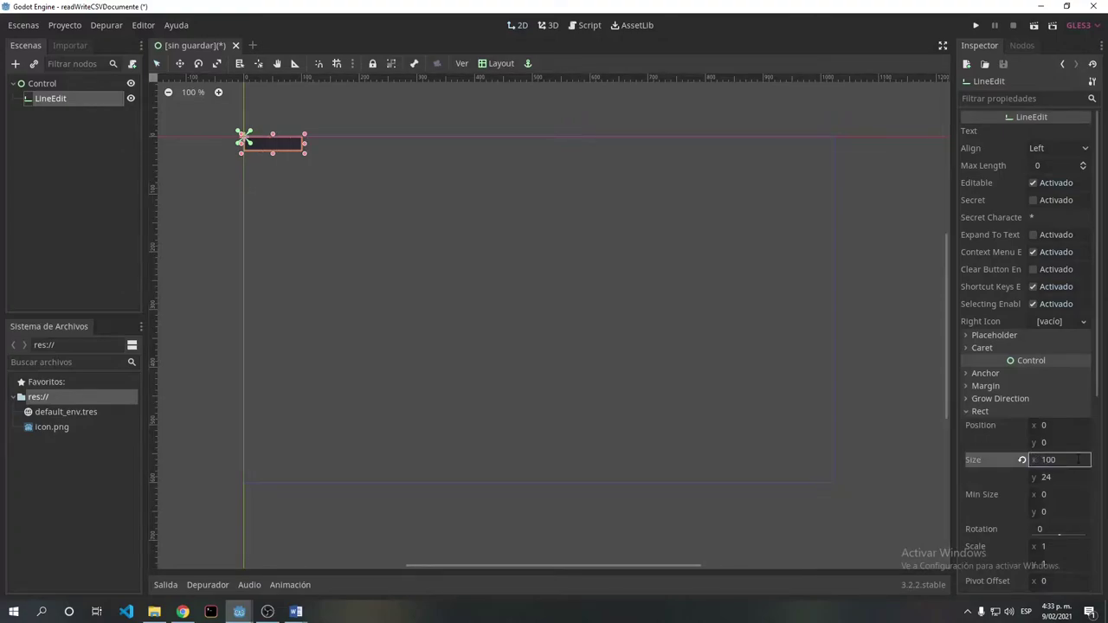
type("50")
key("Return")
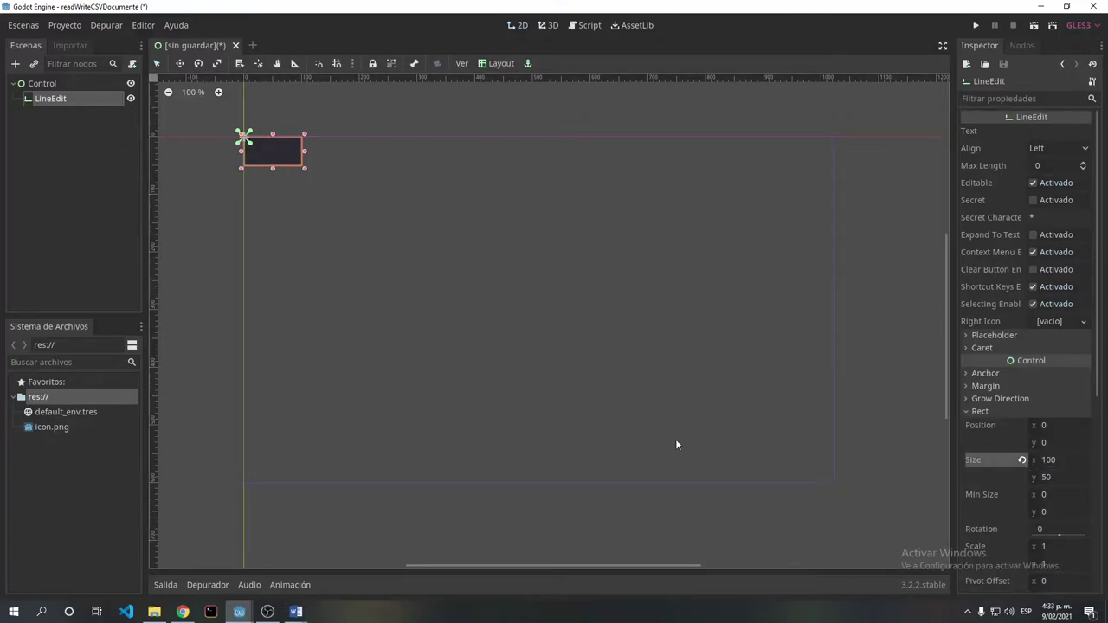
left_click_drag(273, 155, 336, 222)
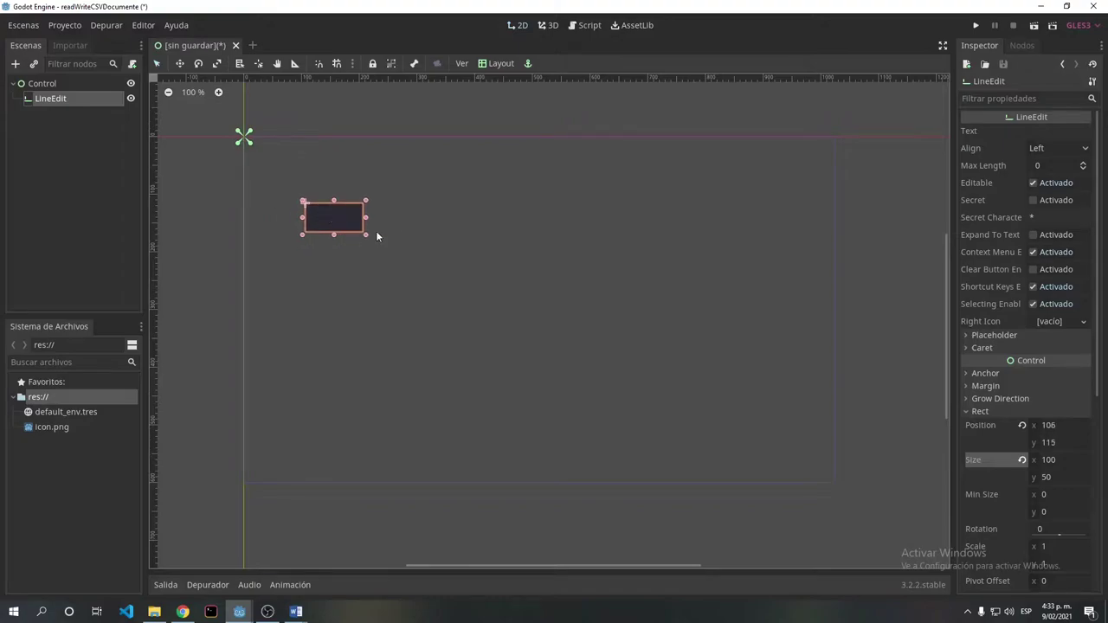
left_click(376, 230)
Duplicate the LineEdit and place the copy, LineEdit2, below the original.
left_click_drag(302, 239, 302, 240)
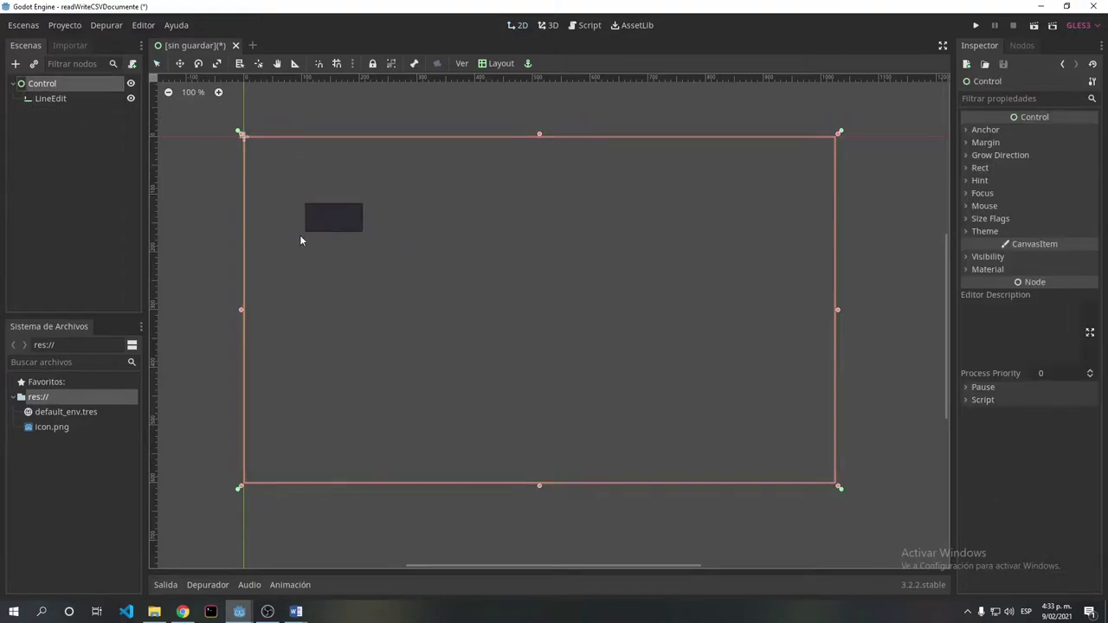
left_click(329, 212)
key("ctrl+d")
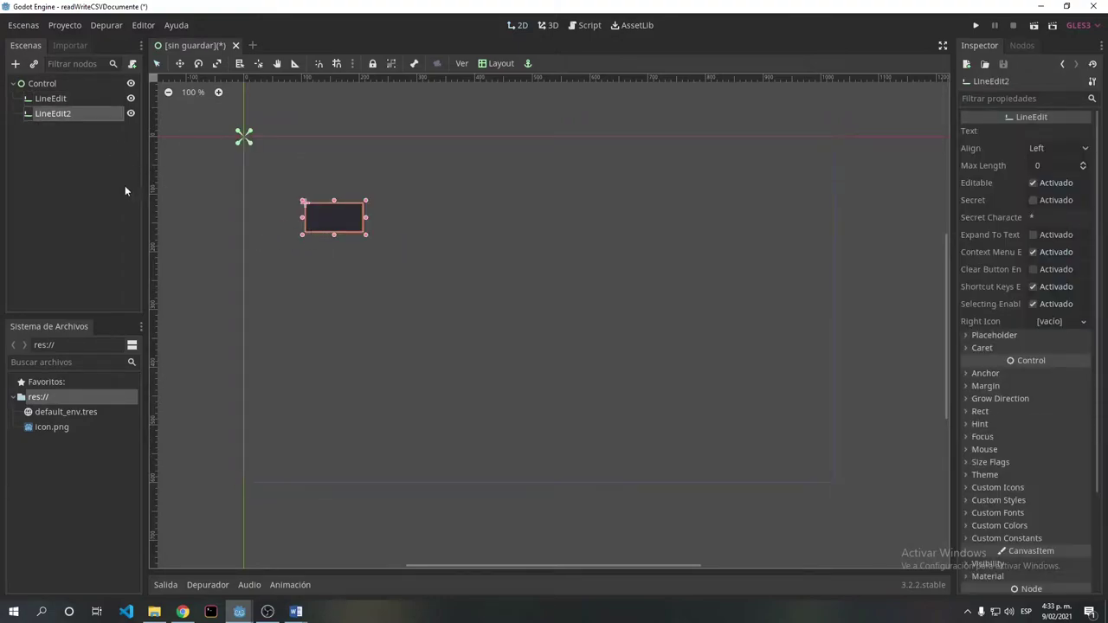
left_click_drag(334, 216, 337, 260, "ctrl")
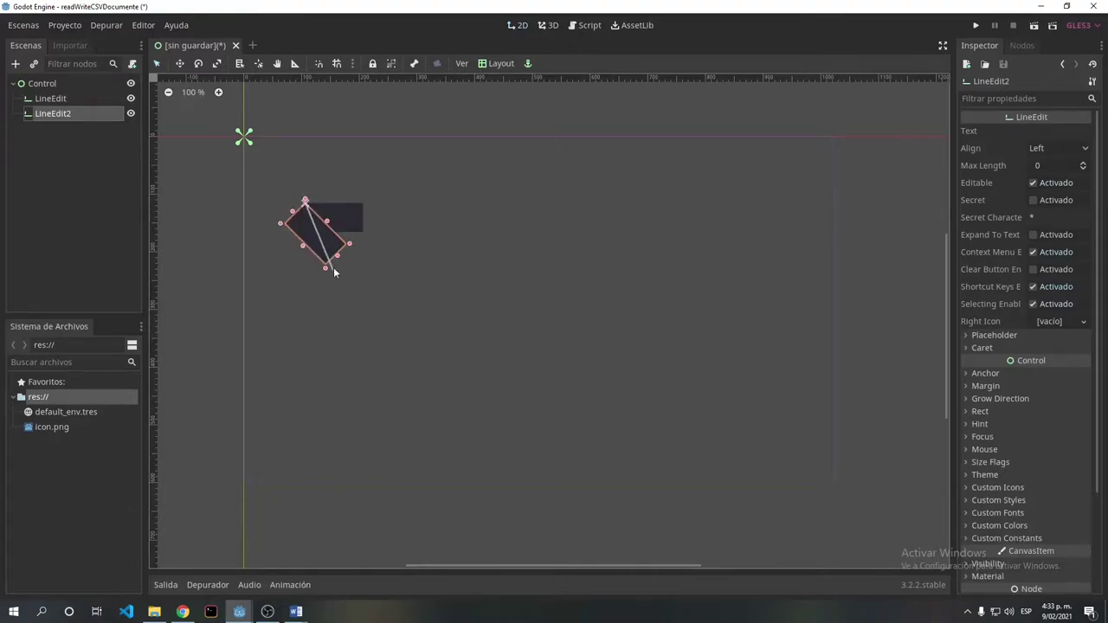
key("ctrl+z")
left_click_drag(338, 221, 337, 300)
left_click(365, 283)
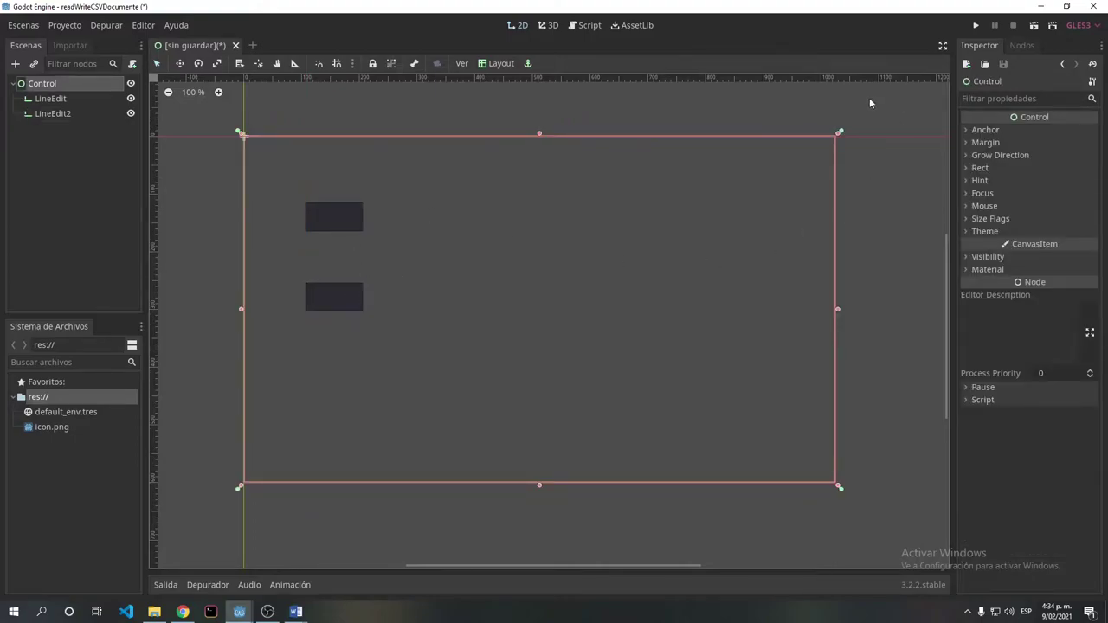
Run the scene, saving it as csv.tscn when prompted.
left_click(1034, 26)
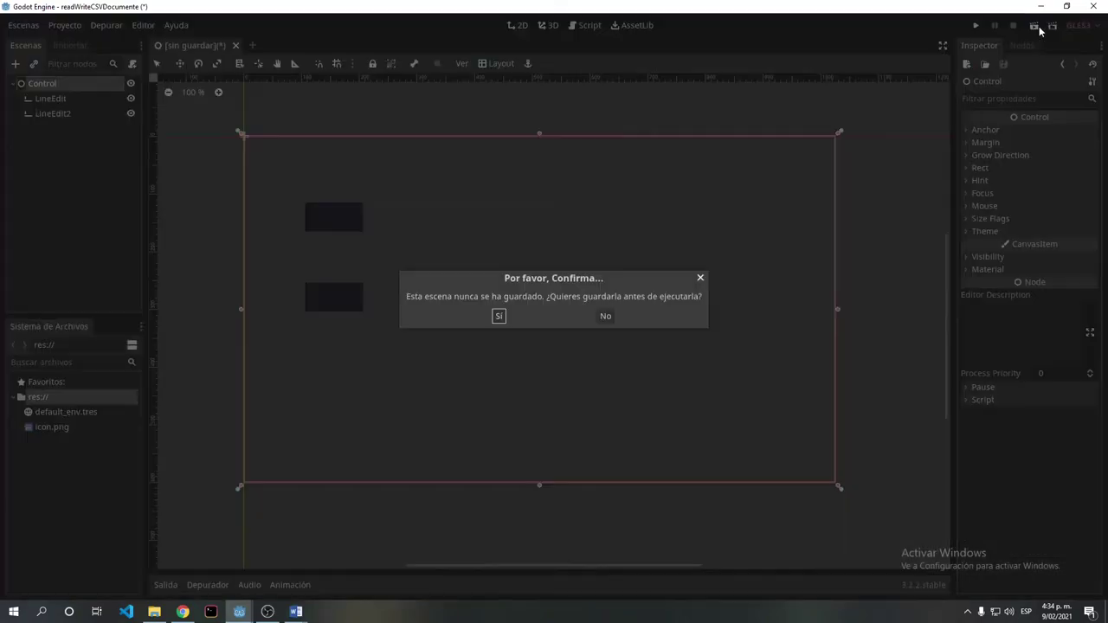
left_click(499, 316)
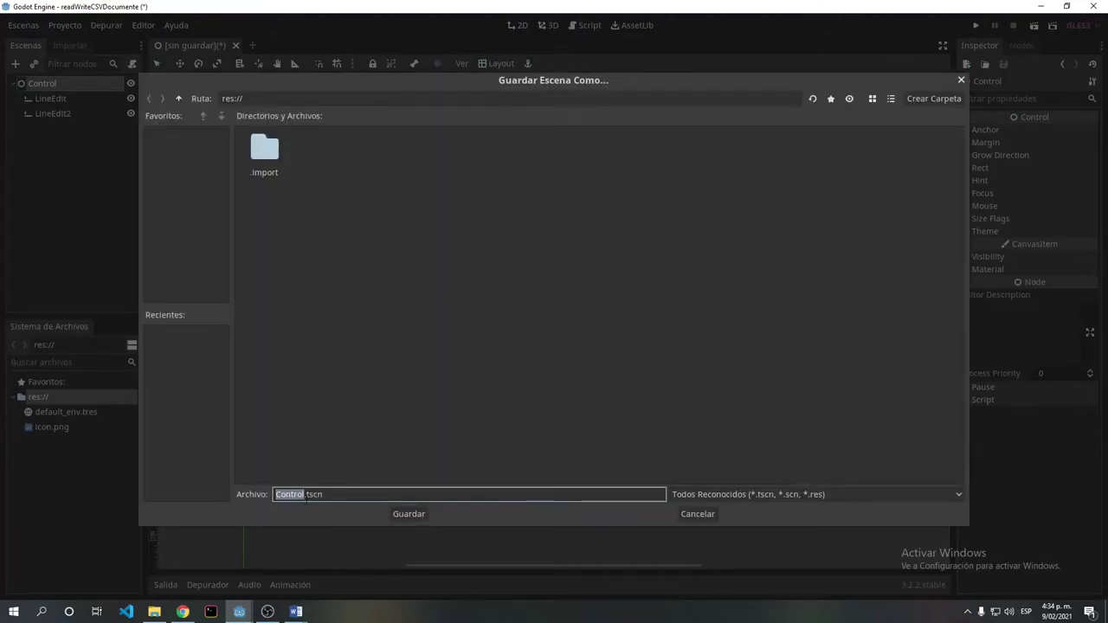
type("csv")
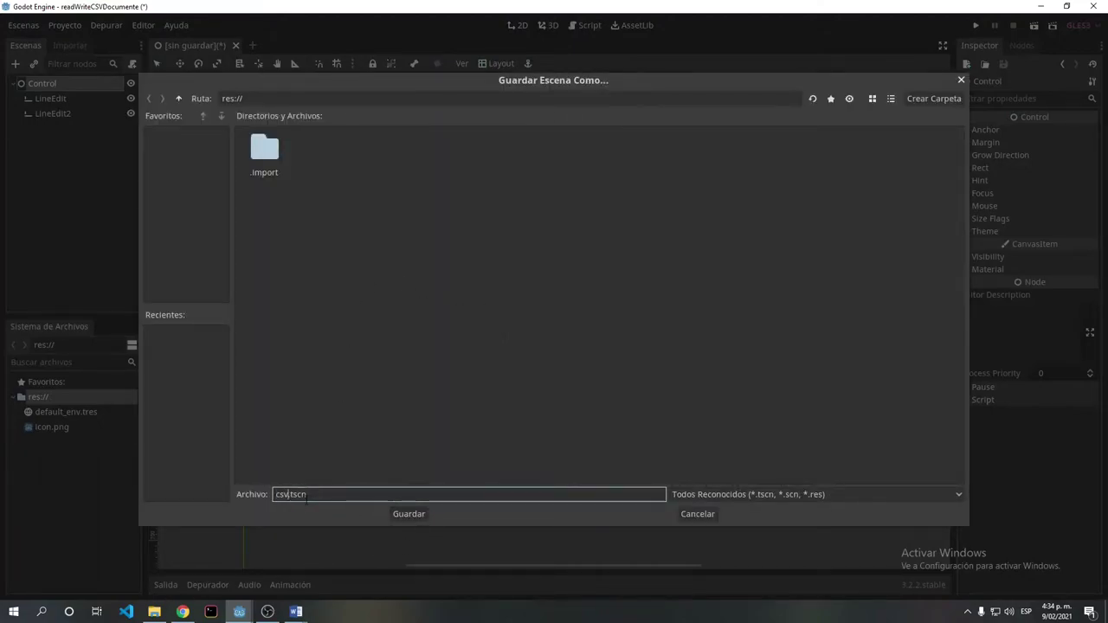
left_click(388, 514)
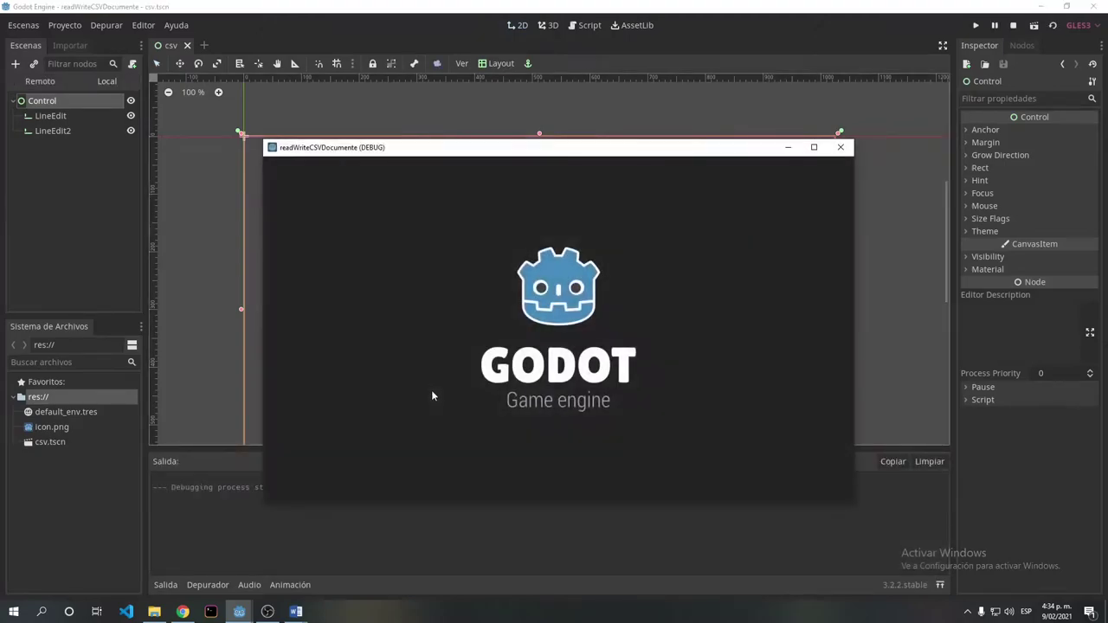
Type test text into the first box of the running game, then close it.
left_click(350, 241)
type("df")
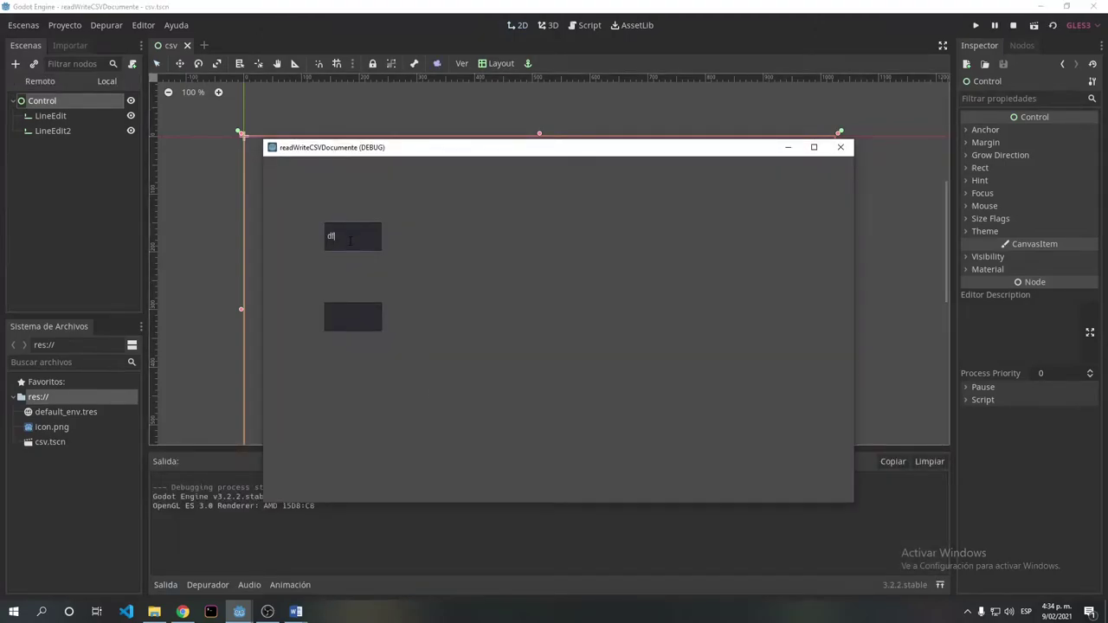
type("dafg")
left_click(839, 147)
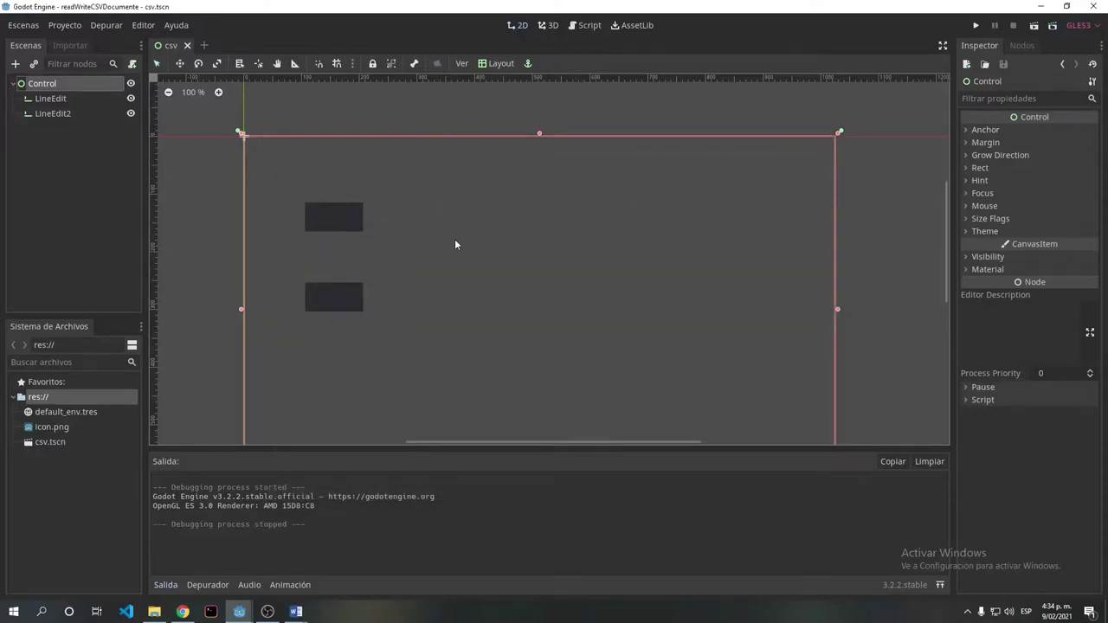
scroll(454, 238, "down", 2)
Add a Button node to the scene.
scroll(466, 245, "up", 1)
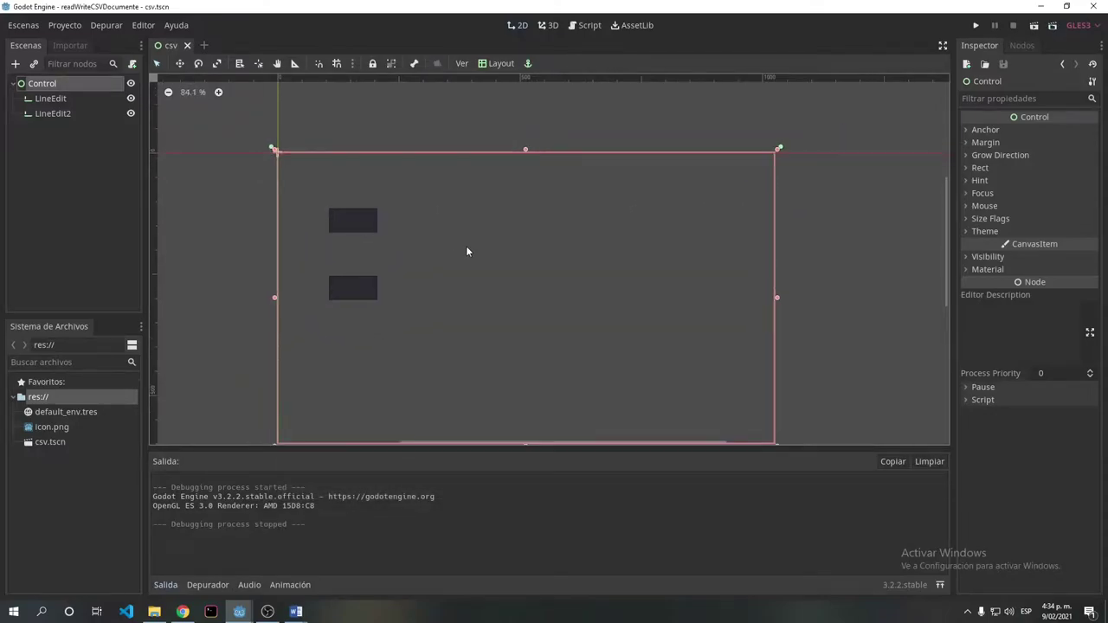
left_click(14, 64)
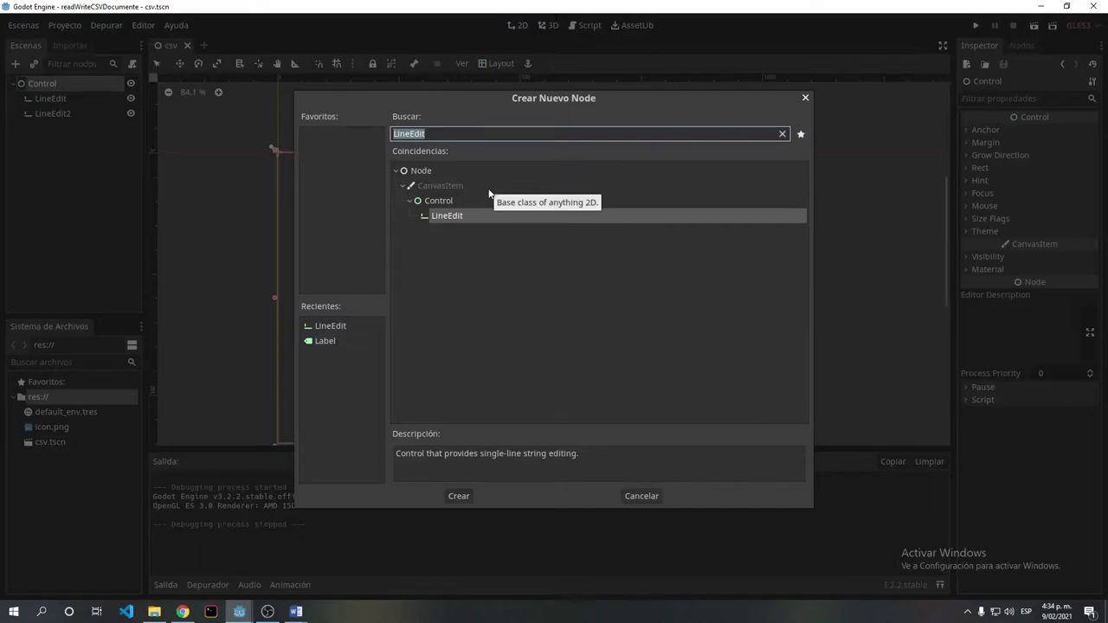
type("but")
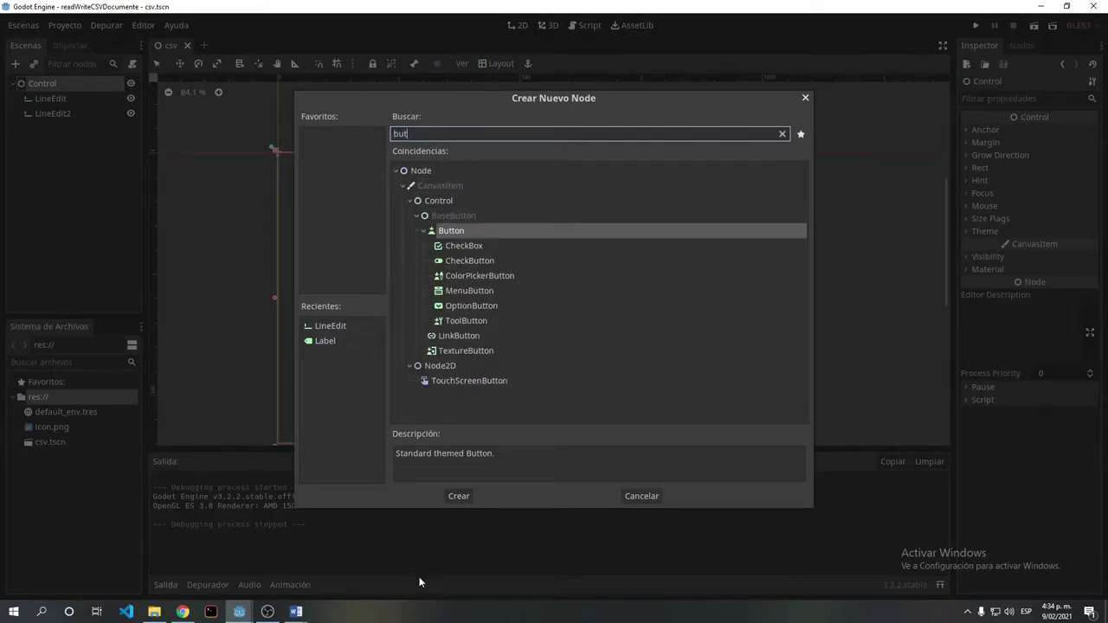
left_click(459, 497)
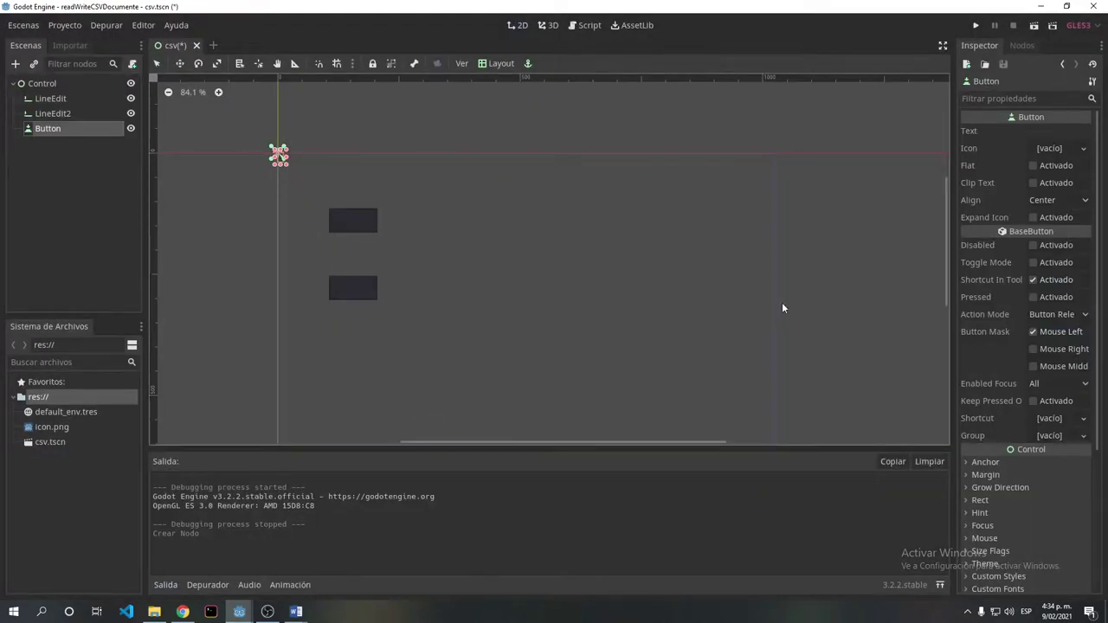
Size the Button to 100×50 and move it below the two LineEdits.
left_click(964, 501)
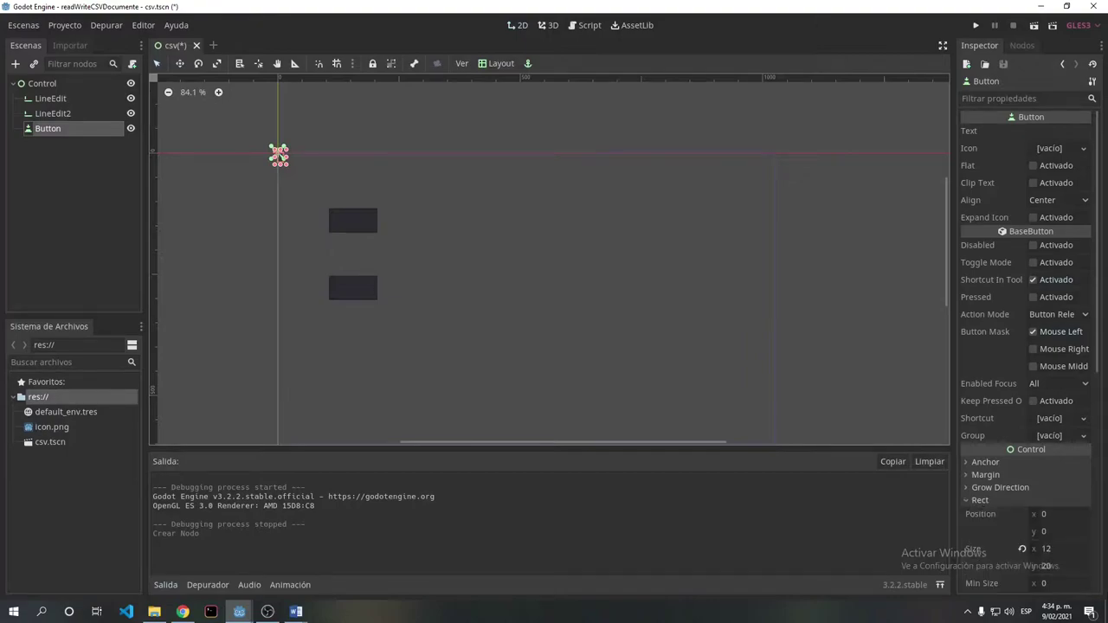
left_click(1049, 548)
type("1")
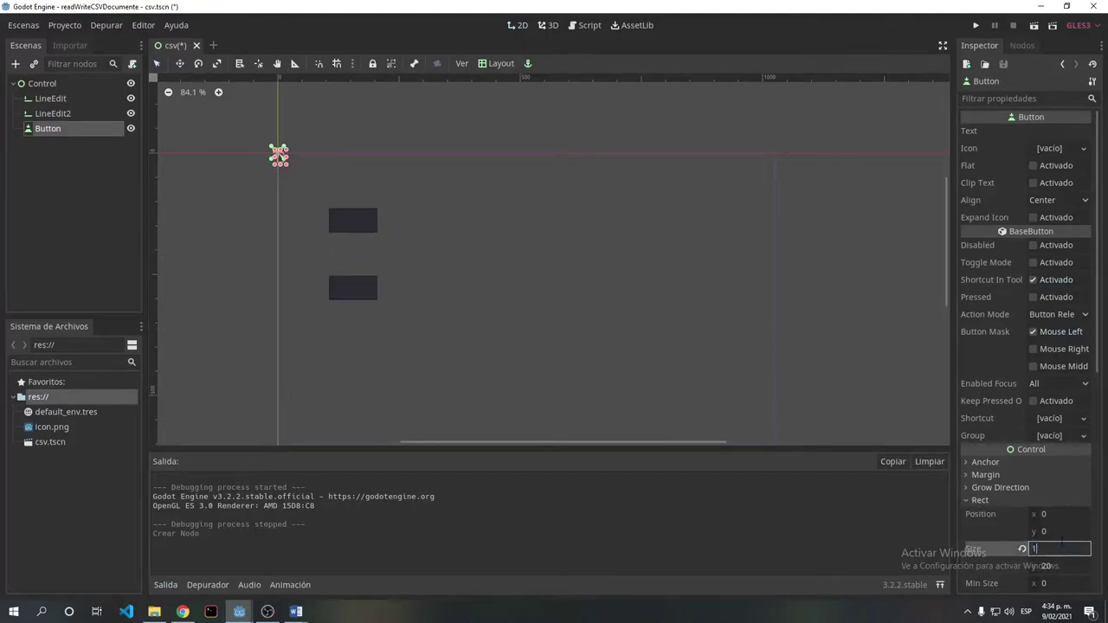
type("000")
key("BackSpace")
key("Return")
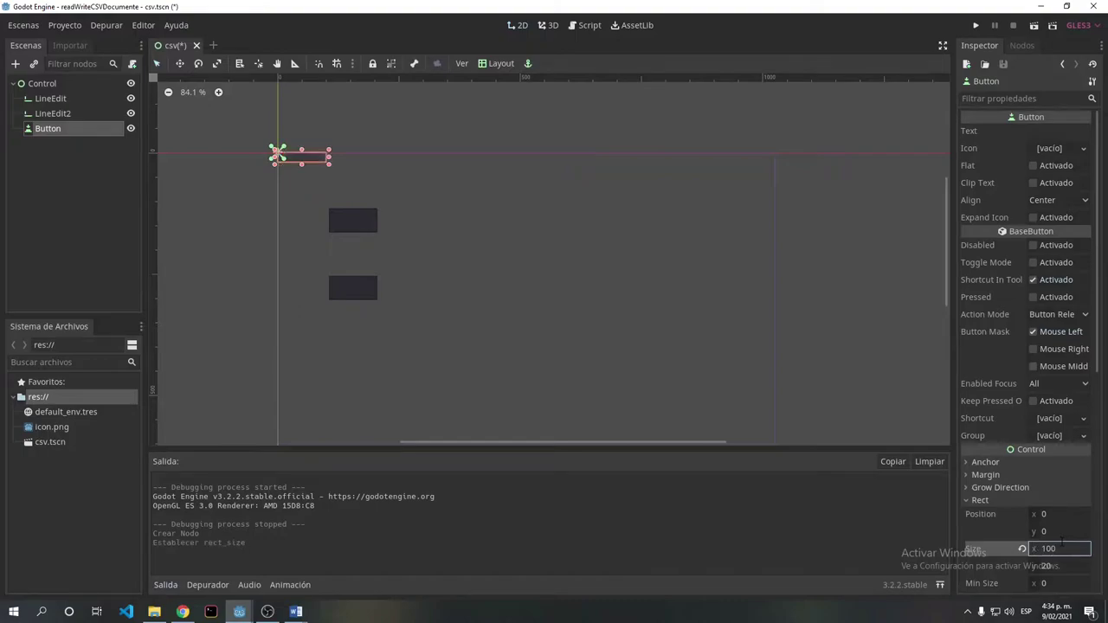
key("Tab")
type("50")
key("Return")
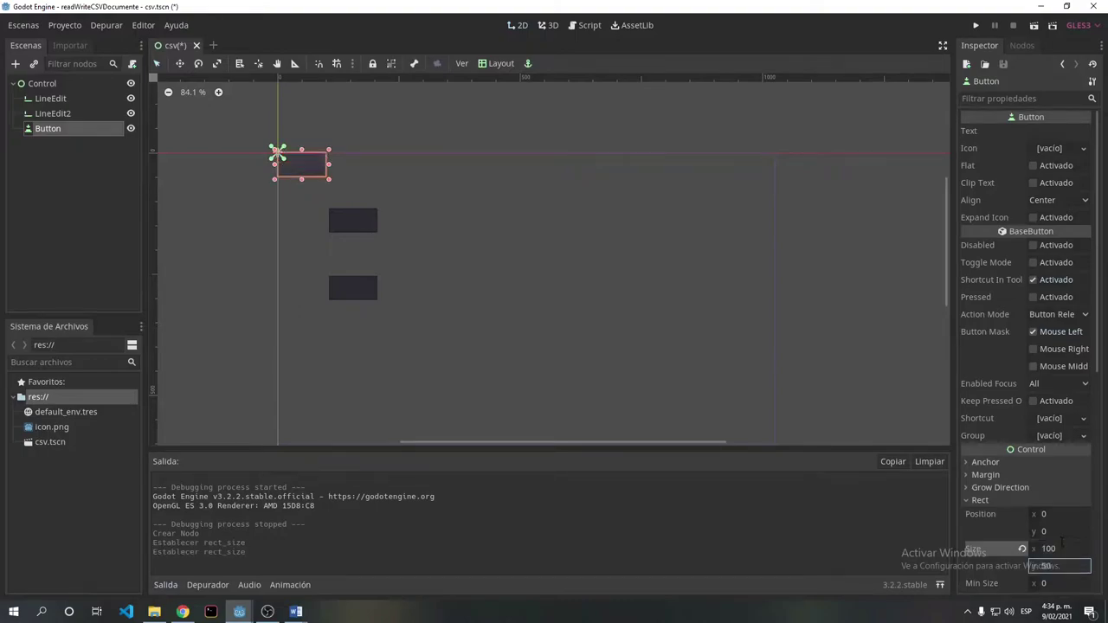
left_click_drag(308, 165, 358, 339)
Set the Button's text to 'Guardar datos'.
left_click(1054, 131)
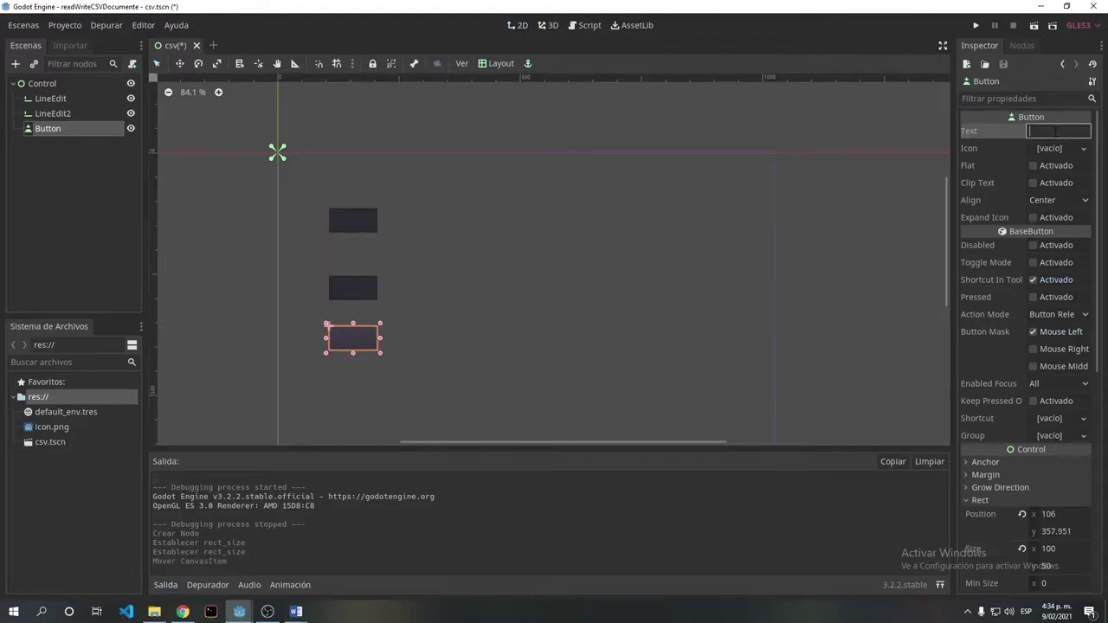
type("Envi")
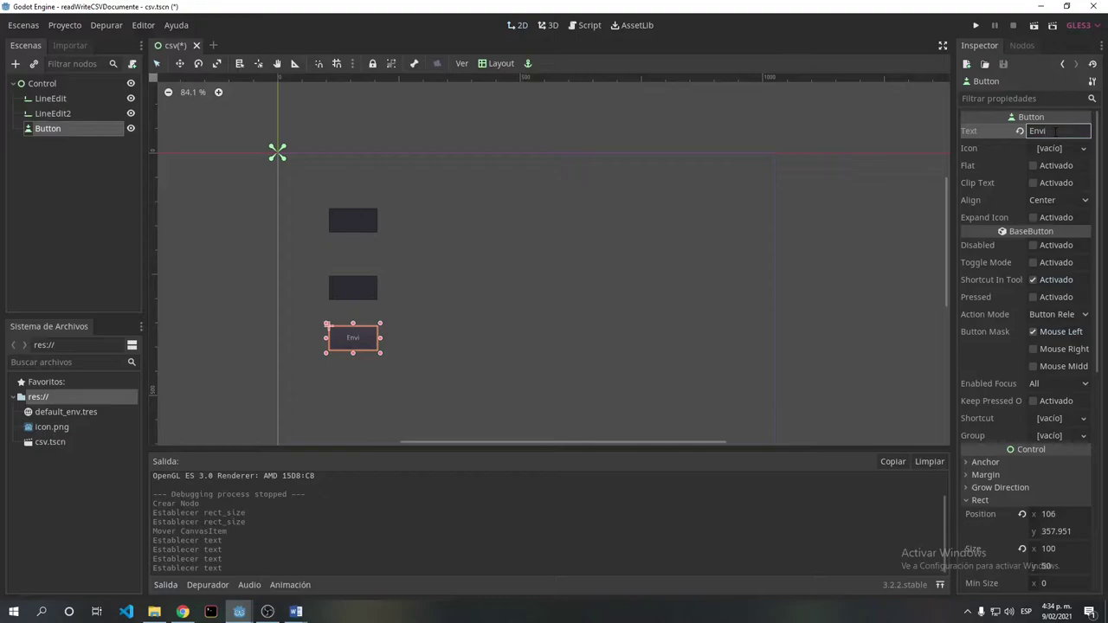
type("ar")
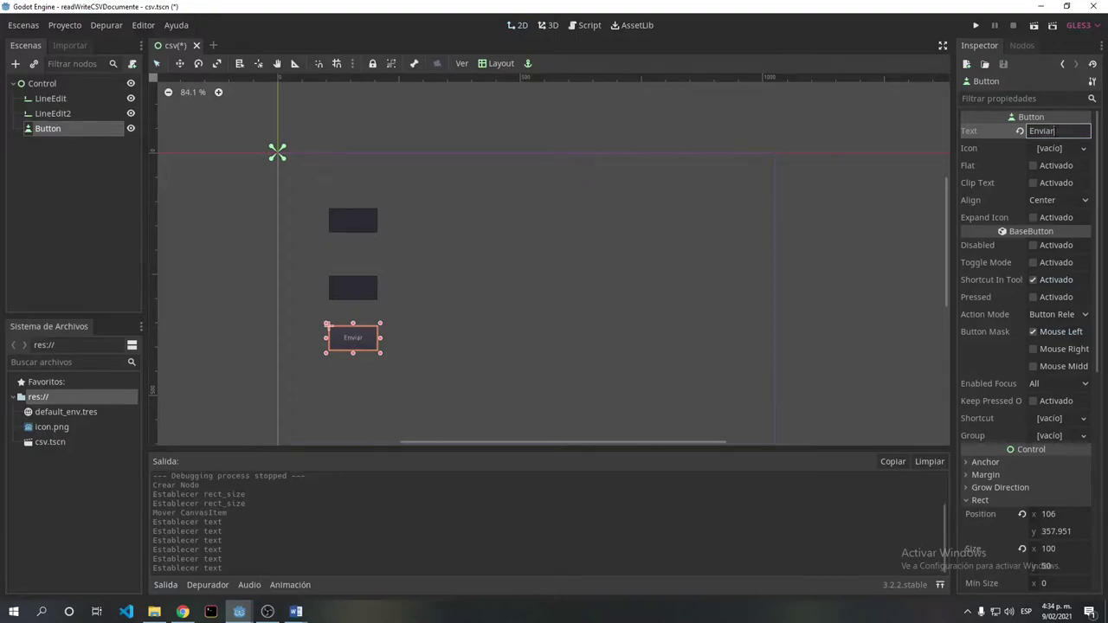
key("BackSpace")
key("BackSpace")
key("BackSpace")
key("BackSpace")
key("BackSpace")
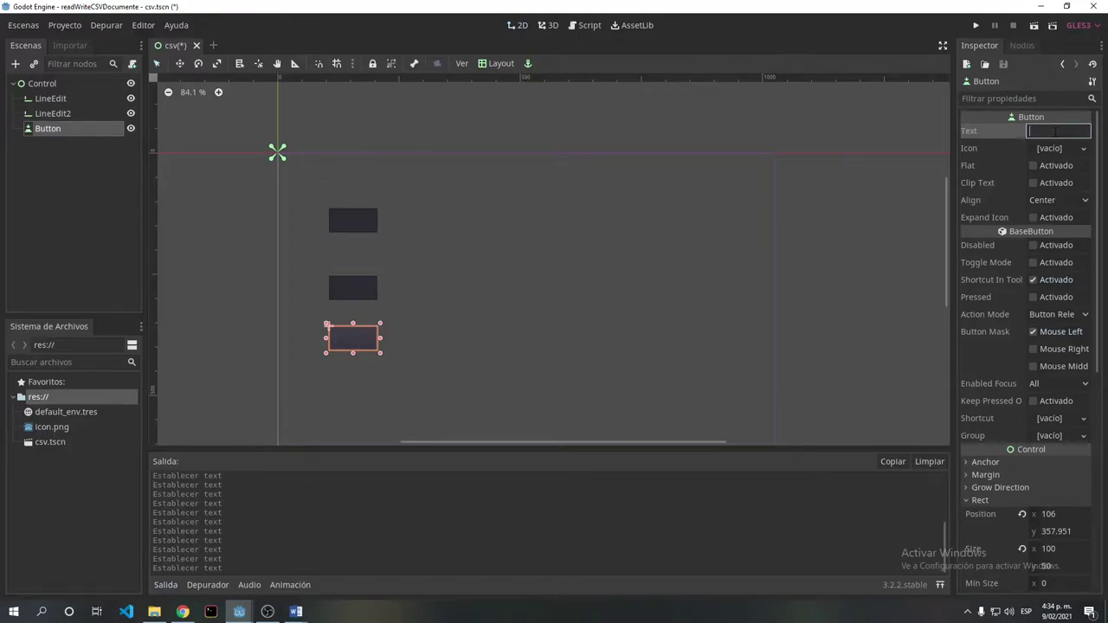
type("Guardar")
type(" dats")
key("BackSpace")
type("os")
key("Return")
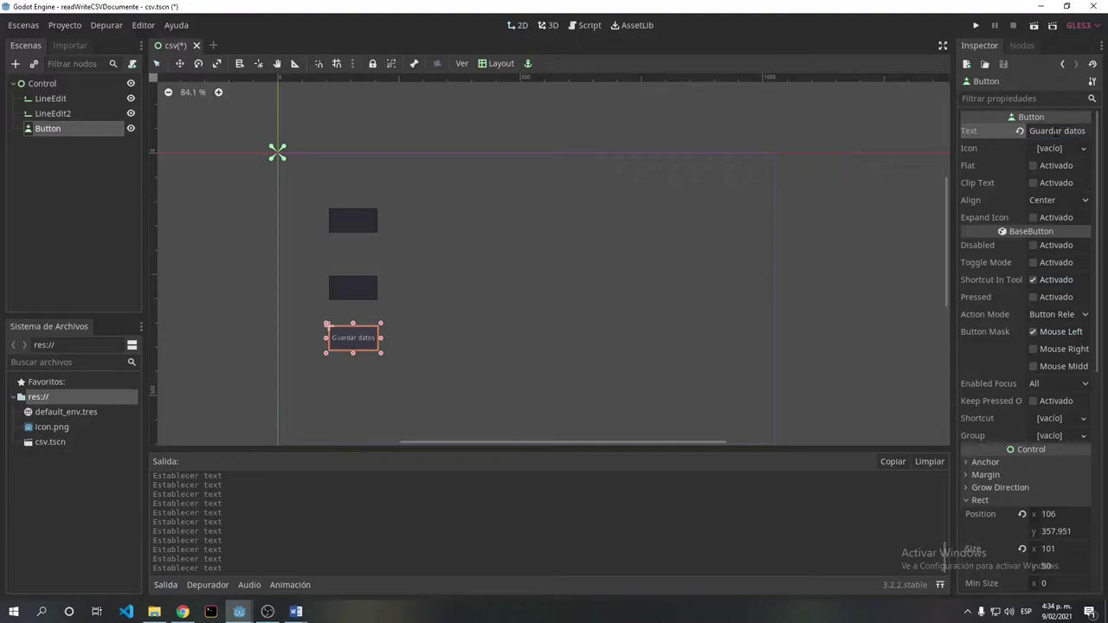
Attach a new Empty-template script, res://csv.gd, to the Control root.
left_click(463, 273)
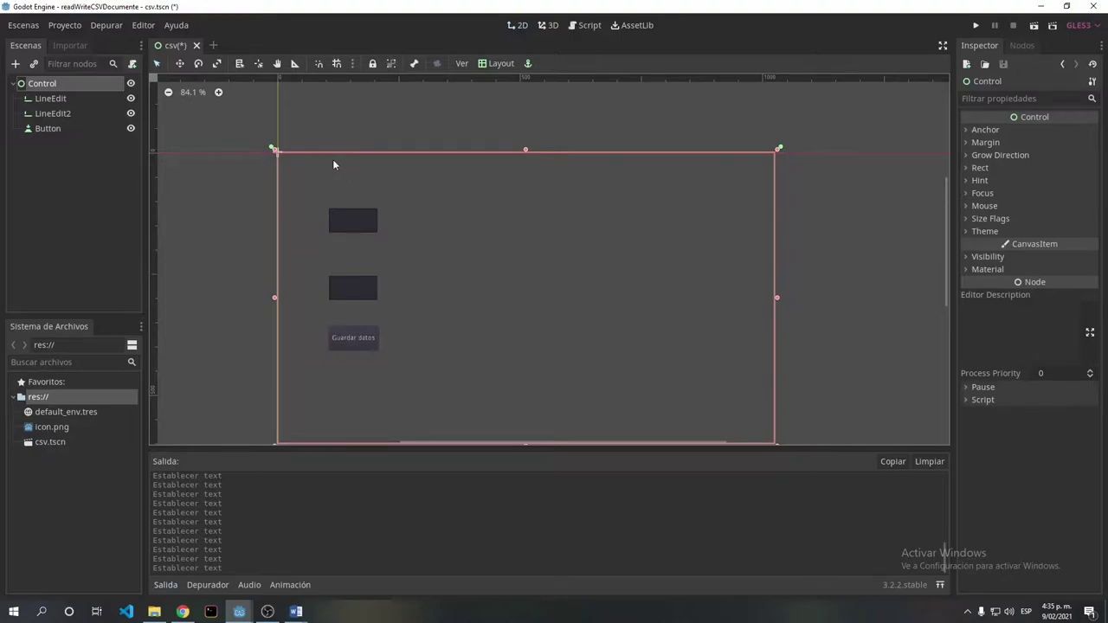
left_click(133, 66)
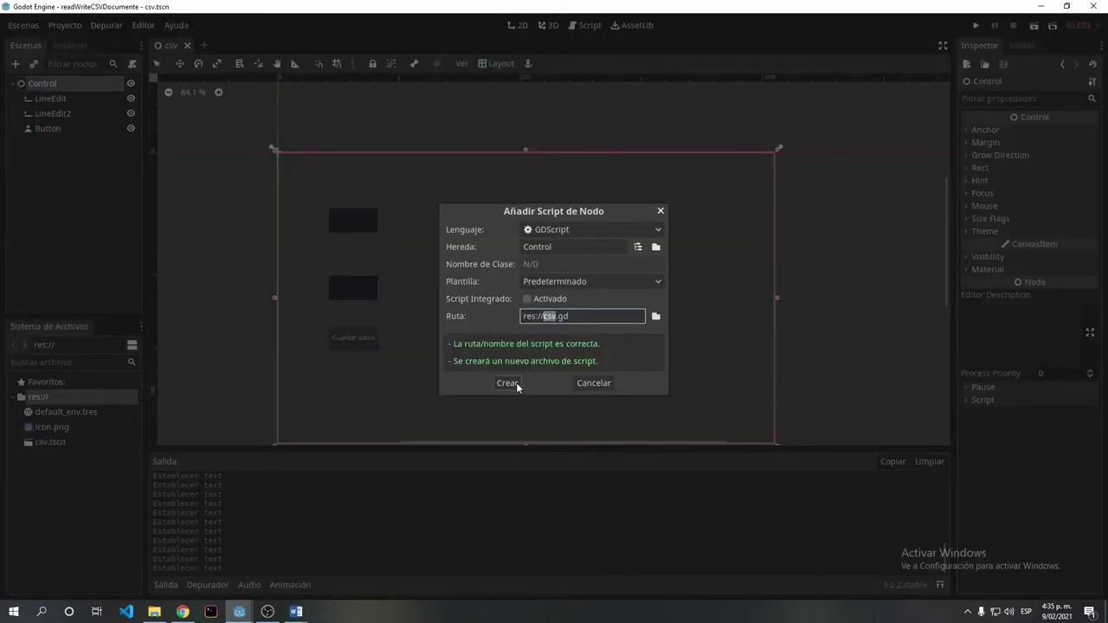
left_click(611, 282)
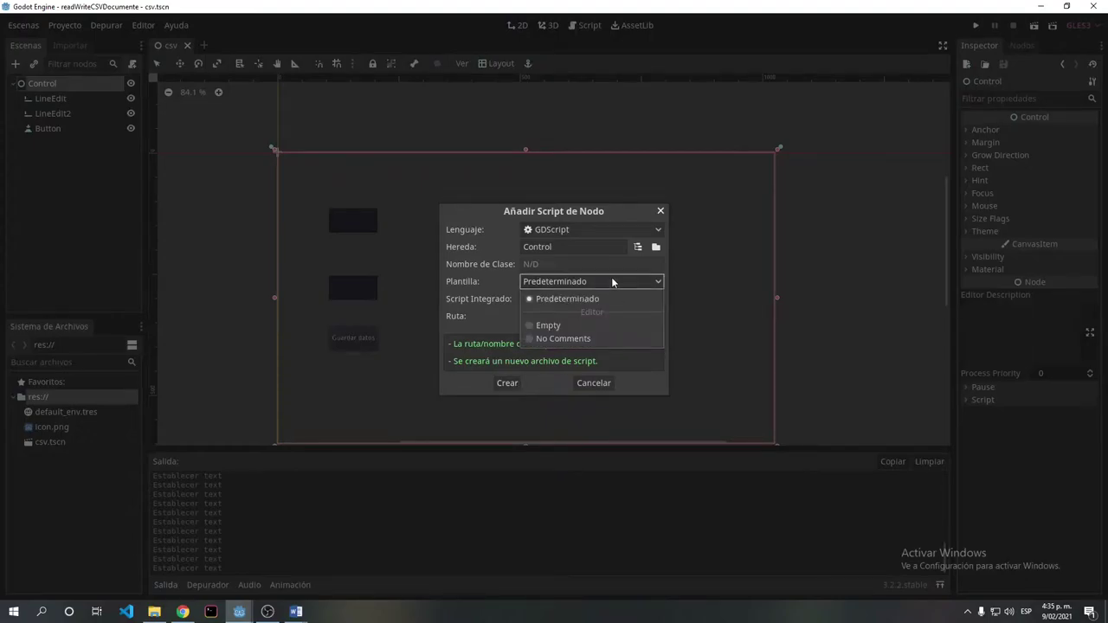
left_click(559, 327)
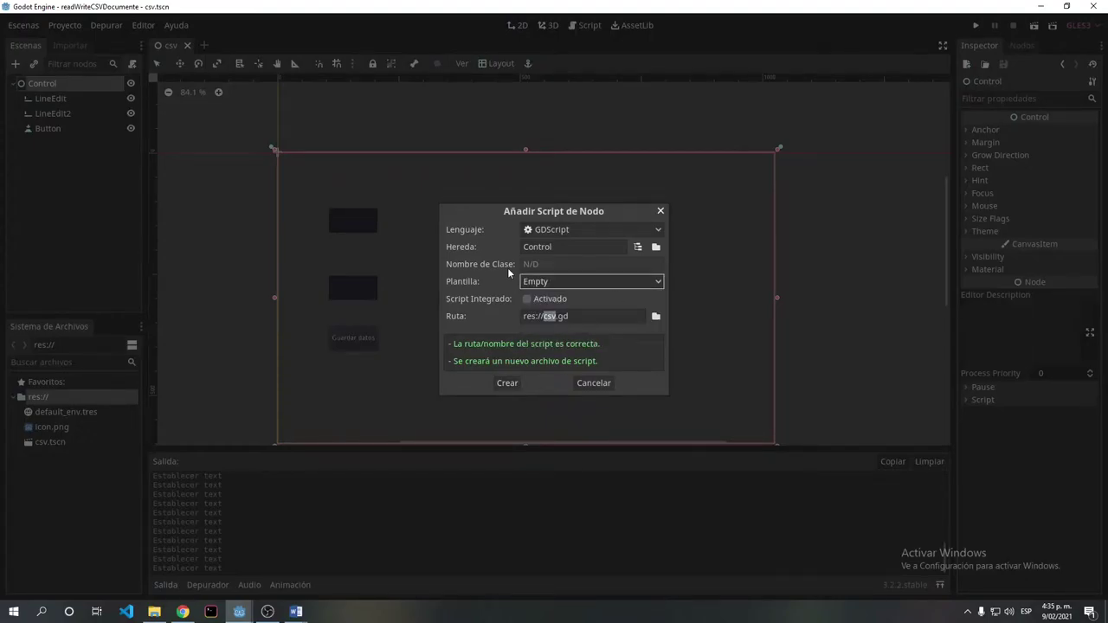
left_click(508, 384)
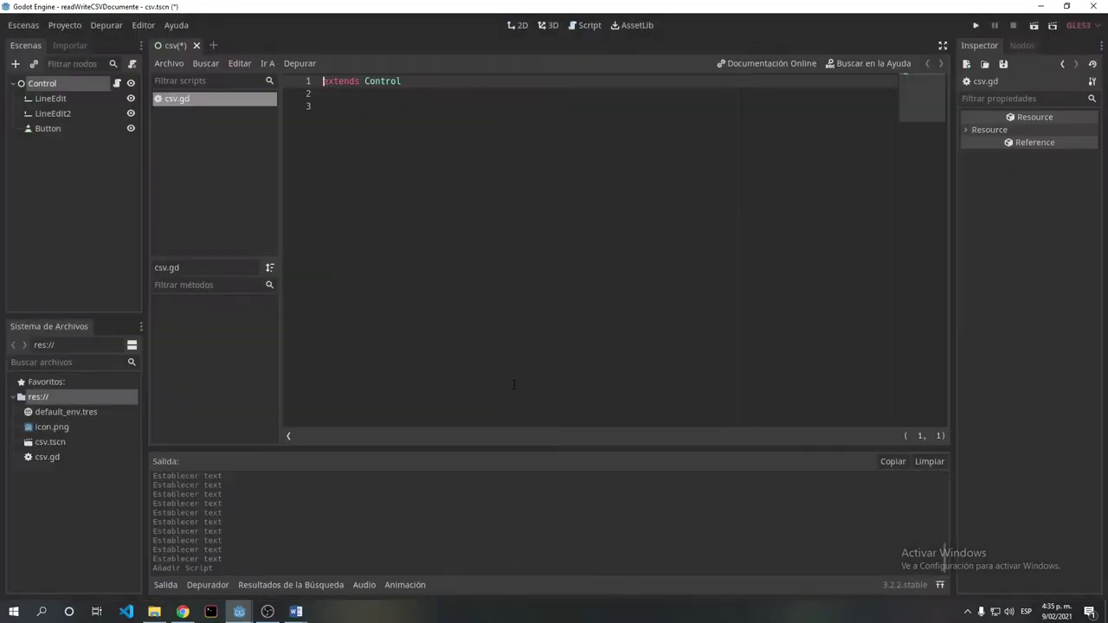
left_click(360, 100)
Write var doc = "res://documento.csv" on line 3, followed by blank lines.
left_click(510, 119)
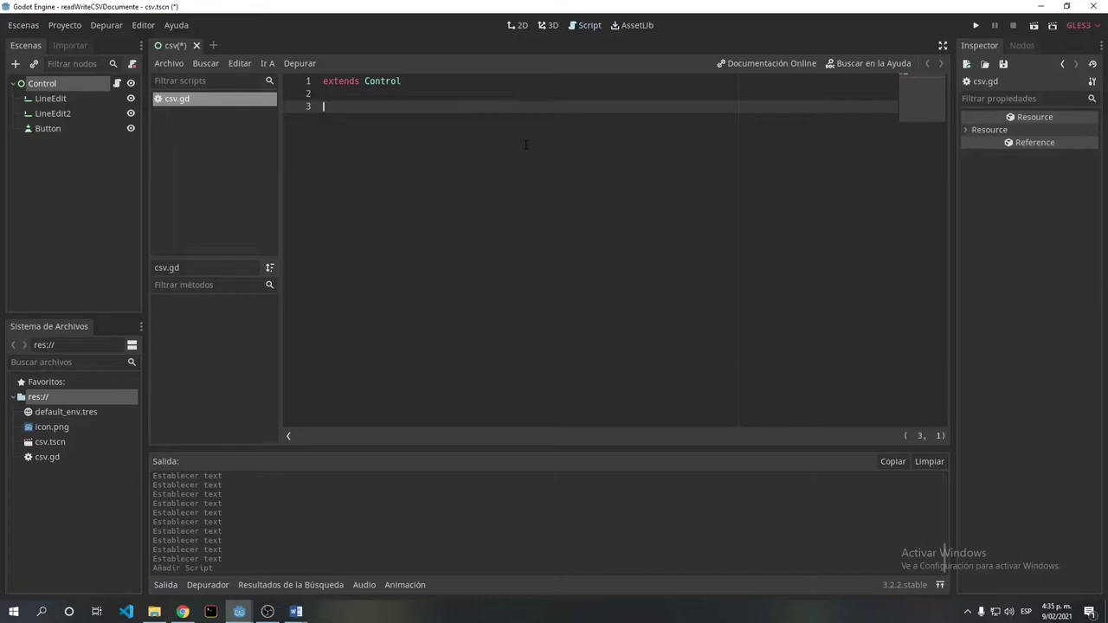
type("var  ")
type("doc")
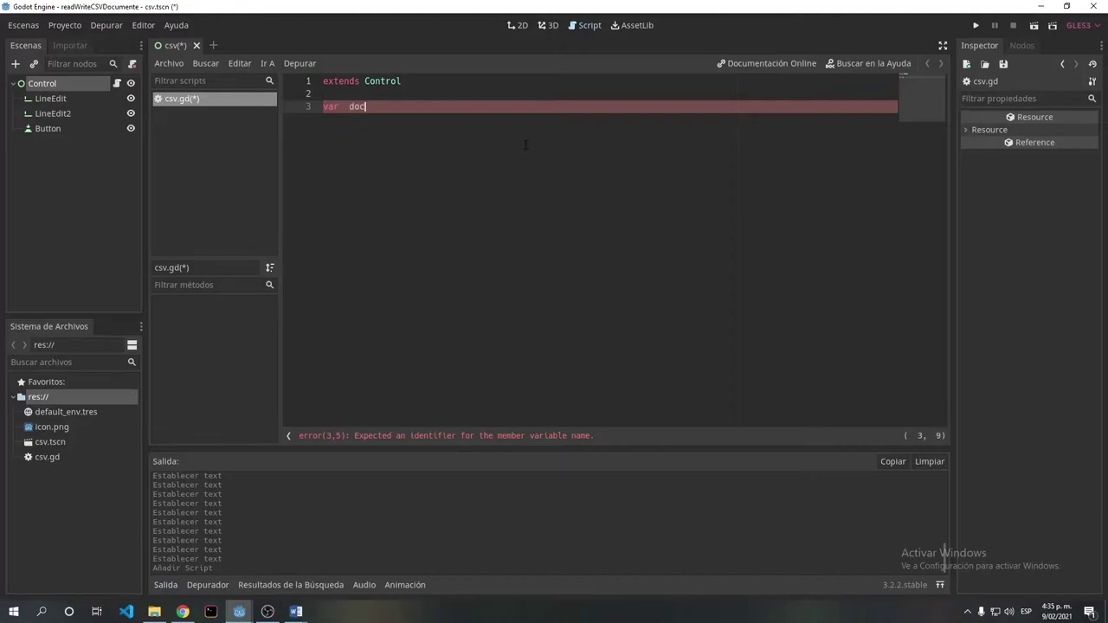
key("BackSpace")
key("BackSpace")
key("BackSpace")
key("BackSpace")
type("doc = ")
type("\"!")
key("BackSpace")
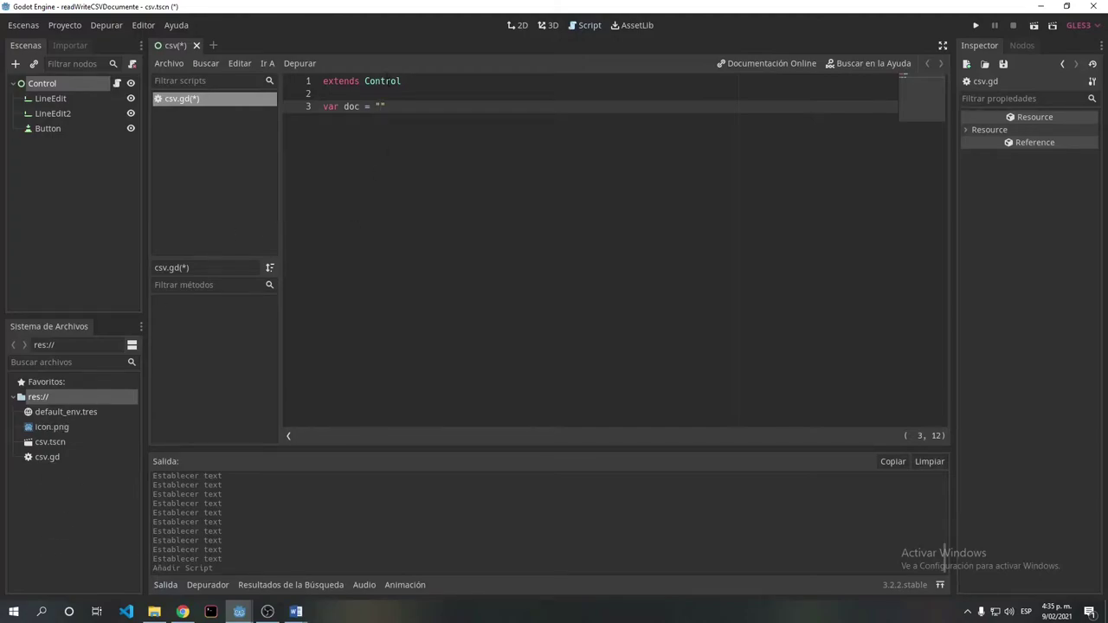
type("res:")
type("/")
type("/")
type("doc")
type("umento")
type(".csv")
key("End")
key("Return")
key("Return")
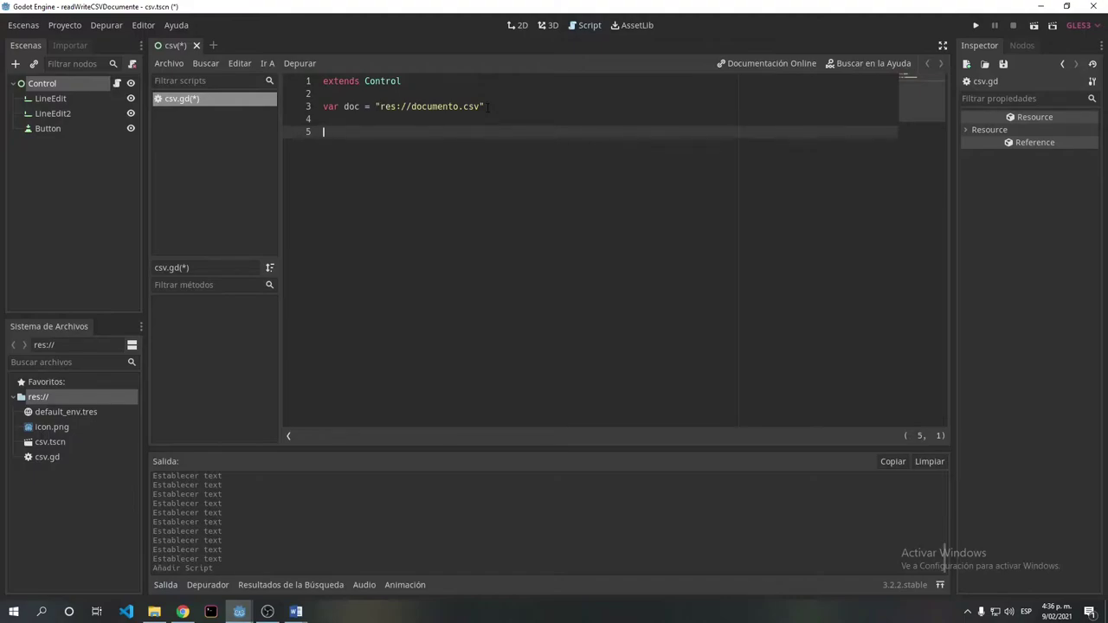
Declare func _escribir(): with var file = File.new() in its body.
type("fun")
type("c ")
type("_esc")
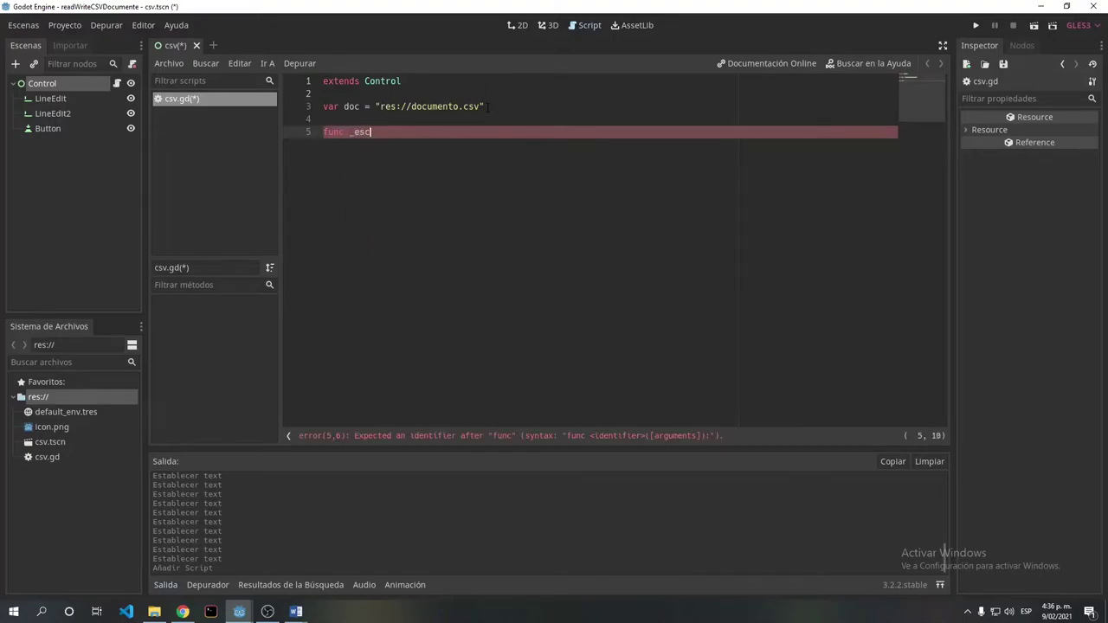
type("ribir()")
type(":")
key("Return")
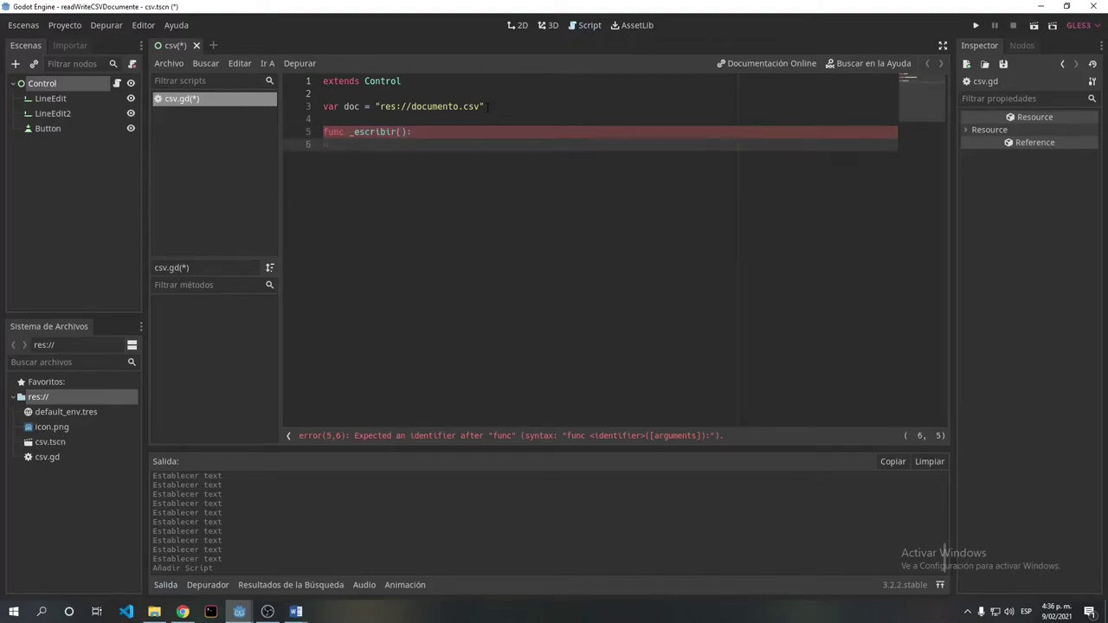
key("Return")
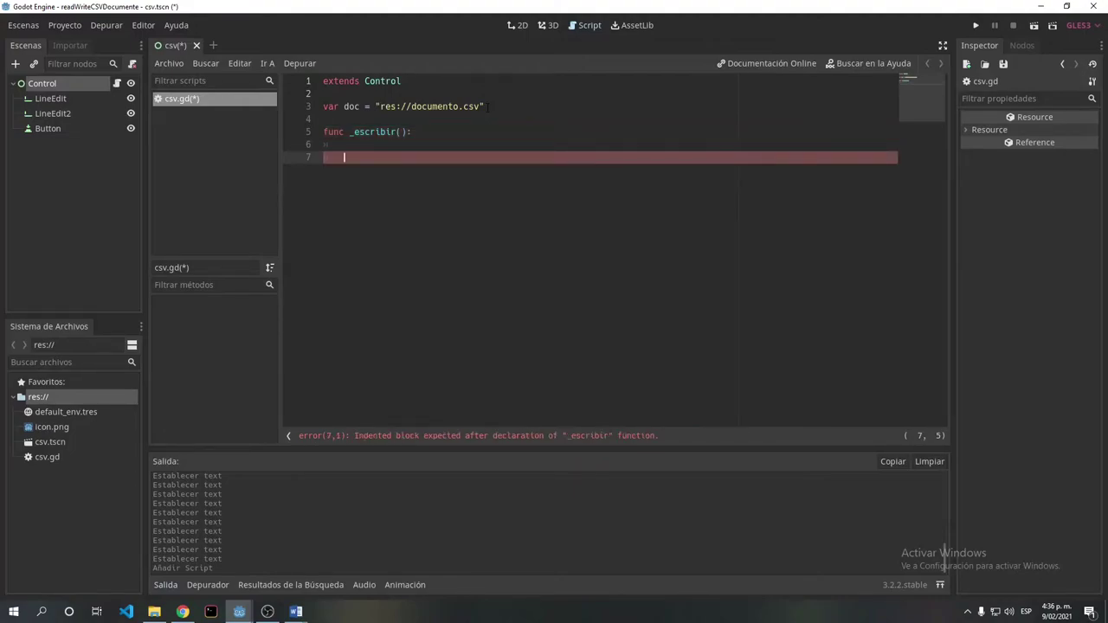
type("var ")
type("file ")
type("= Fi")
type("le.")
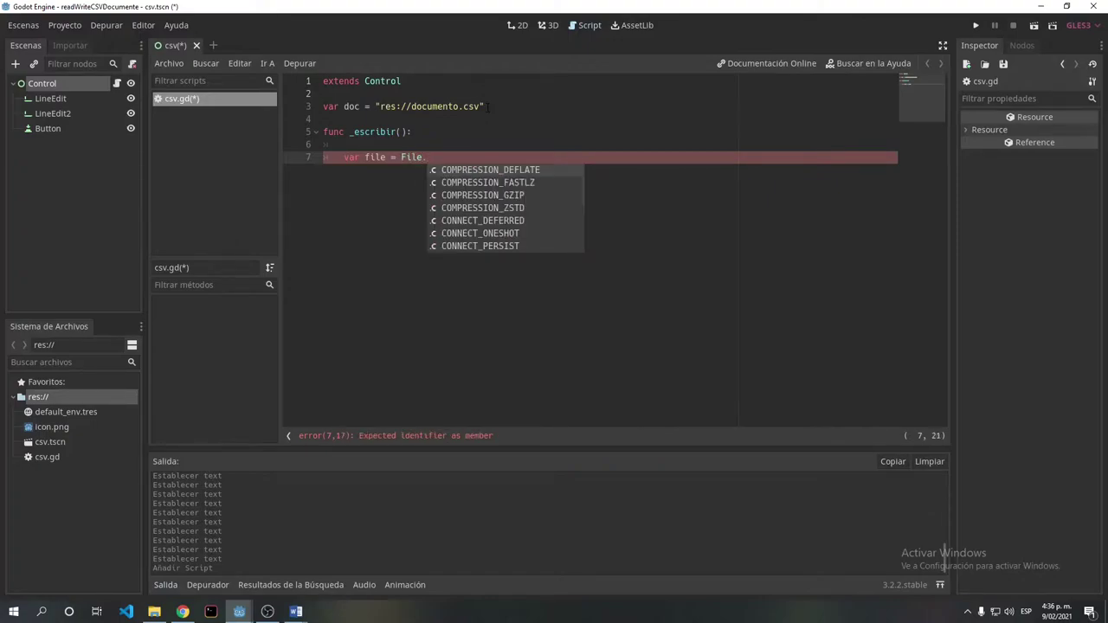
type("new(")
Add file.open(doc, _File.WRITE) to open the CSV file in write mode.
key("Return")
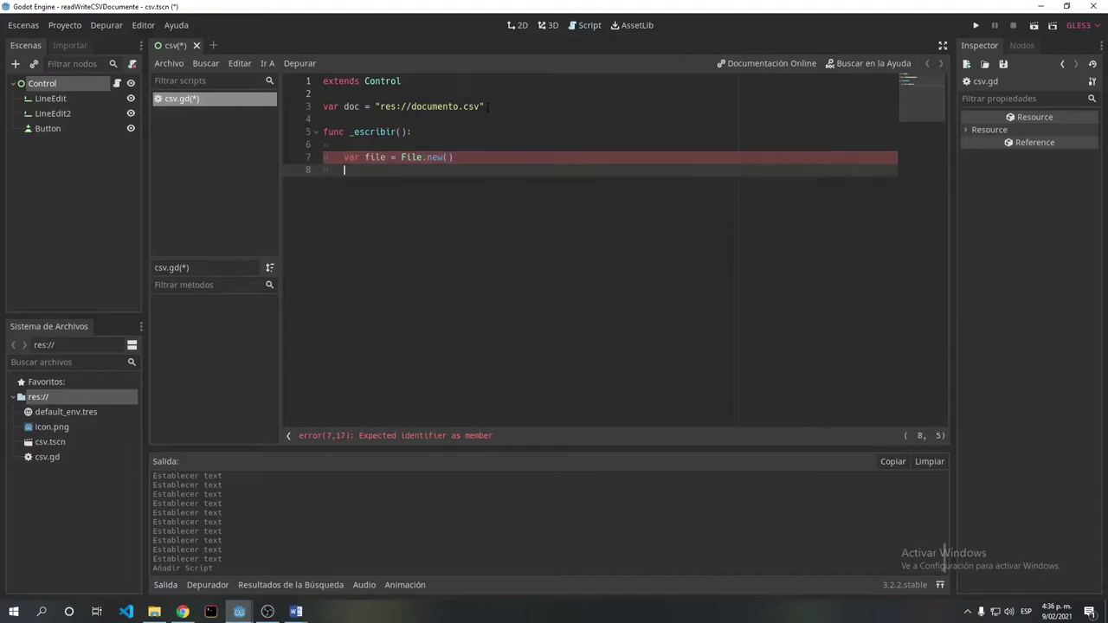
key("Return")
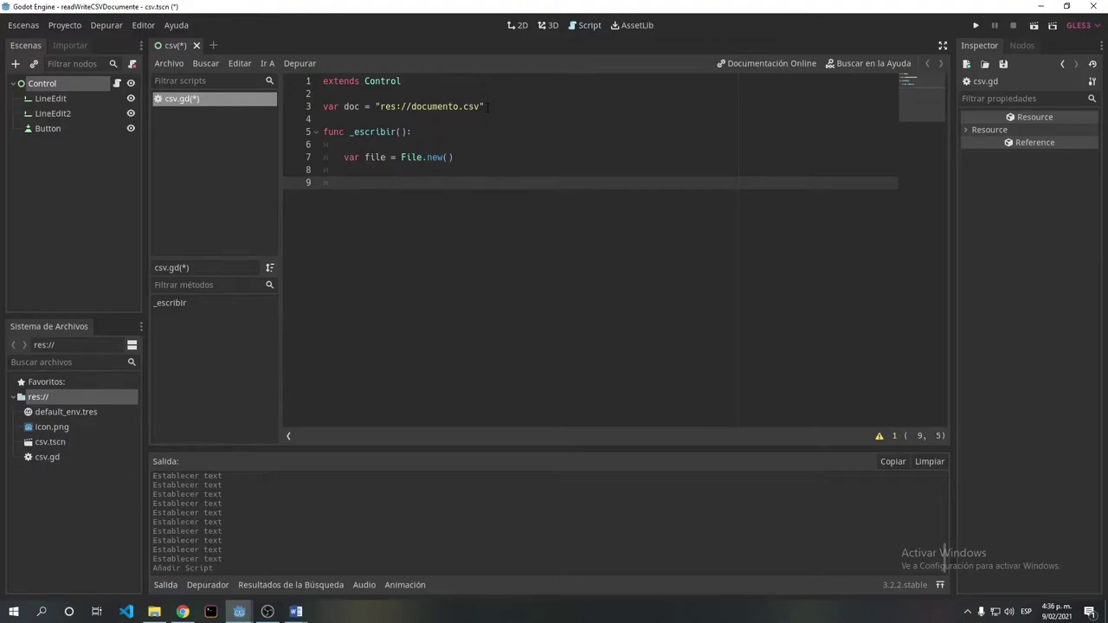
type("file")
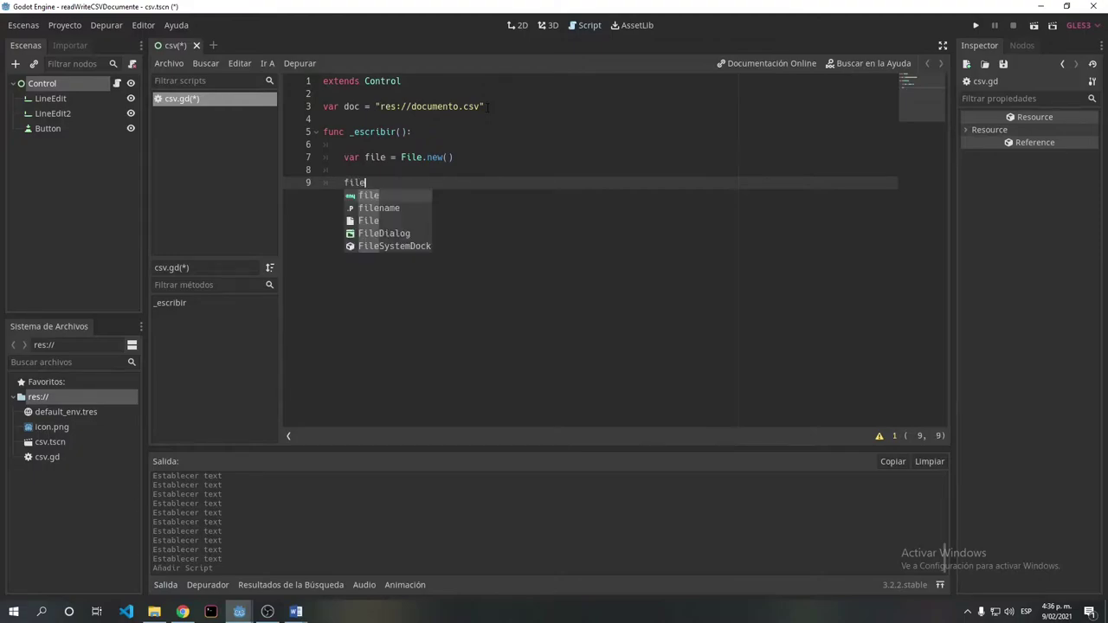
type(".")
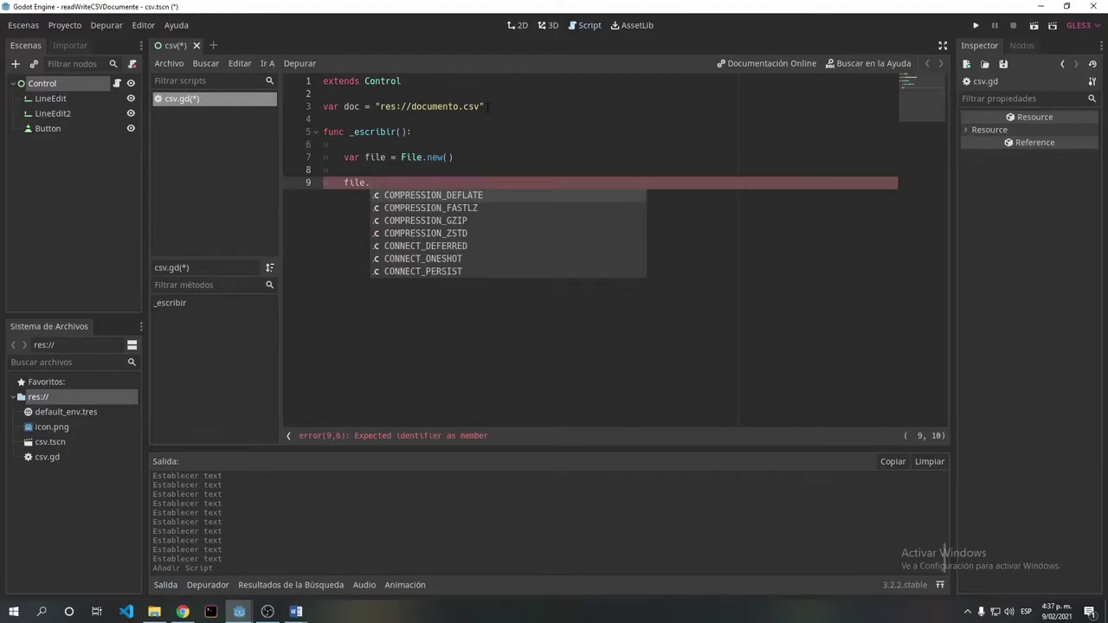
type("open")
key("Return")
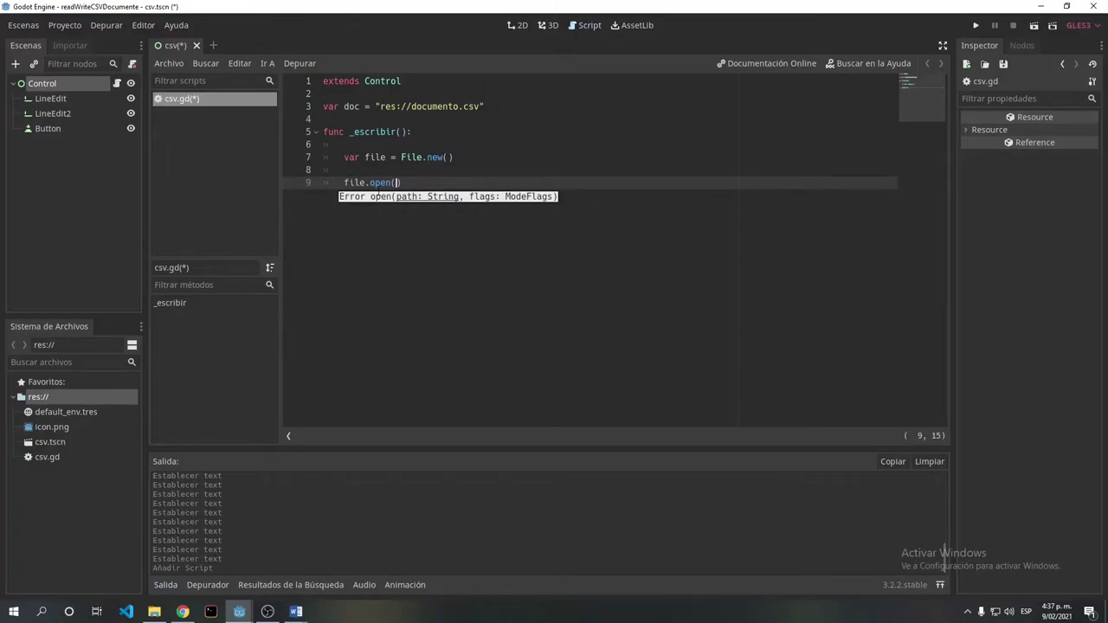
type("doc,")
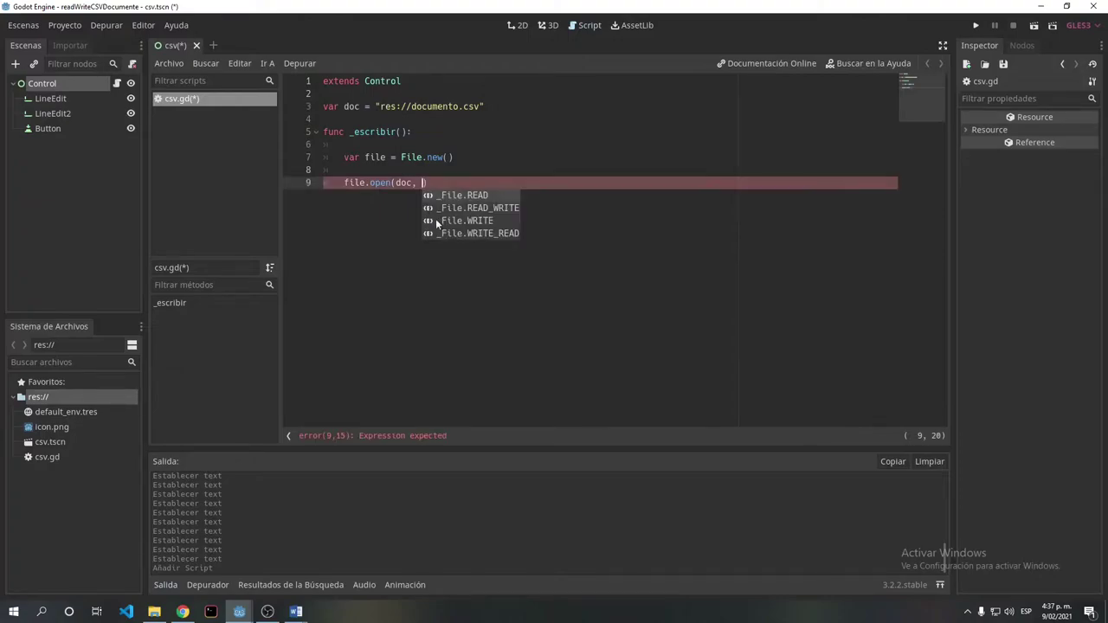
left_click(463, 221)
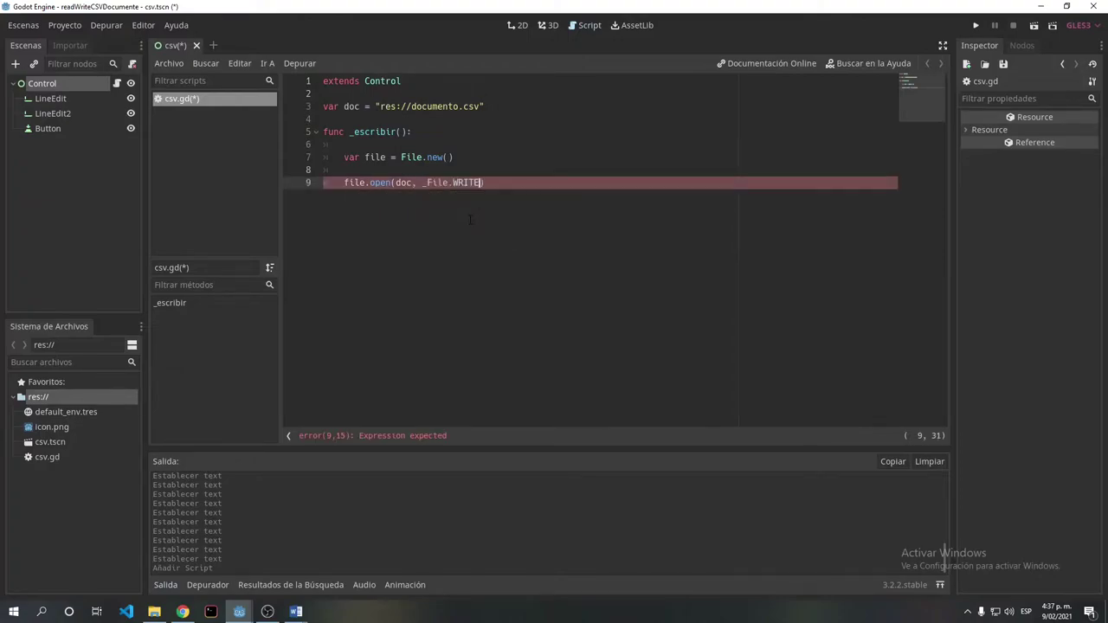
left_click(413, 160, "ctrl")
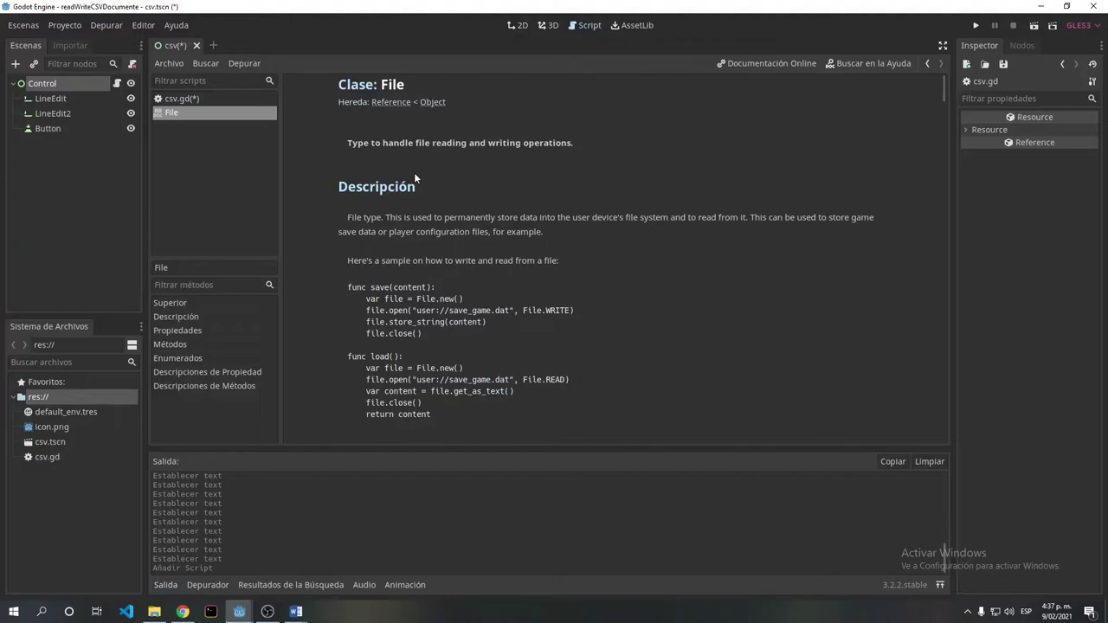
key("alt+Left")
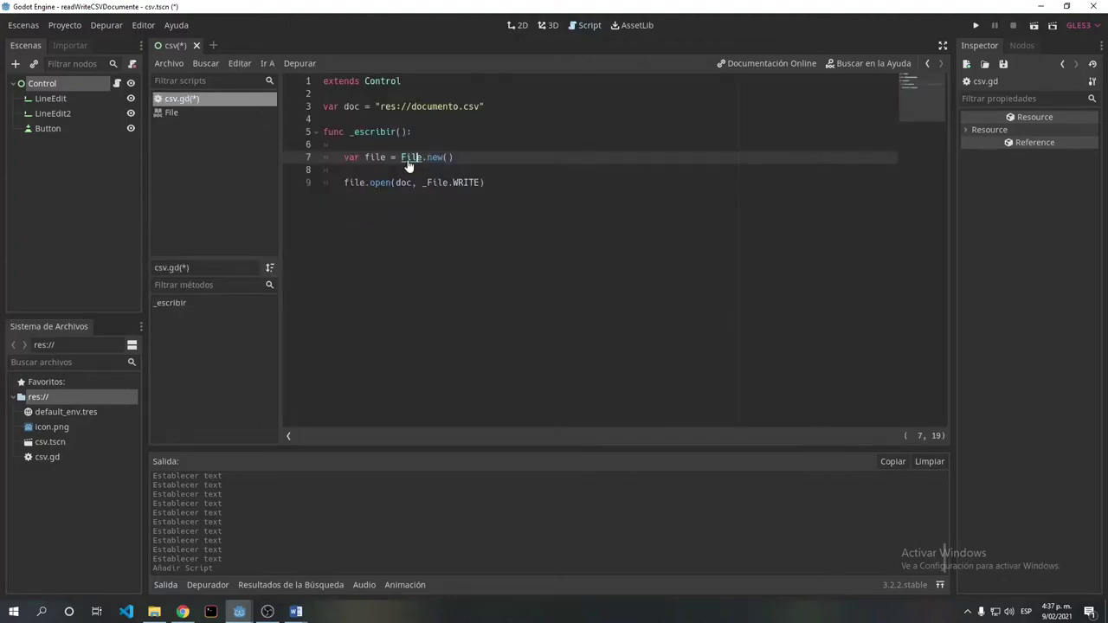
left_click(408, 159, "ctrl")
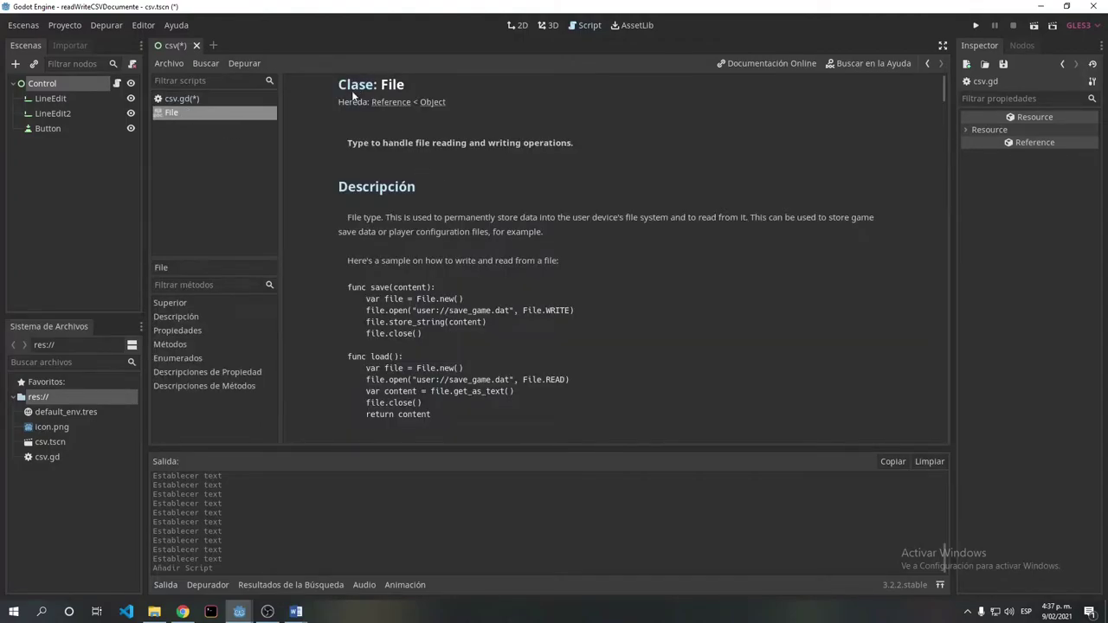
scroll(416, 274, "down", 5)
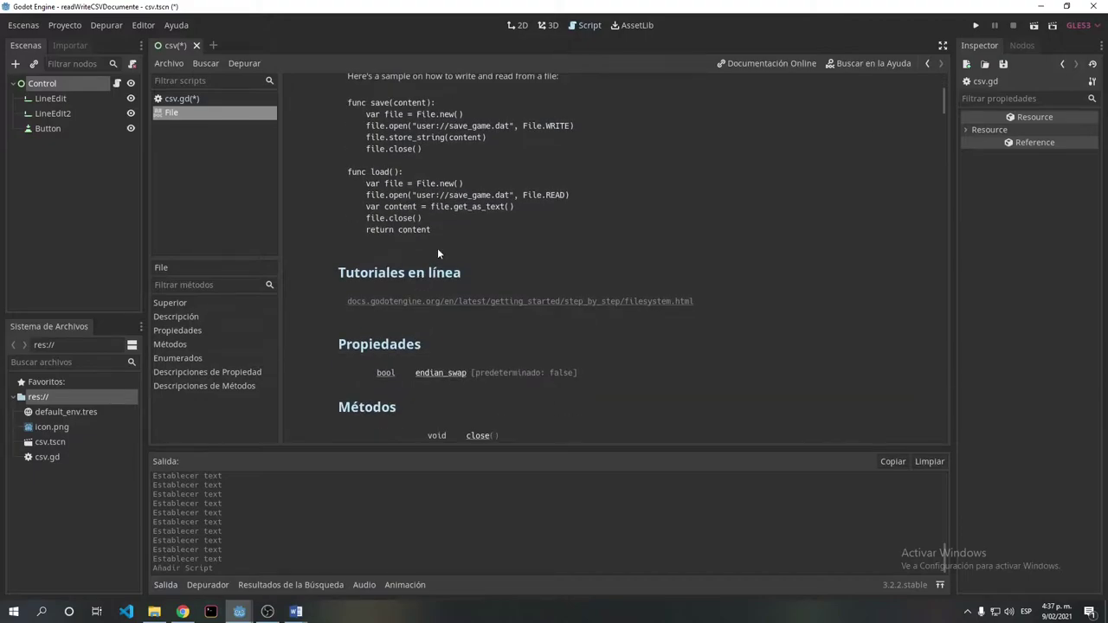
scroll(437, 247, "down", 5)
scroll(436, 248, "down", 5)
scroll(435, 247, "down", 5)
scroll(435, 248, "down", 4)
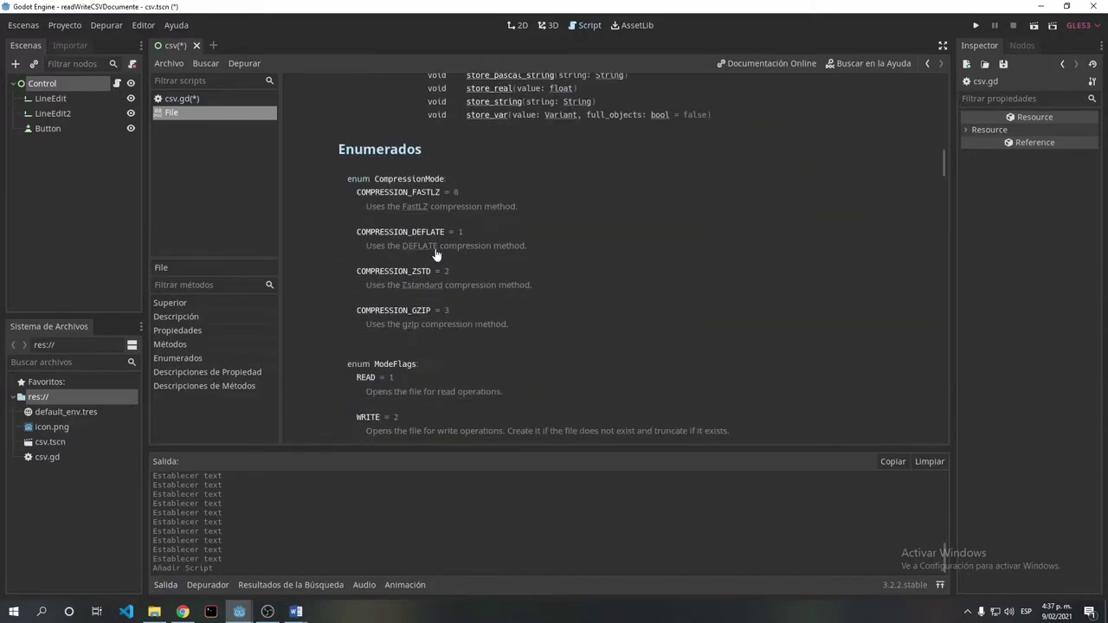
scroll(398, 182, "down", 3)
scroll(407, 230, "up", 2)
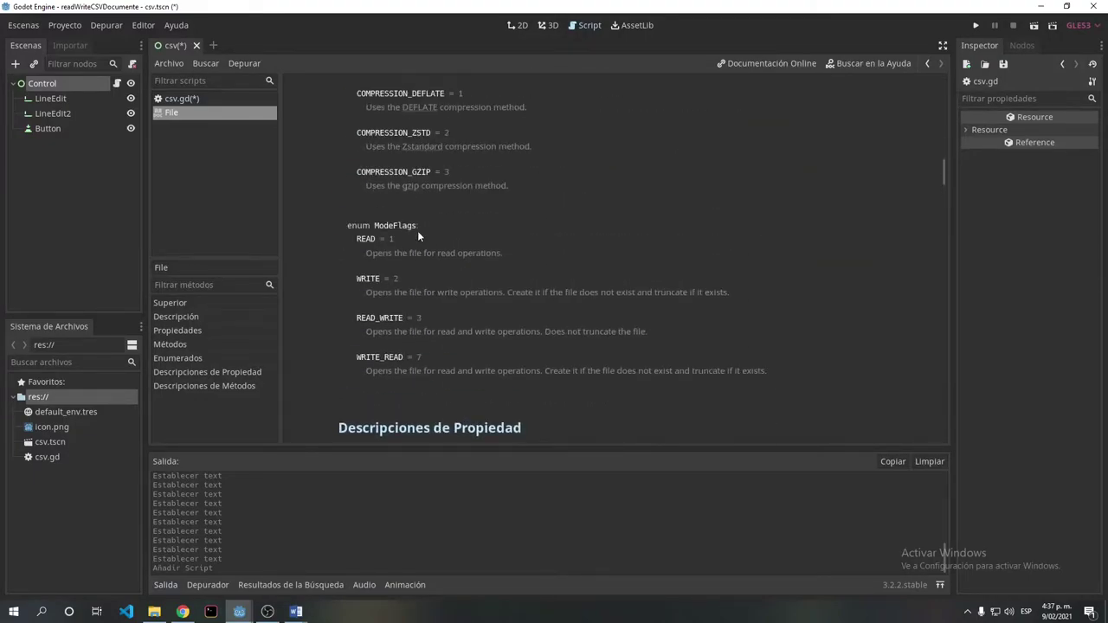
scroll(417, 237, "up", 2)
scroll(379, 279, "down", 1)
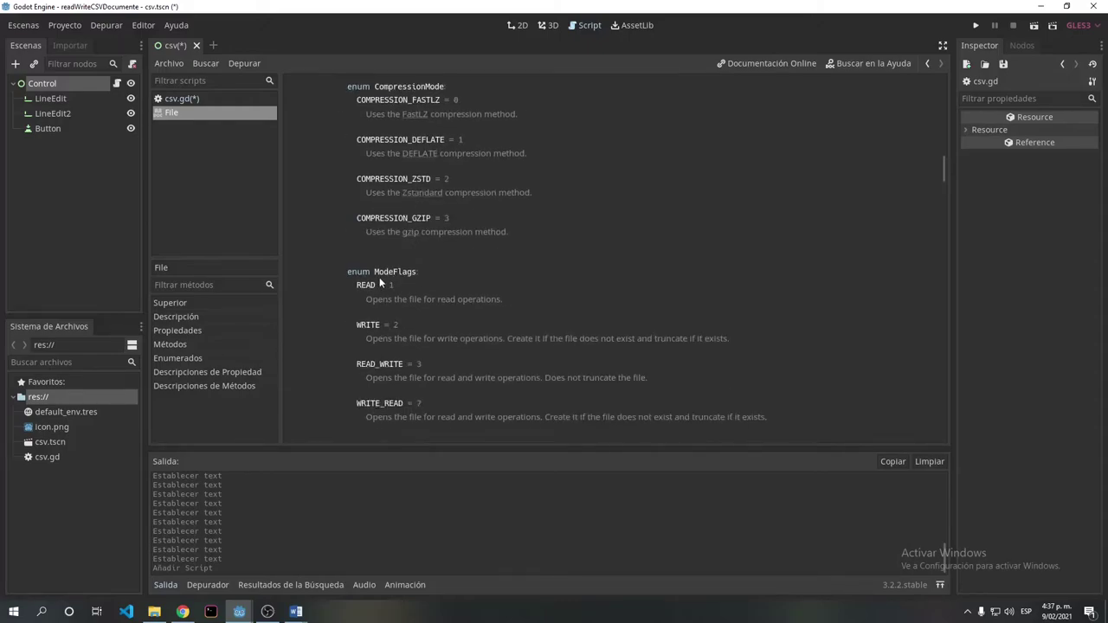
scroll(433, 299, "down", 1)
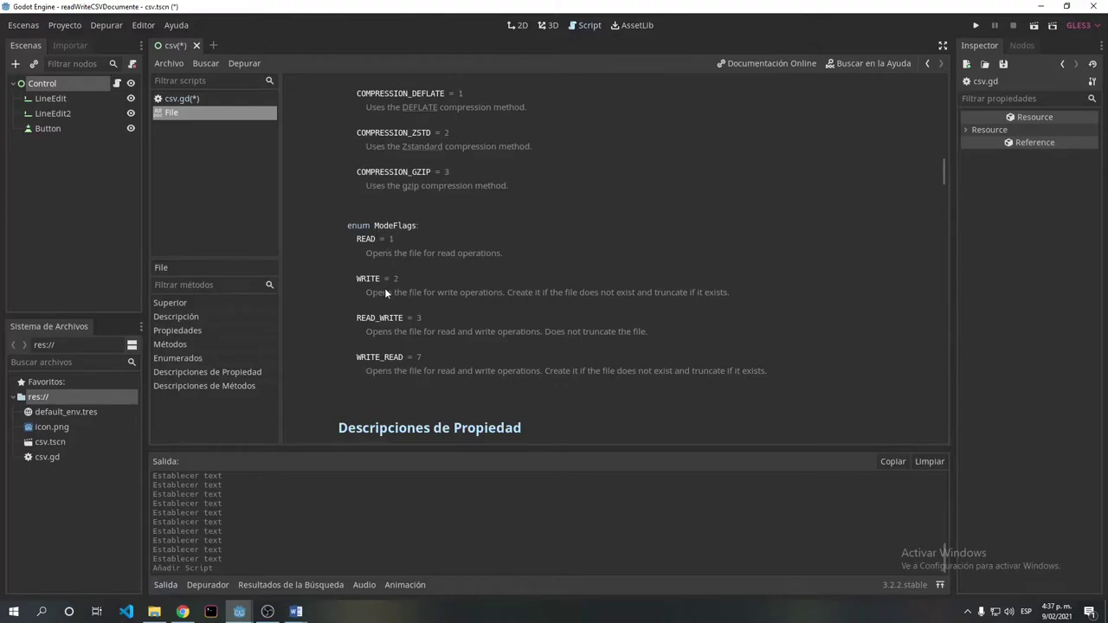
left_click(186, 98)
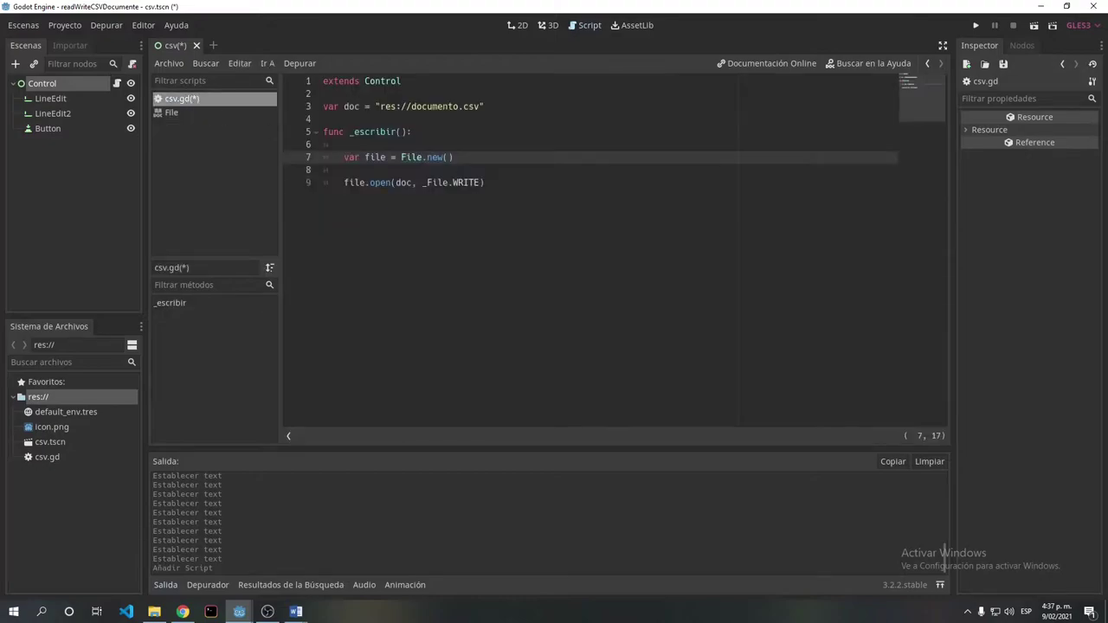
Replace _File.WRITE with mode 2 in the file.open call.
left_click_drag(481, 182, 425, 182)
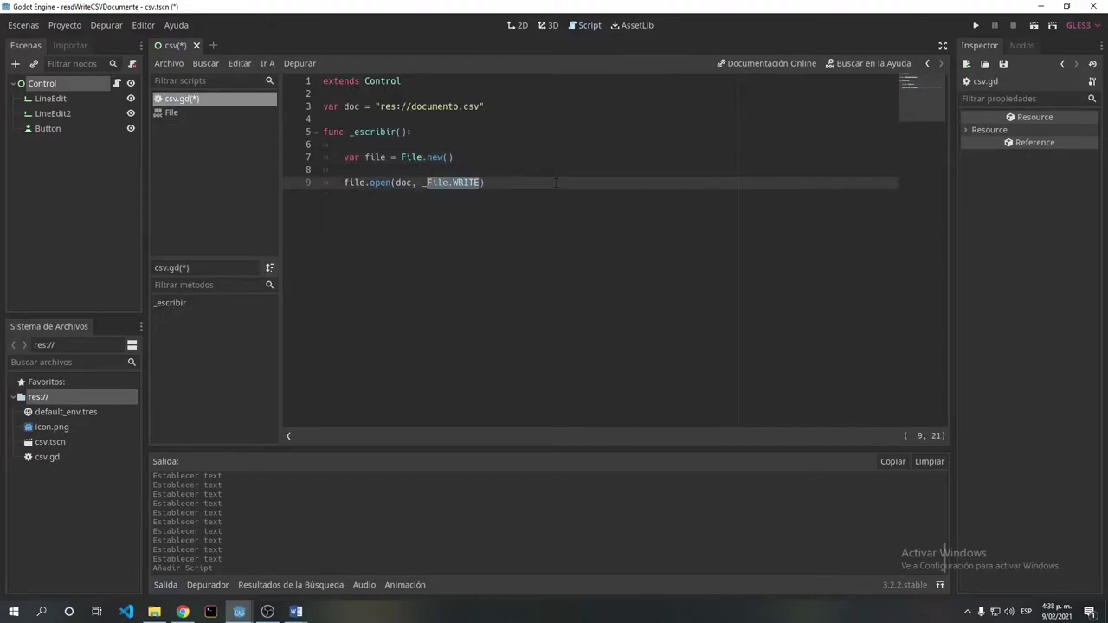
key("BackSpace")
type("2")
Add file.close() on line 11 to finish _escribir.
left_click(489, 188)
key("Return")
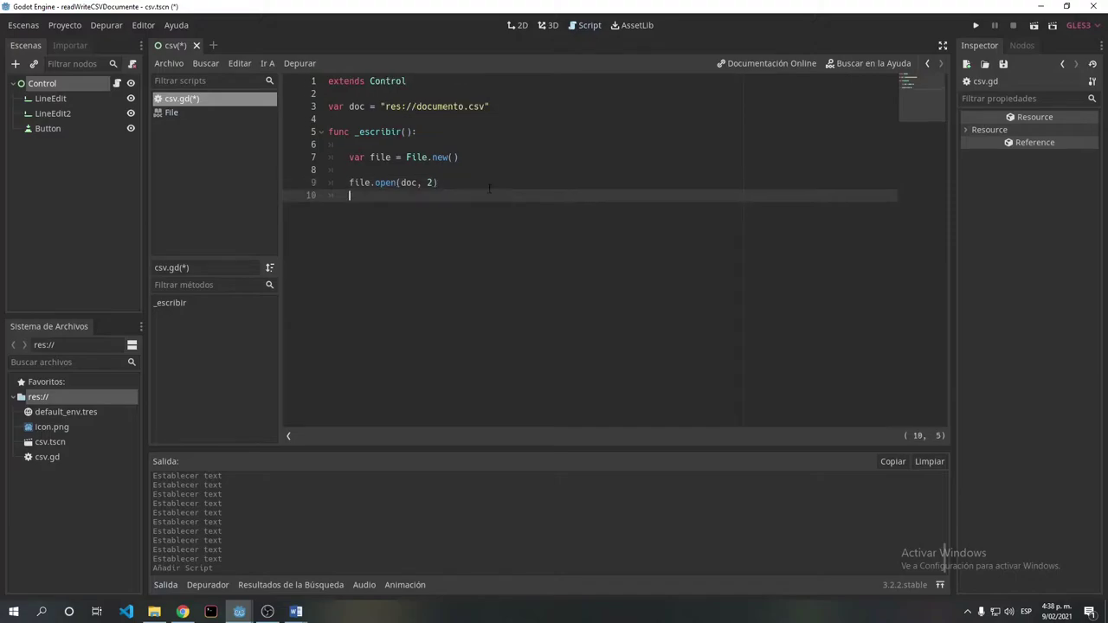
key("Return")
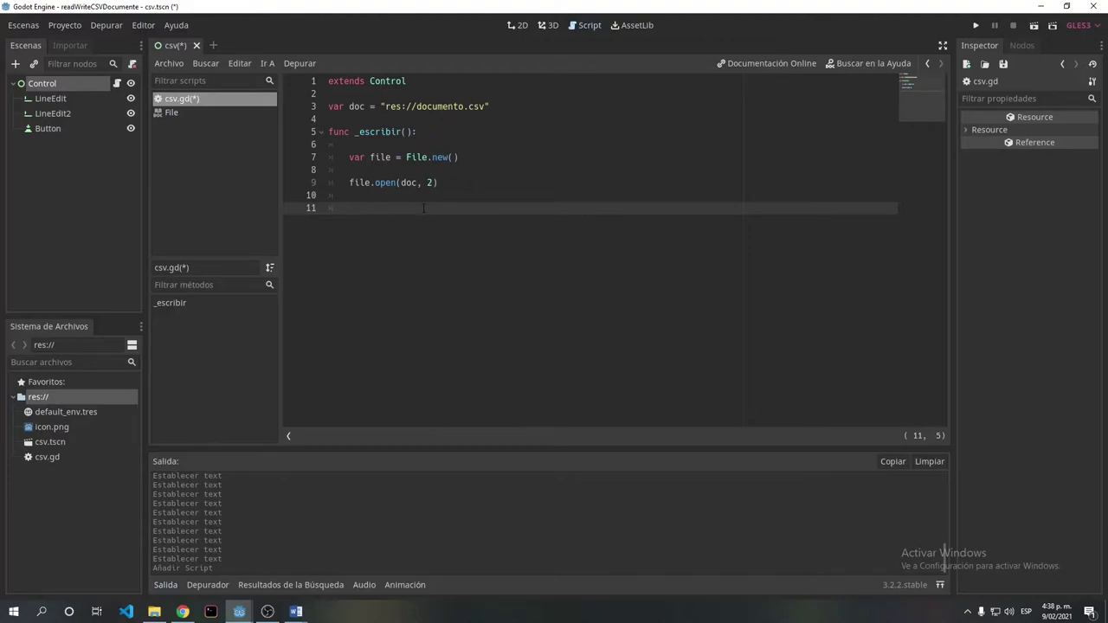
type("file")
type(".clos")
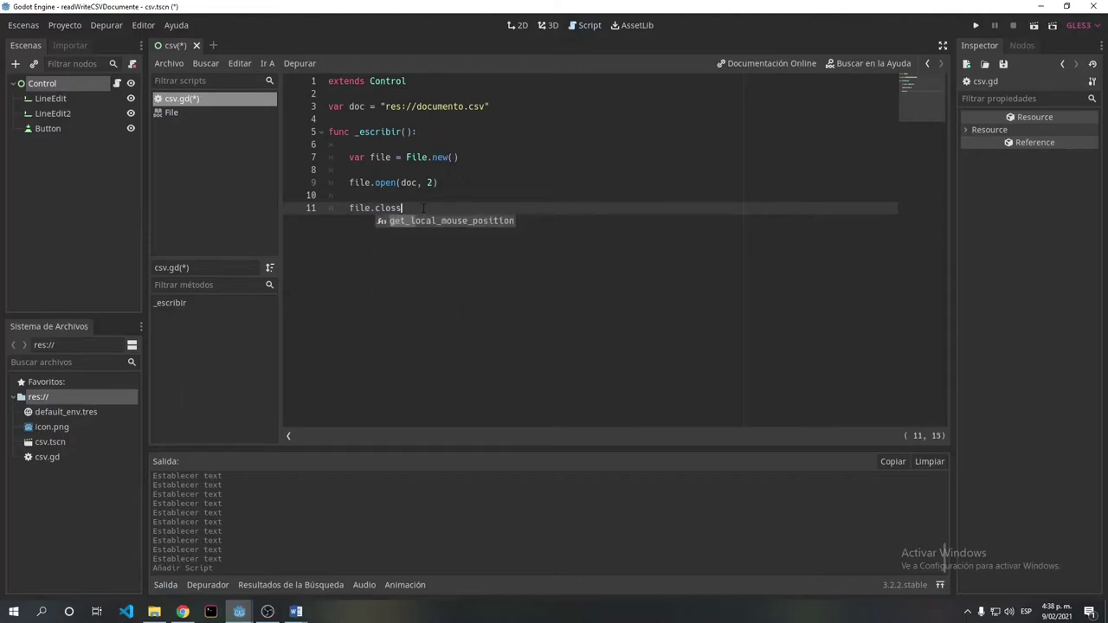
type("e")
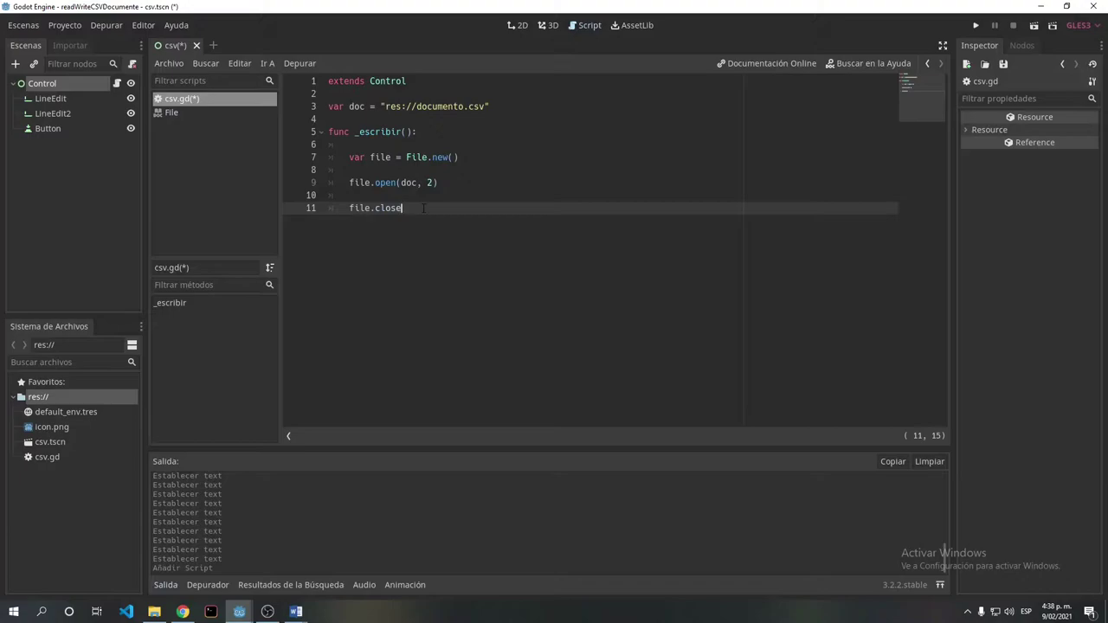
type("(")
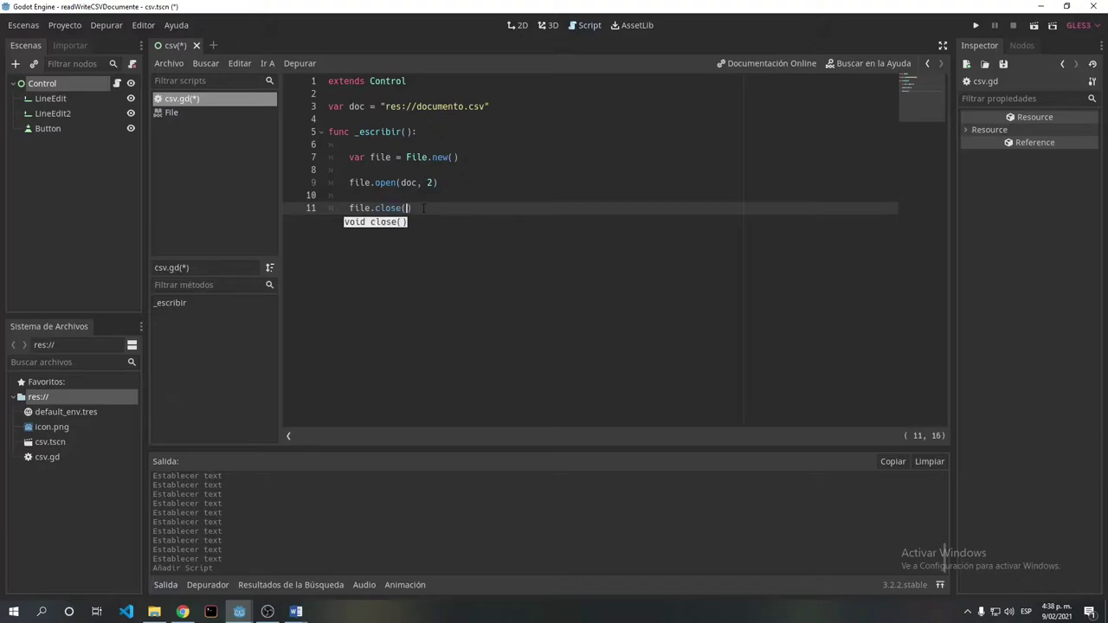
Add a func _ready(): that calls _escribir() below the doc declaration.
left_click(510, 108)
key("Return")
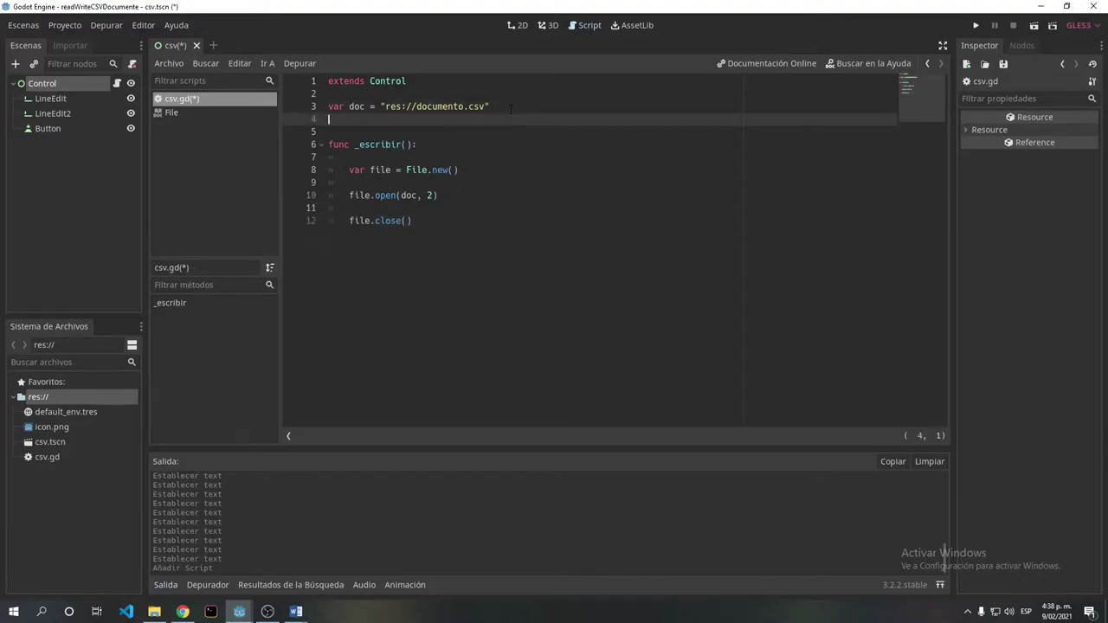
key("Return")
type("func")
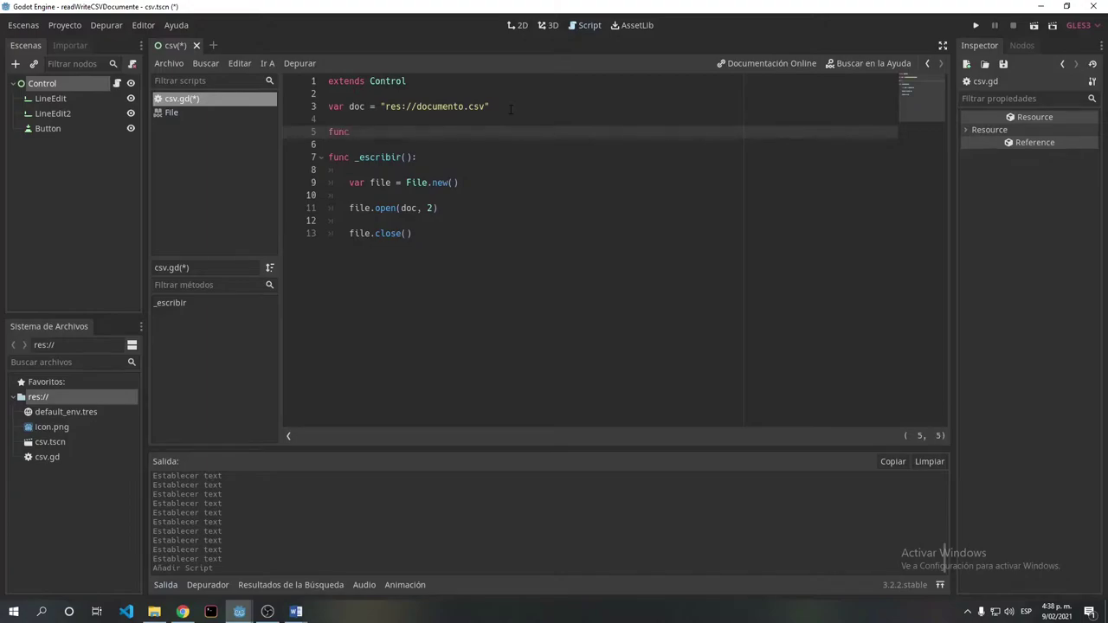
type(" _ready")
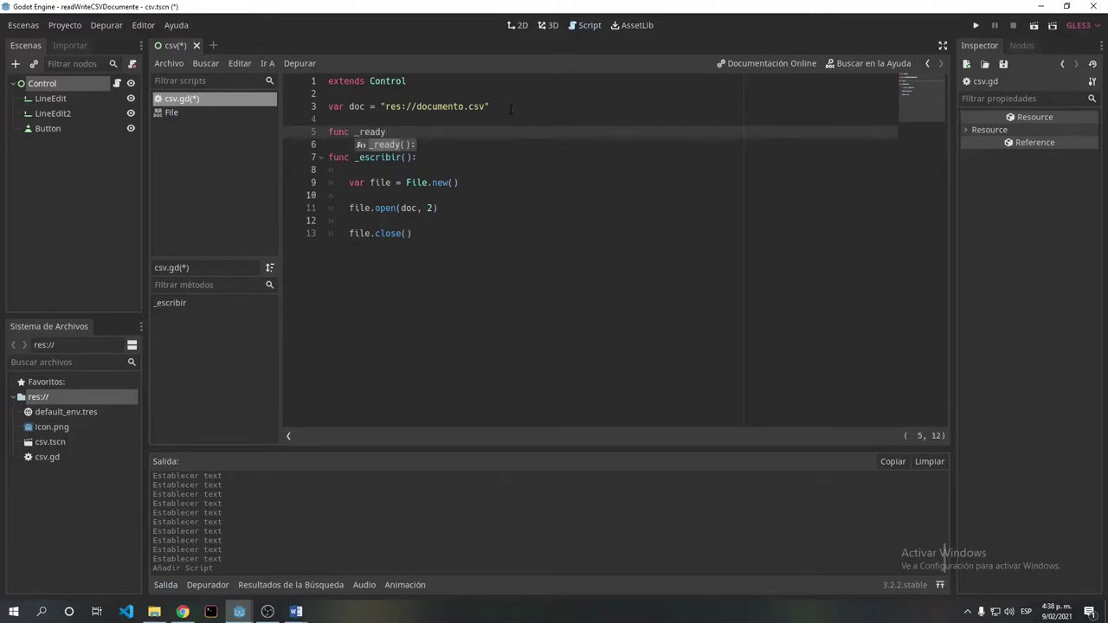
key("Return")
key("Return")
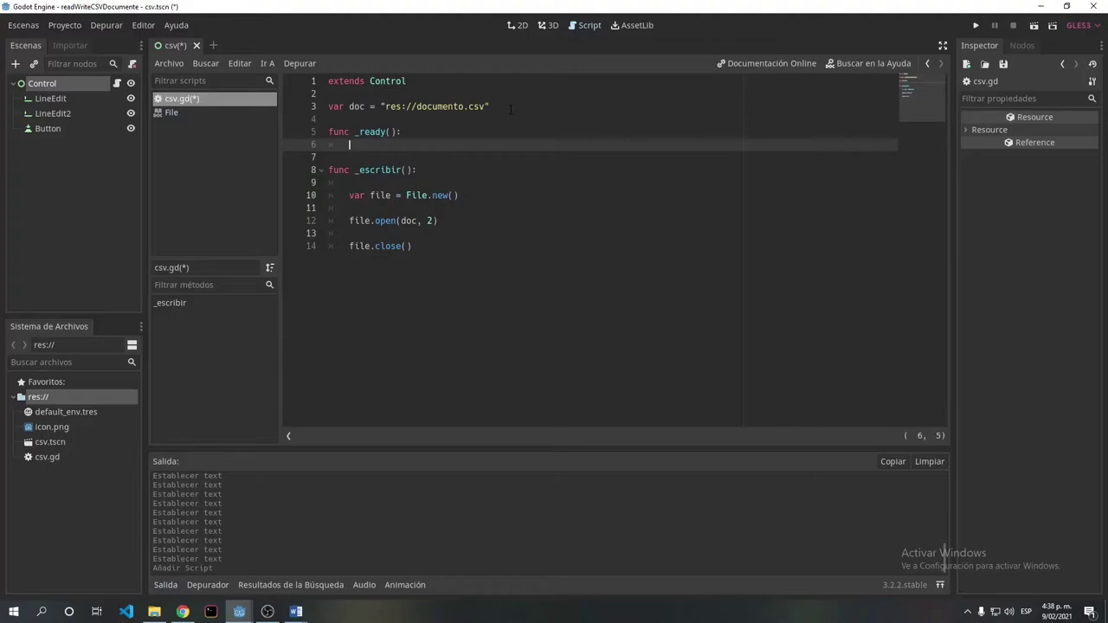
type("_esc")
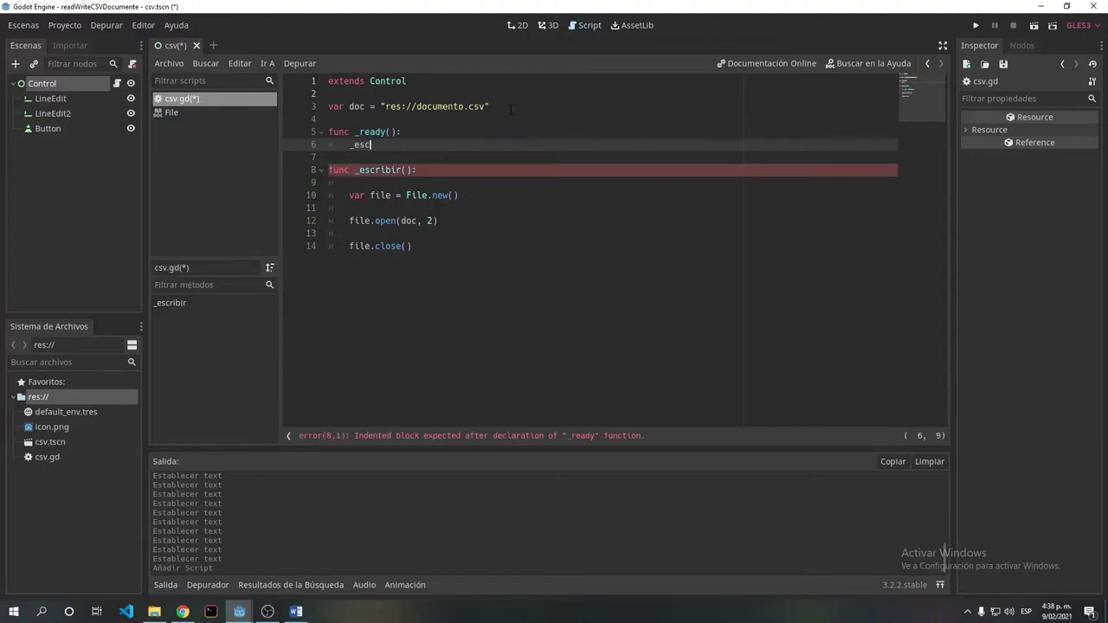
key("Return")
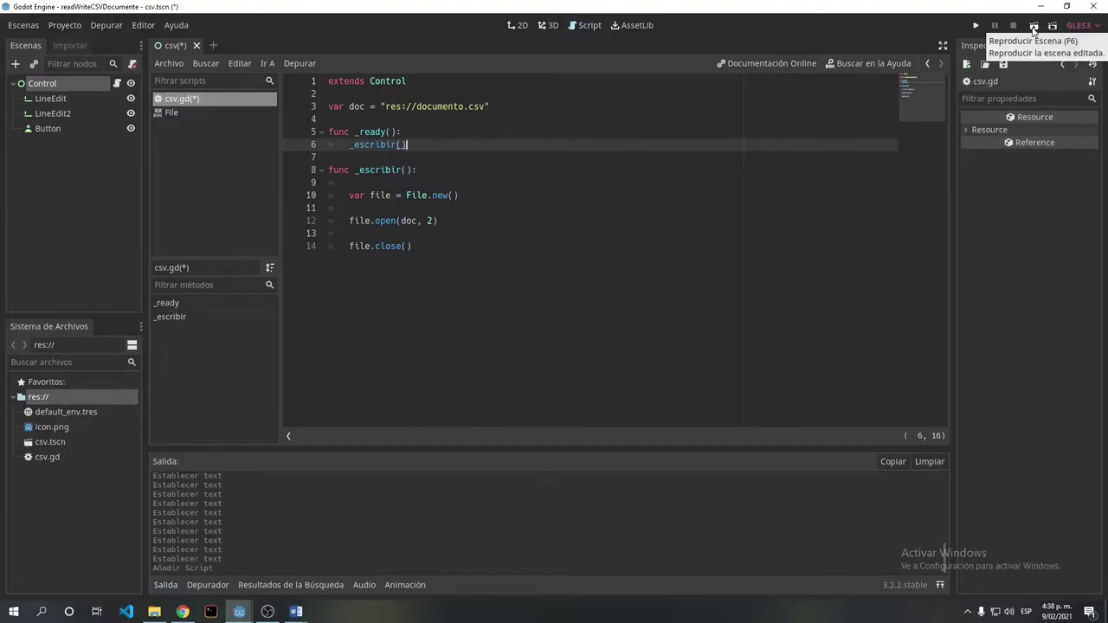
Test-run the scene, clicking the fields and Guardar datos, then close the game.
left_click(1033, 29)
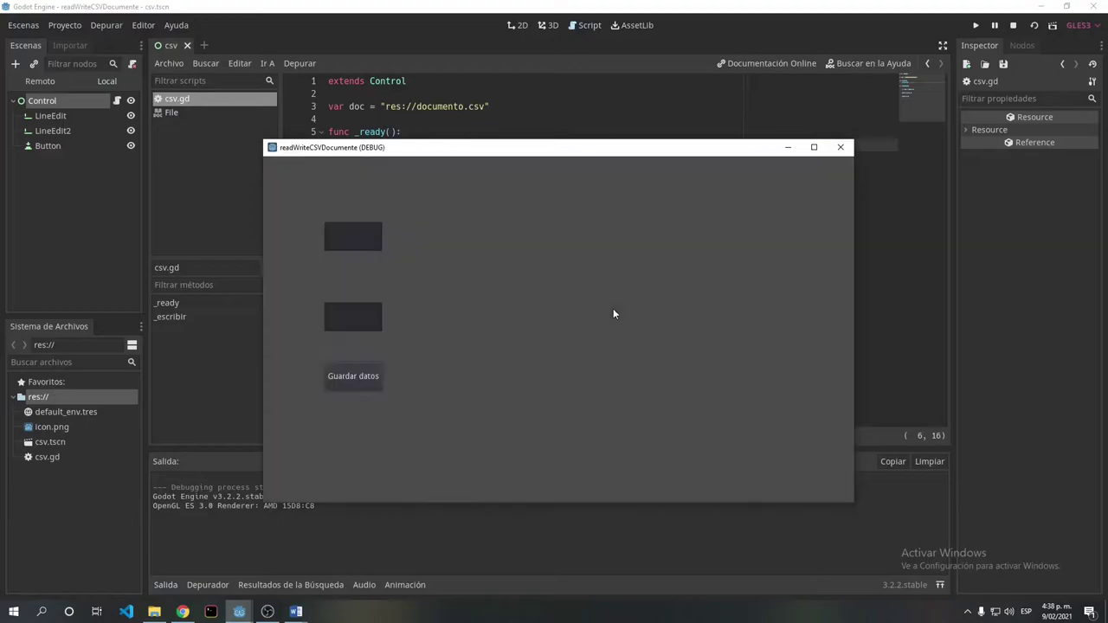
left_click(352, 236)
left_click(350, 320)
left_click(353, 376)
left_click(340, 242)
left_click(840, 148)
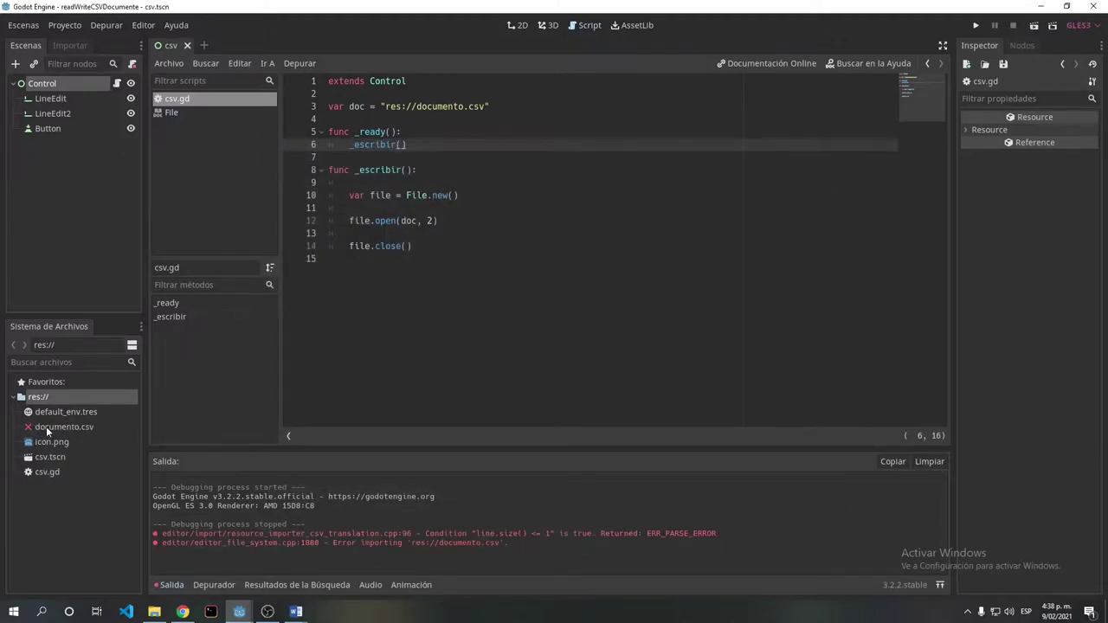
Show csv.gd's folder in File Explorer and open documento.csv.
right_click(55, 475)
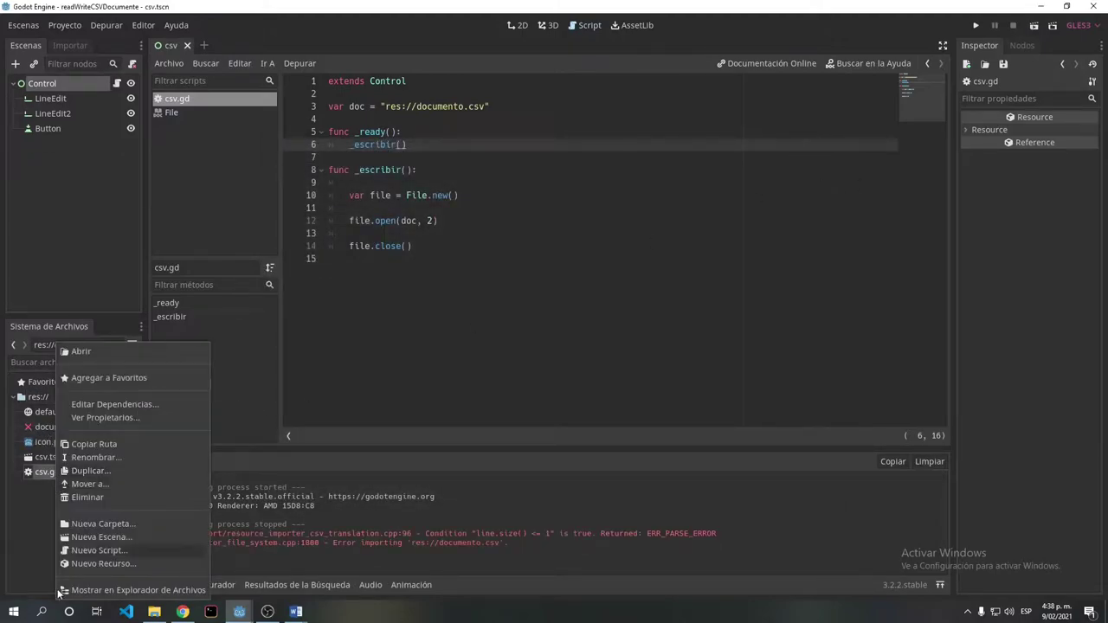
left_click(95, 592)
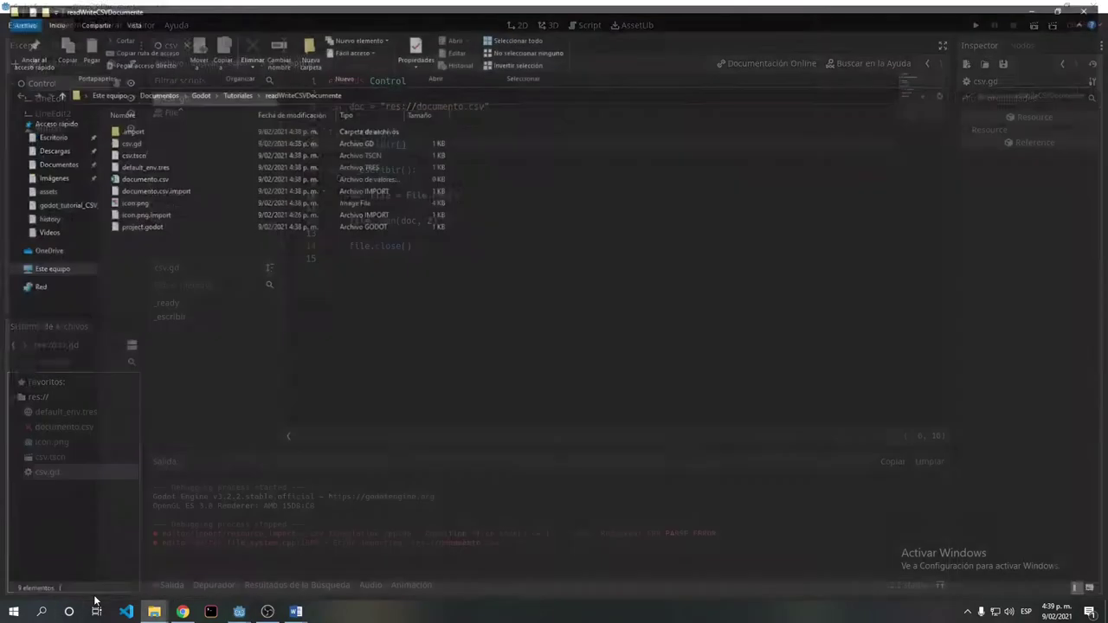
double_click(145, 178)
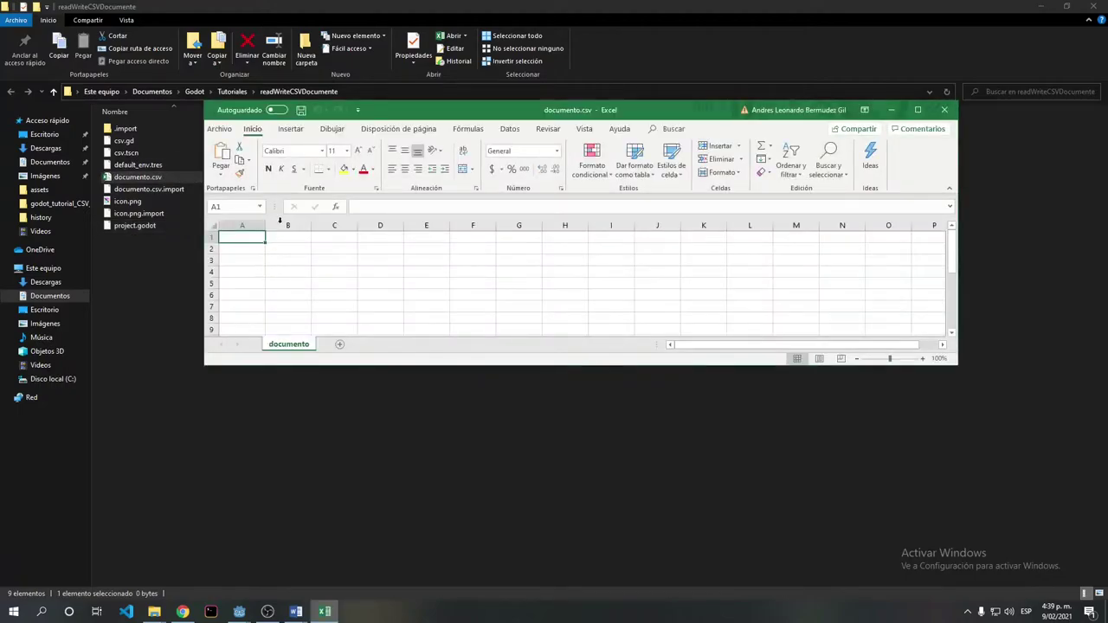
Close the empty documento.csv in Excel and minimize File Explorer.
left_click(945, 112)
left_click(1043, 7)
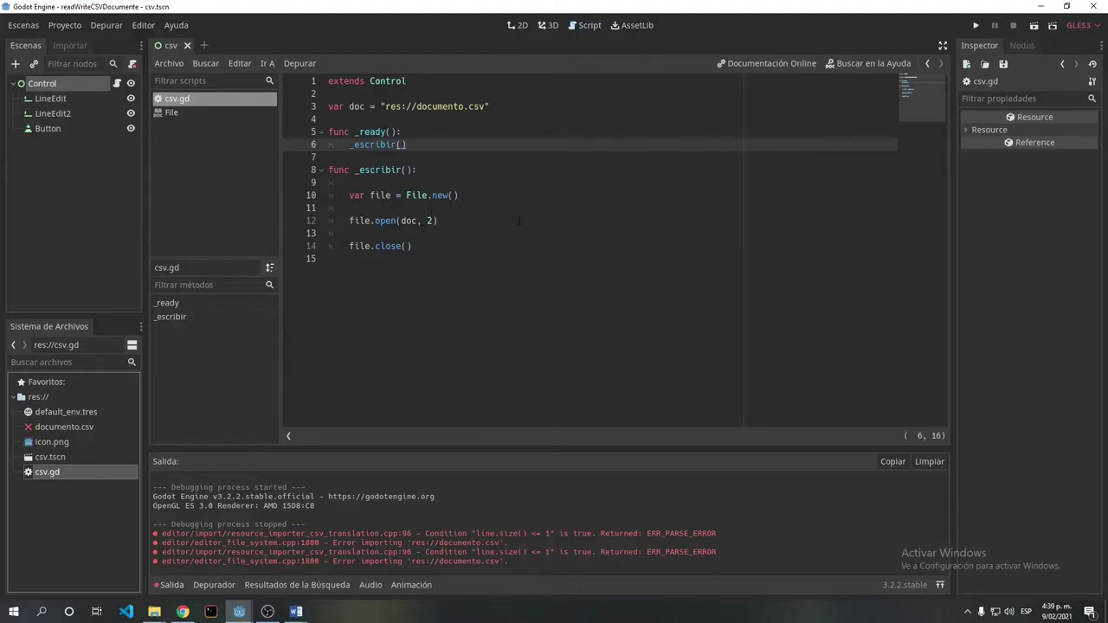
Declare var titulos = ["nombre", "edad"] after file.open, then test-run the scene again.
left_click(440, 220)
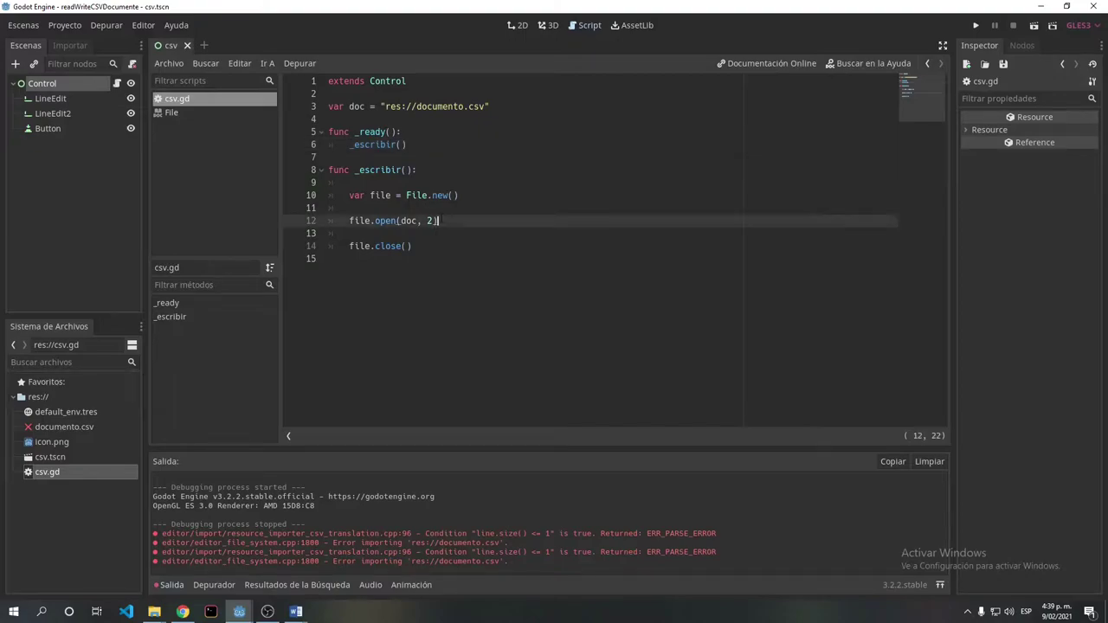
key("Return")
key("Return")
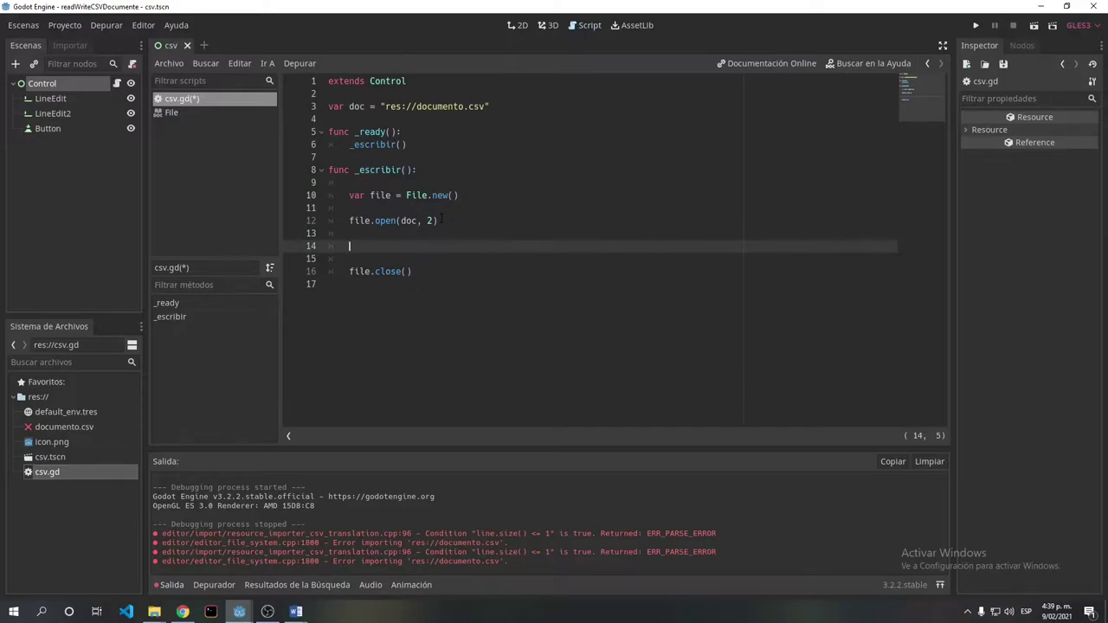
type("var")
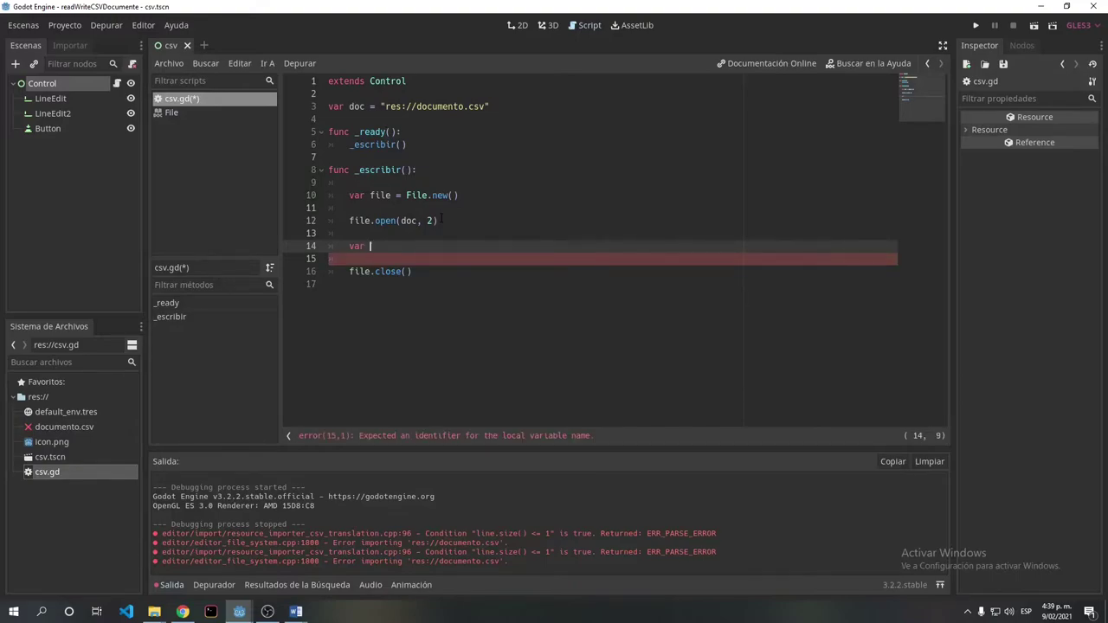
type(" titulos")
type(" = ")
type("[\"")
type("nom")
type("bre\"")
type(", \"")
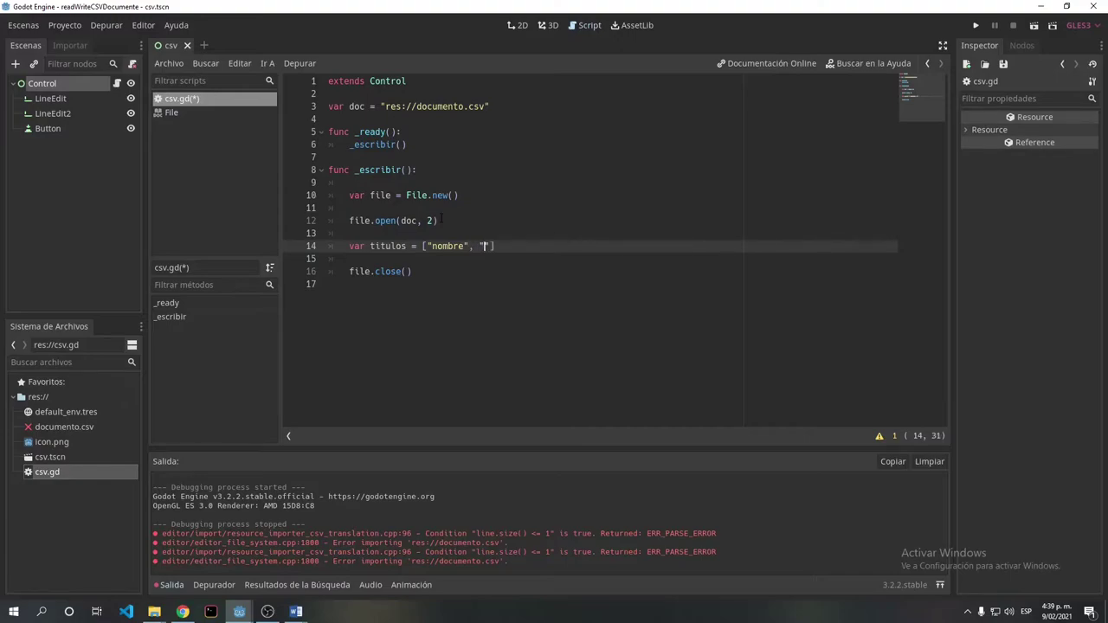
type("edad")
left_click(1032, 25)
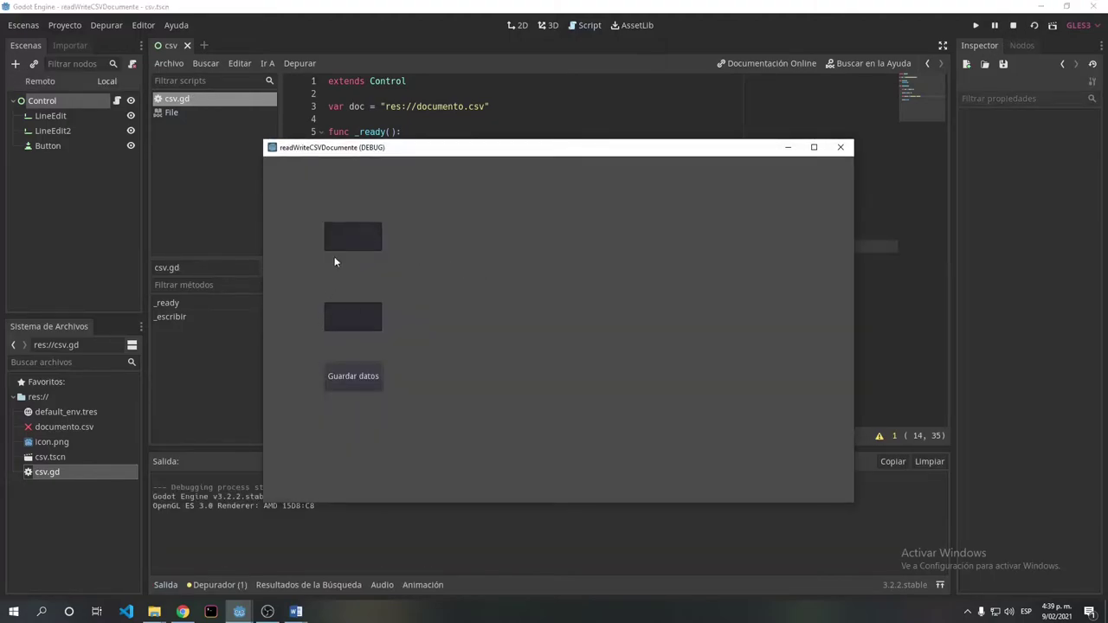
left_click(840, 147)
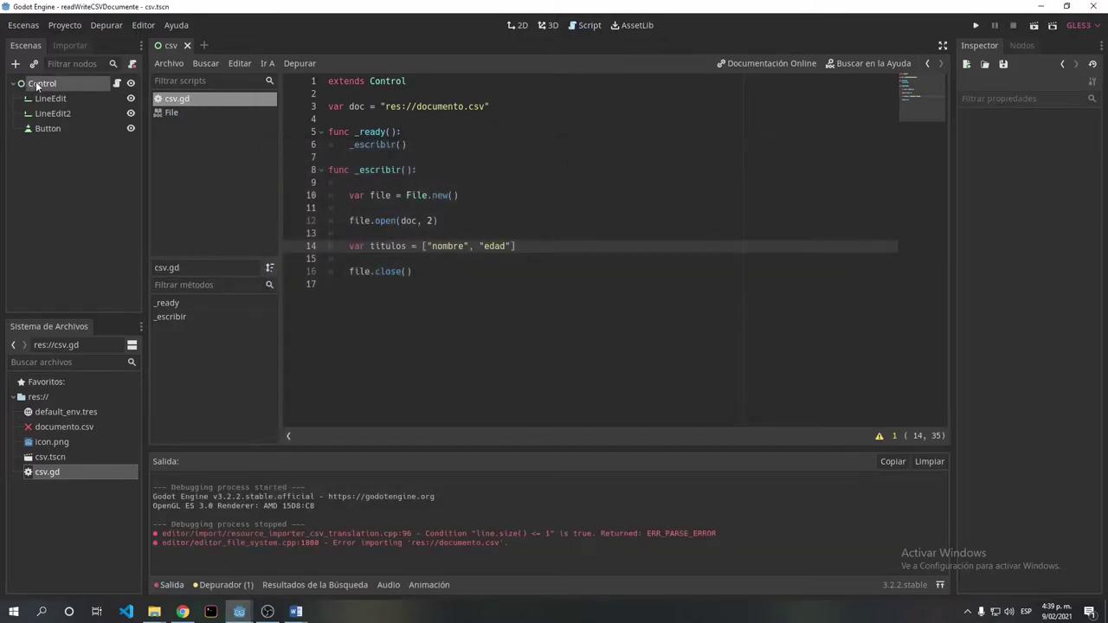
Add a Label reading 'nombre' and place it above the first input field.
left_click(516, 26)
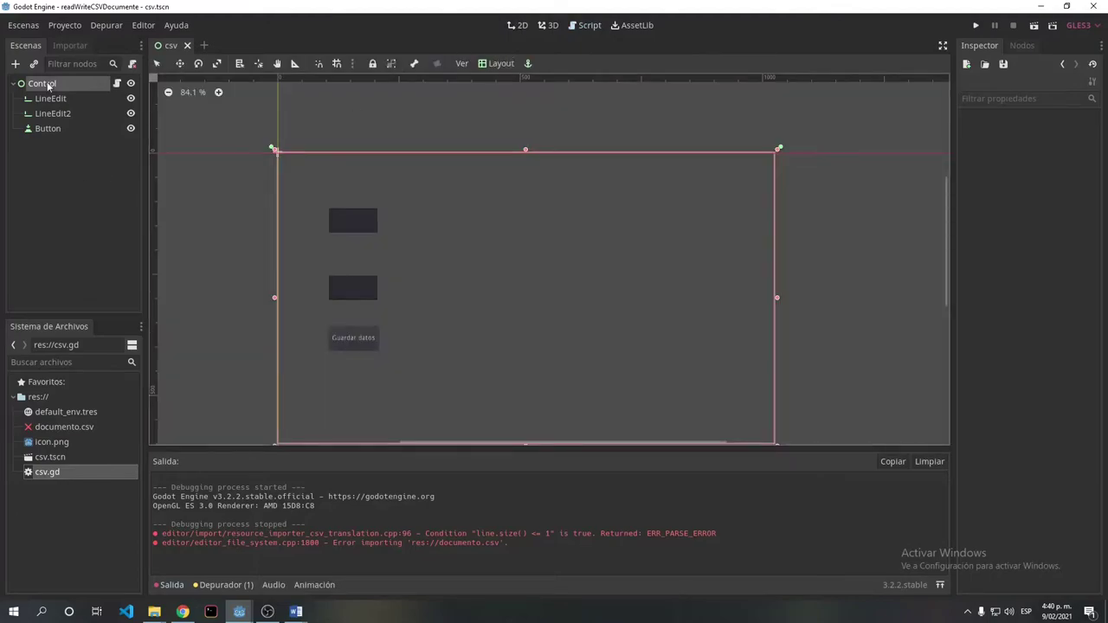
left_click(15, 64)
left_click(327, 355)
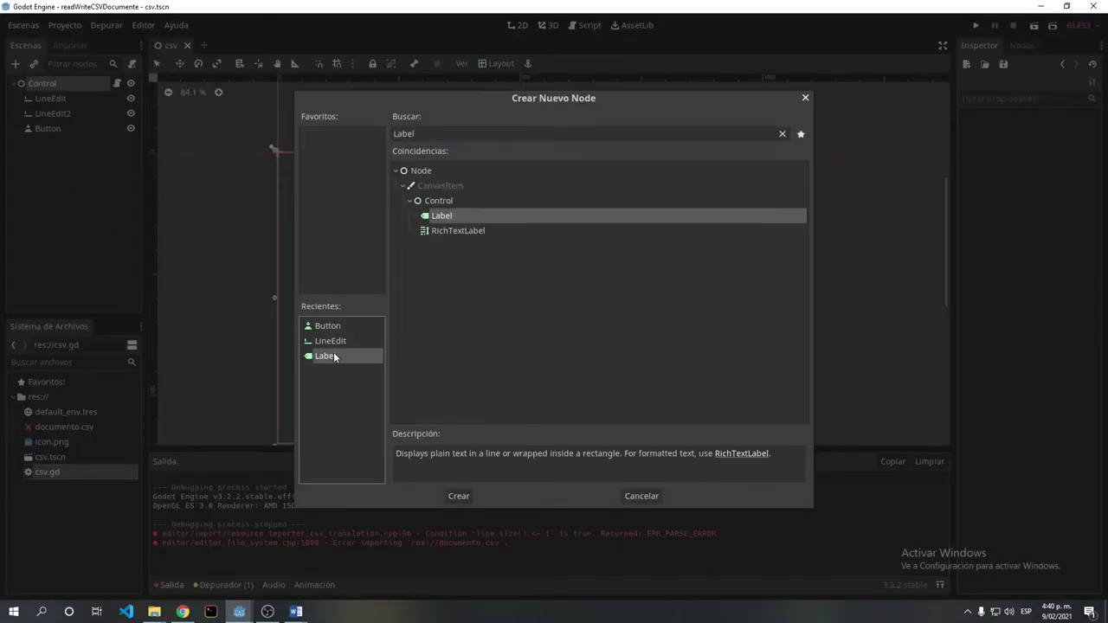
left_click(458, 495)
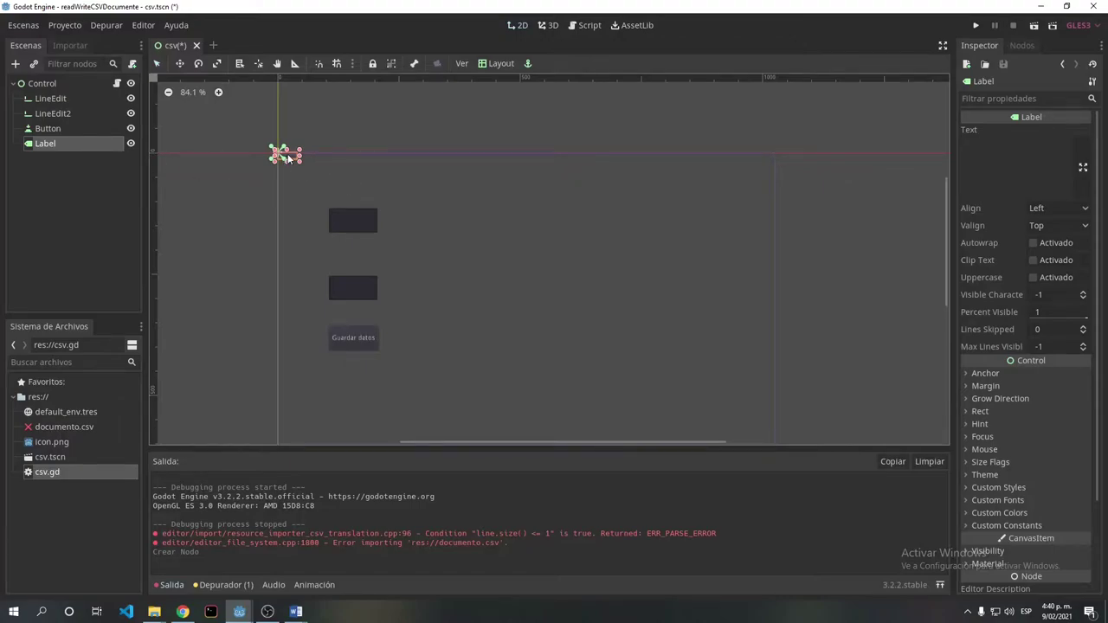
left_click(989, 154)
type("nom")
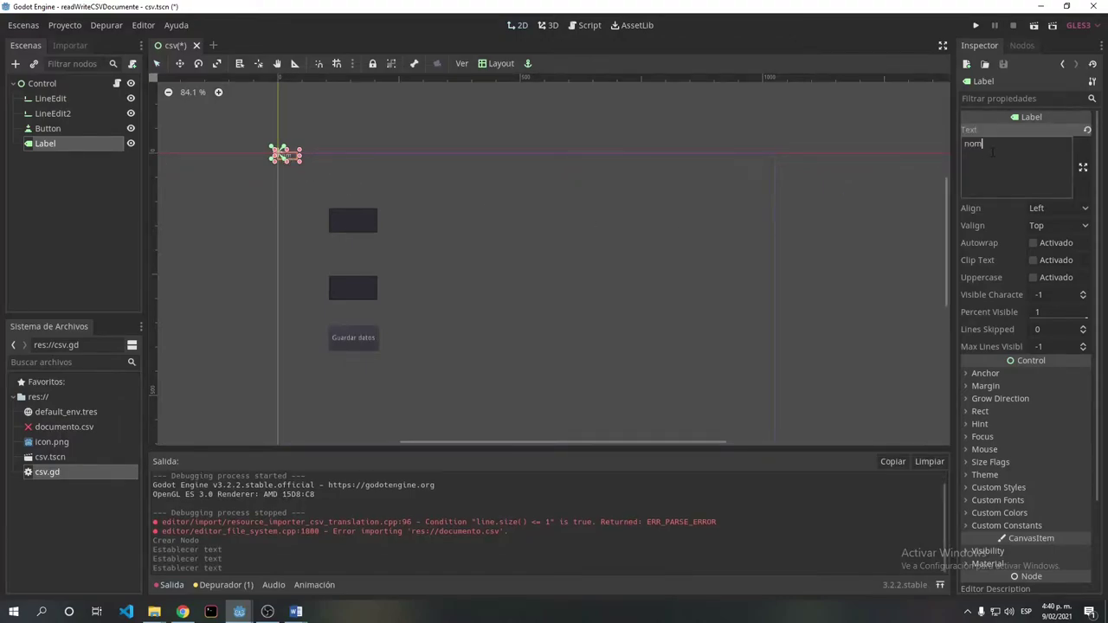
type("bre")
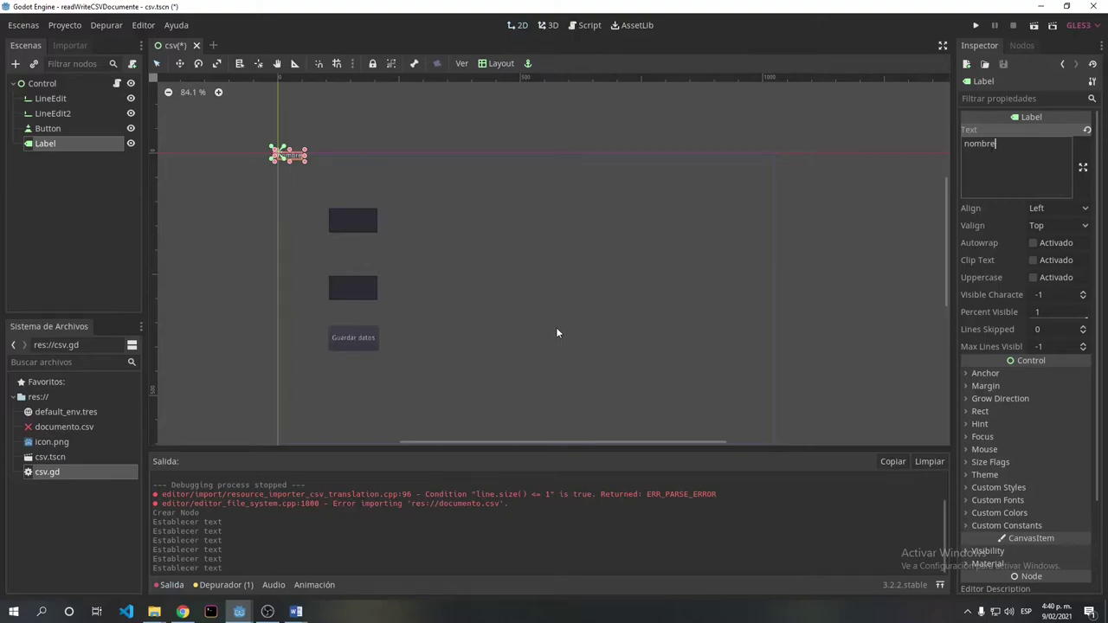
scroll(351, 218, "up", 3)
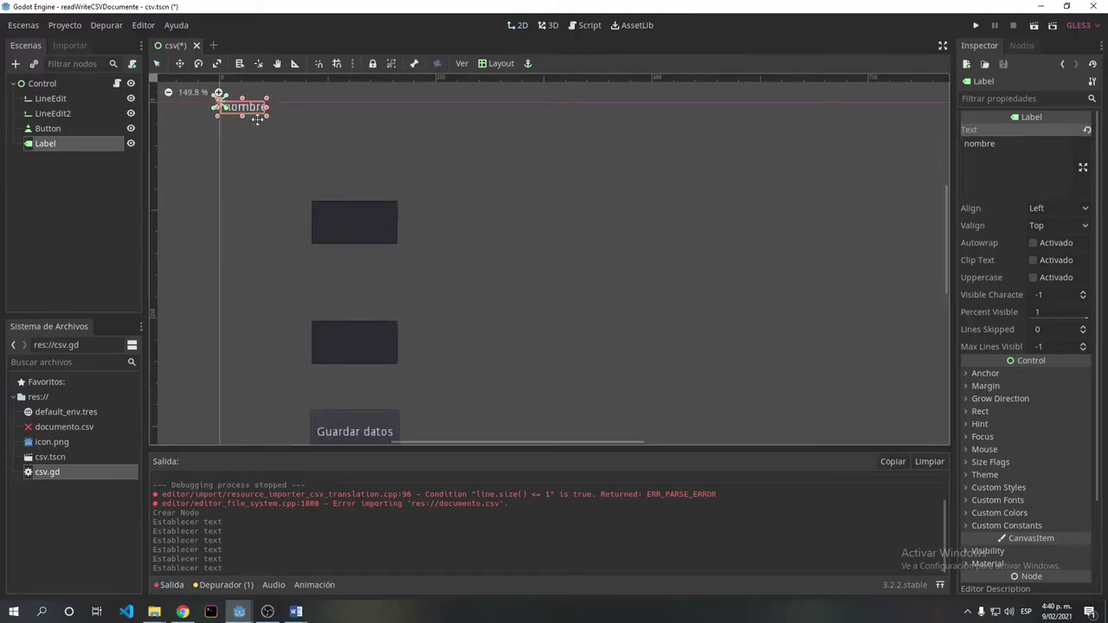
left_click_drag(247, 108, 337, 183)
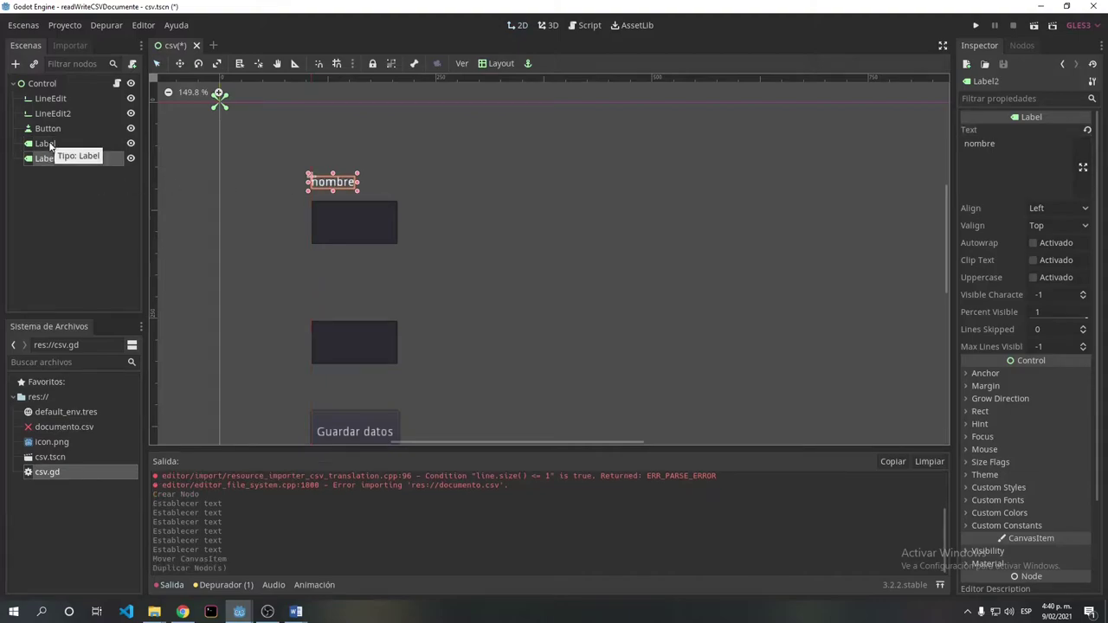
Duplicate that label, move the copy above the second field and change its text to 'Edad'.
key("ctrl+d")
mouse_move(333, 182)
left_mouse_down("ctrl")
mouse_move(322, 278)
mouse_move(323, 266)
left_mouse_up("ctrl")
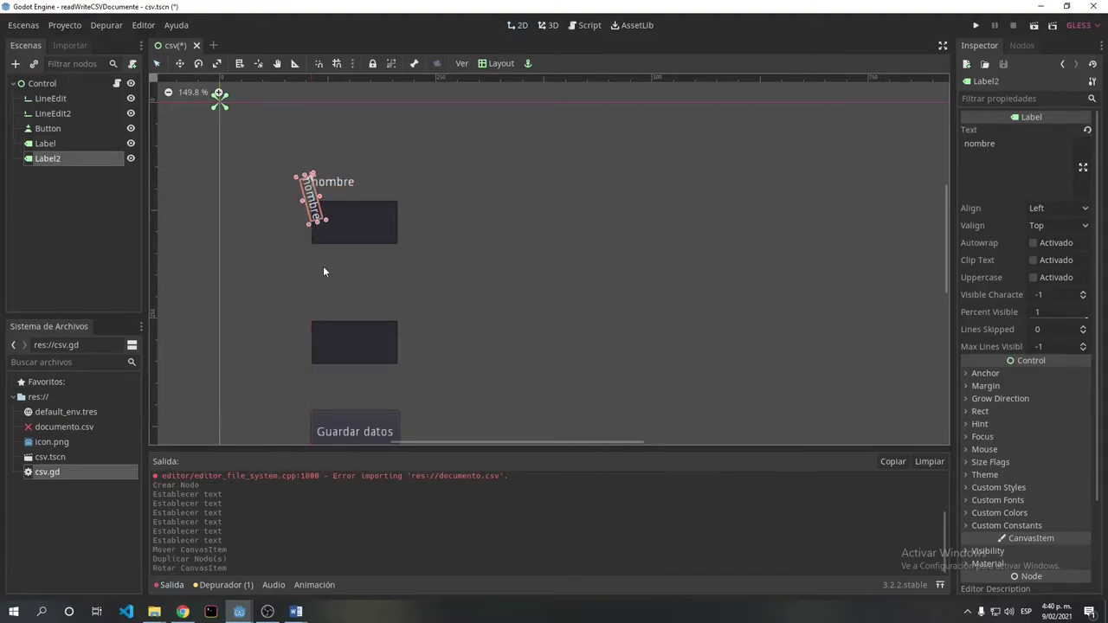
key("ctrl+z")
left_click_drag(322, 181, 317, 296)
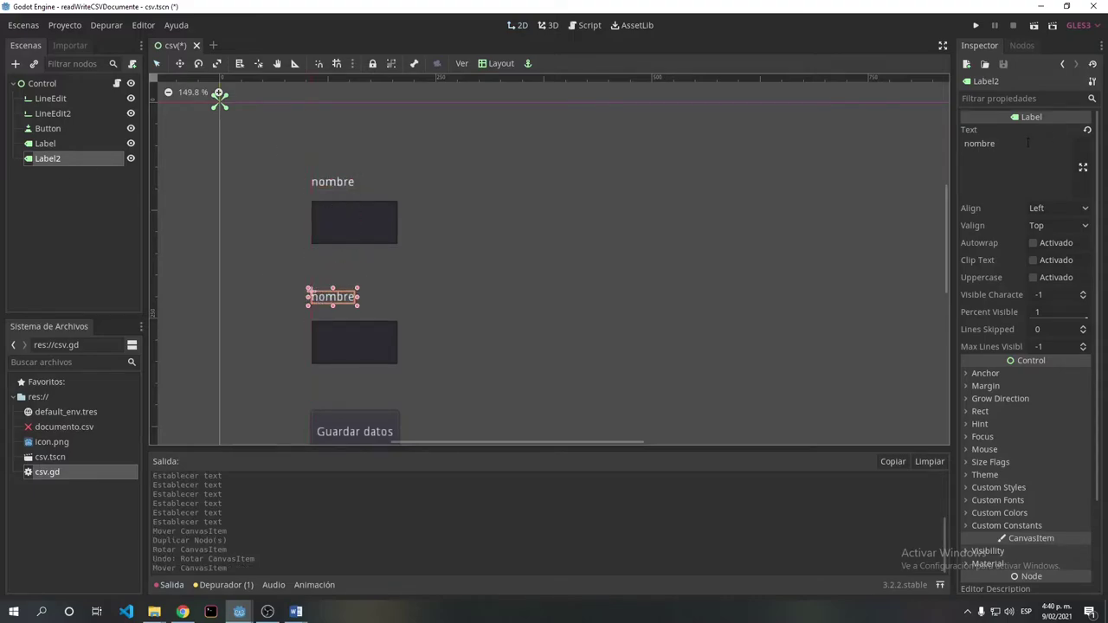
double_click(978, 143)
type("Edad")
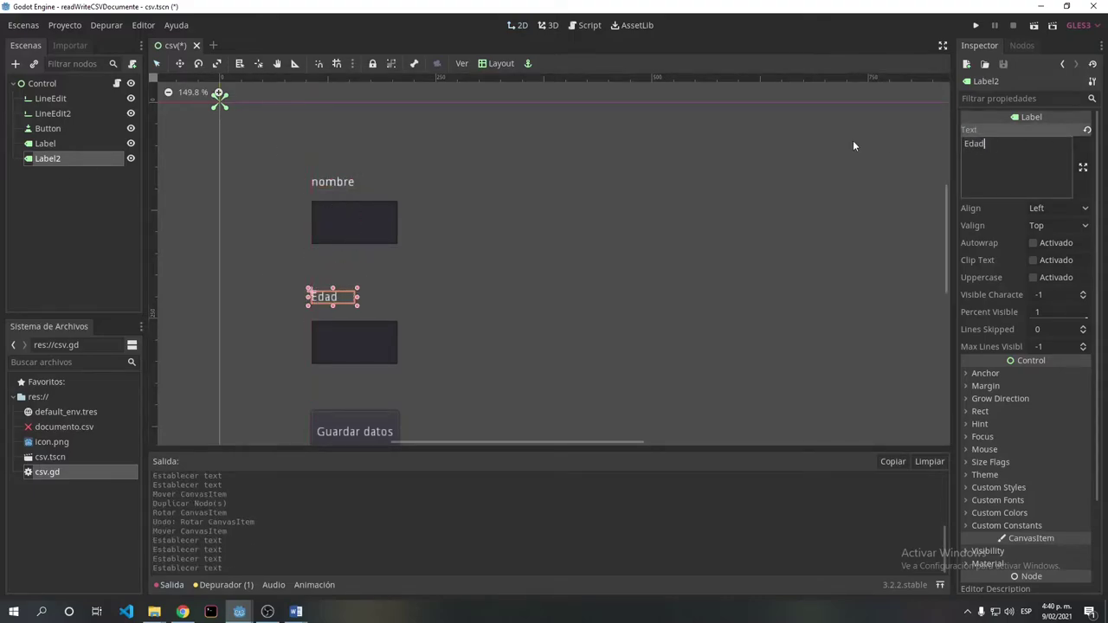
key("Return")
key("BackSpace")
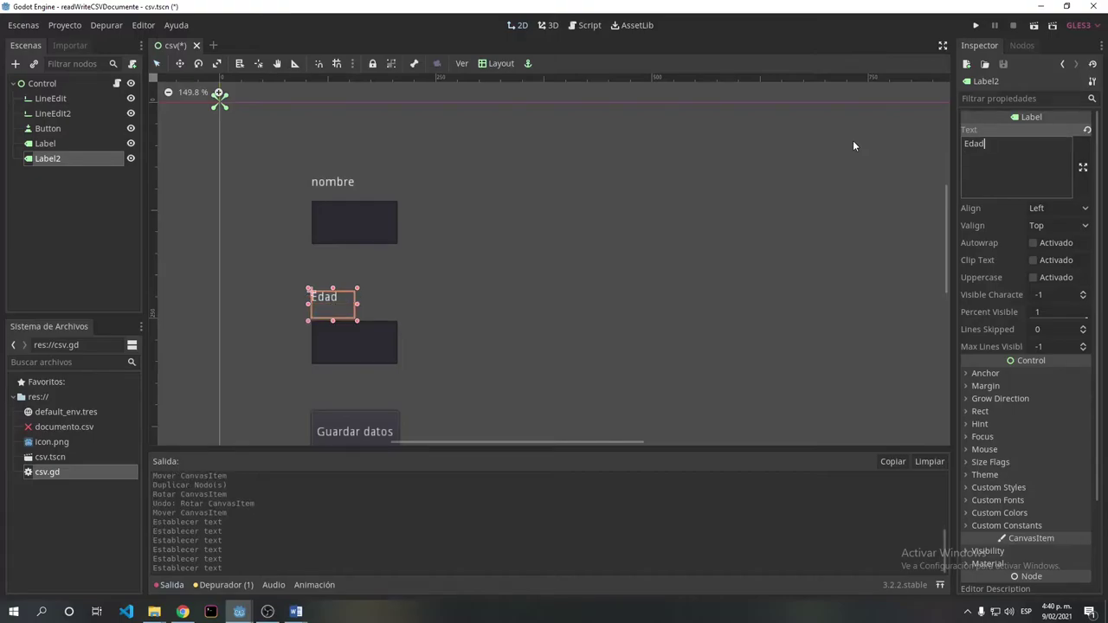
left_click(596, 227)
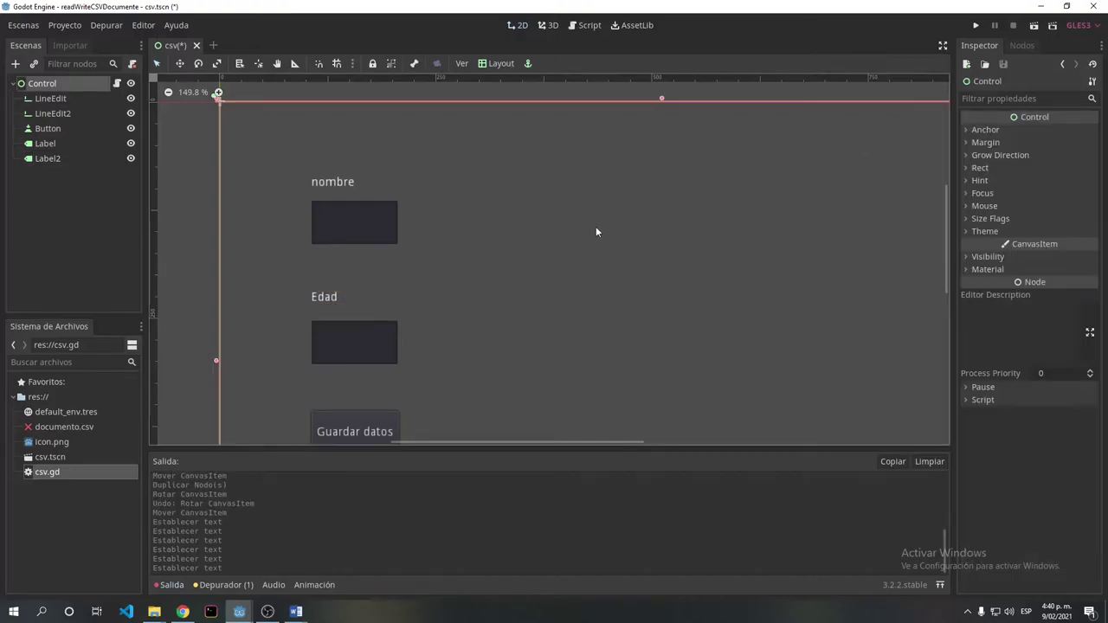
Run the scene to test it, then close the game window and return to csv.gd.
left_click(1029, 29)
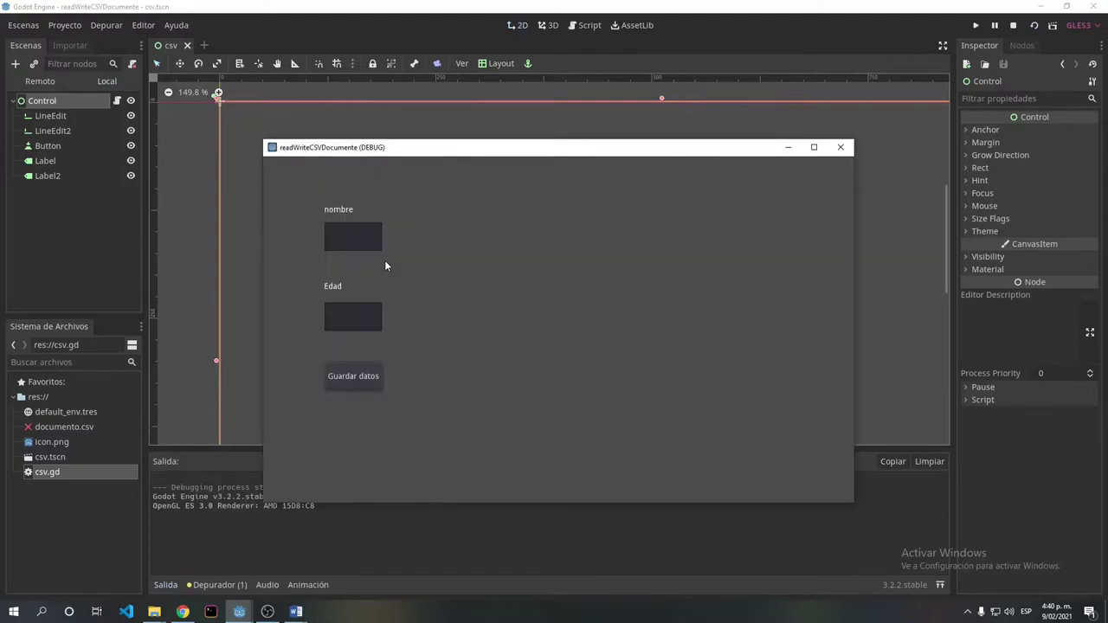
left_click(839, 147)
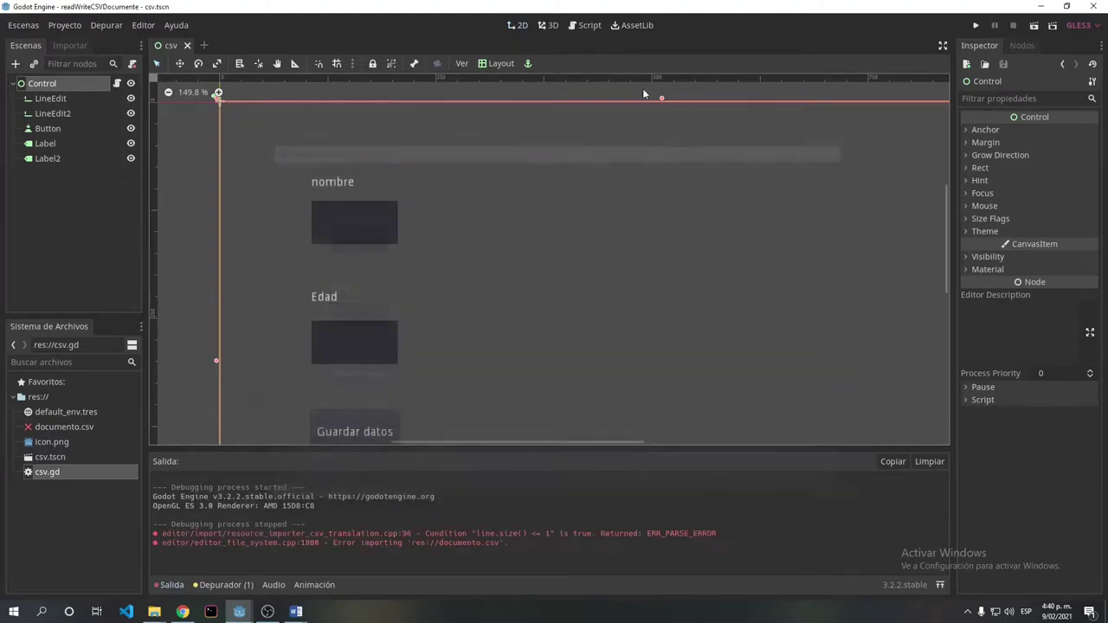
left_click(585, 25)
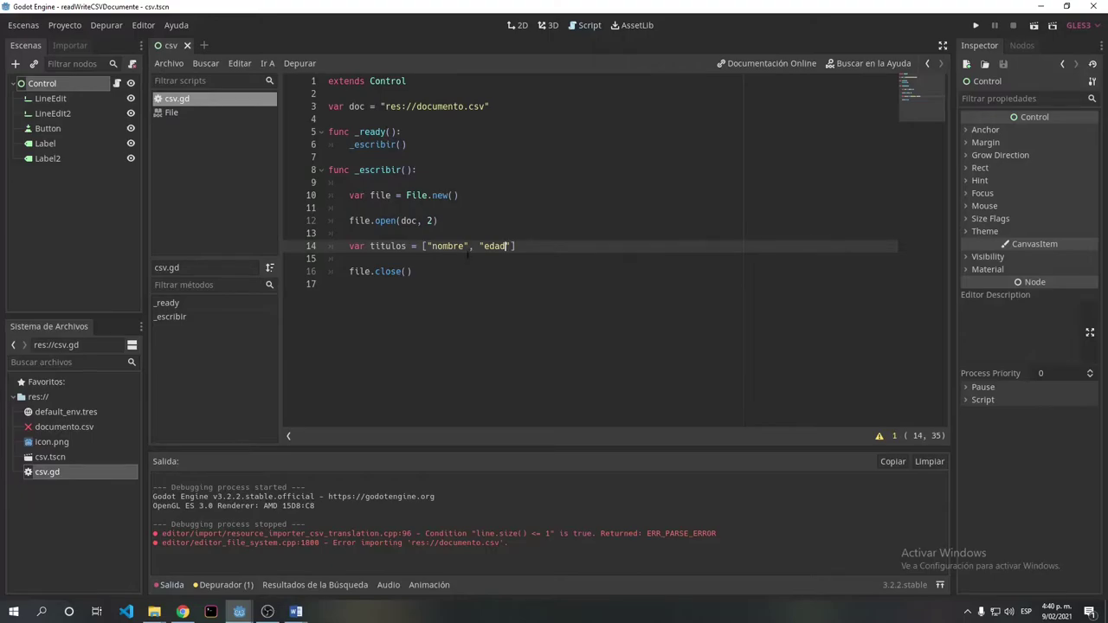
Confirm documento.csv is still empty, then add a blank line after the titulos array.
mouse_move(154, 612)
left_click(170, 569)
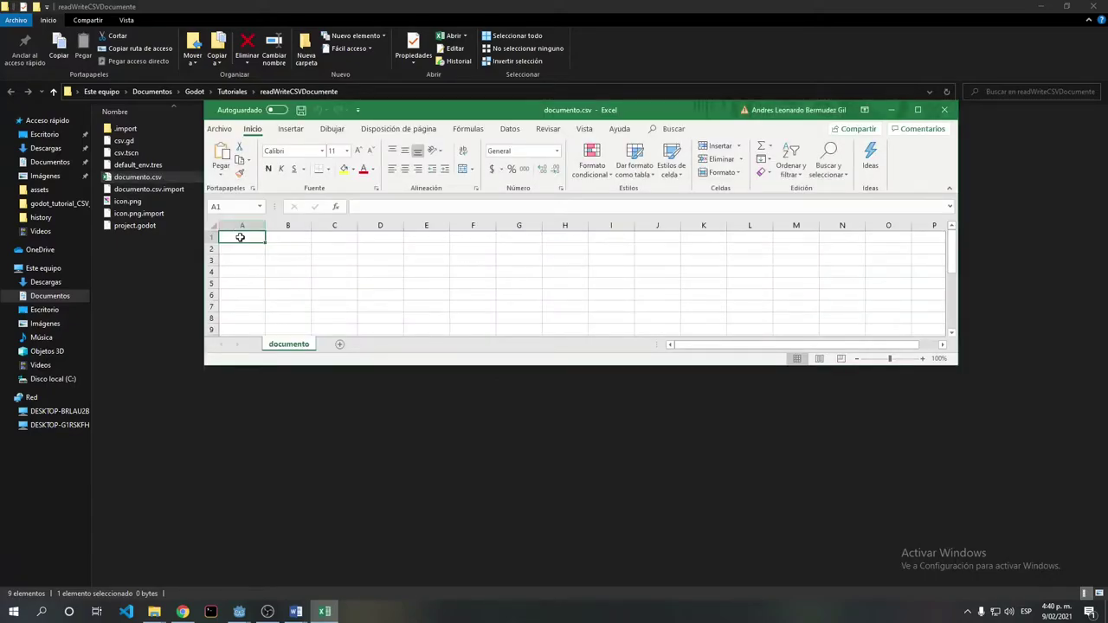
left_click(891, 109)
left_click(1039, 6)
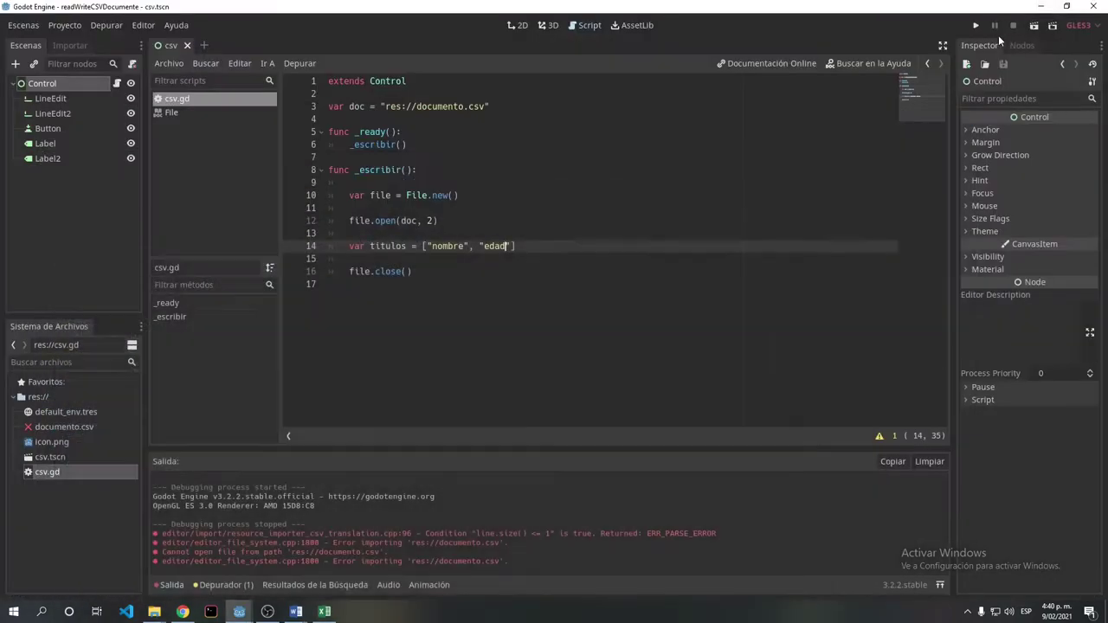
key("End")
key("Return")
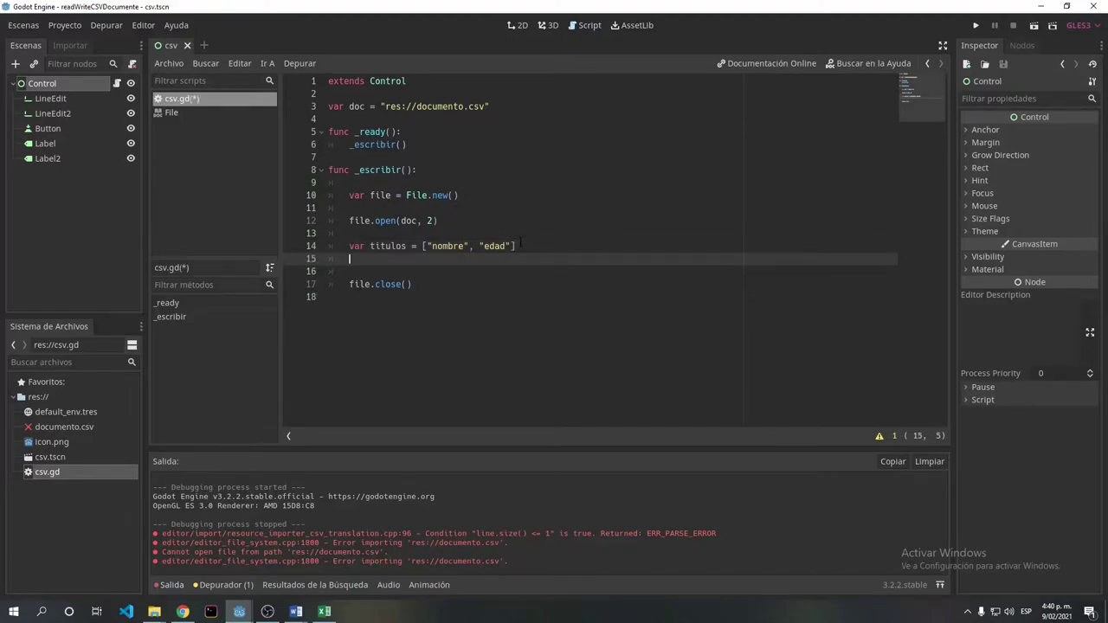
Write file.store_csv_line(titulos, ";") on line 15 to output the header row.
type("file")
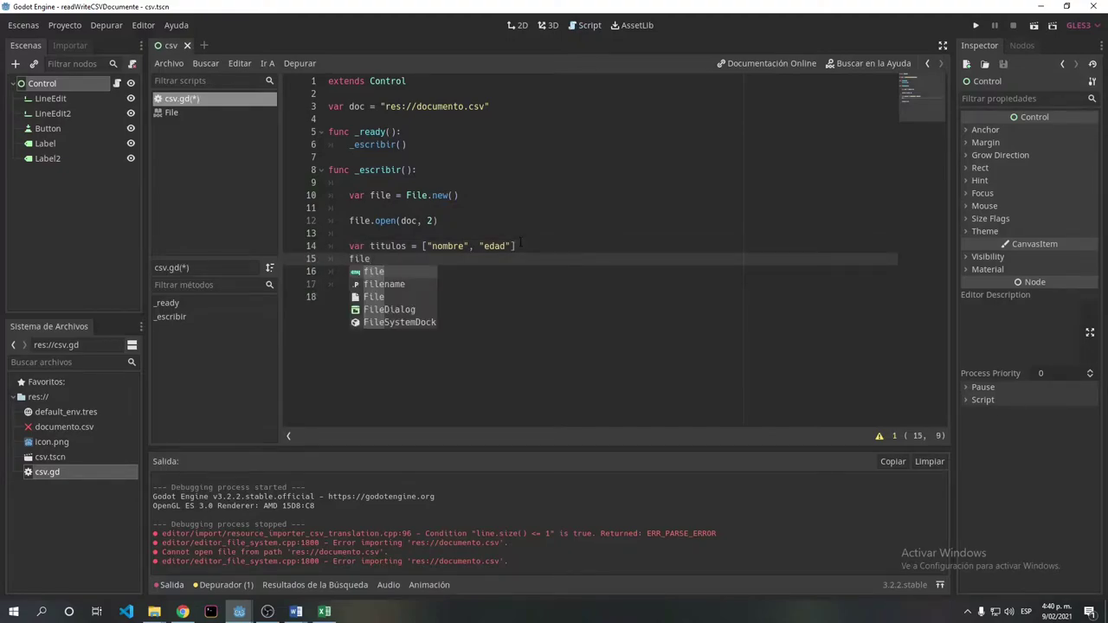
type(".")
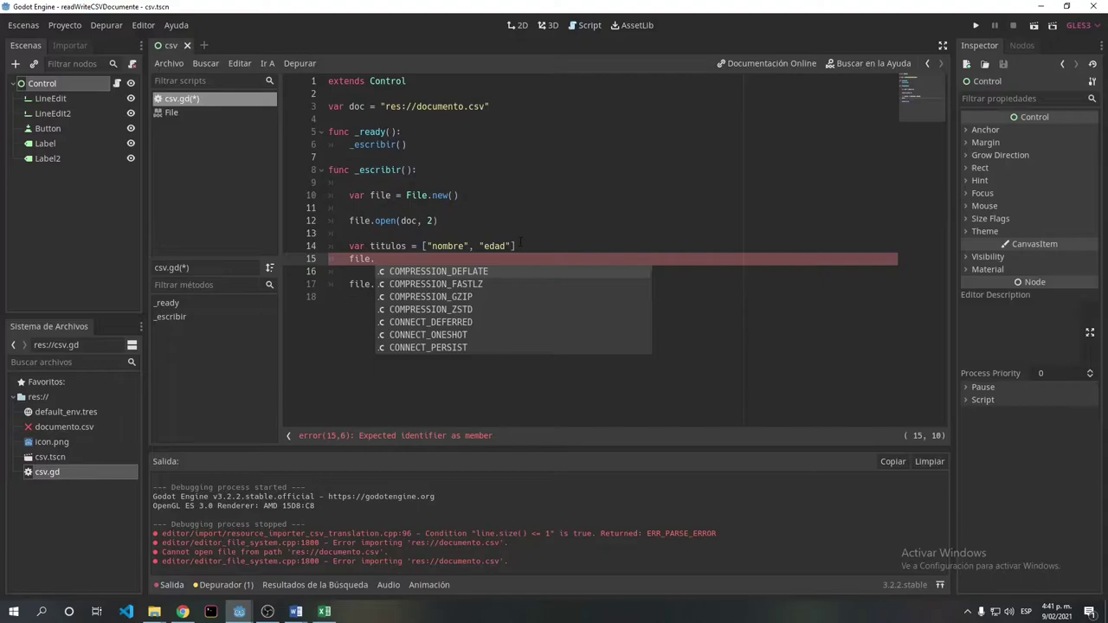
type("store")
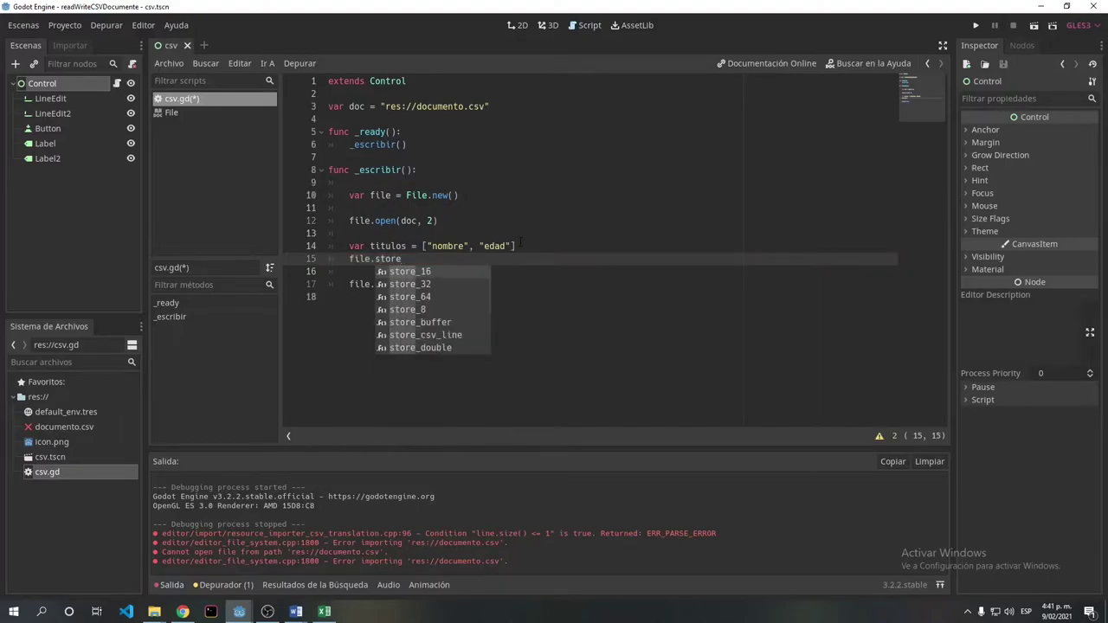
type("_cs")
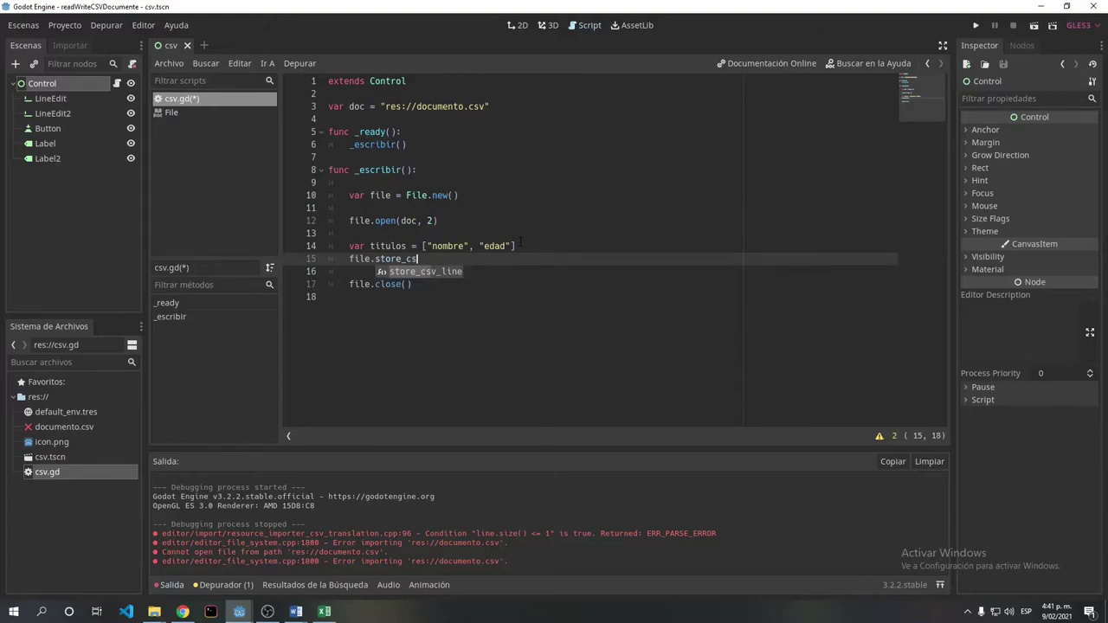
type("v")
key("Return")
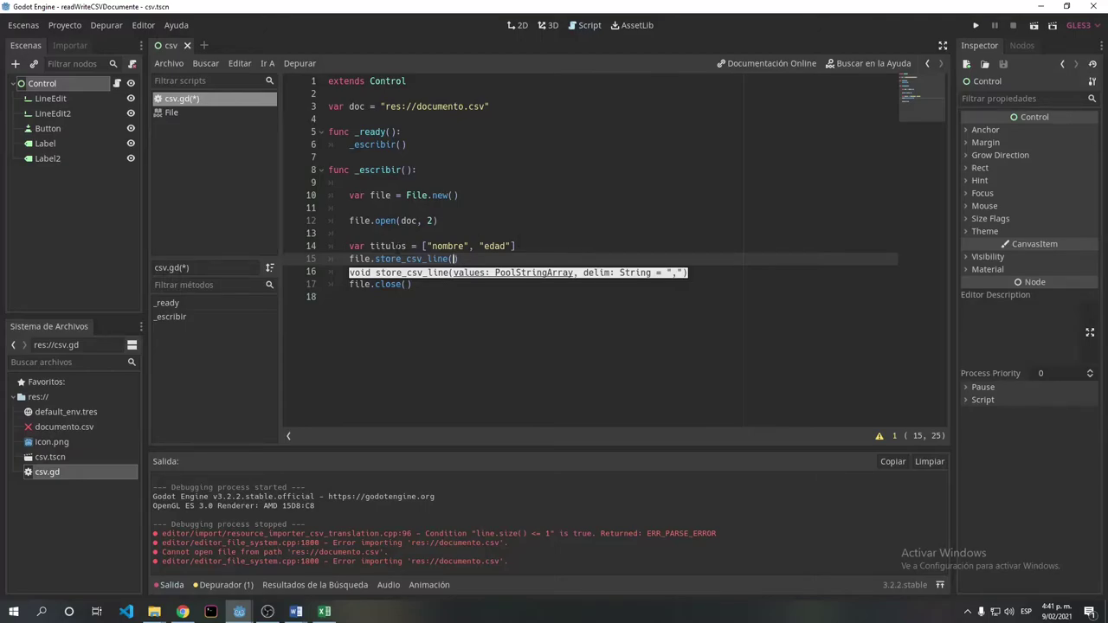
type("titul")
type("os, ")
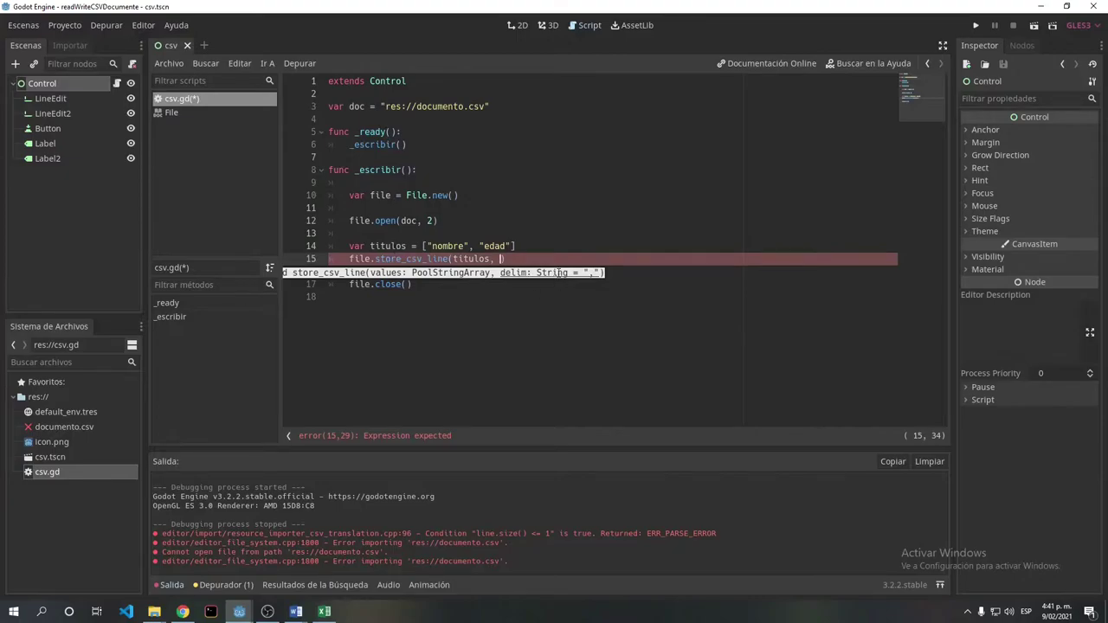
type("\"")
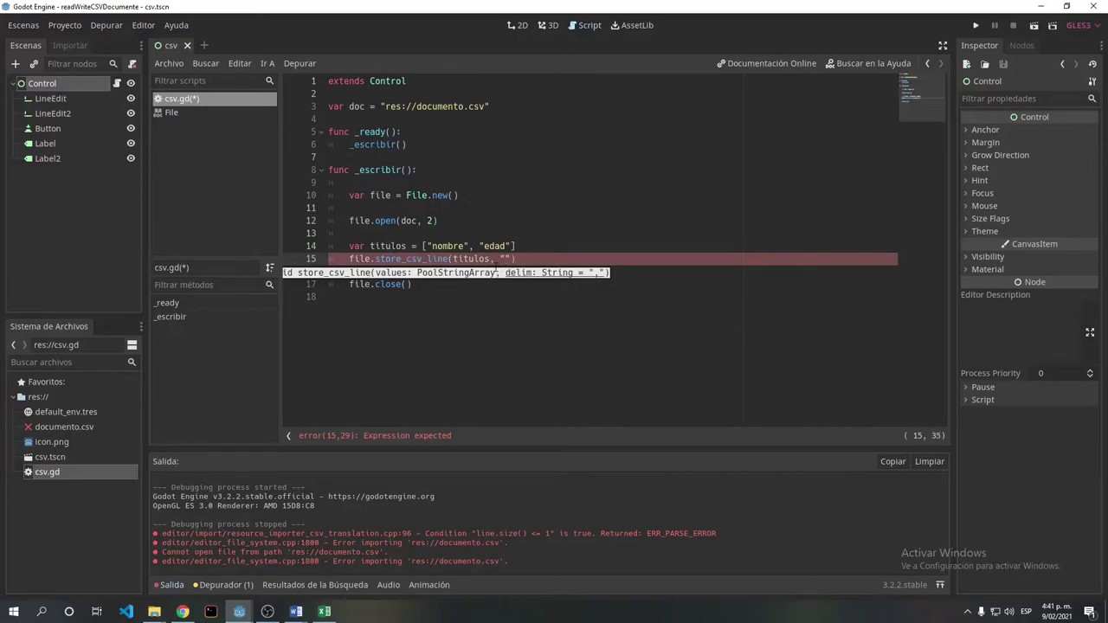
type(";")
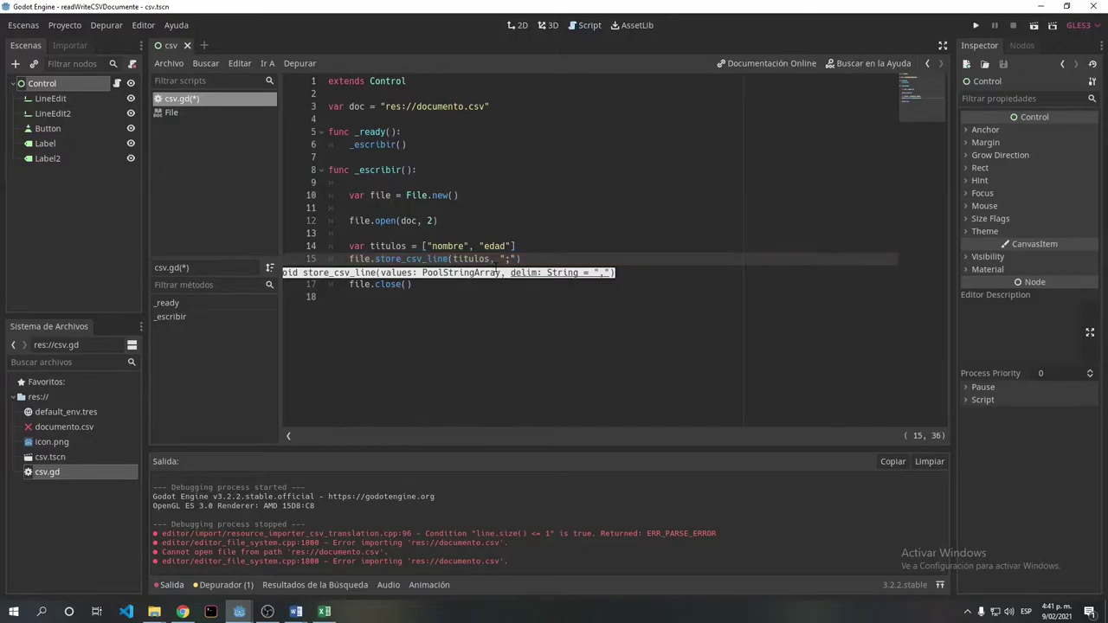
key("Escape")
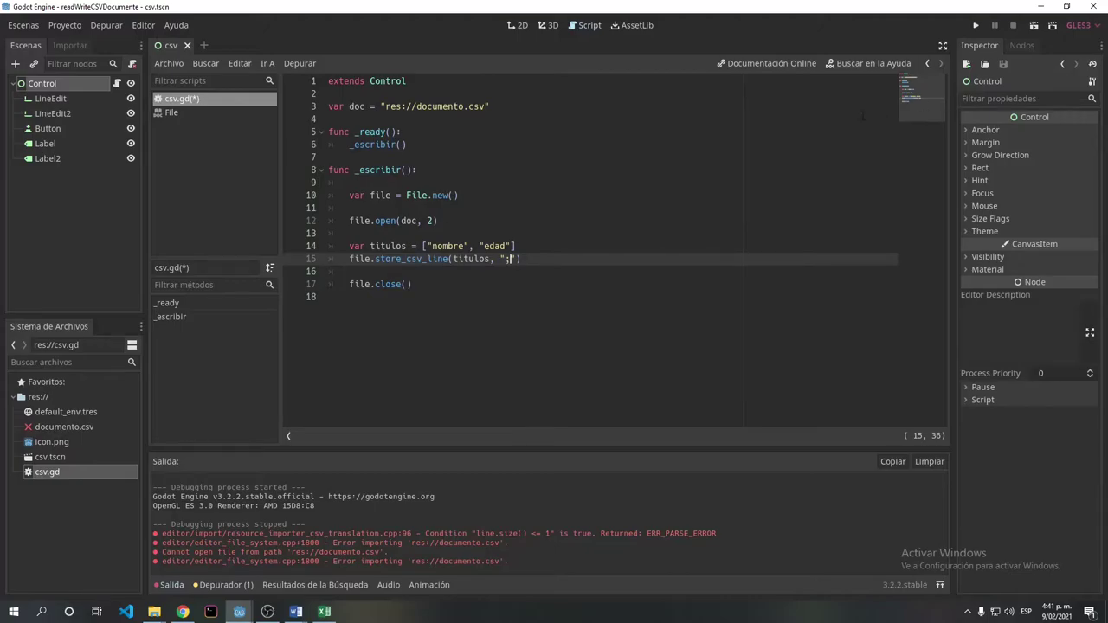
Run the scene again and verify in Excel that documento.csv has the header row nombre | edad.
left_click(1037, 27)
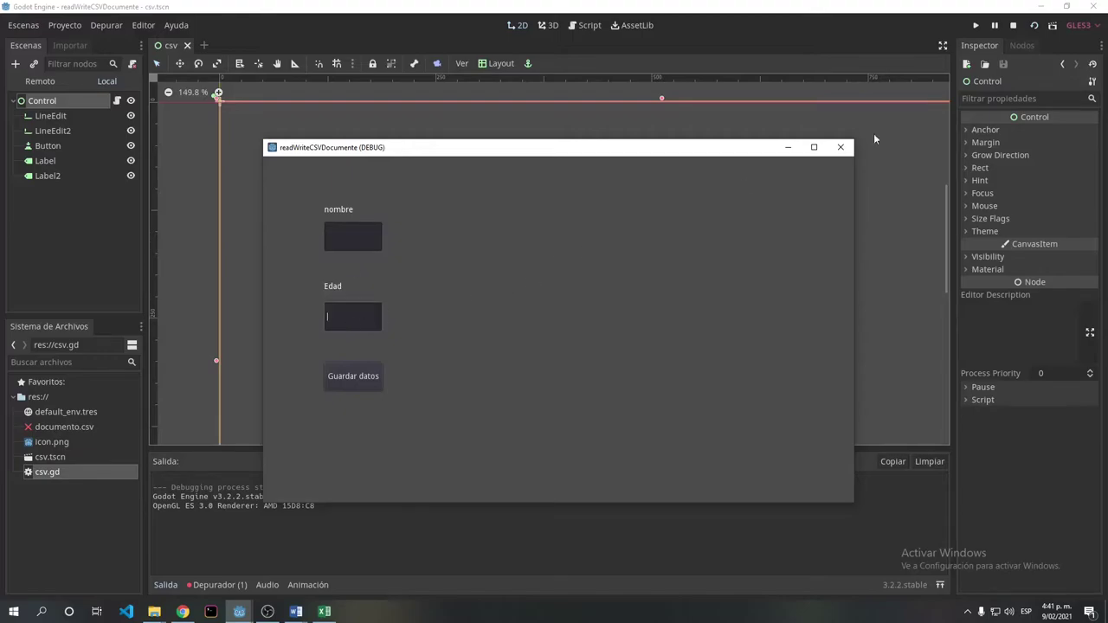
left_click(839, 147)
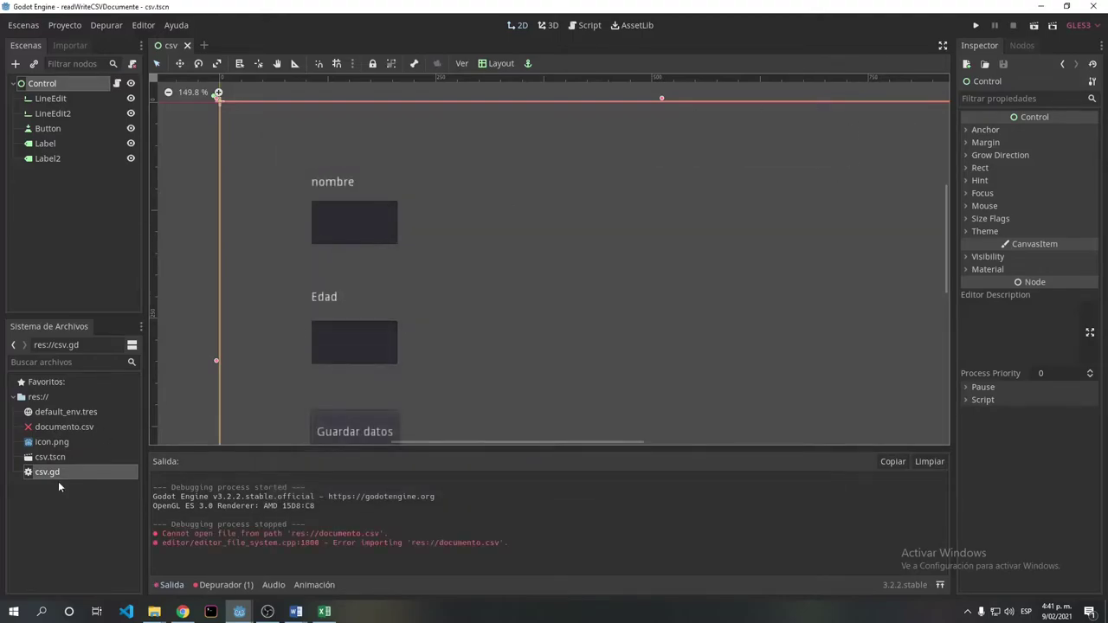
left_click(209, 572)
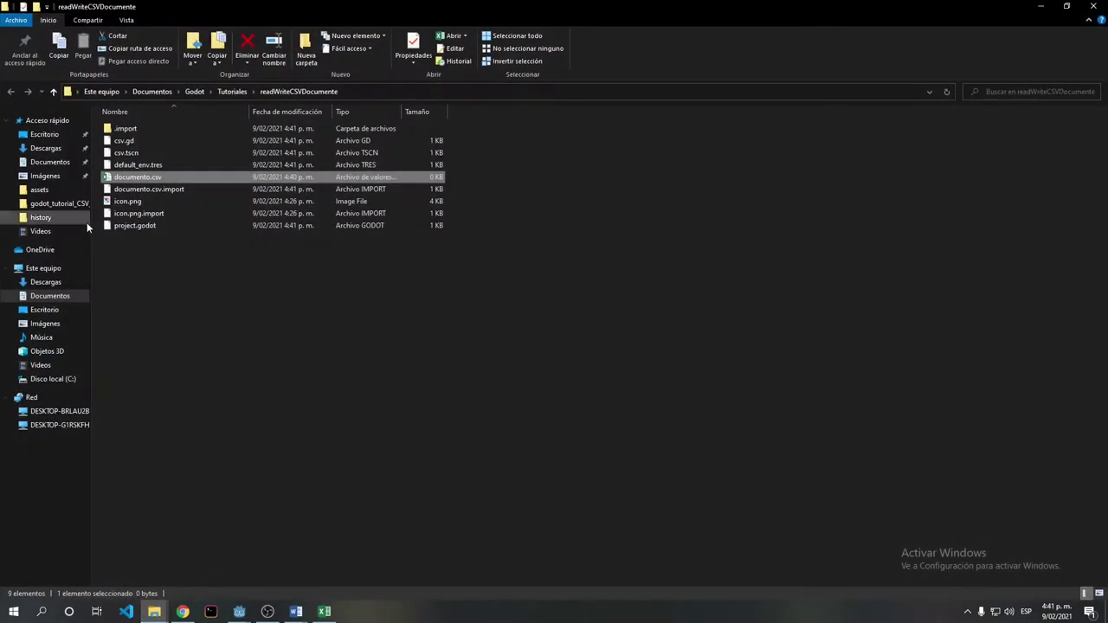
double_click(145, 179)
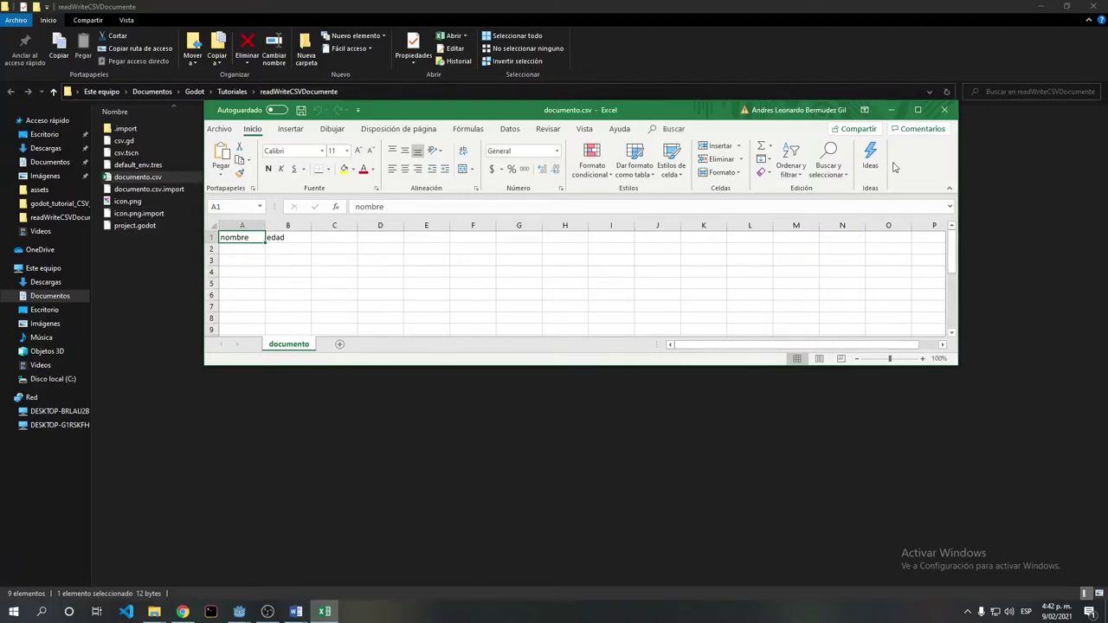
left_click(943, 111)
left_click(1043, 6)
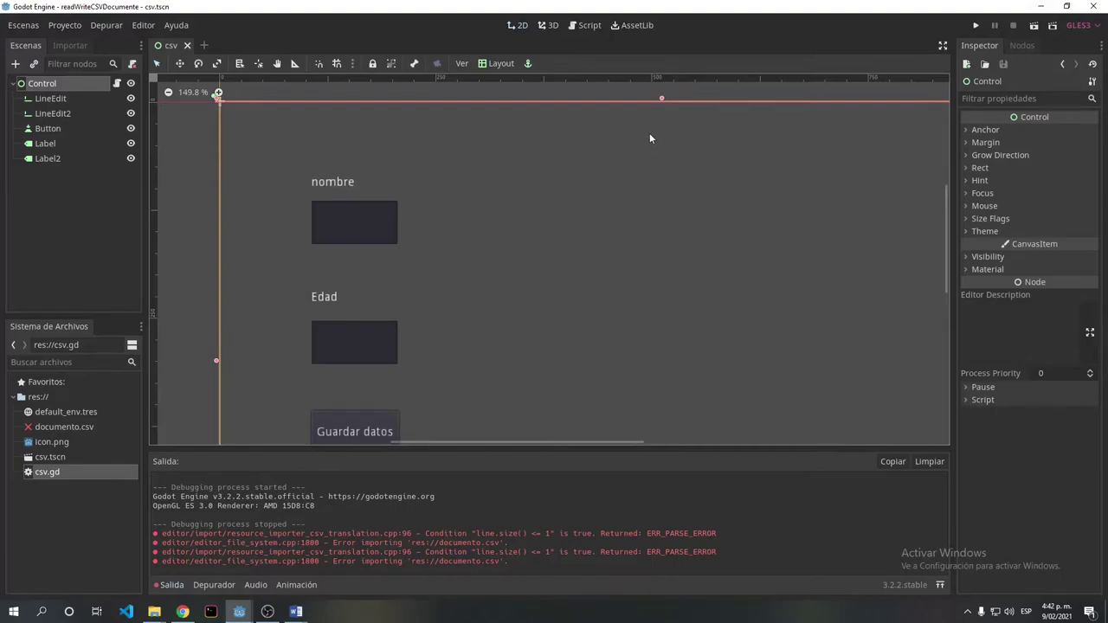
From the csv.gd script view, run the form scene once more and close the game window.
left_click(587, 26)
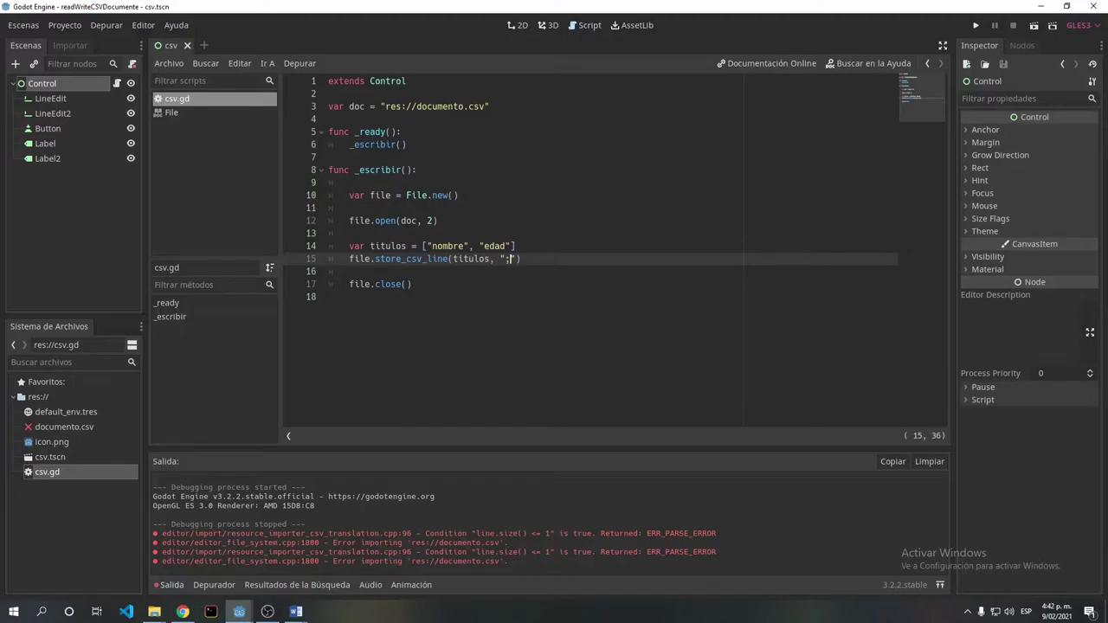
left_click(1033, 26)
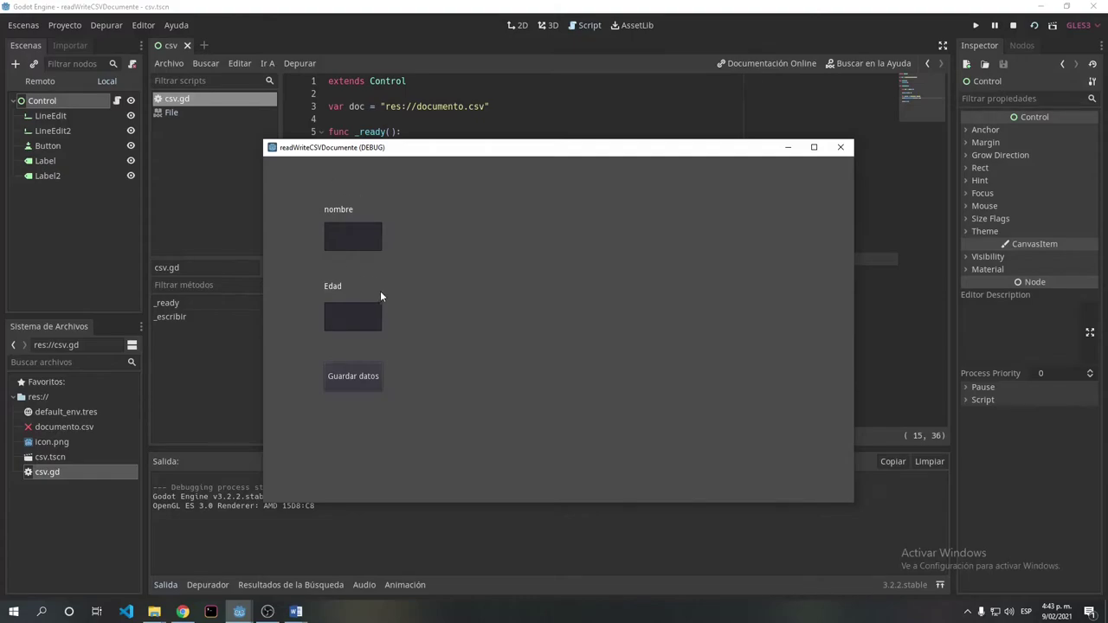
left_click(839, 147)
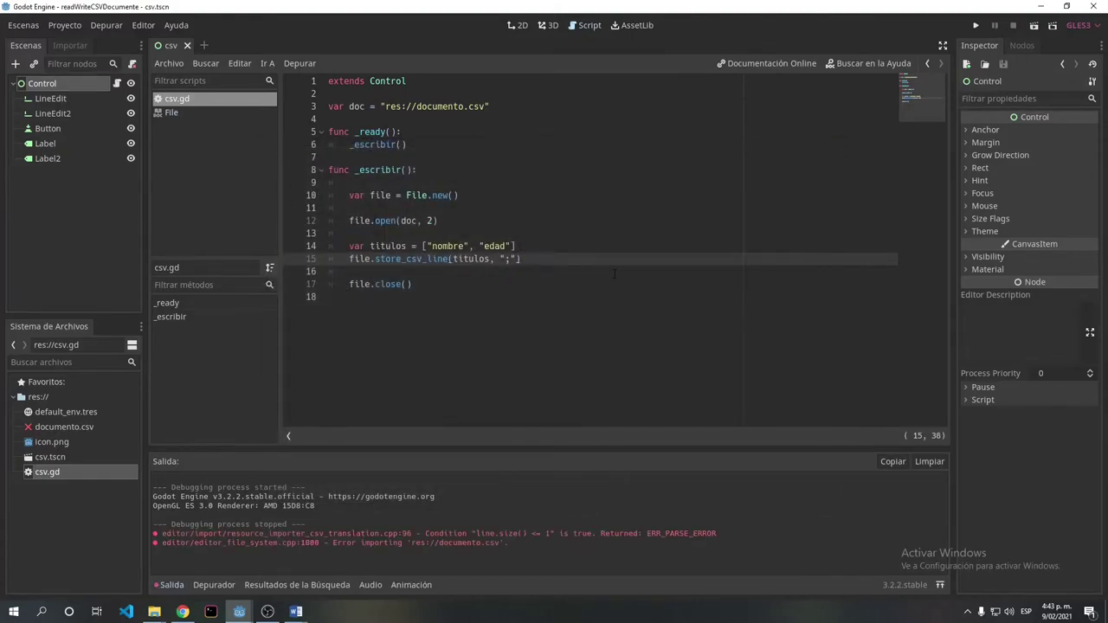
Add var nombre = $LineEdit.text to the _escribir function.
key("Return")
key("Return")
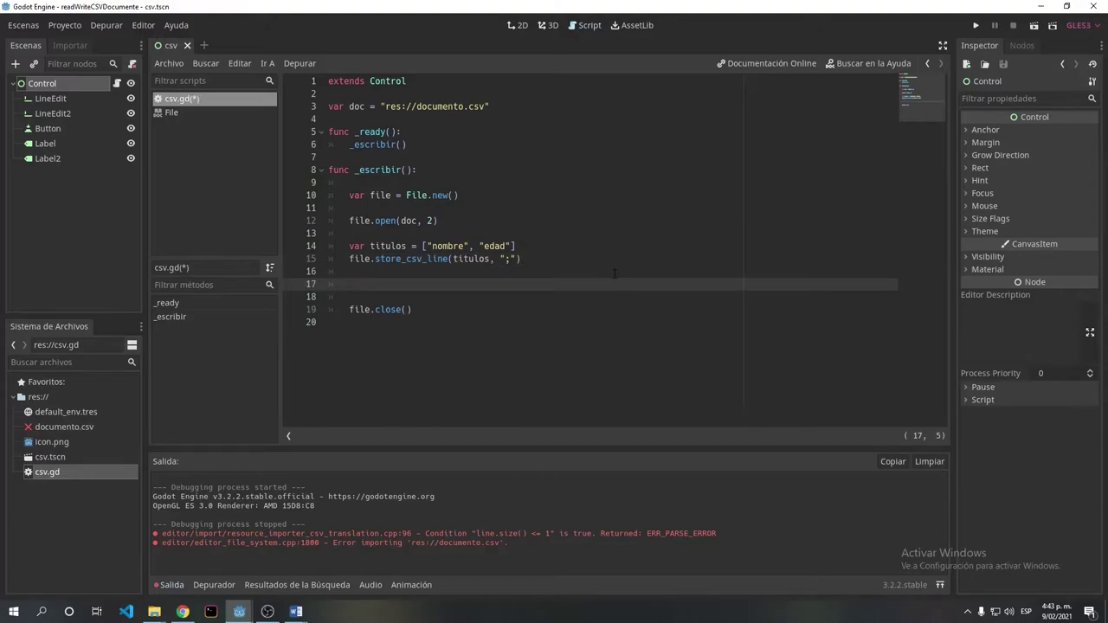
type("v")
type("ar")
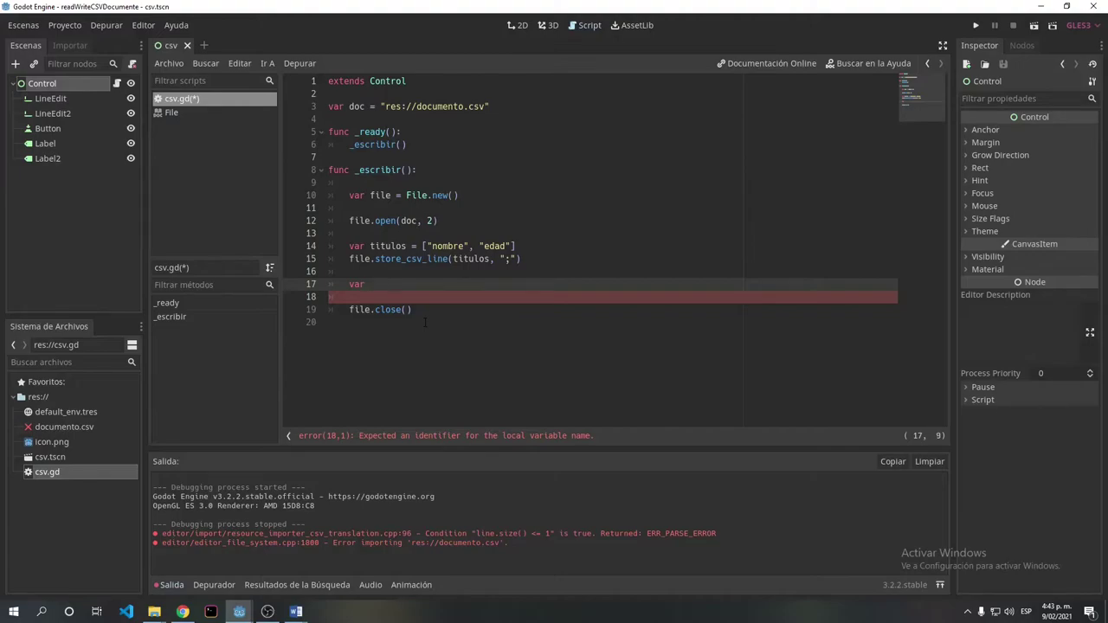
type(" $li")
type("ne")
type("E")
type("dit")
type(".")
key("BackSpace")
key("BackSpace")
key("BackSpace")
key("BackSpace")
key("BackSpace")
type("nombre ")
type("= $")
type("Li")
key("Return")
type(".text")
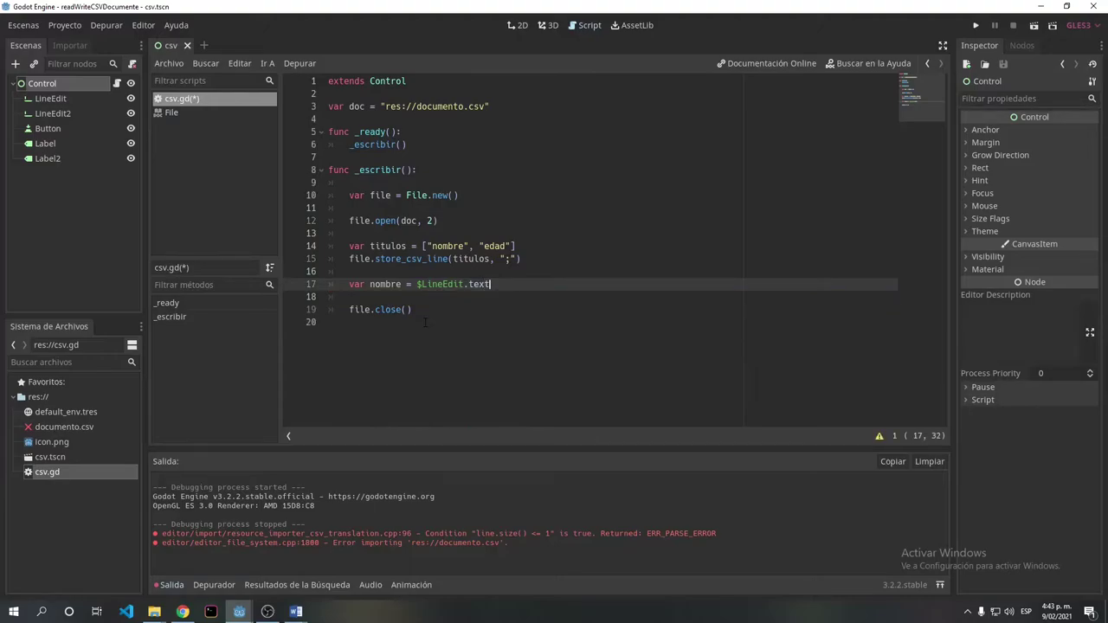
key("Return")
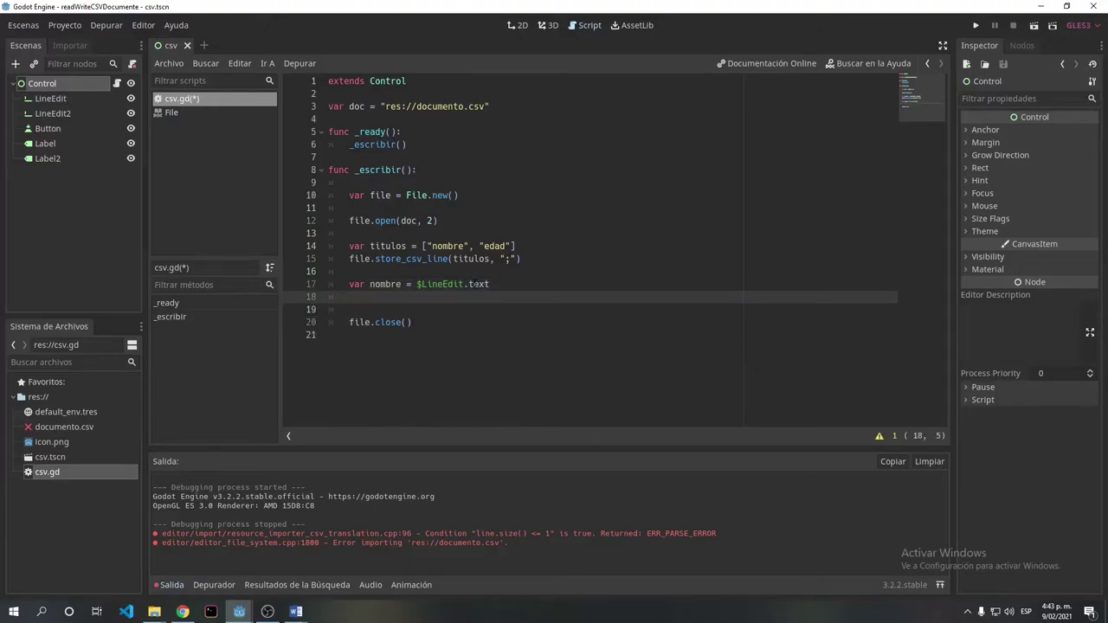
Add var edad = $LineEdit2.text and var datos = [nombre, edad] below it.
type("var ed")
type("ad =")
key("ctrl+space")
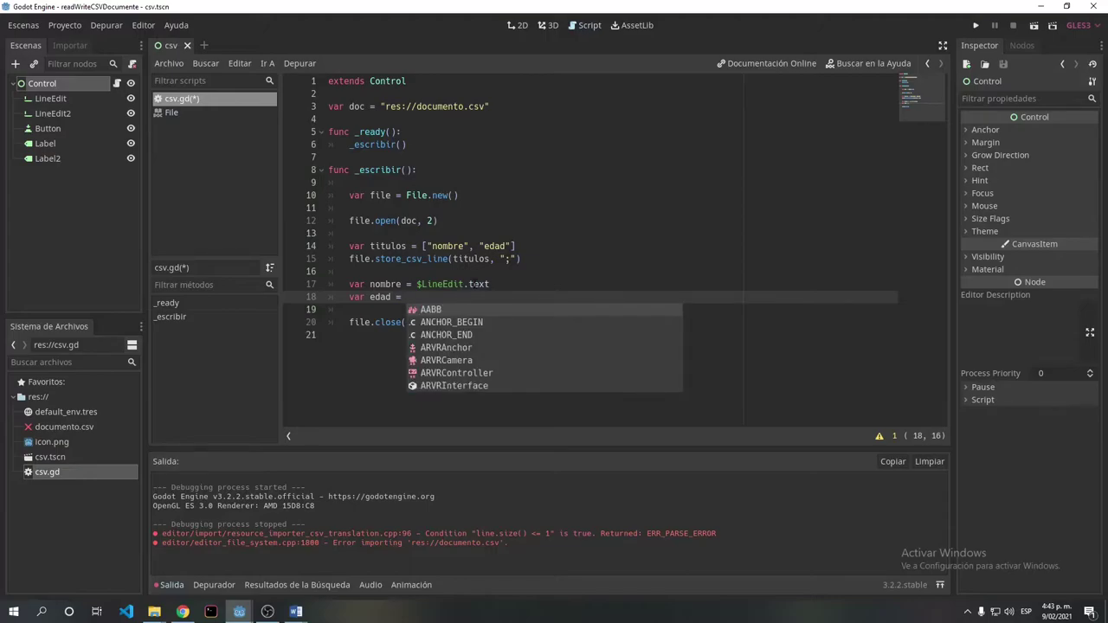
type("$LineEdit2")
key("Return")
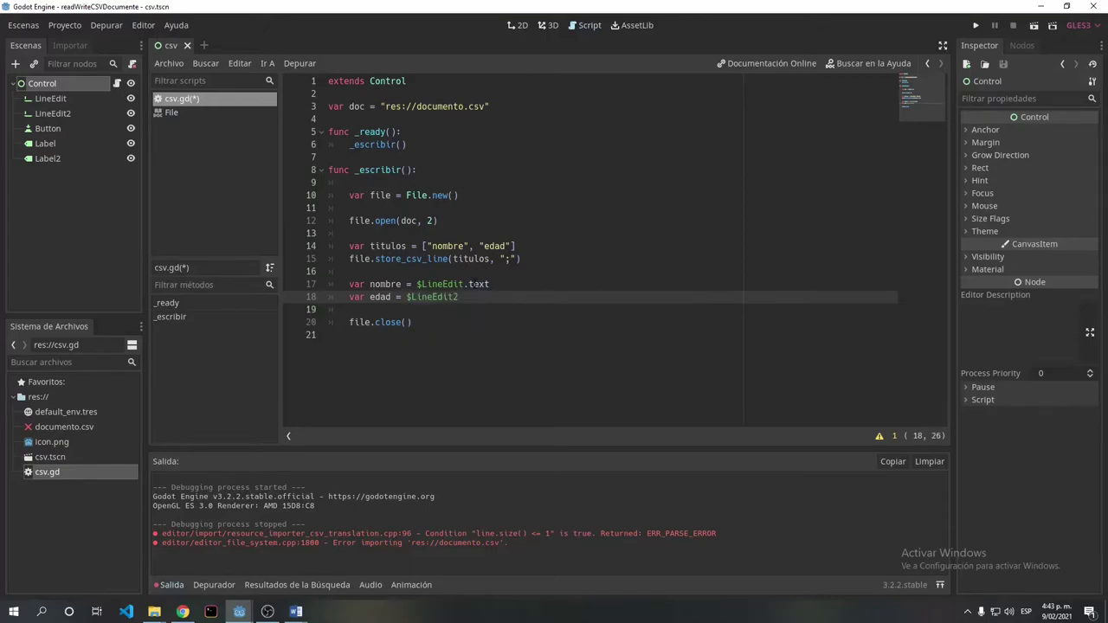
type(".text")
key("Return")
key("Return")
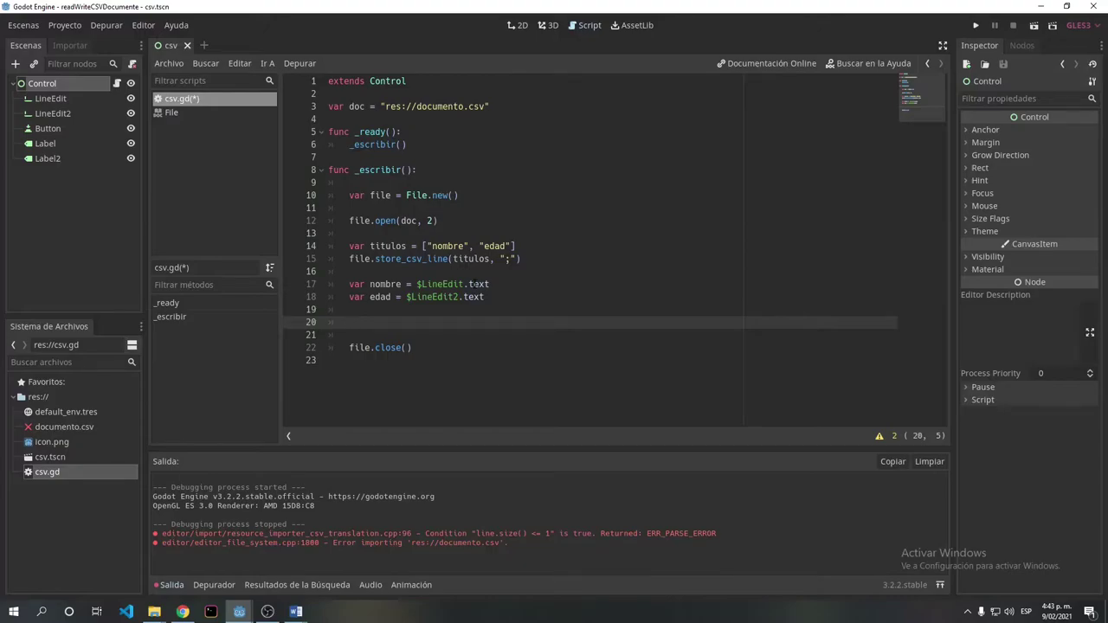
type("var")
type(" datos ")
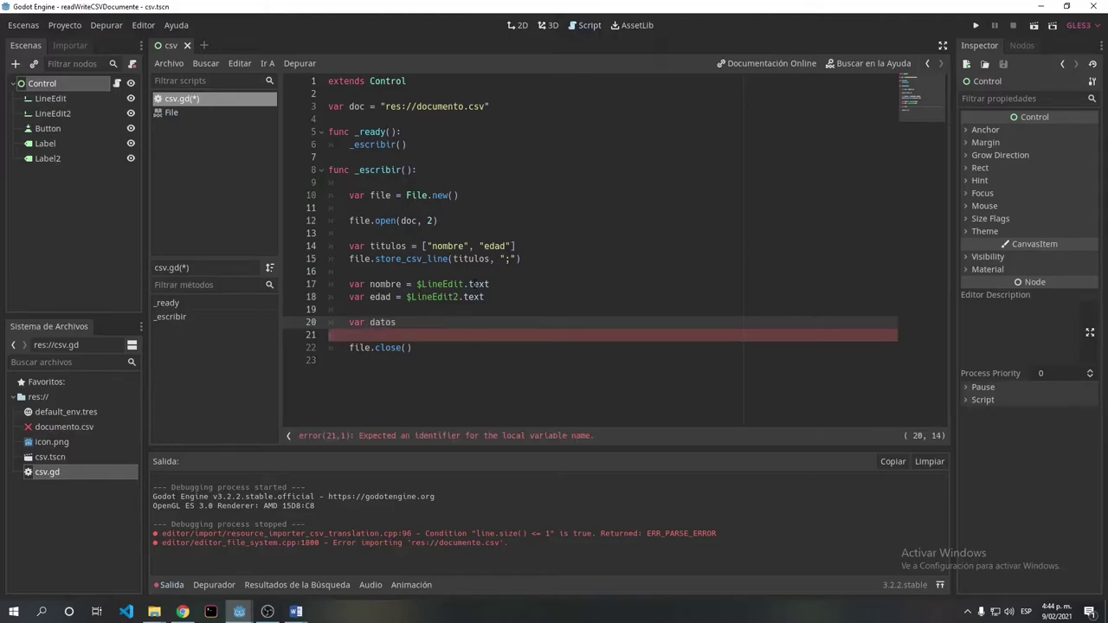
type("= ")
type("[")
type("nombre")
type(", ")
type("edad")
key("Return")
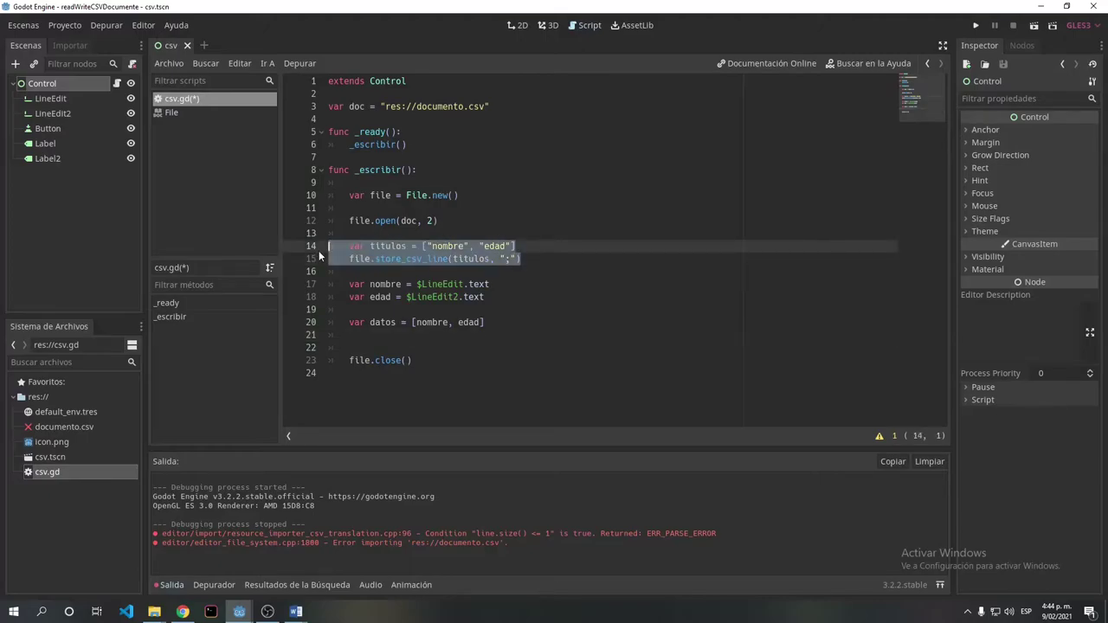
Copy the store_csv_line call to line 21 and change its array argument from titulos to datos.
left_click_drag(537, 258, 350, 259)
right_click(356, 258)
left_click(387, 320)
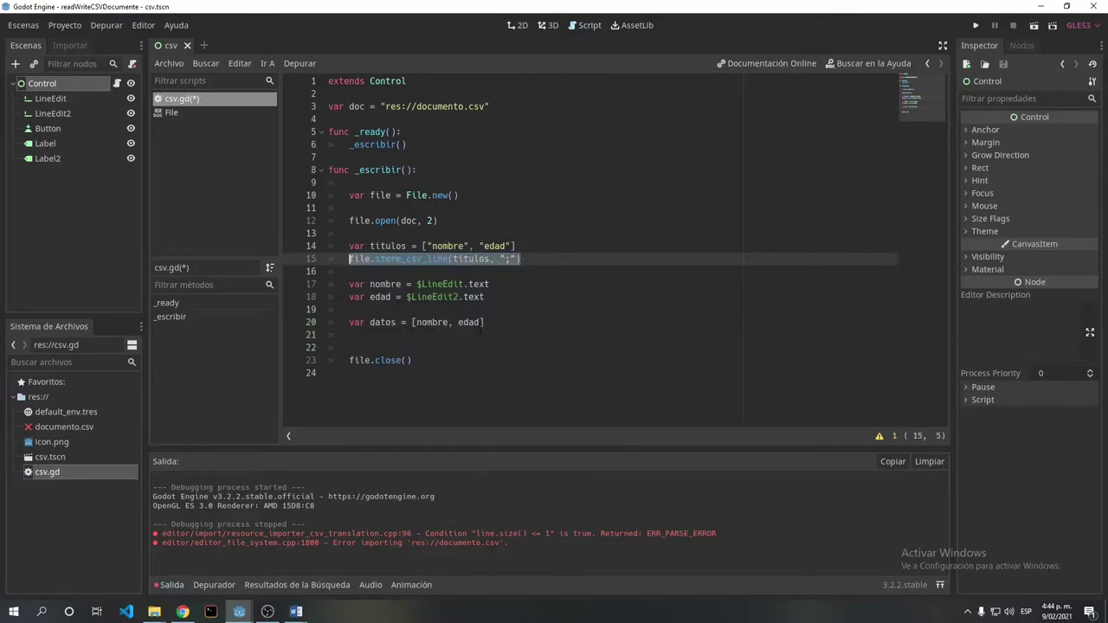
left_click(486, 322)
left_click(475, 337)
key("ctrl+v")
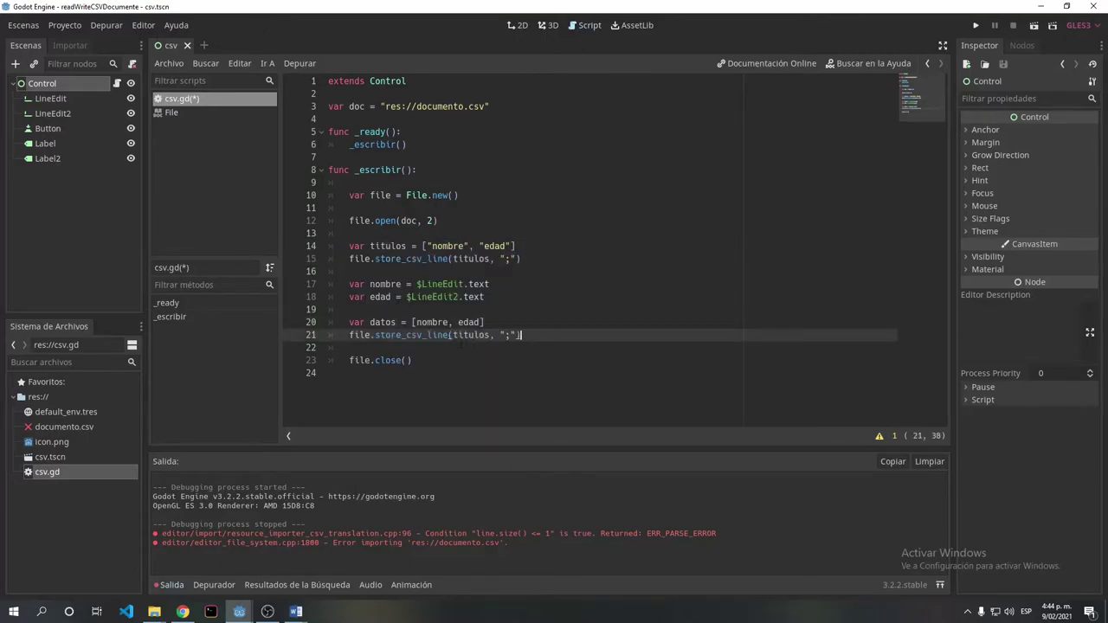
double_click(383, 322)
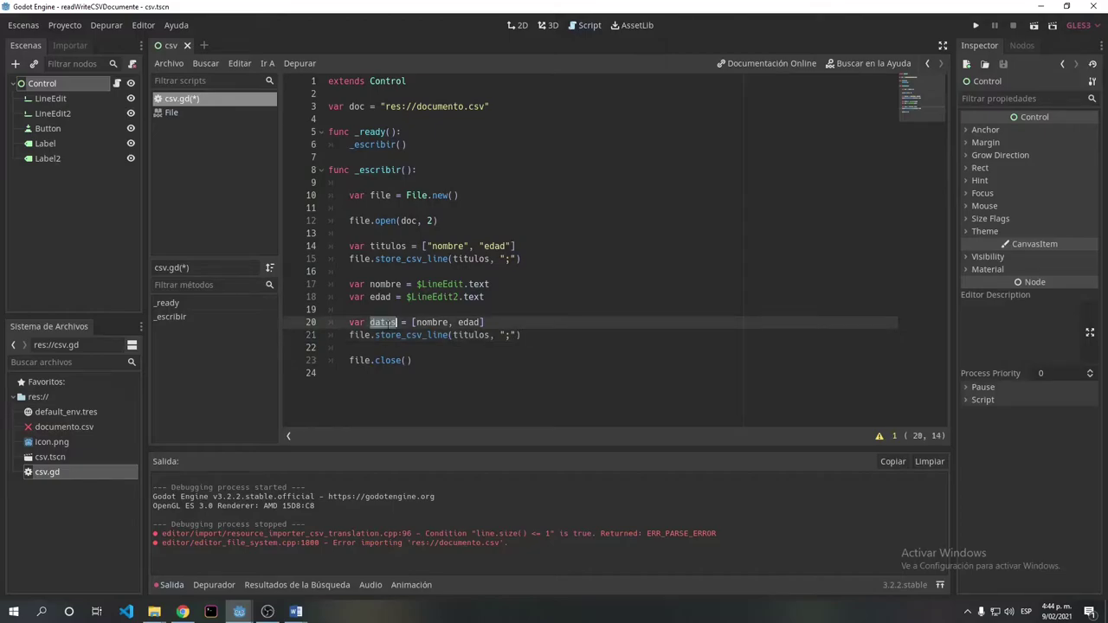
left_click(463, 335)
double_click(463, 335)
key("ctrl+v")
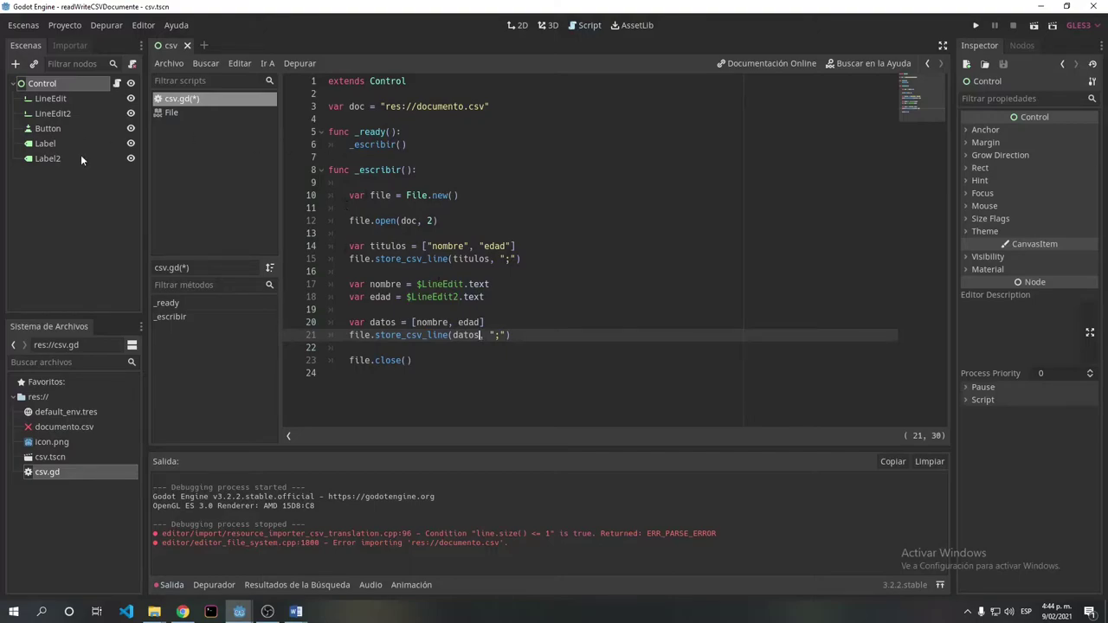
Connect the Button's pressed() signal to a new _on_Button_pressed function in the script.
left_click(52, 128)
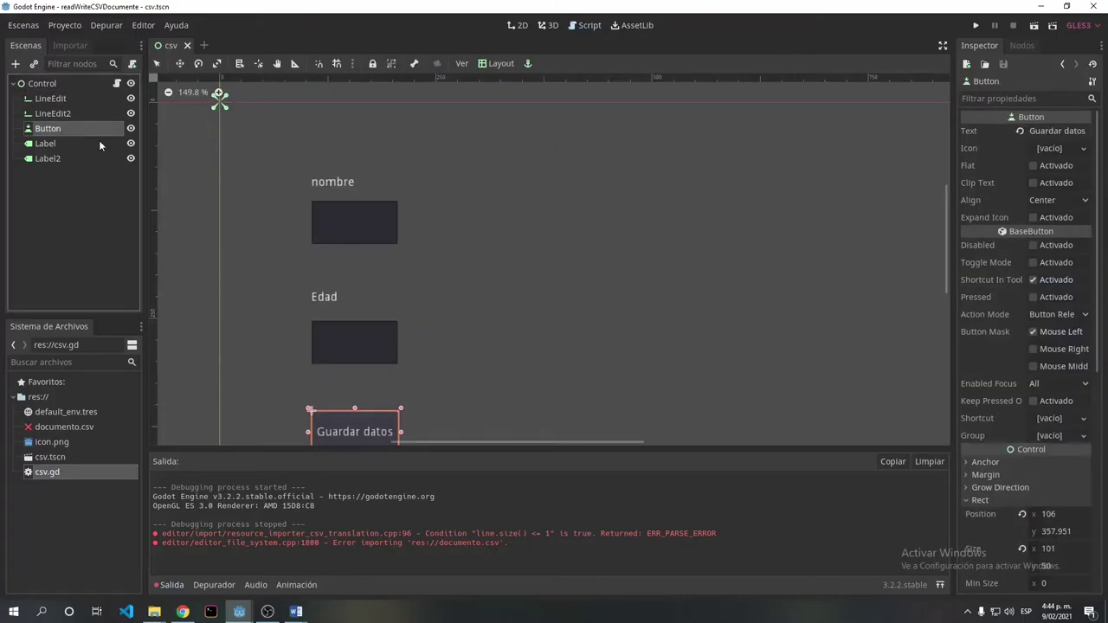
left_click(1023, 46)
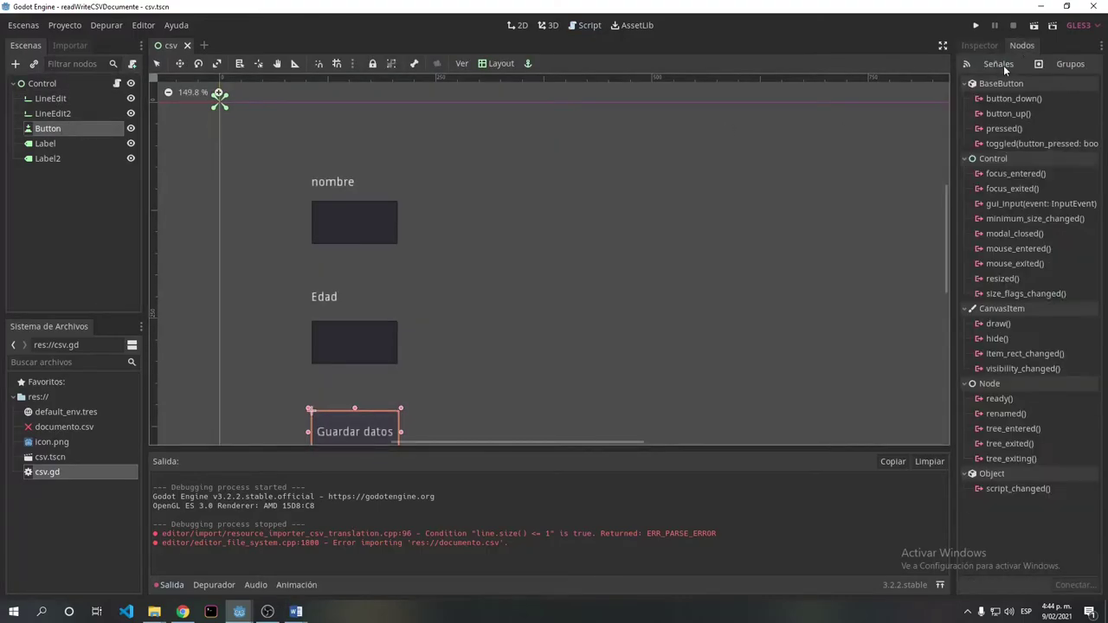
double_click(1000, 128)
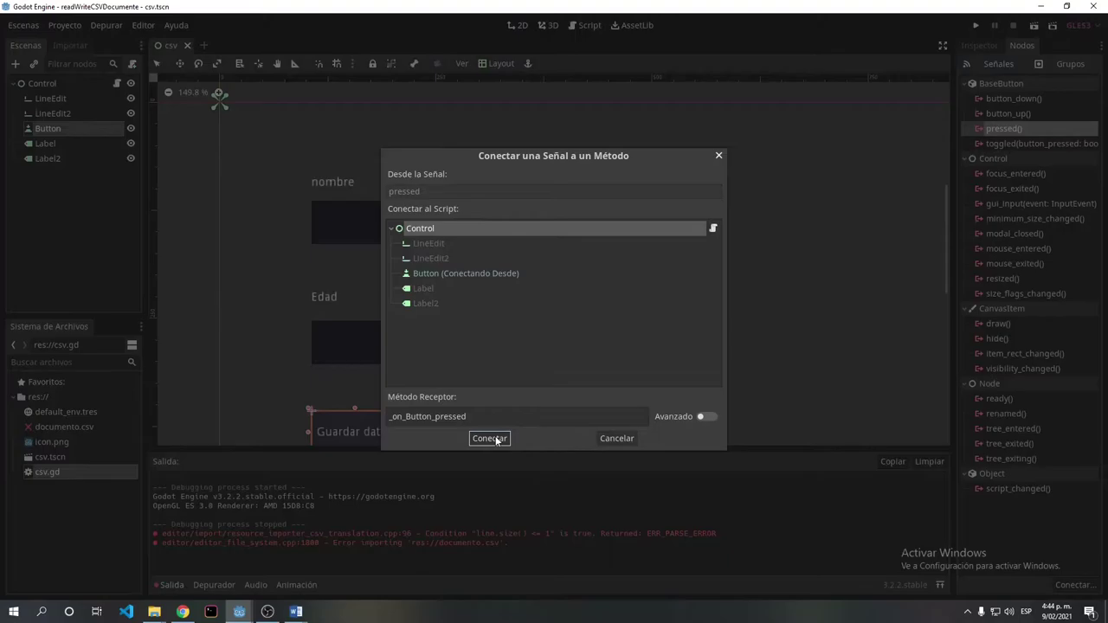
left_click(474, 440)
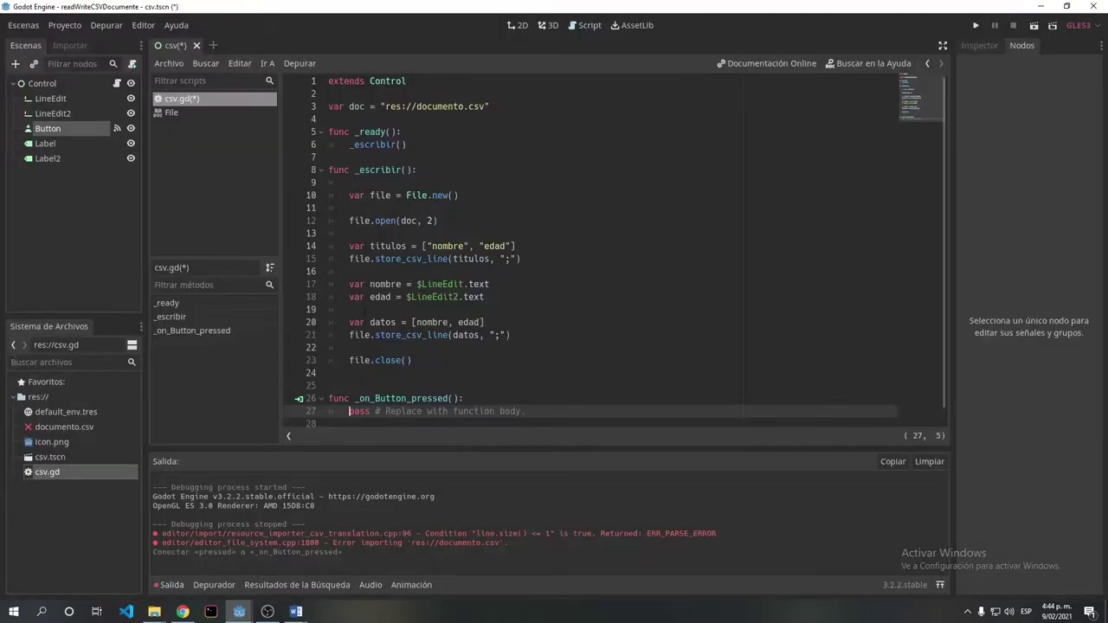
Move the _escribir() call from _ready into _on_Button_pressed, leaving pass in _ready.
left_click_drag(562, 416, 349, 412)
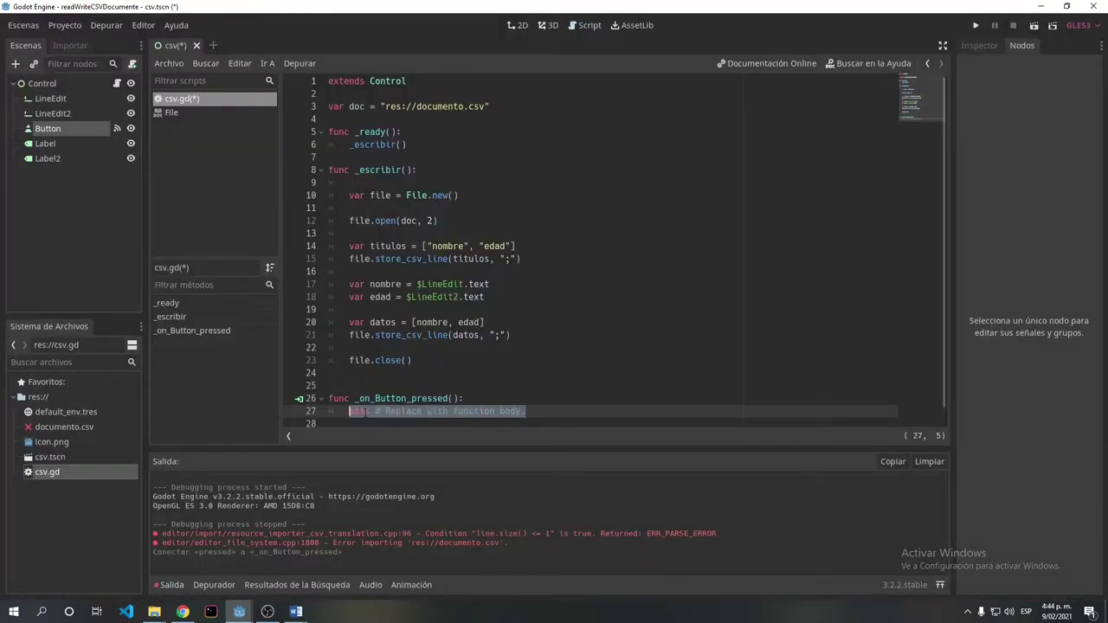
key("BackSpace")
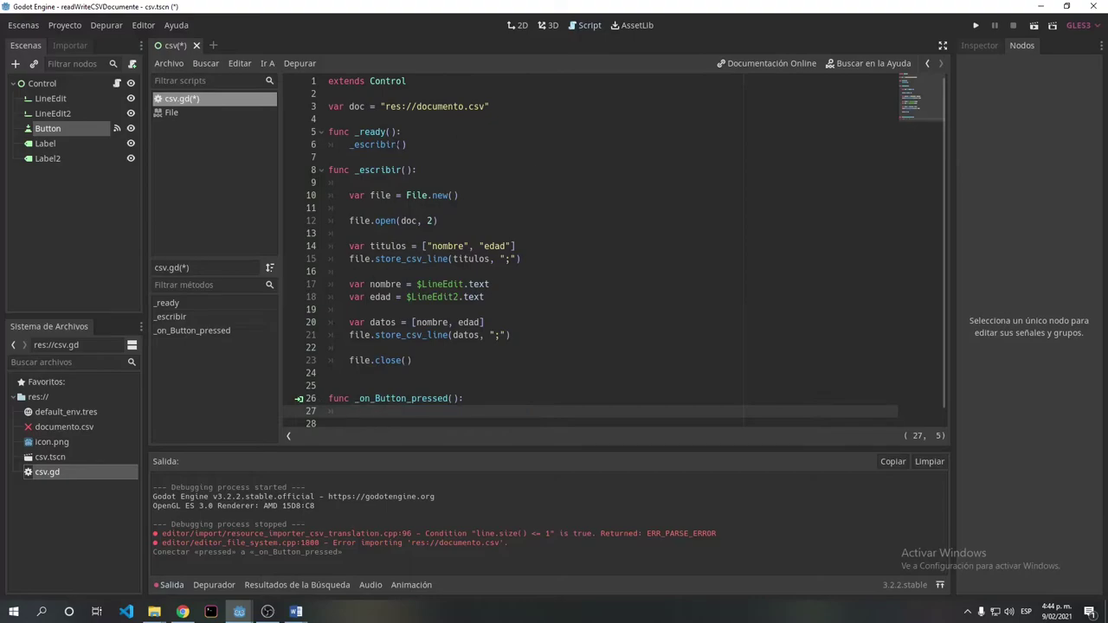
left_click_drag(406, 144, 349, 145)
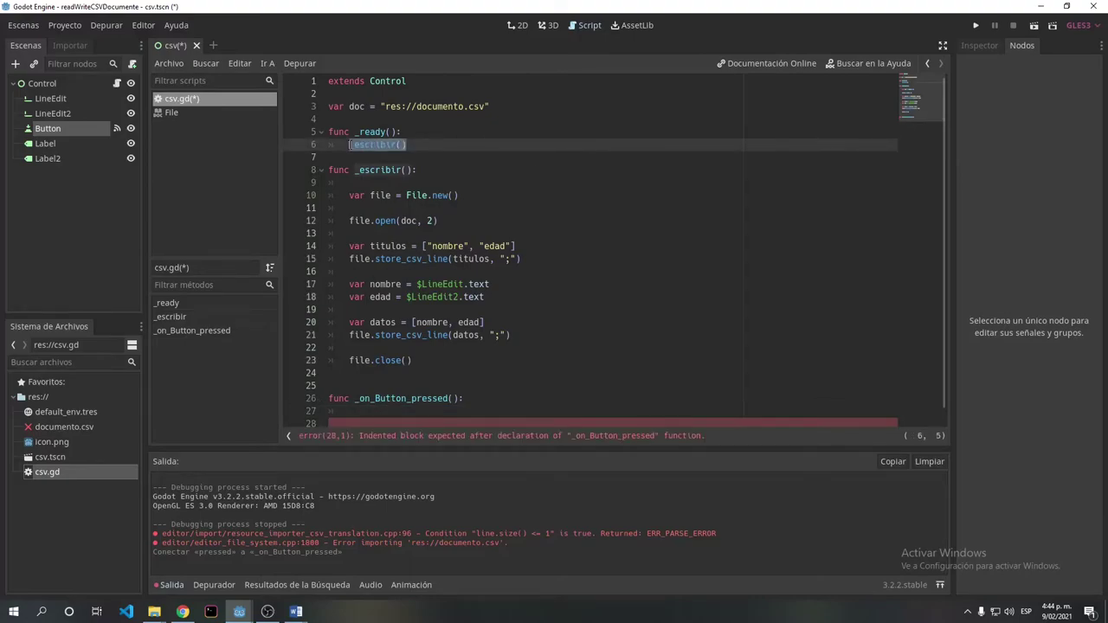
key("ctrl+x")
type("pass")
left_click(371, 411)
key("ctrl+v")
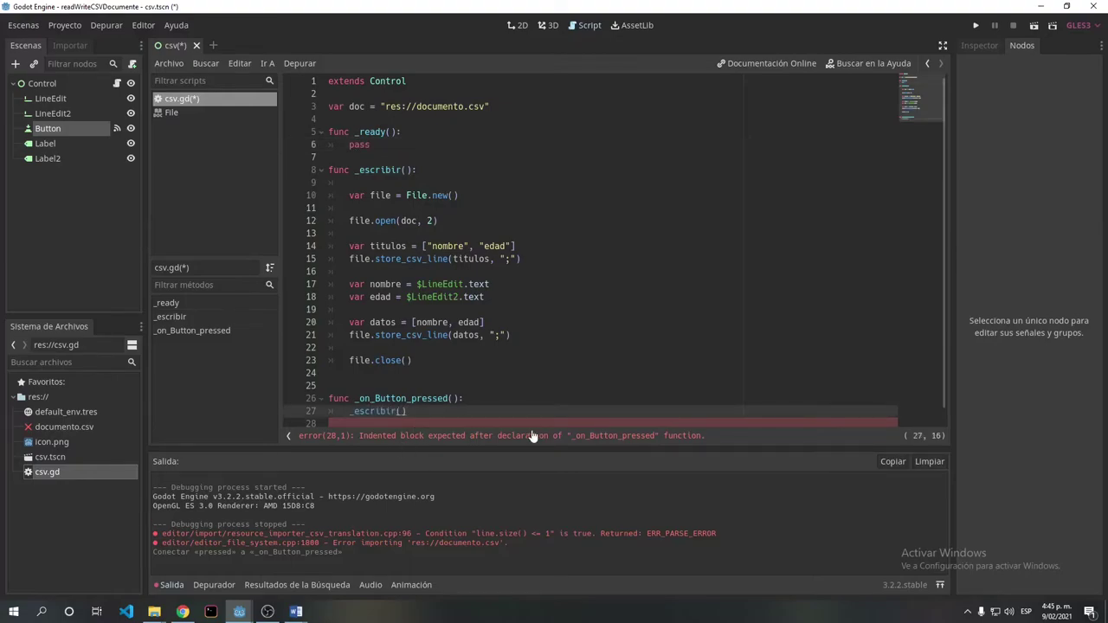
Run the scene, enter a name and age 20, submit with Guardar datos, then close it.
left_click(1034, 29)
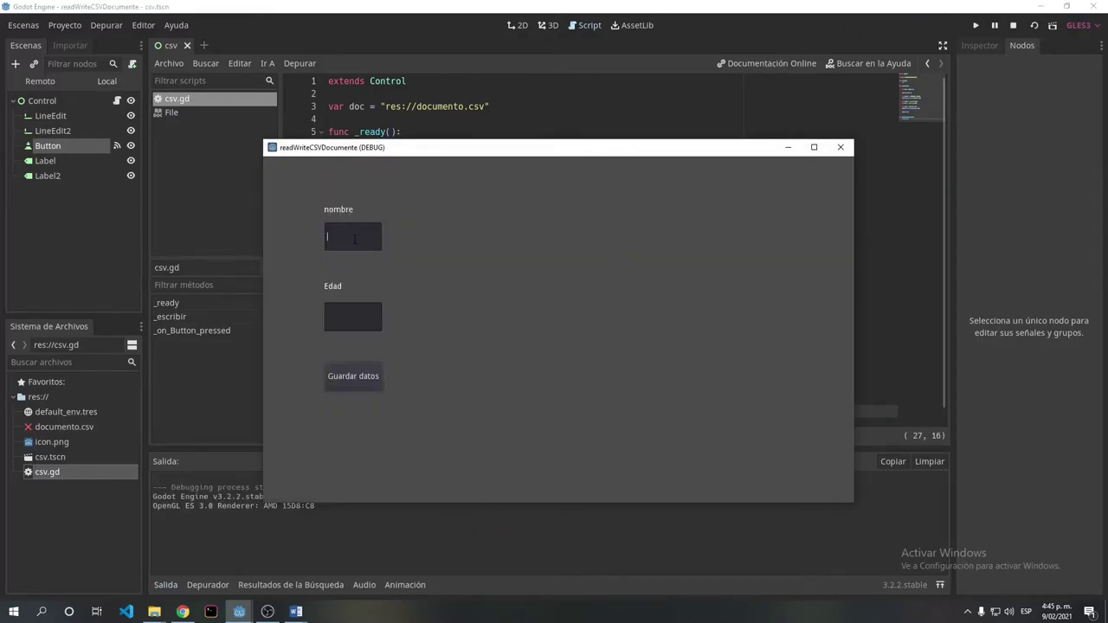
type("A")
type("ndres")
key("Tab")
type("20")
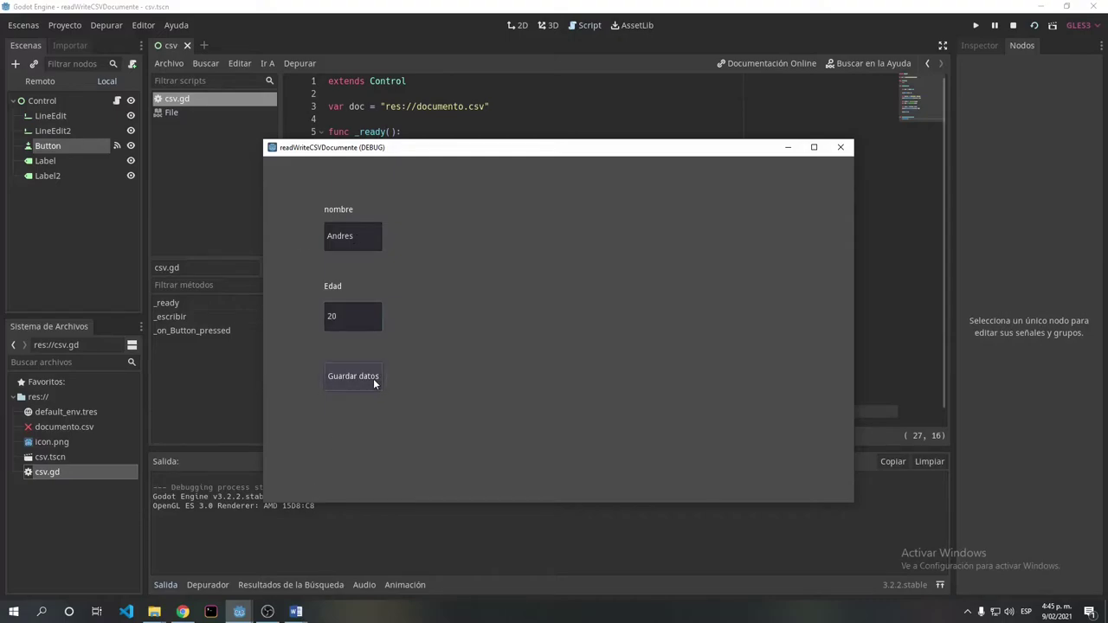
left_click(374, 383)
left_click(836, 157)
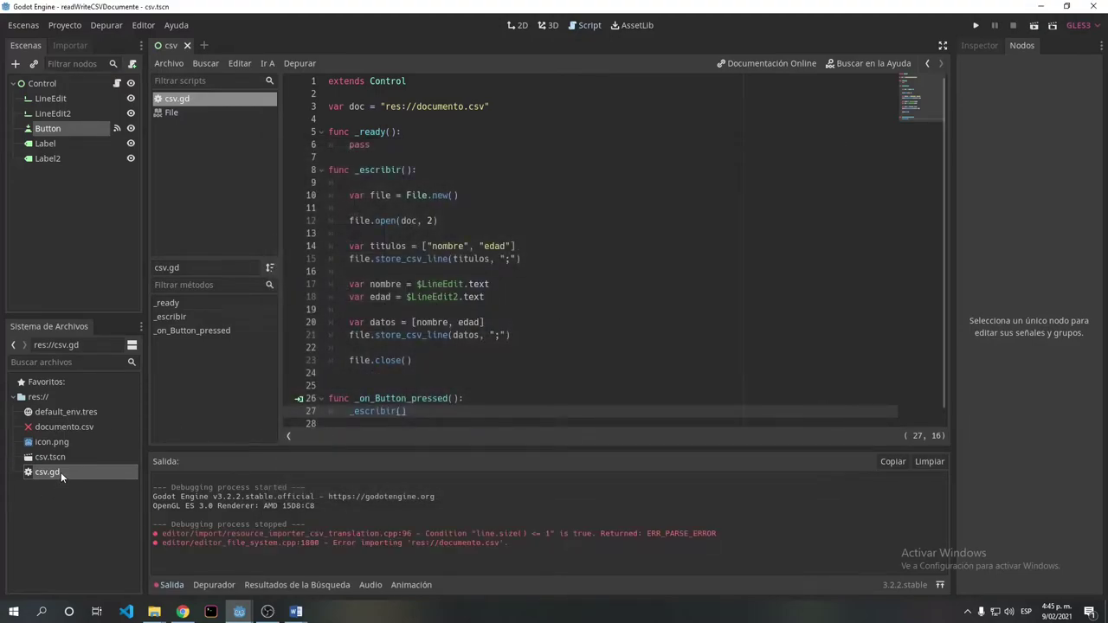
mouse_move(154, 612)
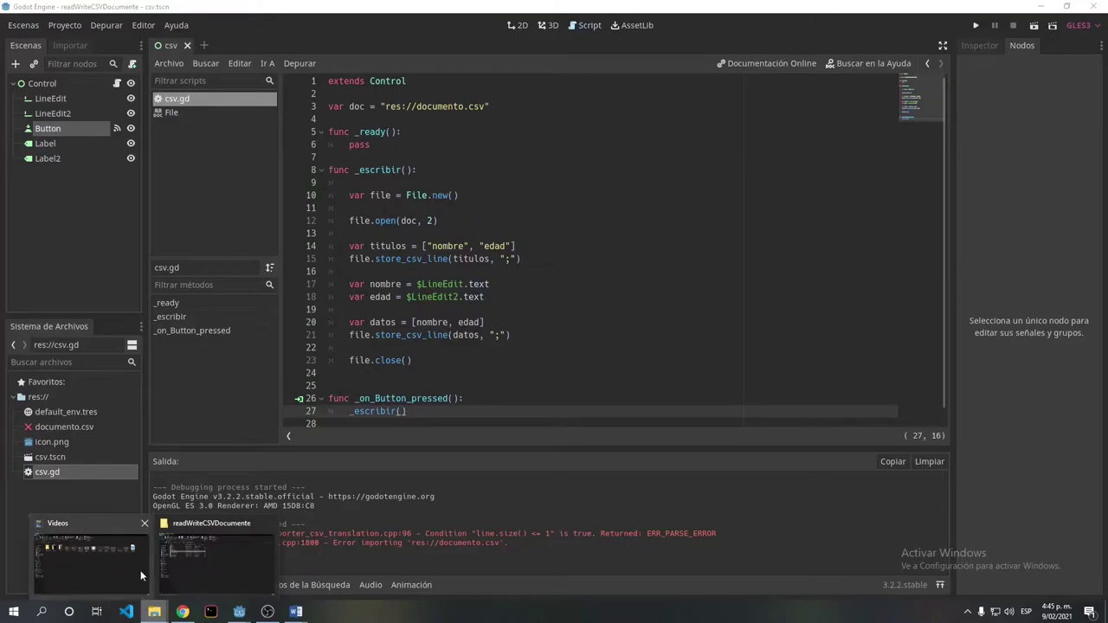
left_click(238, 549)
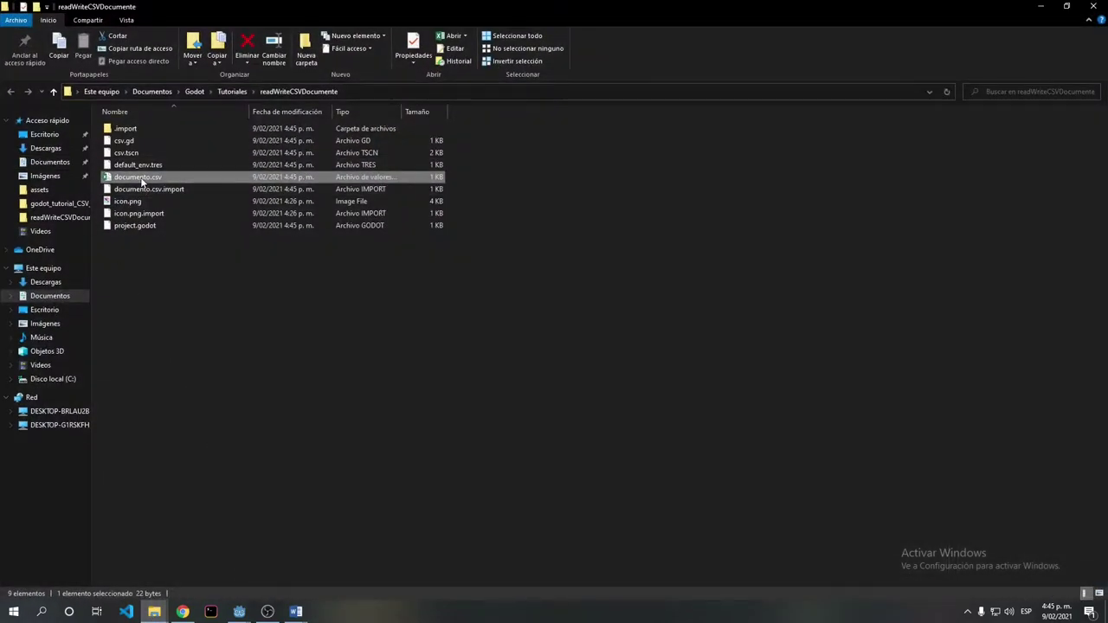
double_click(141, 178)
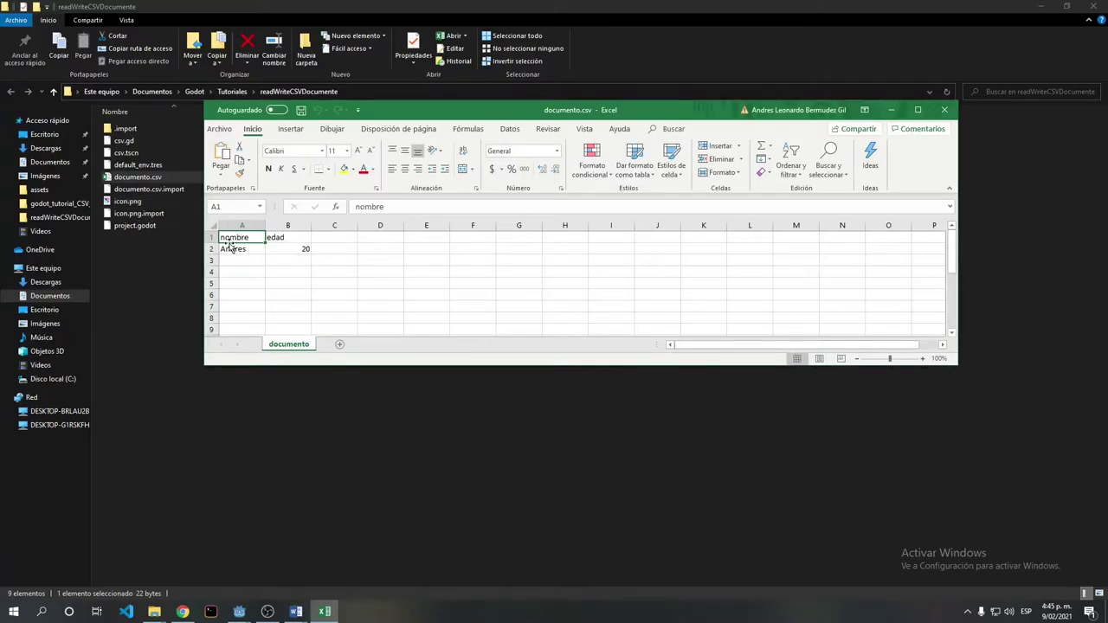
left_click(287, 249)
left_click(246, 250)
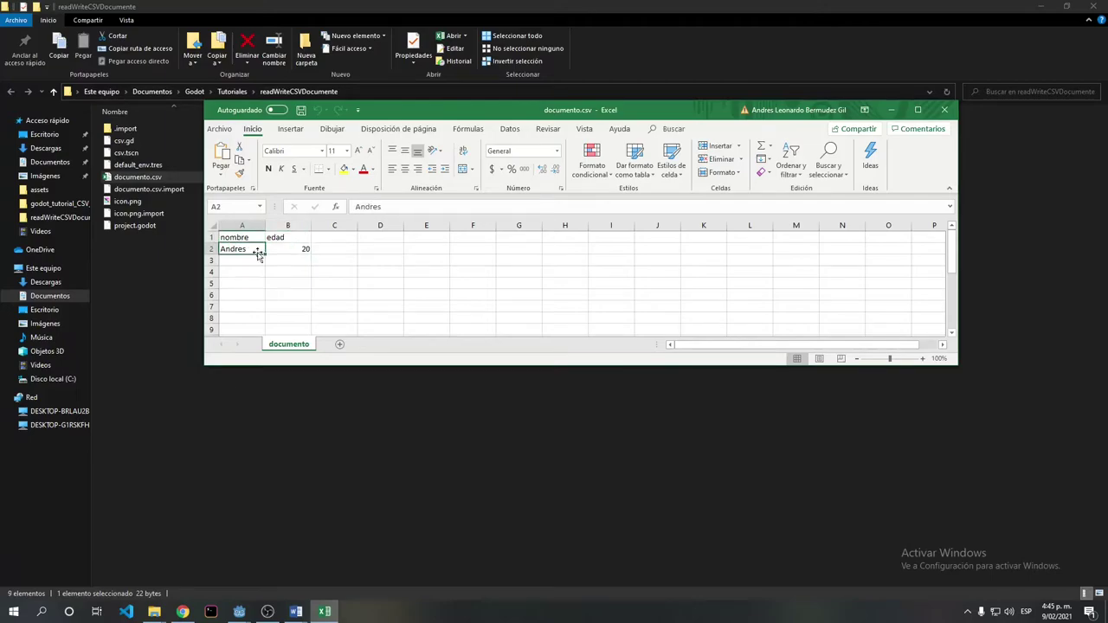
left_click(298, 249)
left_click(944, 110)
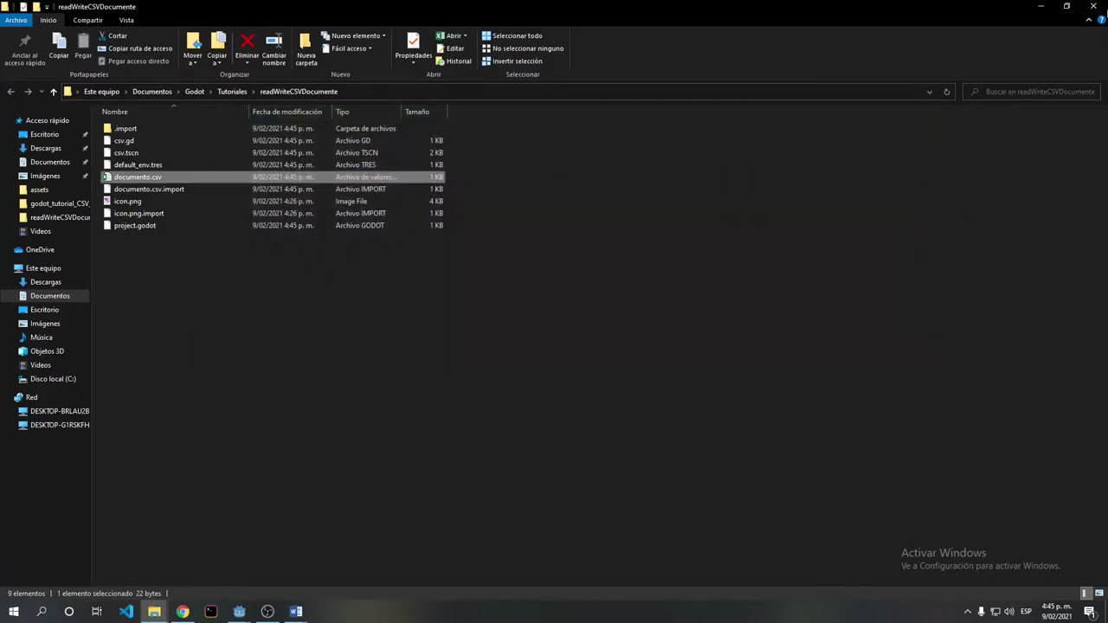
left_click(1040, 6)
Add a RichTextLabel under the root Control and place it to the right of the form.
scroll(614, 252, "down", 1)
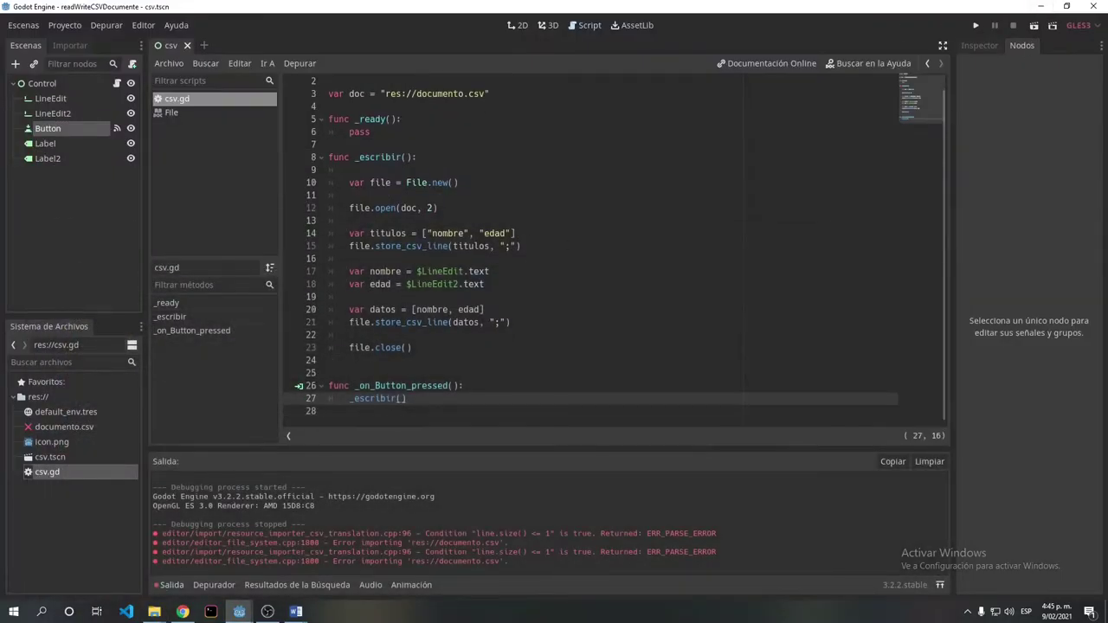
scroll(613, 252, "up", 1)
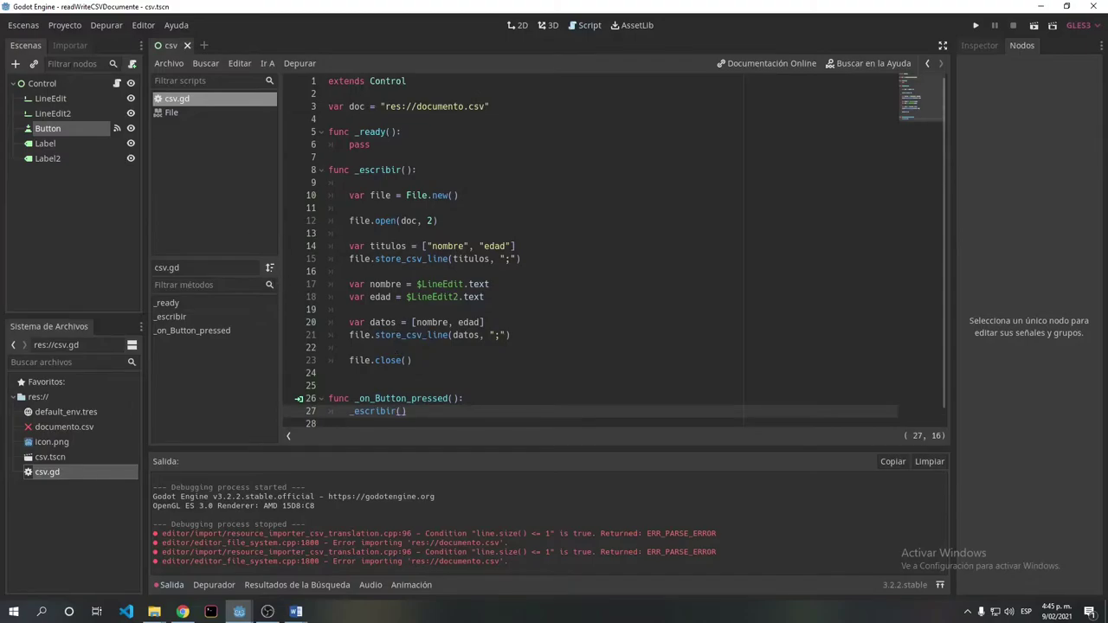
left_click(42, 83)
scroll(552, 250, "down", 5)
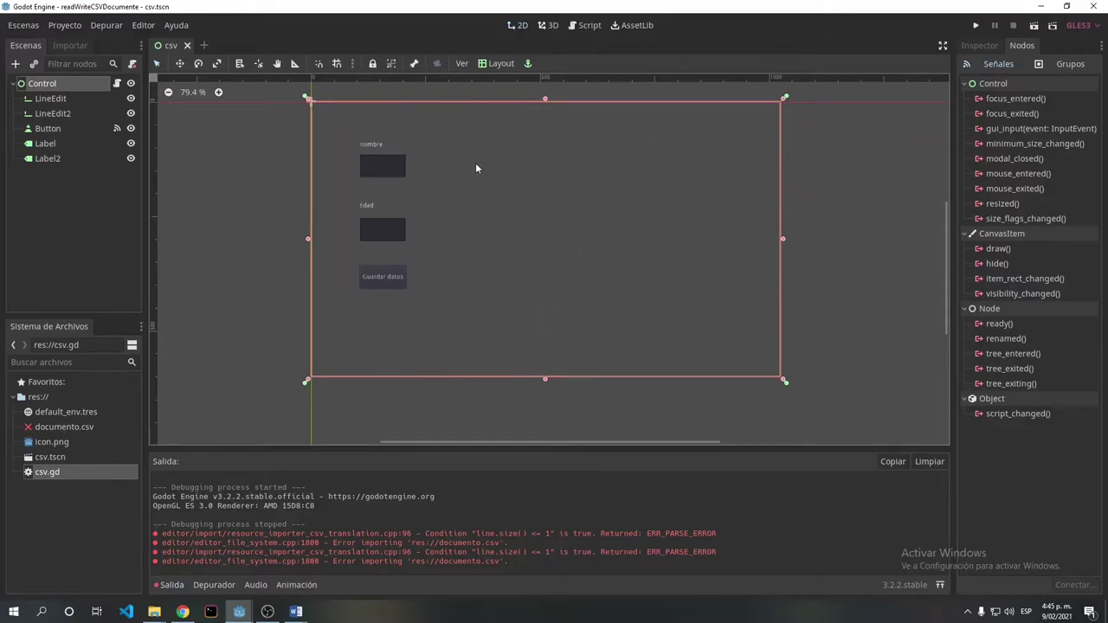
left_click(15, 63)
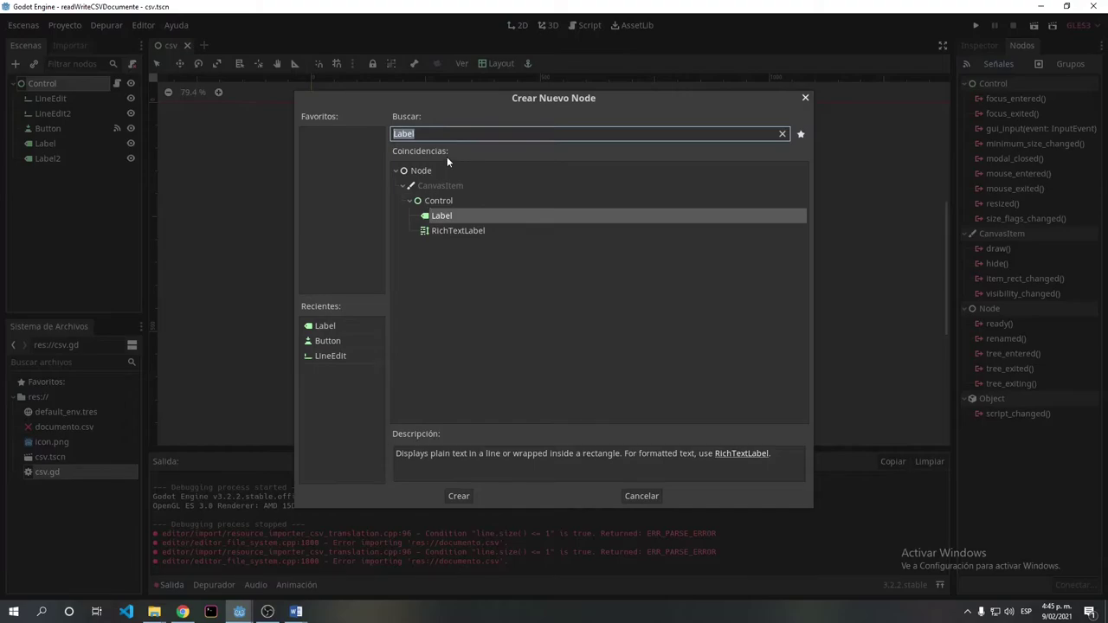
left_click(464, 231)
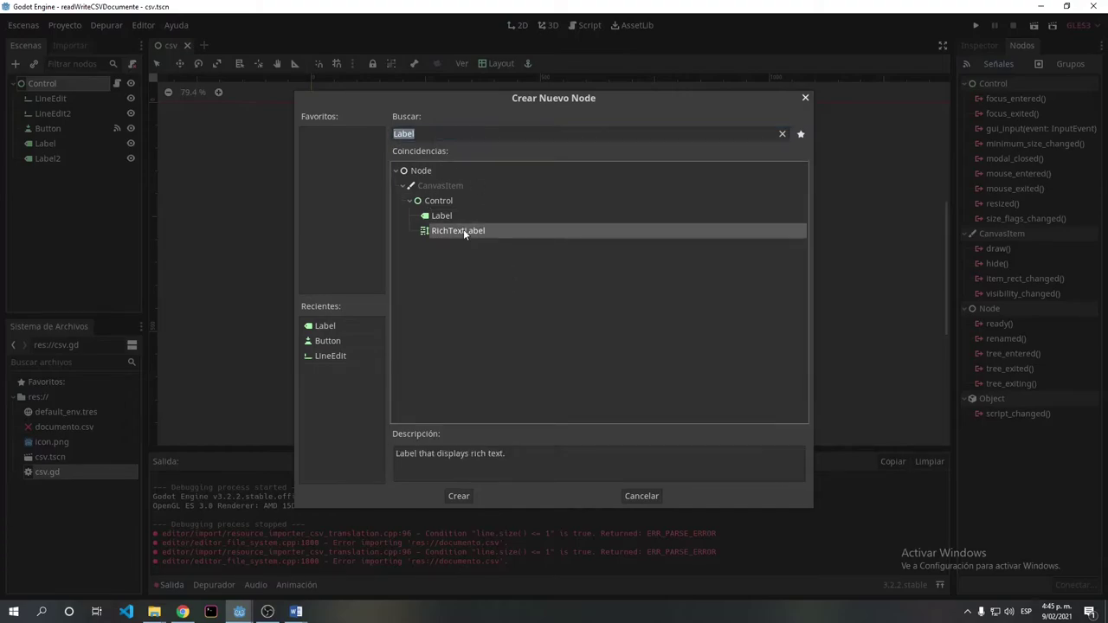
left_click(465, 498)
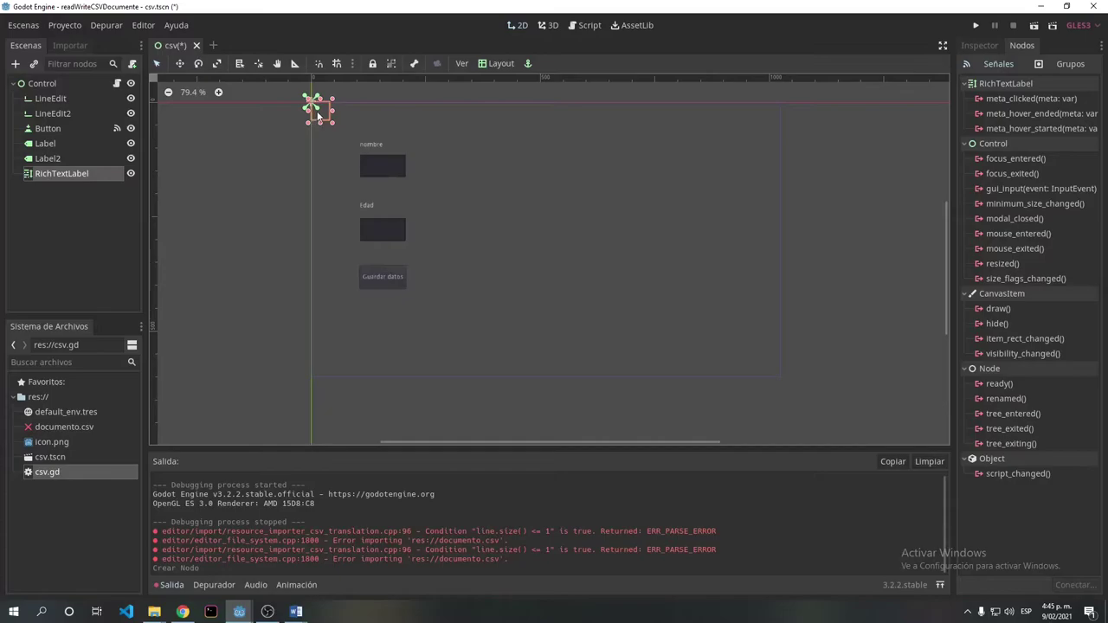
left_click_drag(318, 114, 542, 182)
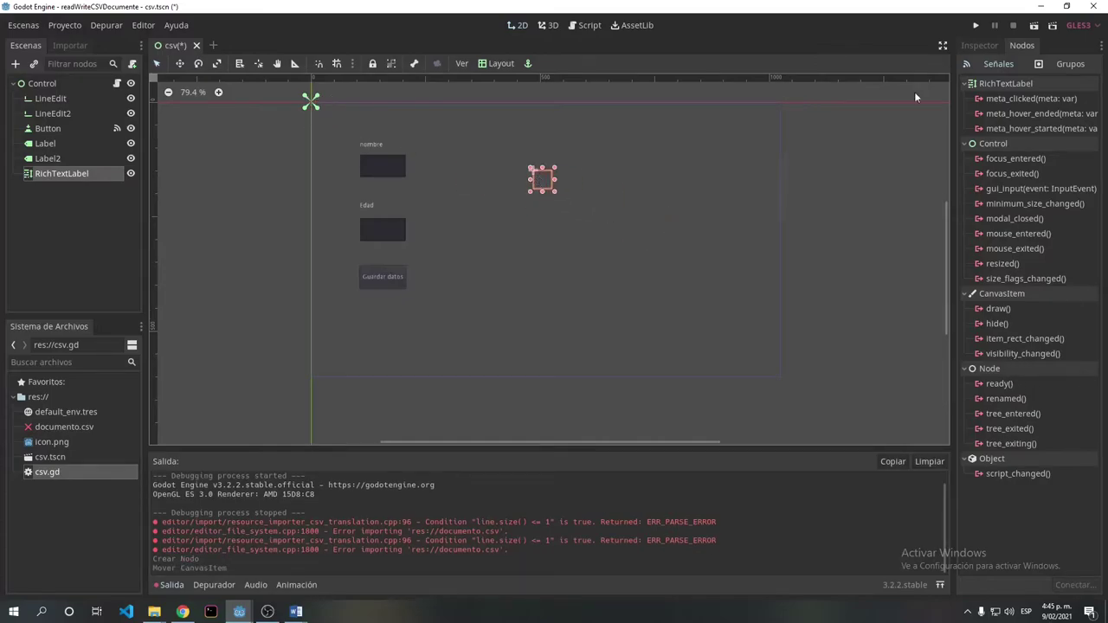
Set the RichTextLabel size to 500 × 500 and move it up and left beside the fields.
left_click(969, 46)
left_click(979, 442)
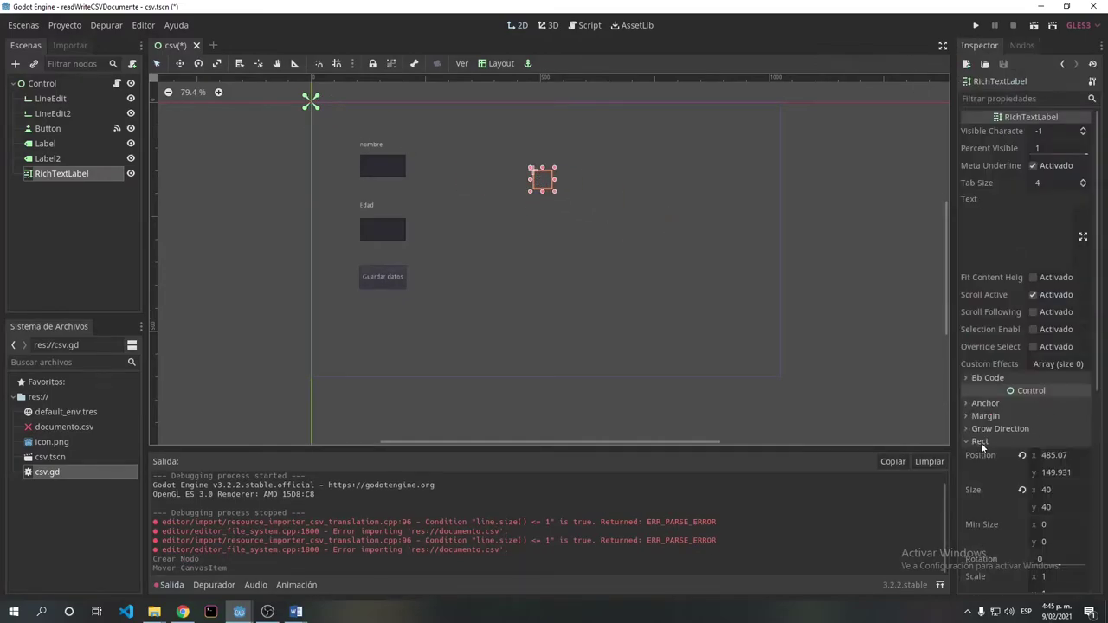
left_click(1057, 490)
type("500")
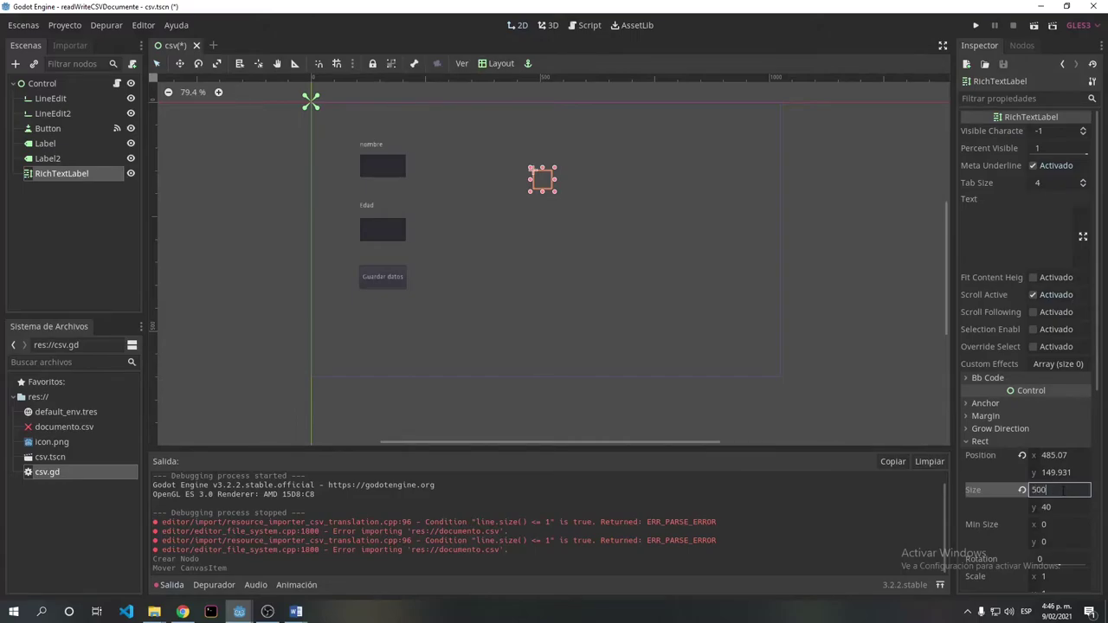
key("Tab")
type("500")
key("Return")
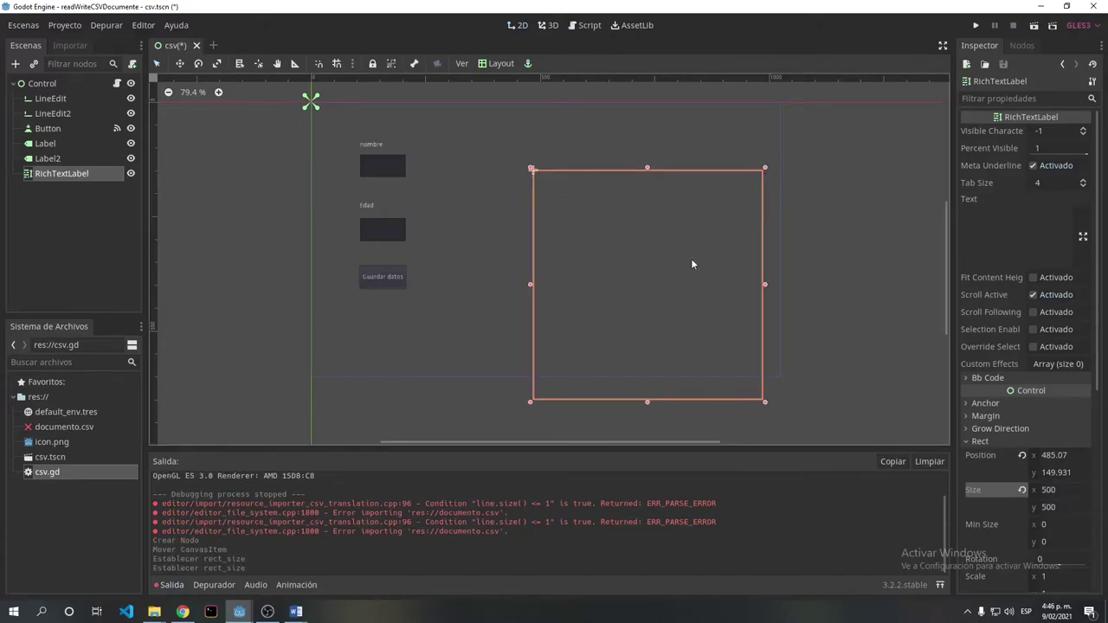
left_click_drag(692, 264, 671, 210)
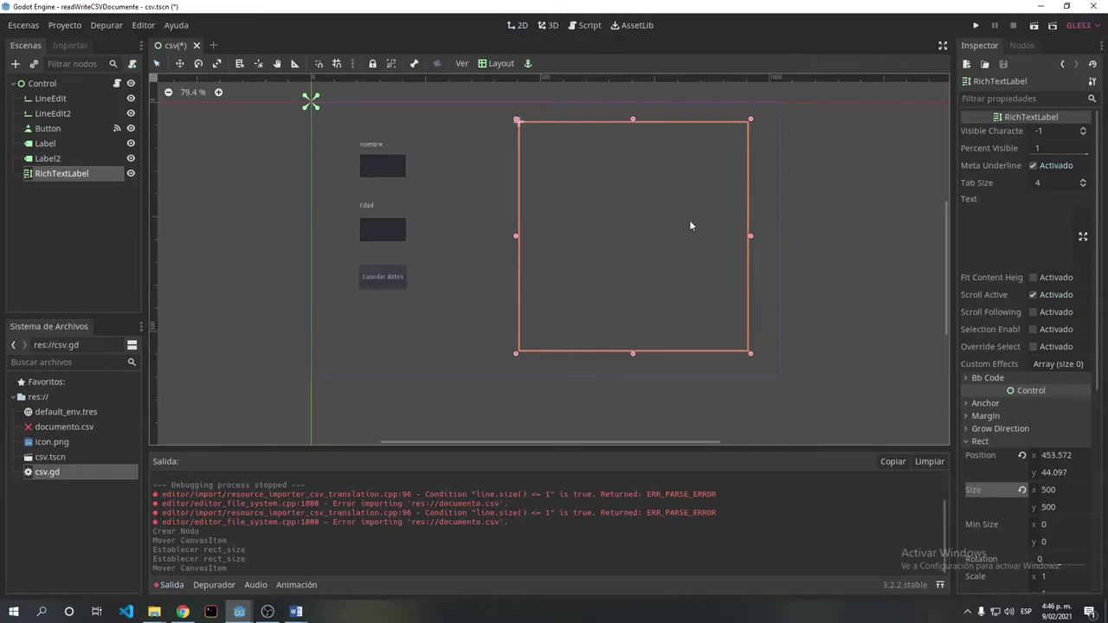
left_click(453, 205)
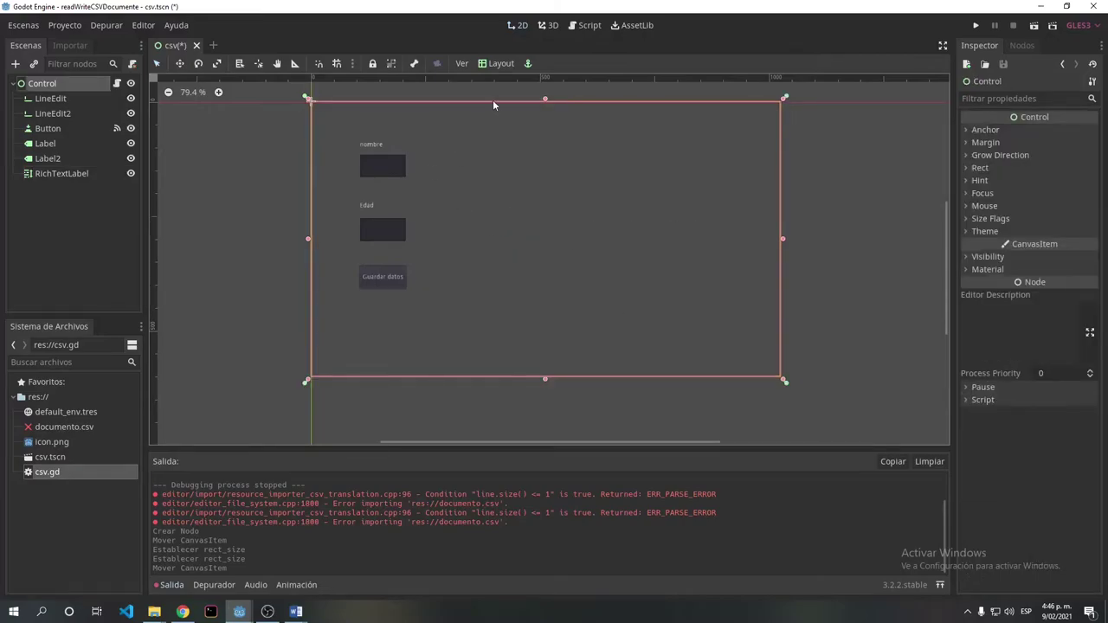
In csv.gd, add a new func _leer() that starts with var file = File.new().
left_click(586, 27)
left_click(356, 372)
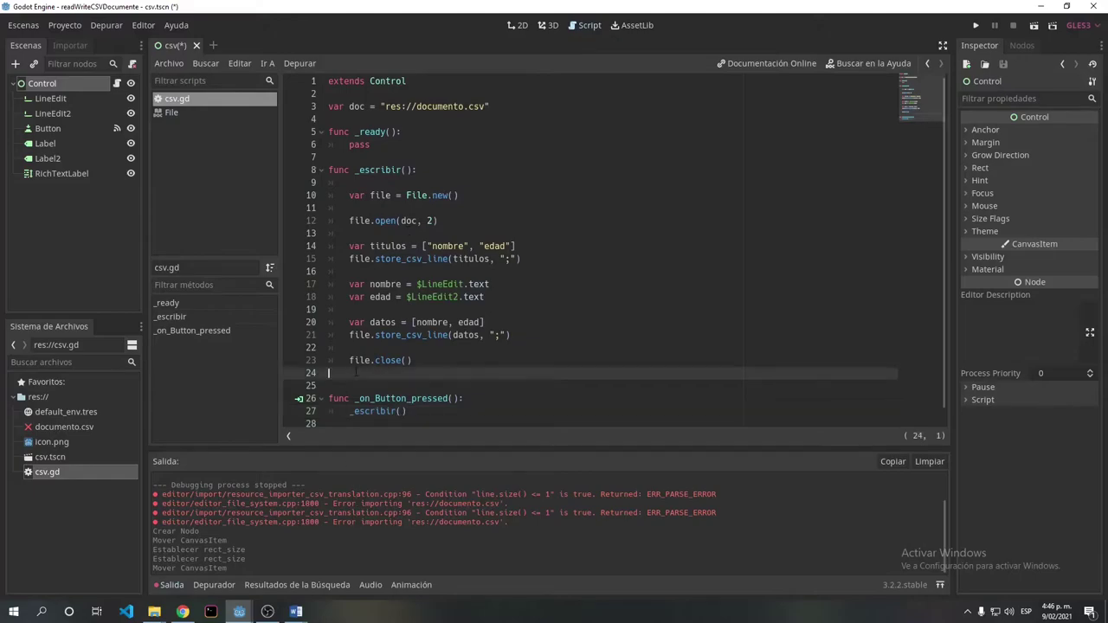
key("Return")
type("fu")
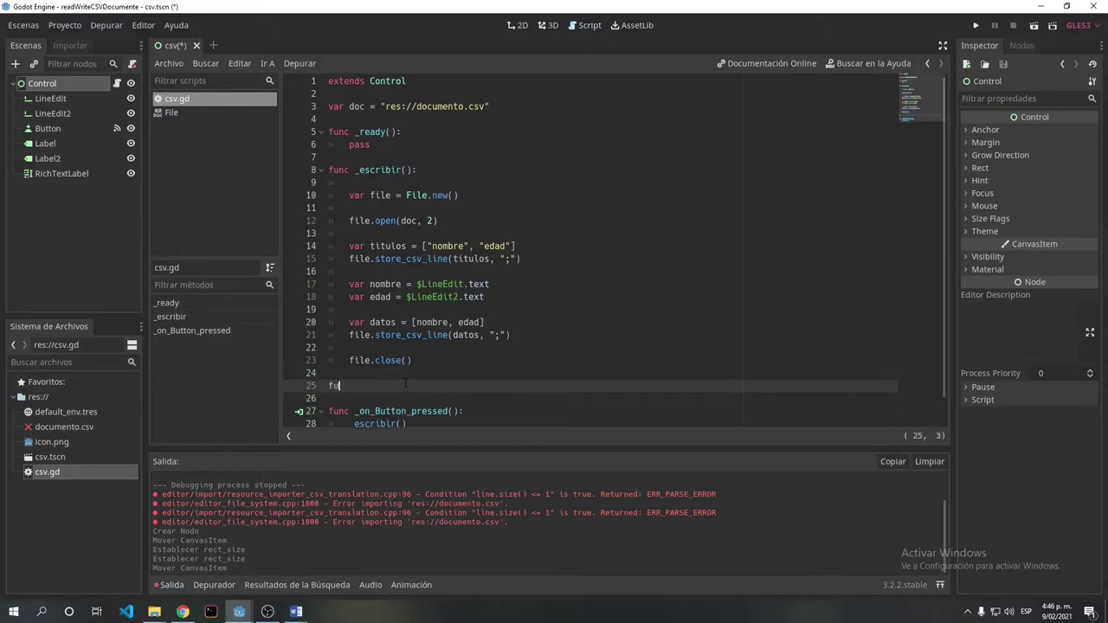
type("nc ")
type("_leer")
type("():")
key("Return")
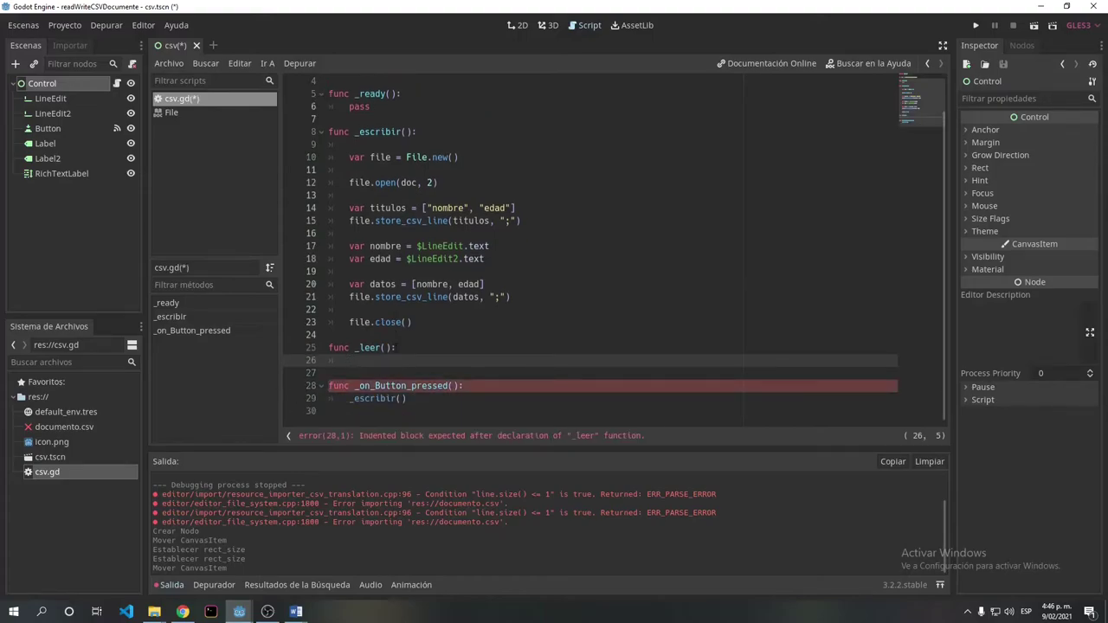
key("Return")
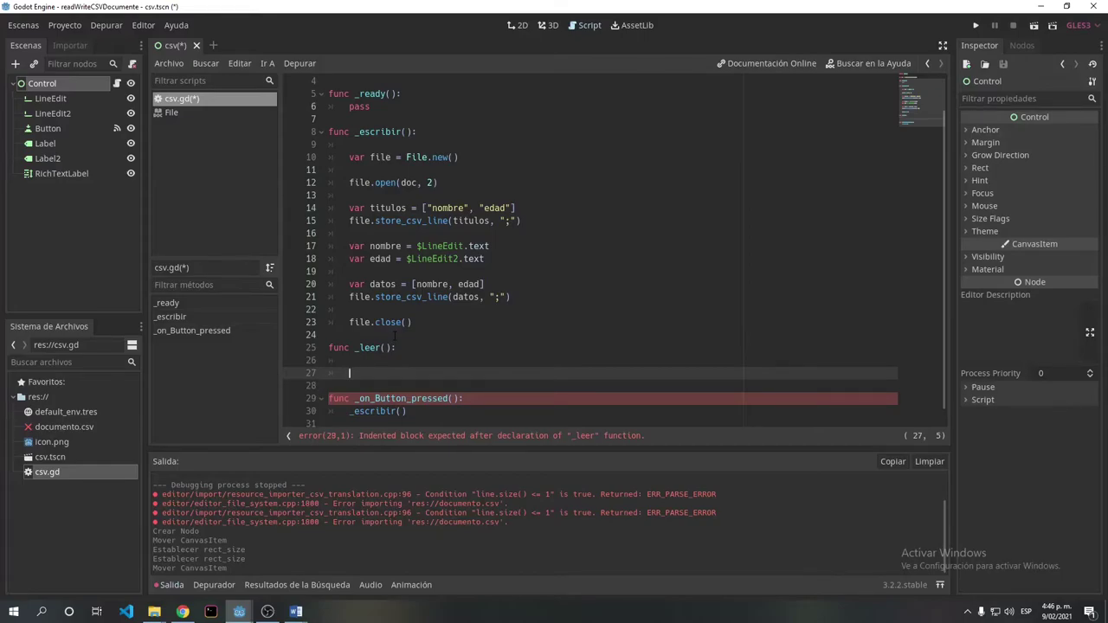
type("var file ")
type("= FIle")
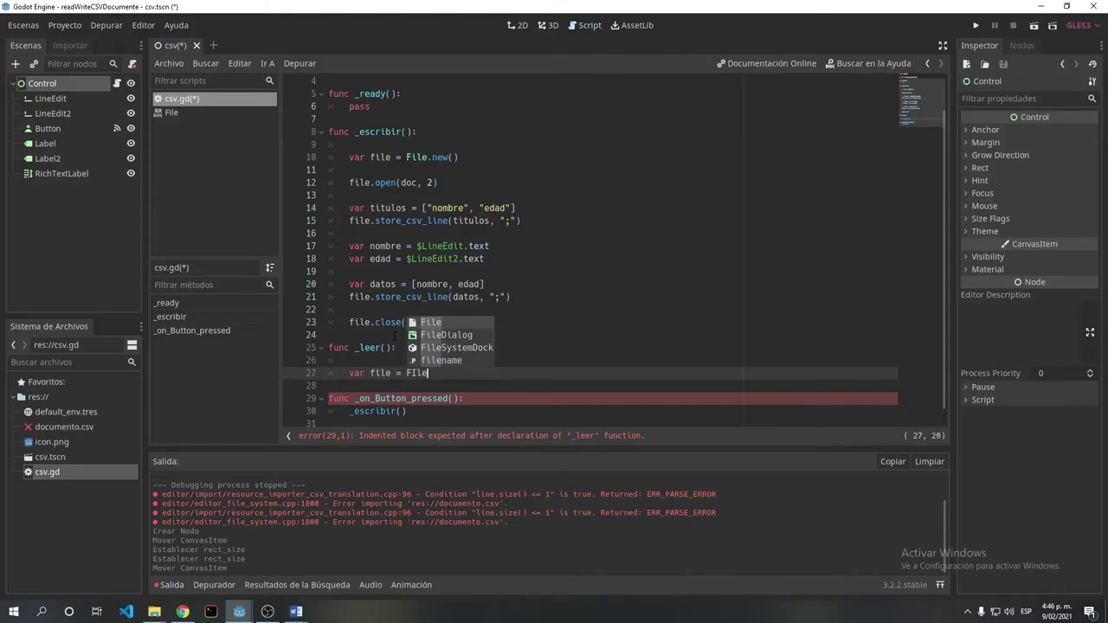
key("Return")
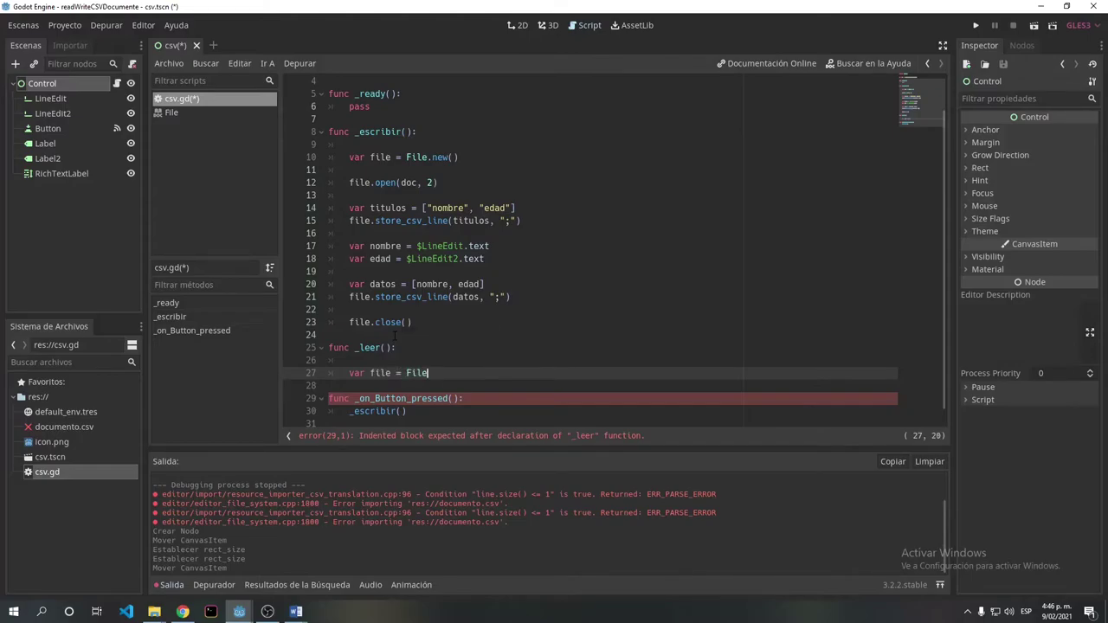
type(".new()")
key("Return")
key("Return")
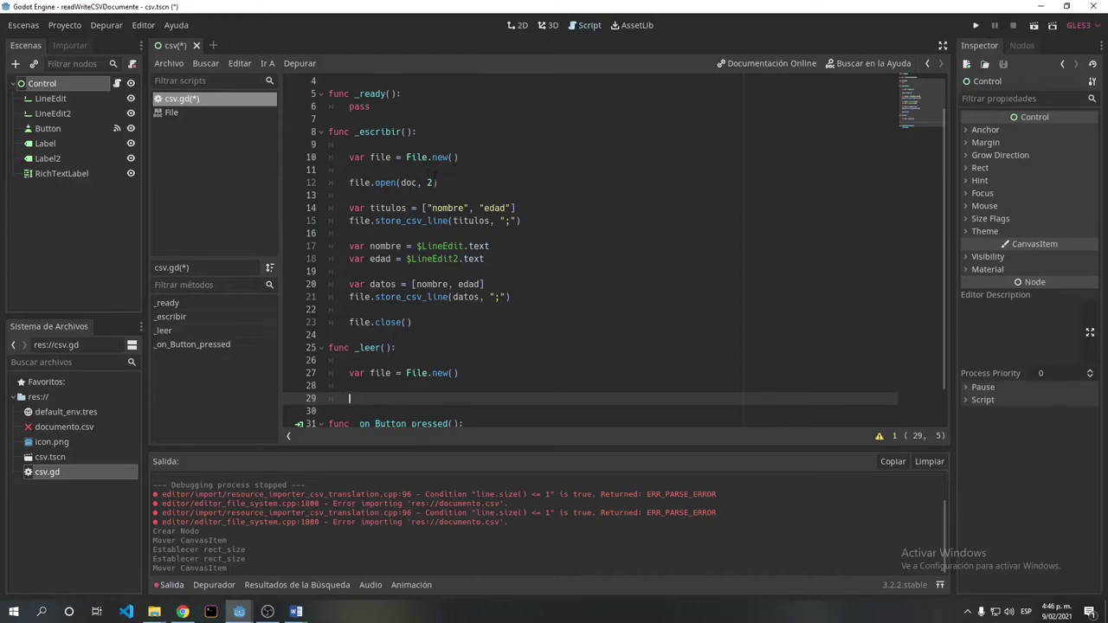
Check the File class documentation, then add file.open(doc, 1) inside _leer().
scroll(614, 253, "down", 1)
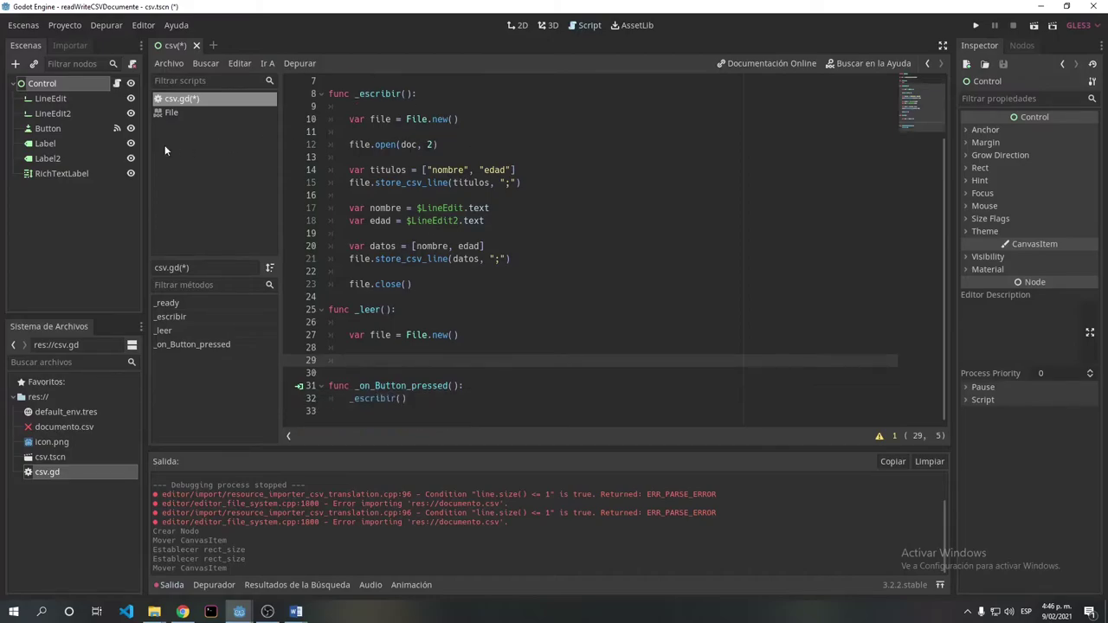
left_click(190, 115)
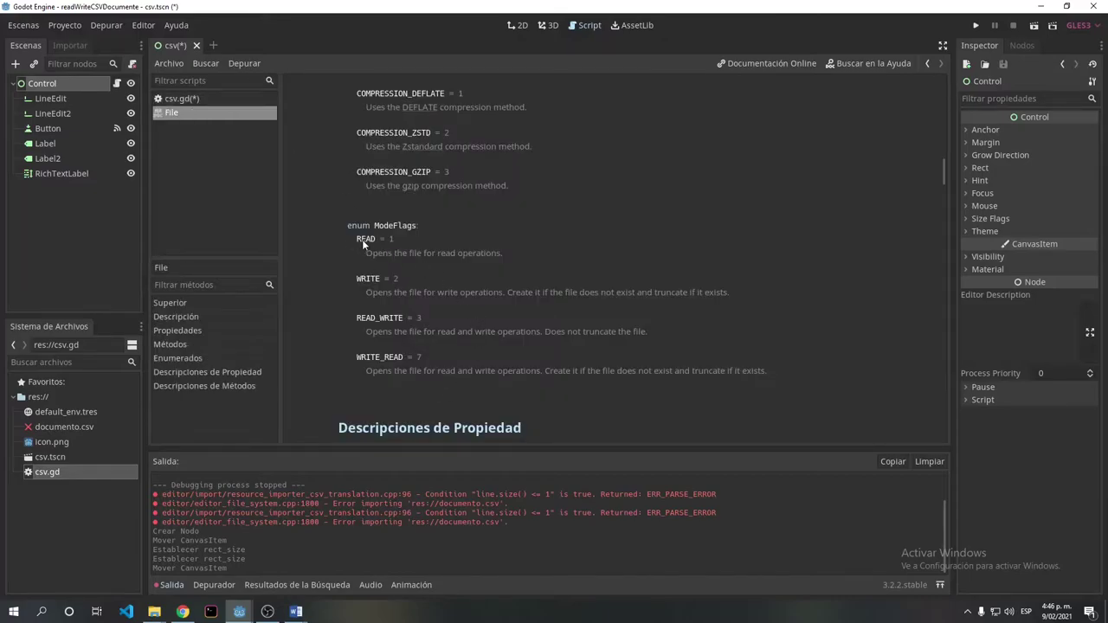
left_click(181, 98)
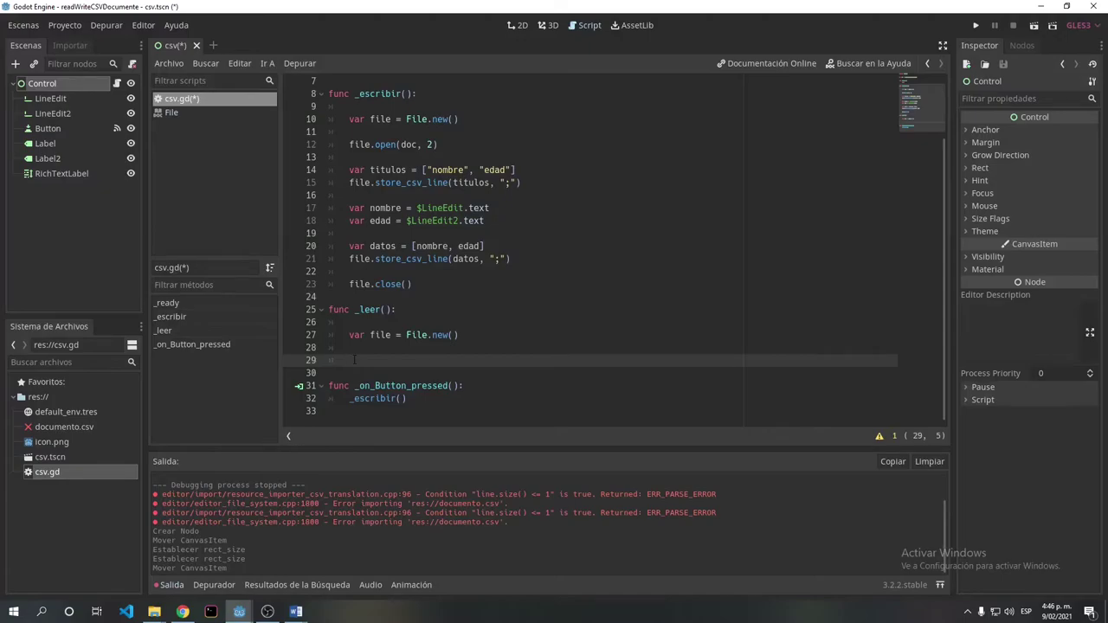
type("file")
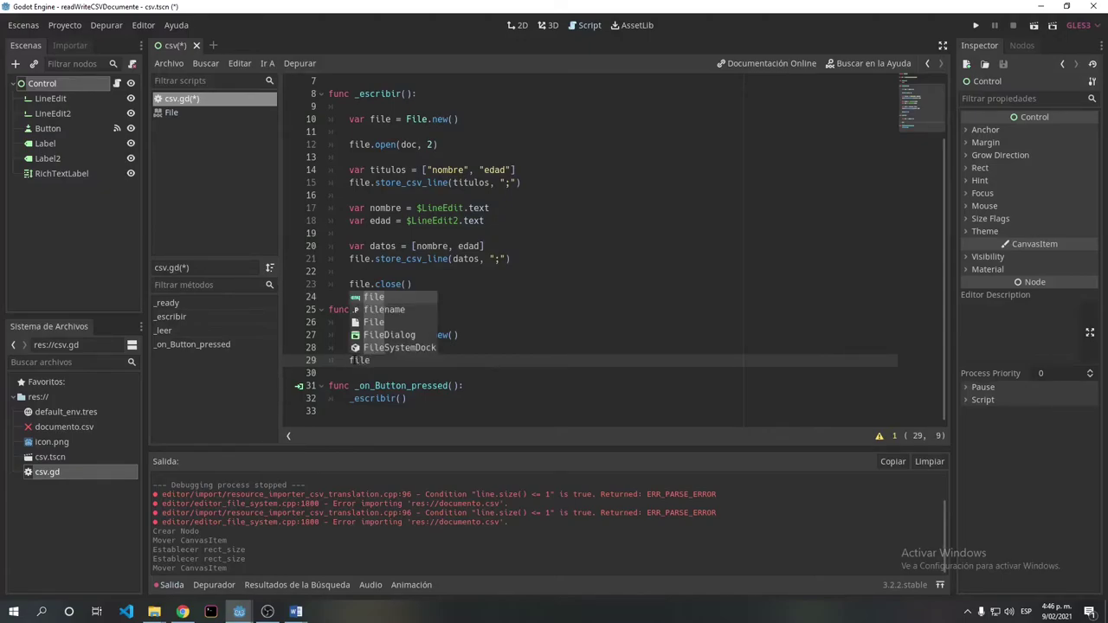
type(".open")
key("Return")
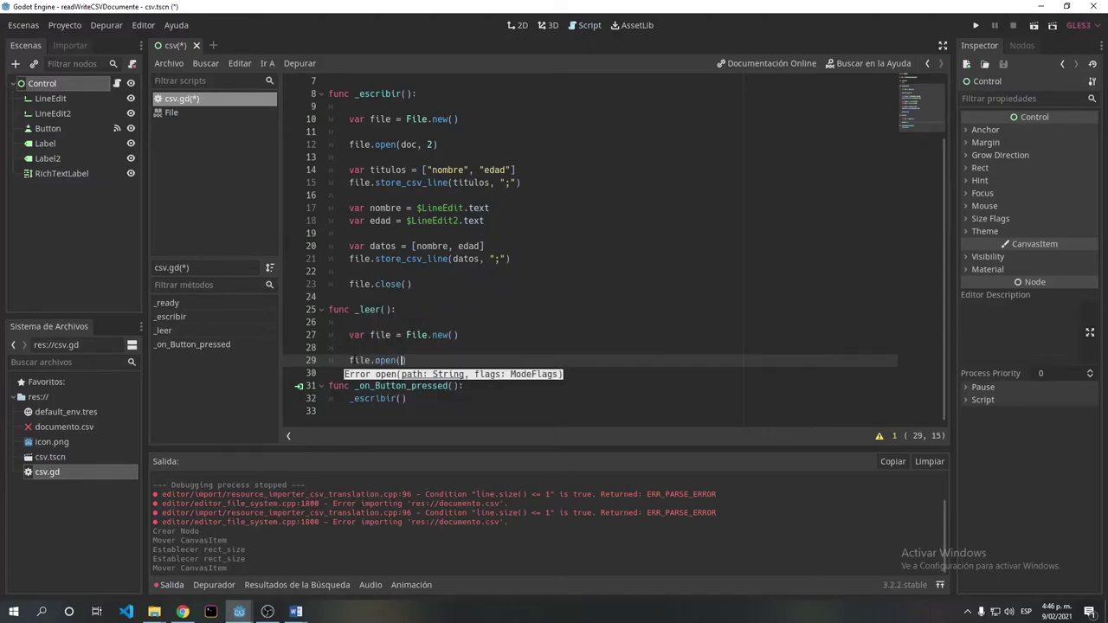
type("d")
type("oc, ")
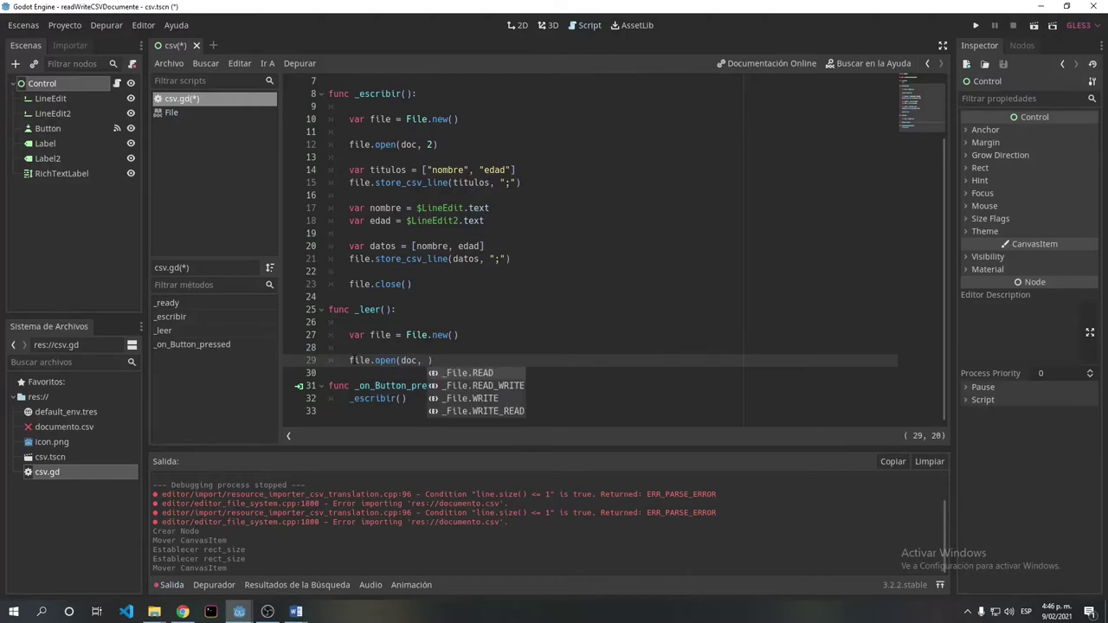
type("1")
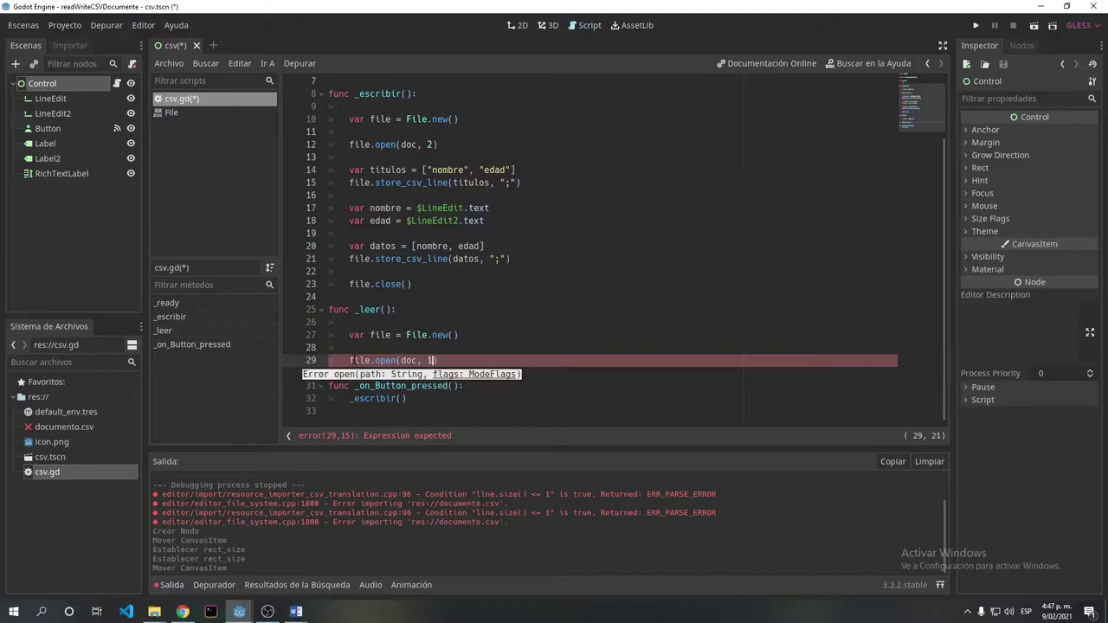
left_click(443, 362)
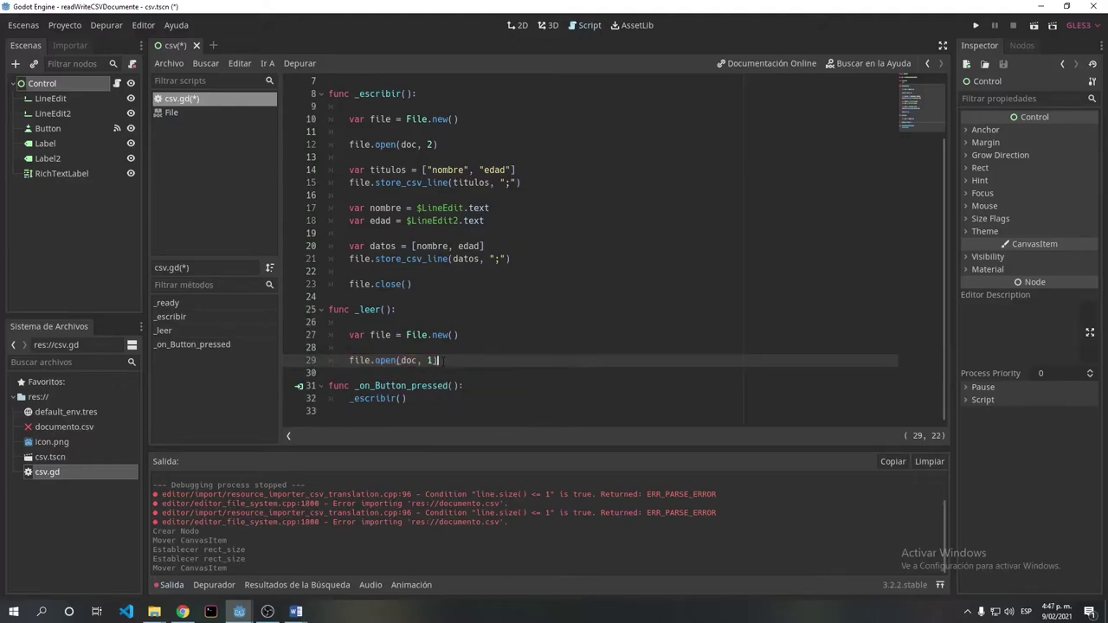
key("Return")
key("Return")
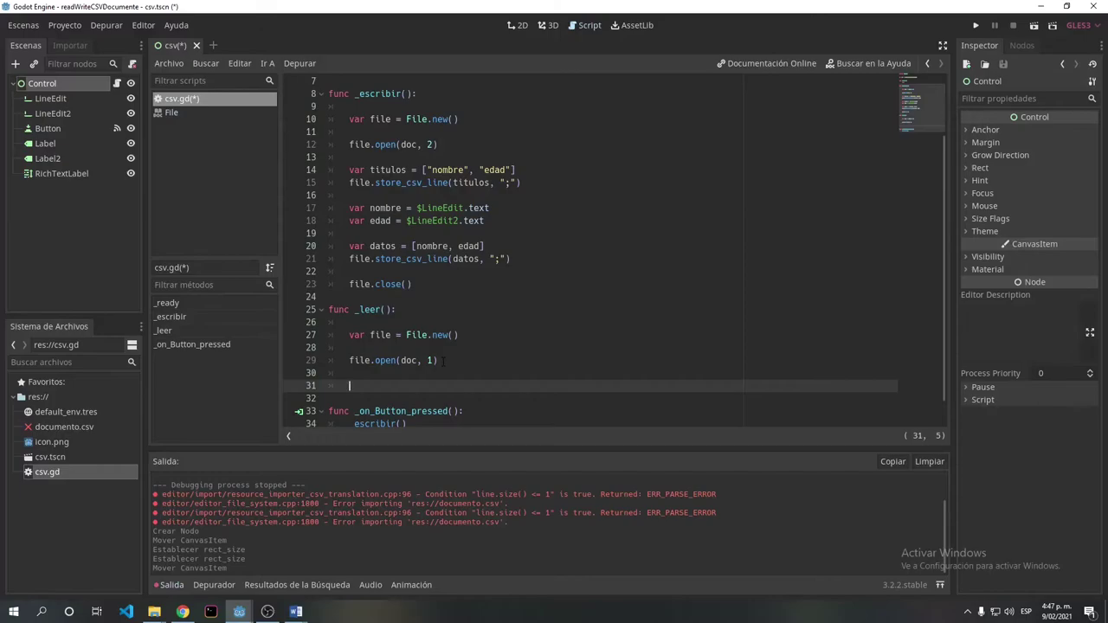
Add var contenido = file.get_as_text() to read the file's text.
scroll(443, 363, "down", 1)
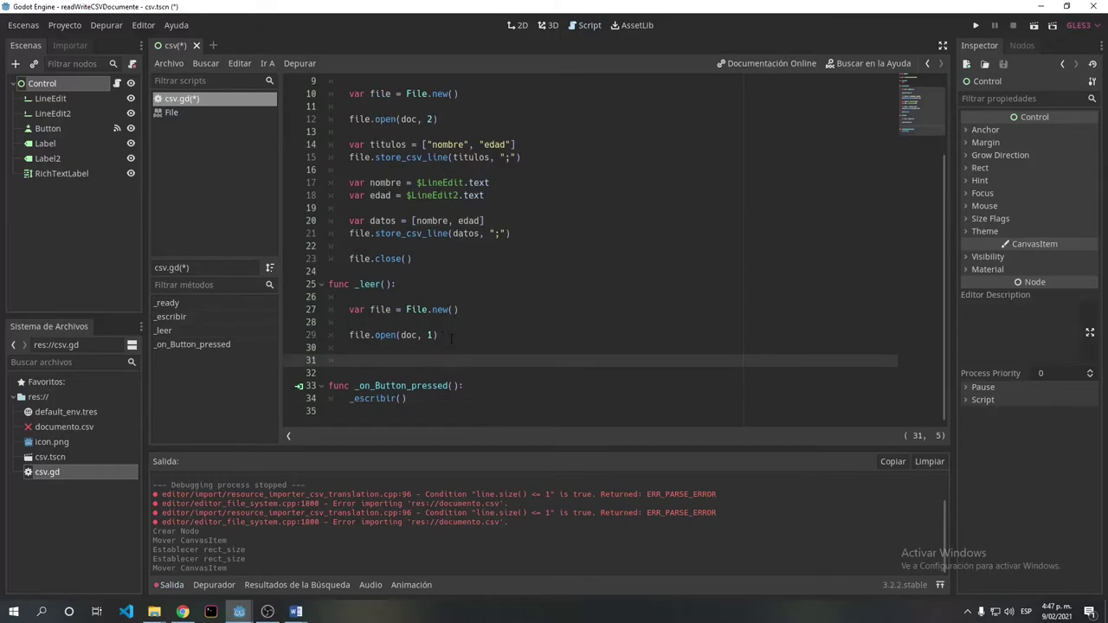
type("va")
type("r ")
type("conte")
type("nido ")
type("= ")
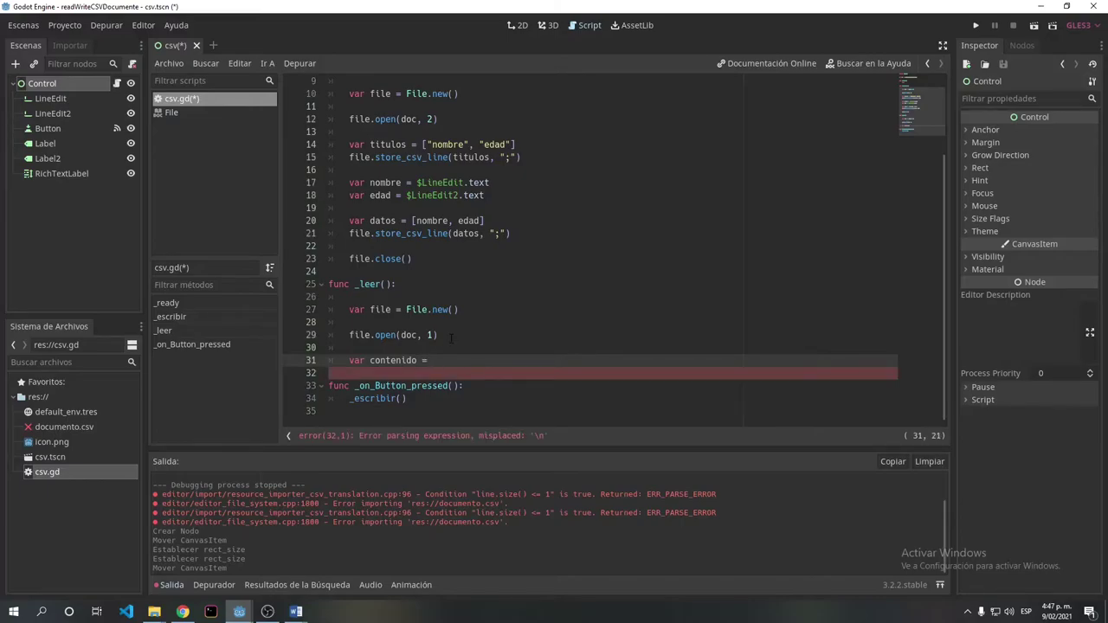
type("file.")
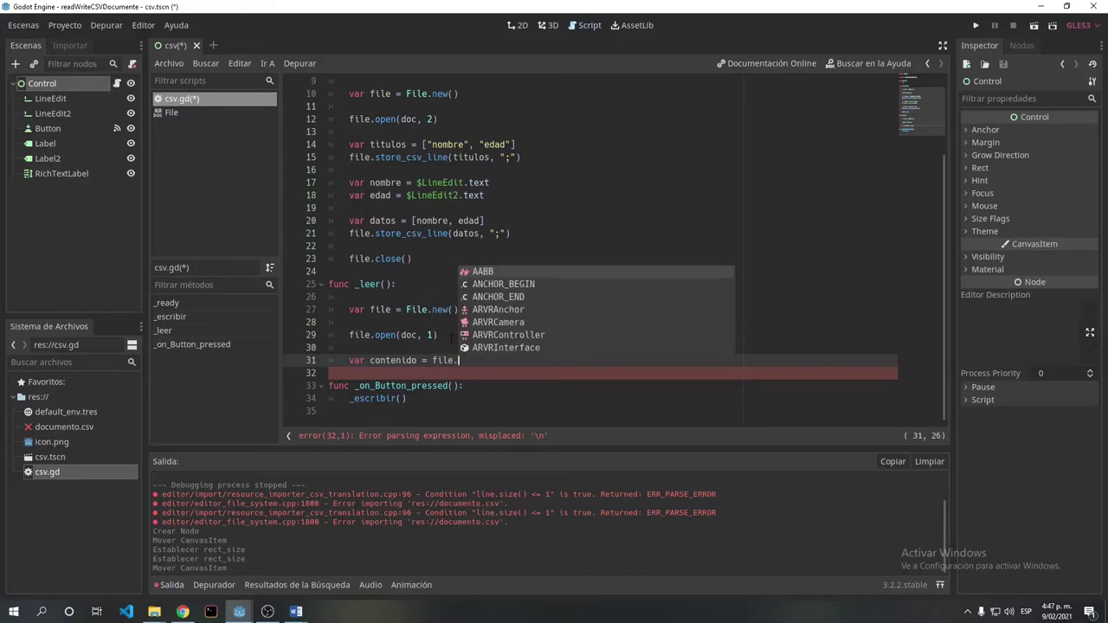
type("ge")
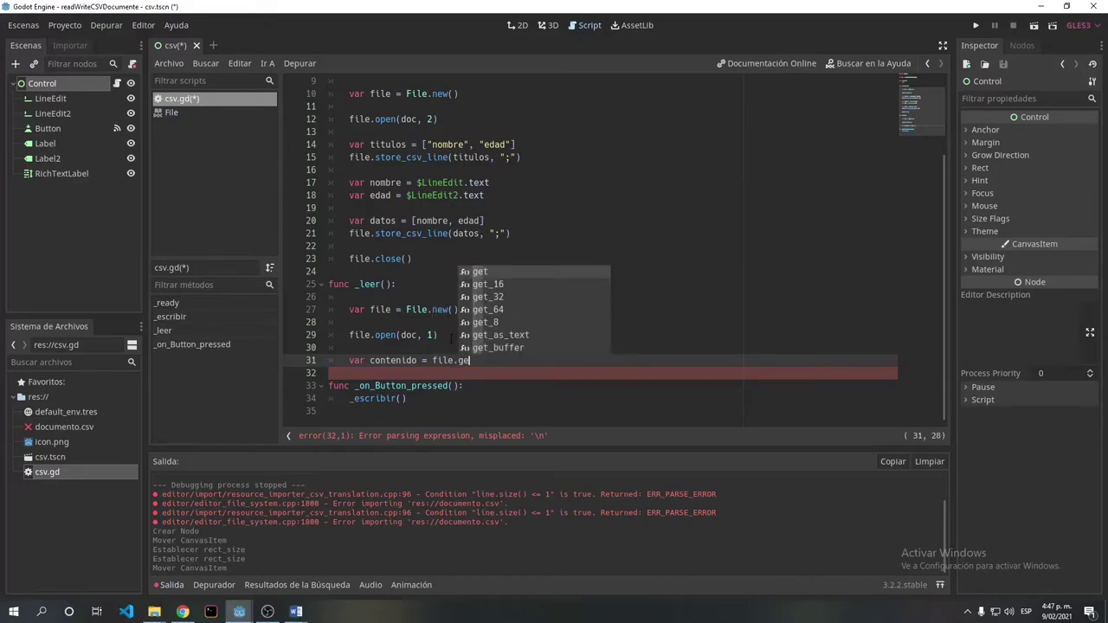
type("t_")
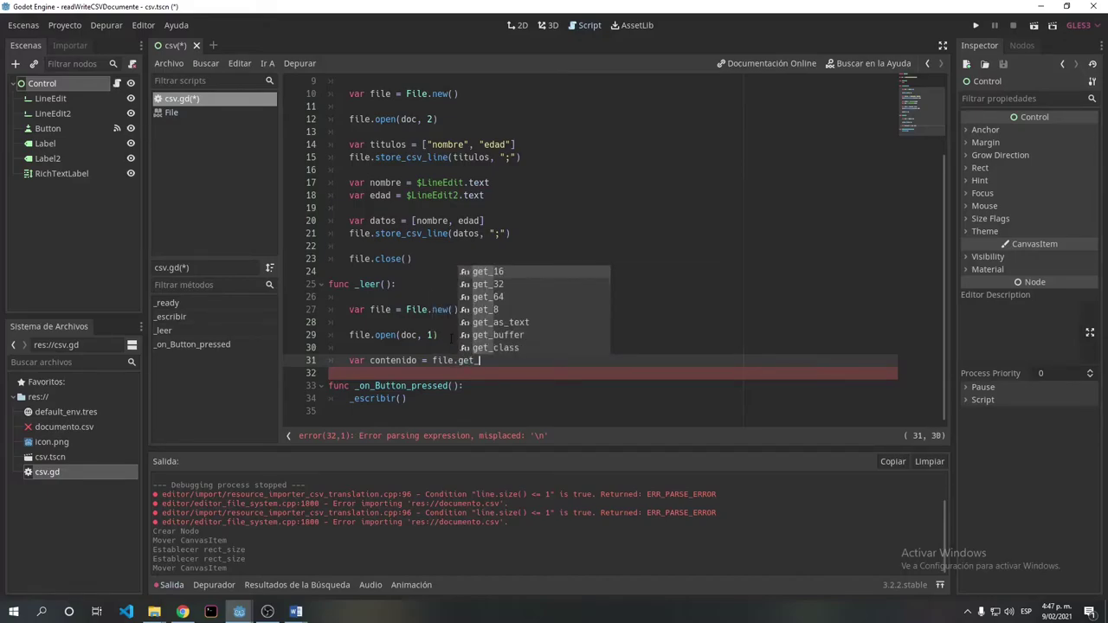
type("a")
key("Return")
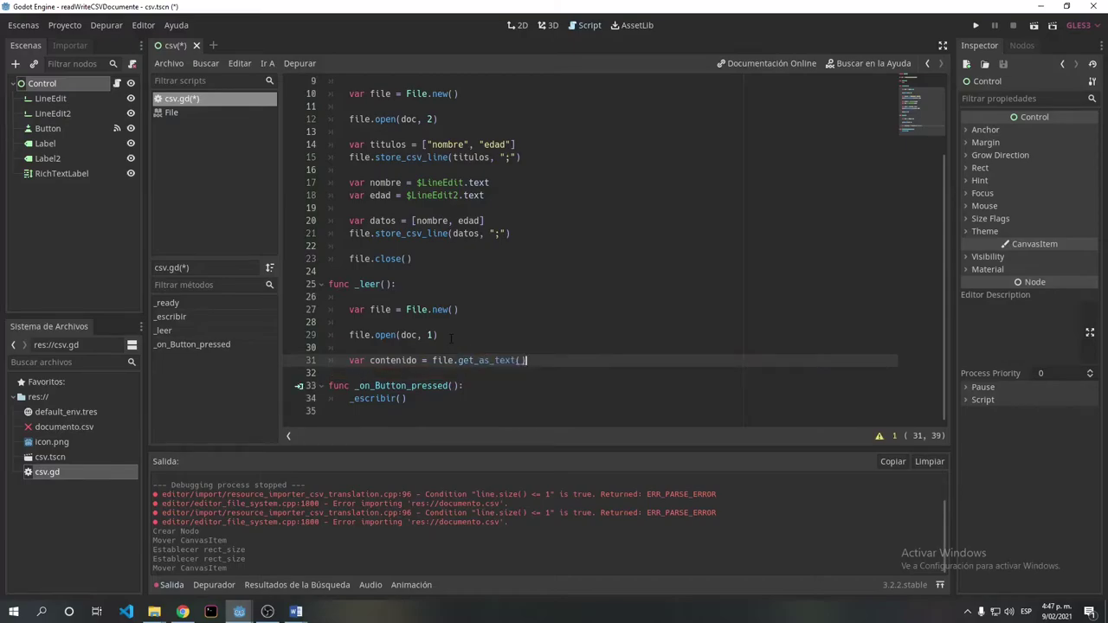
key("Return")
key("Return")
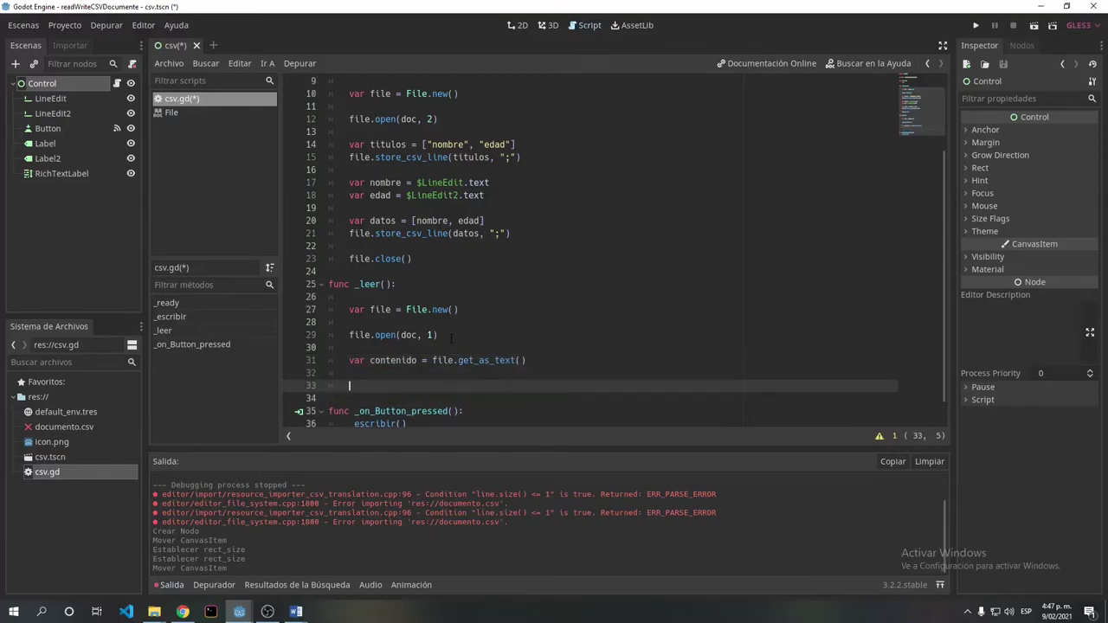
Close the file with file.close() and end _leer() with return contenido.
type("file")
type(".")
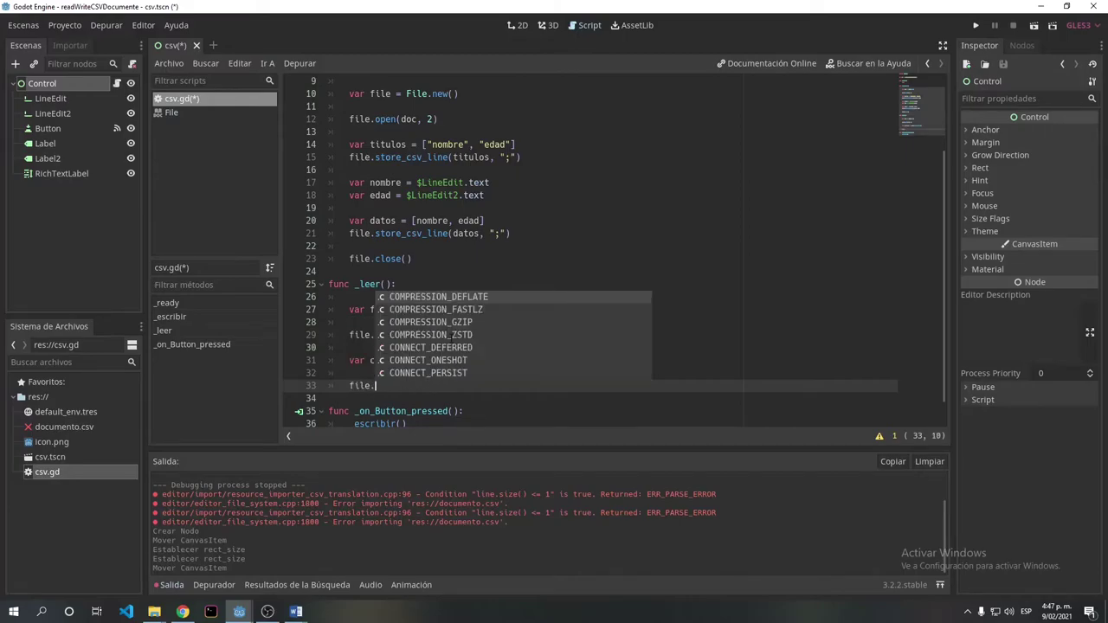
type("cl")
key("Return")
key("Return")
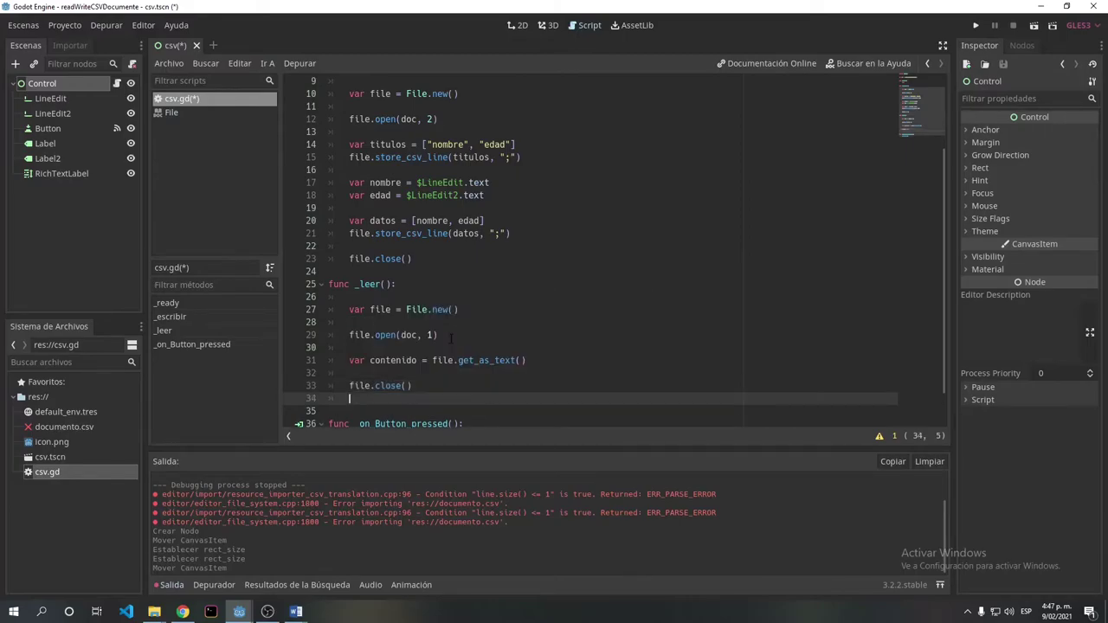
key("Return")
type("re")
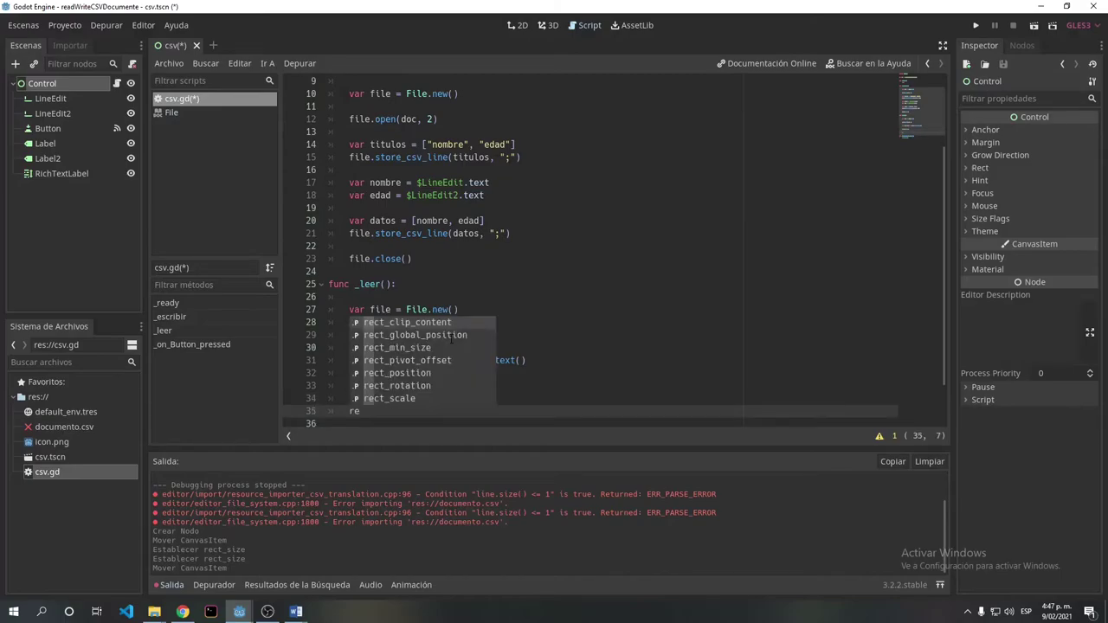
type("turn ")
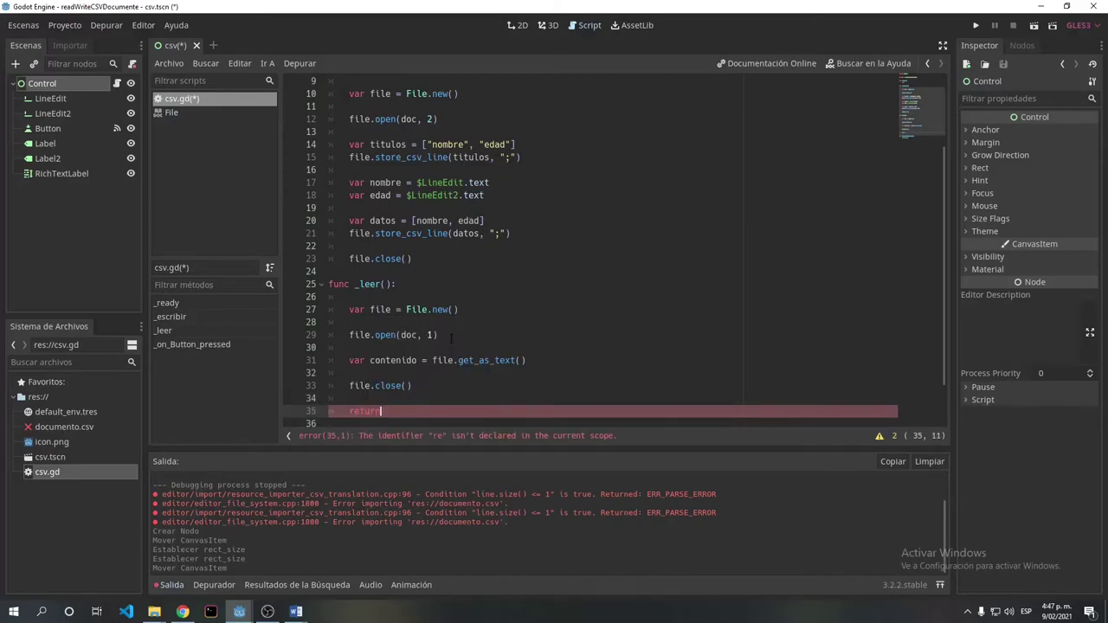
type("conte")
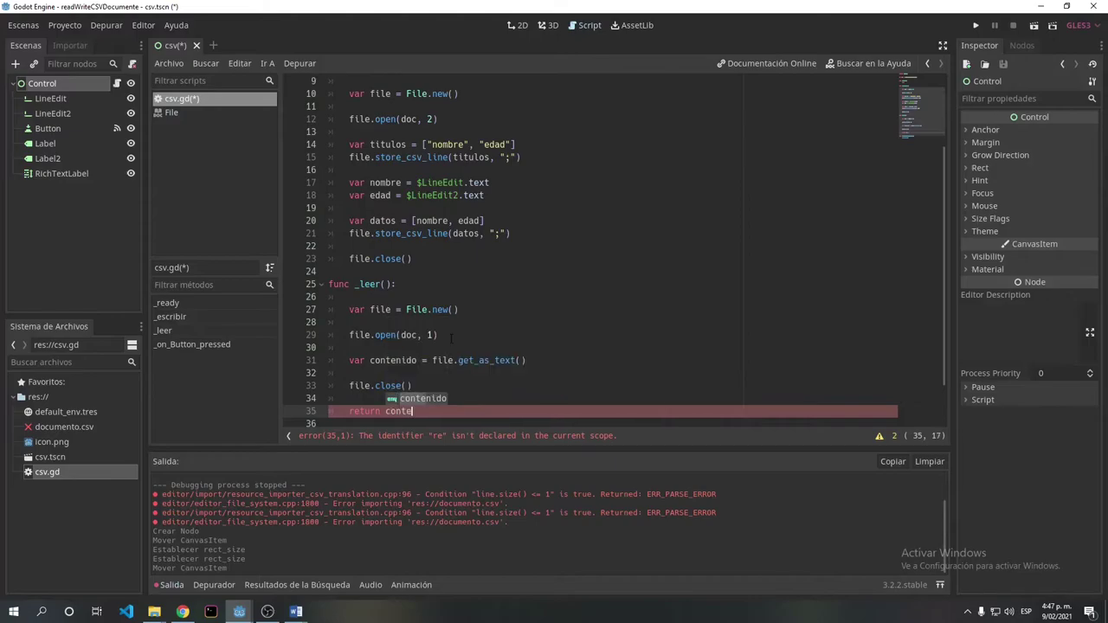
key("Return")
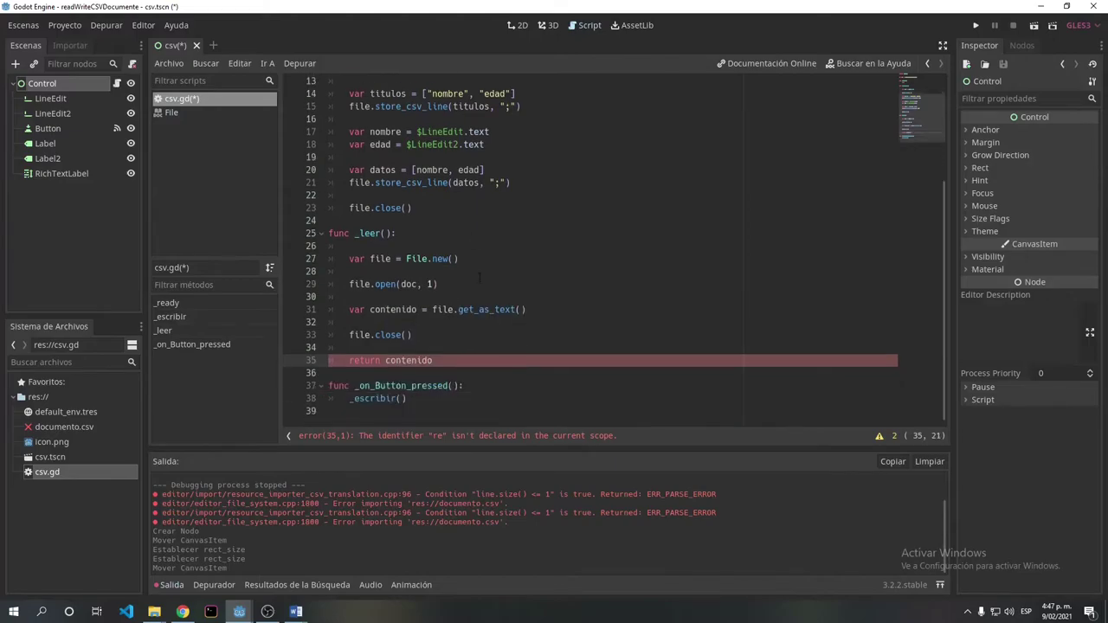
scroll(303, 370, "down", 1)
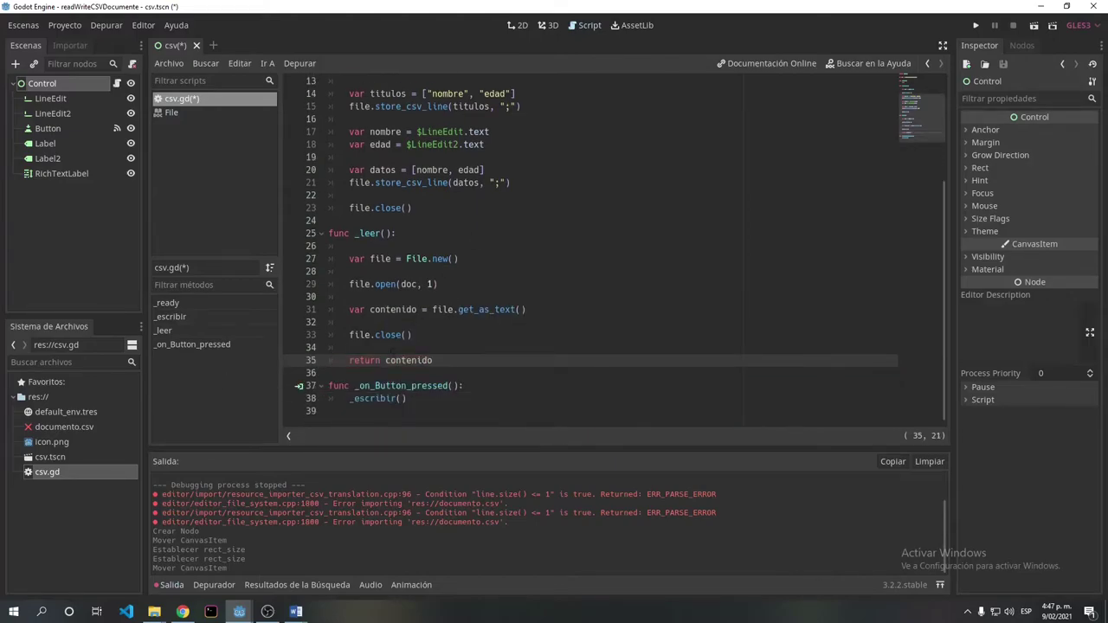
scroll(370, 308, "up", 3)
scroll(370, 308, "up", 1)
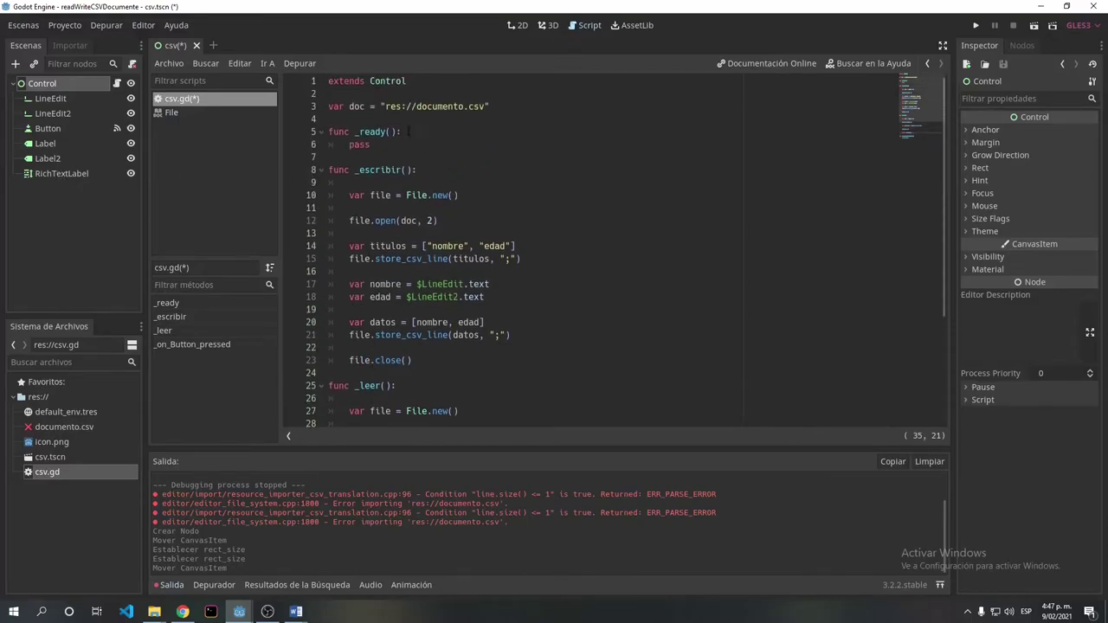
Add $RichTextLabel.text = _leer() as the body of _ready().
left_click(409, 131)
key("Return")
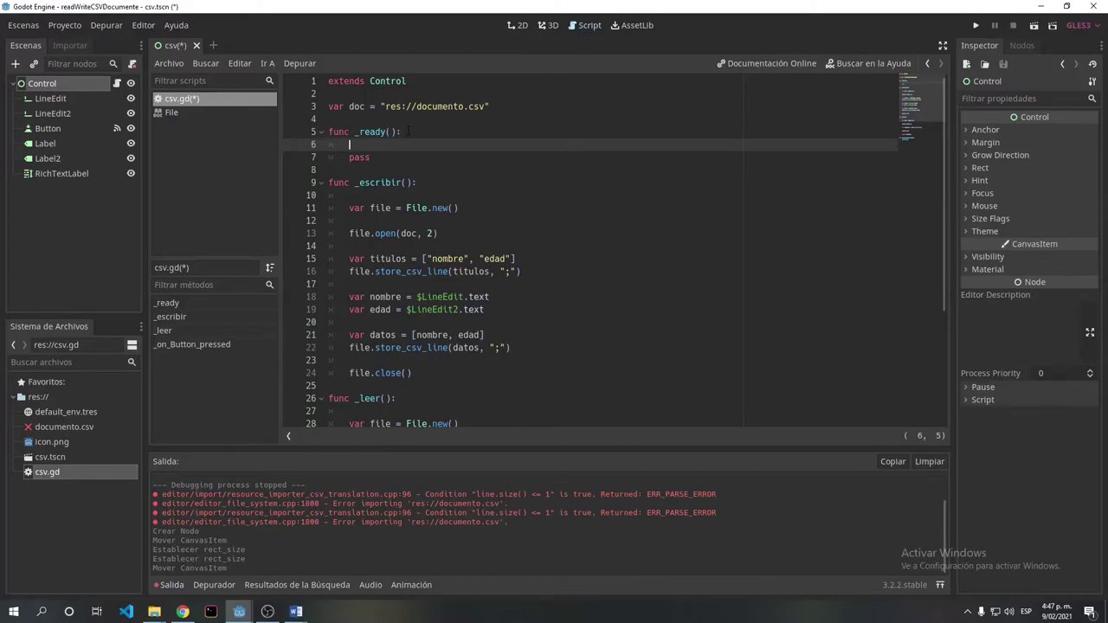
type("$")
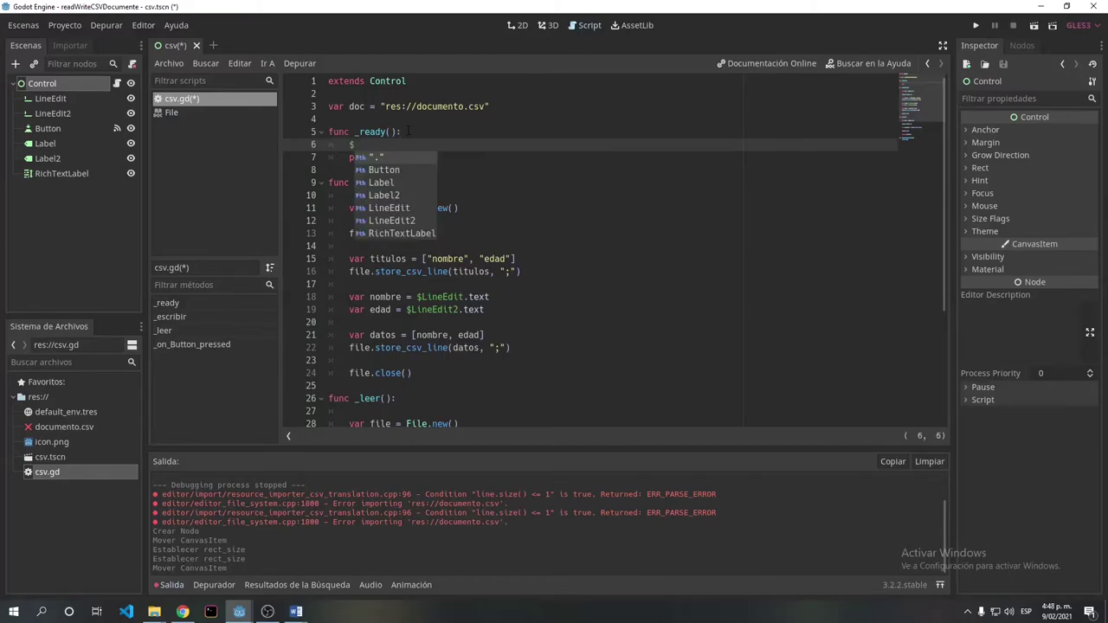
type("ri")
key("Return")
type(".")
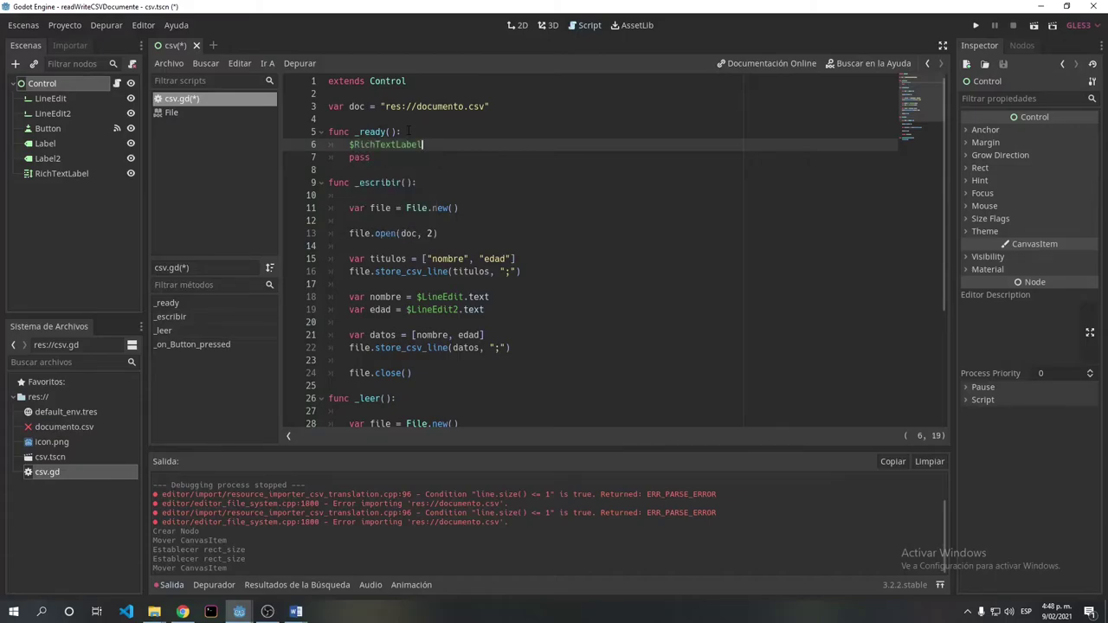
type("text ")
type("= ")
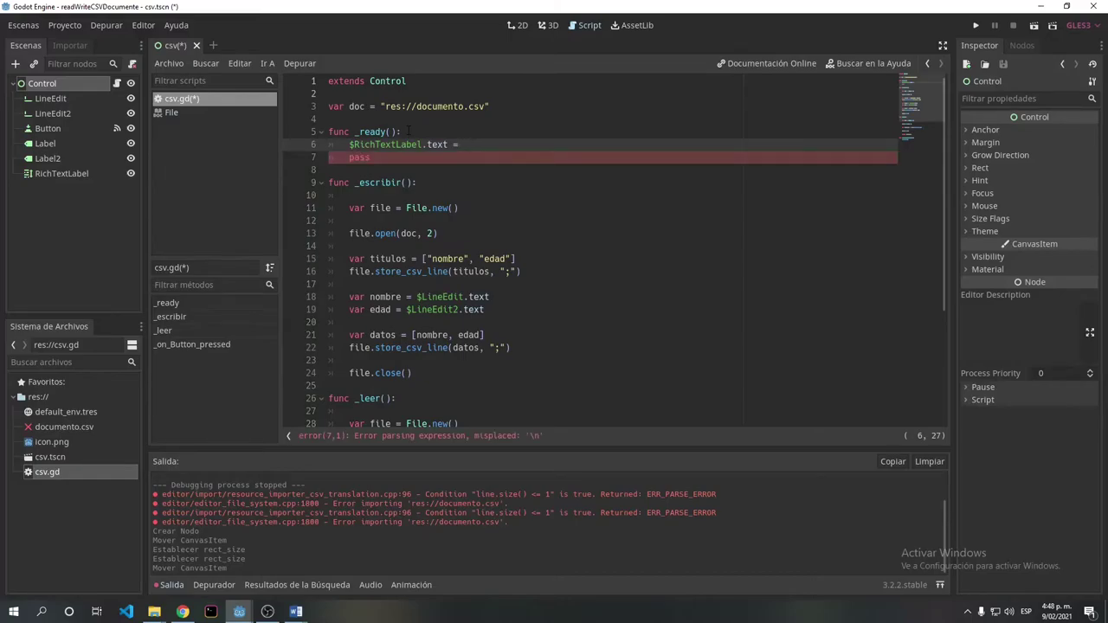
type("_")
type("leer")
key("Return")
Save csv.gd with Ctrl+S and review the script.
key("ctrl+s")
scroll(527, 410, "down", 1)
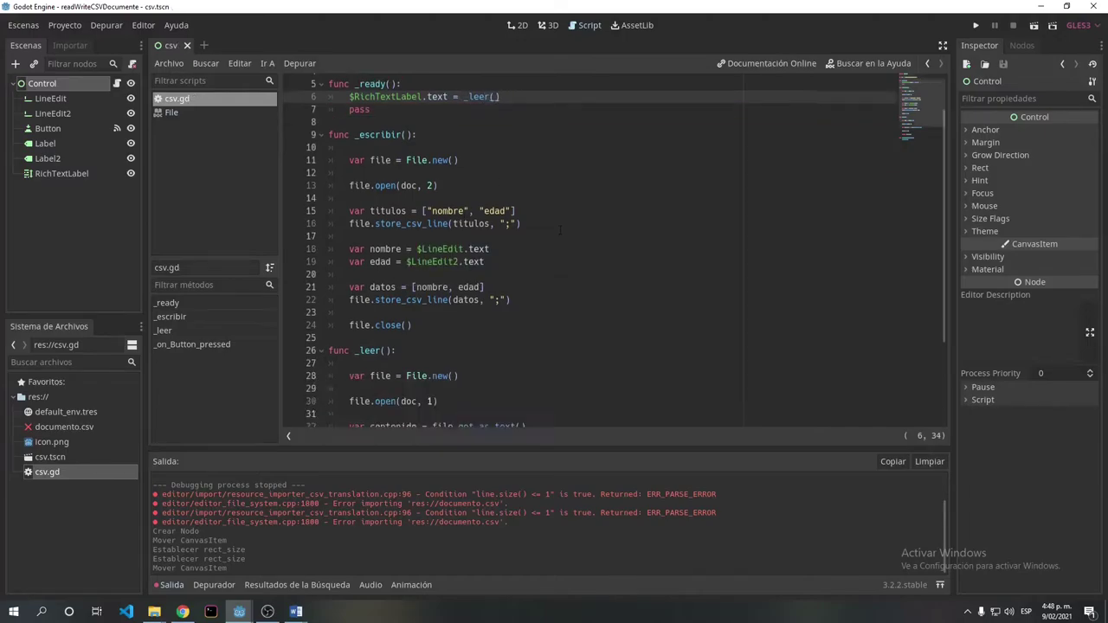
scroll(527, 410, "down", 3)
scroll(496, 301, "up", 4)
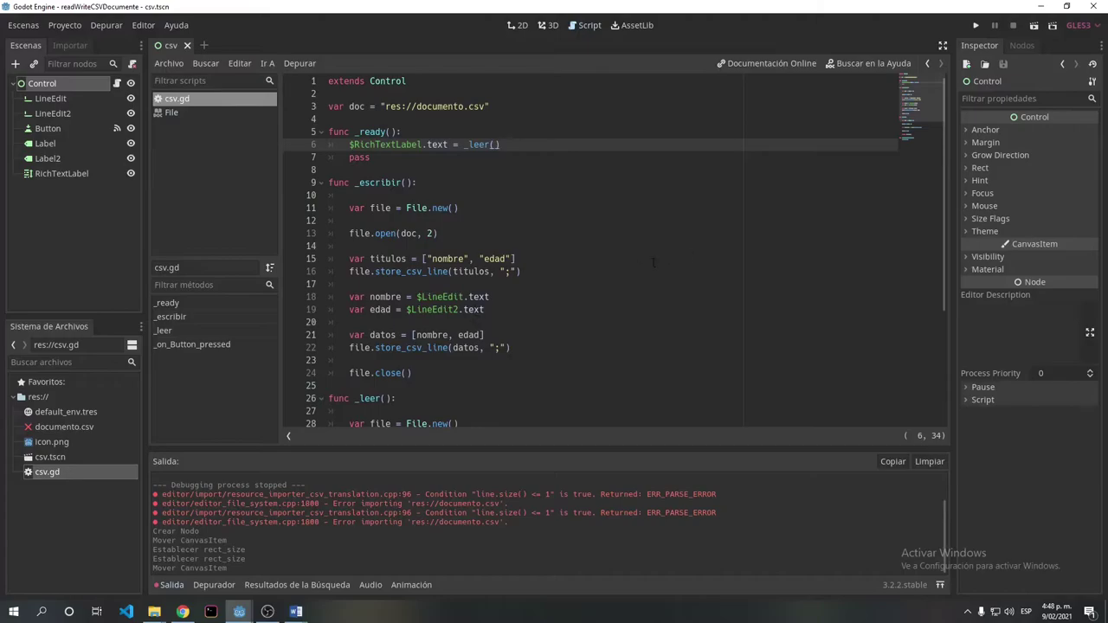
Run the scene with Play Scene to see the CSV text in the RichTextLabel.
left_click(1034, 28)
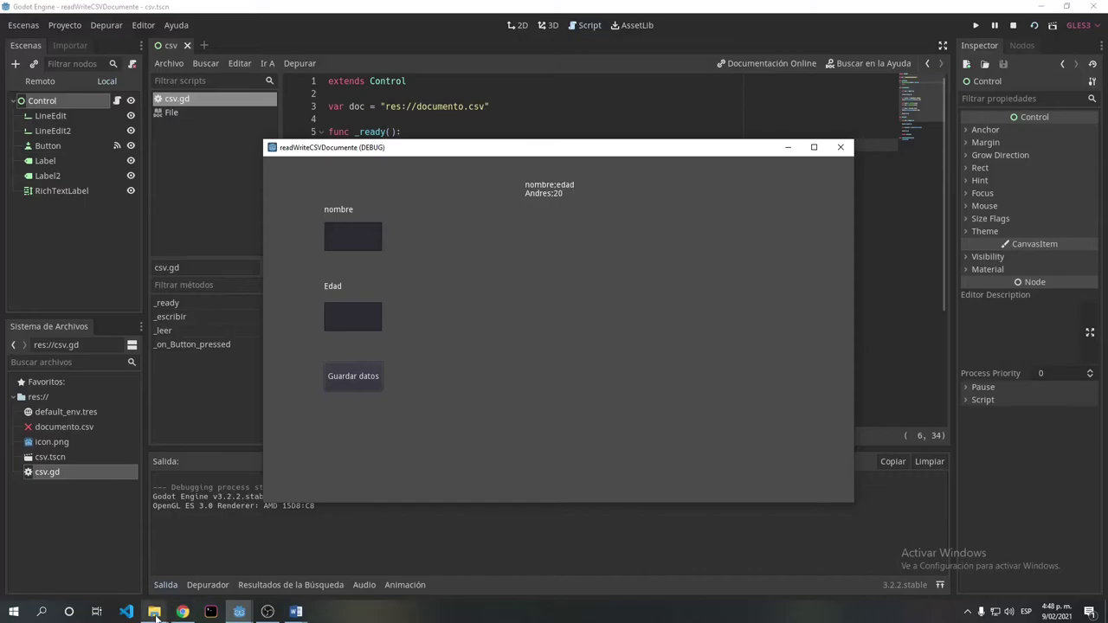
Open documento.csv in Excel from File Explorer, then close that Excel window.
mouse_move(154, 611)
left_click(184, 563)
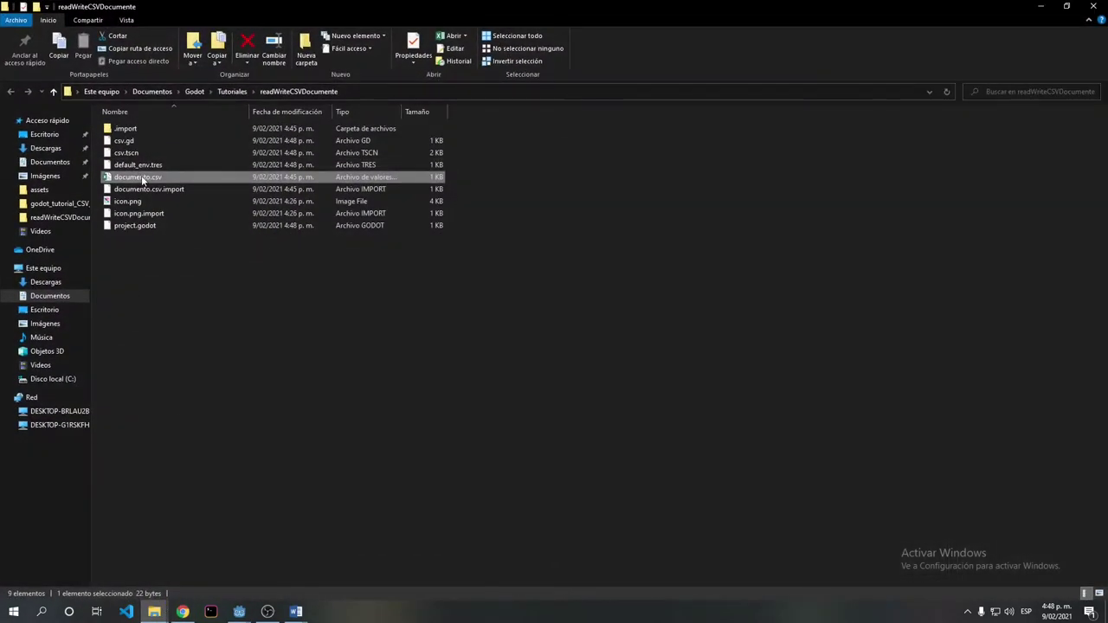
key("Return")
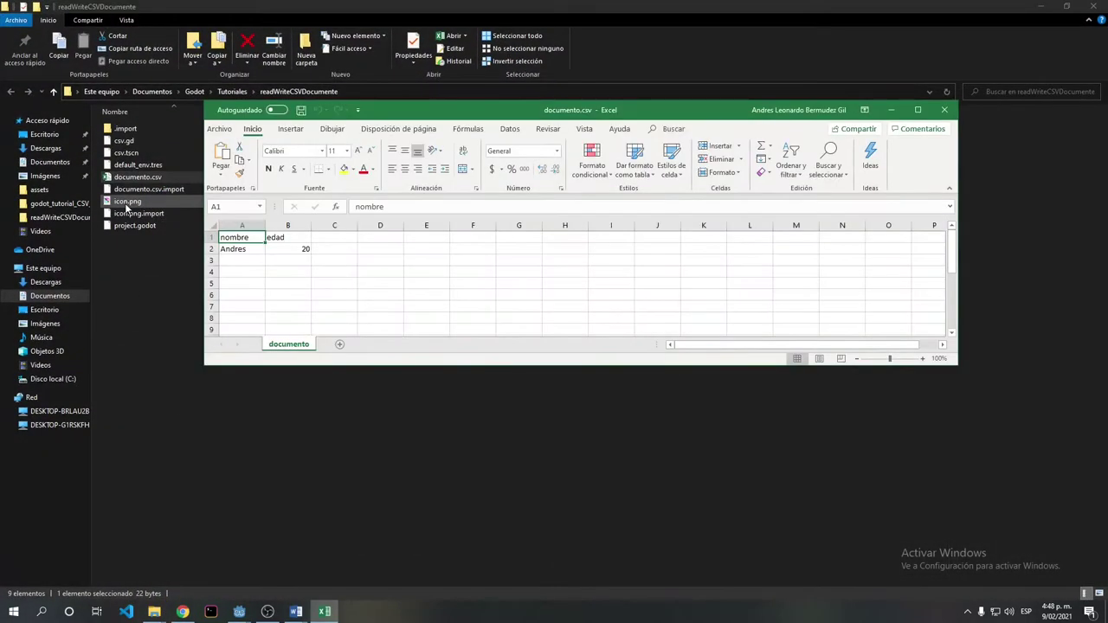
key("alt+F4")
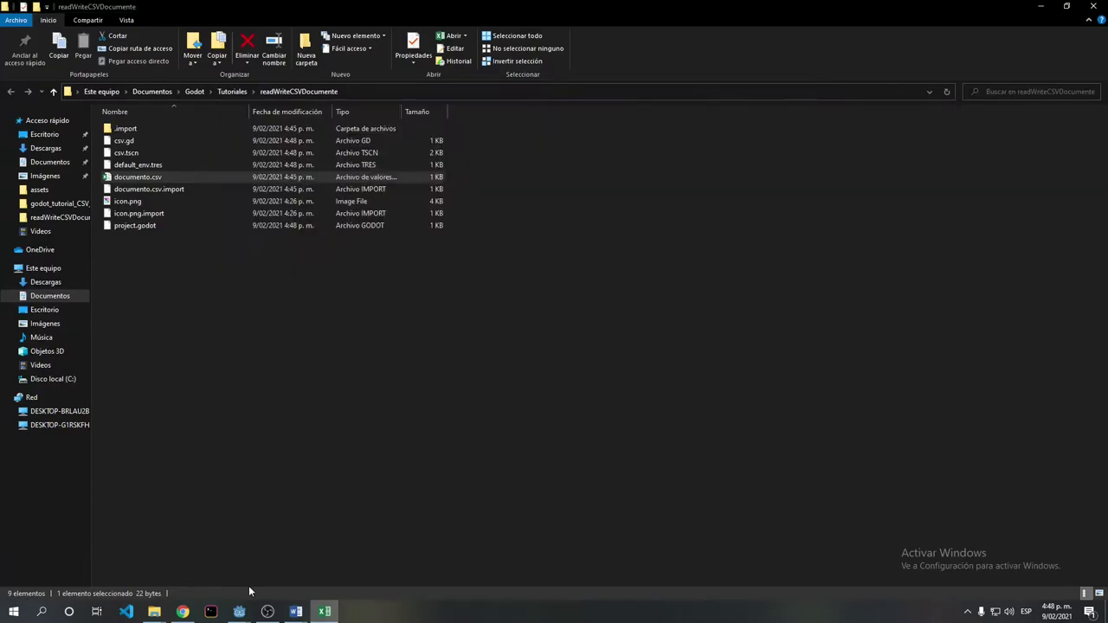
Place the game window beside the spreadsheet to compare the label with the CSV data.
mouse_move(238, 611)
left_click(348, 571)
left_click(324, 611)
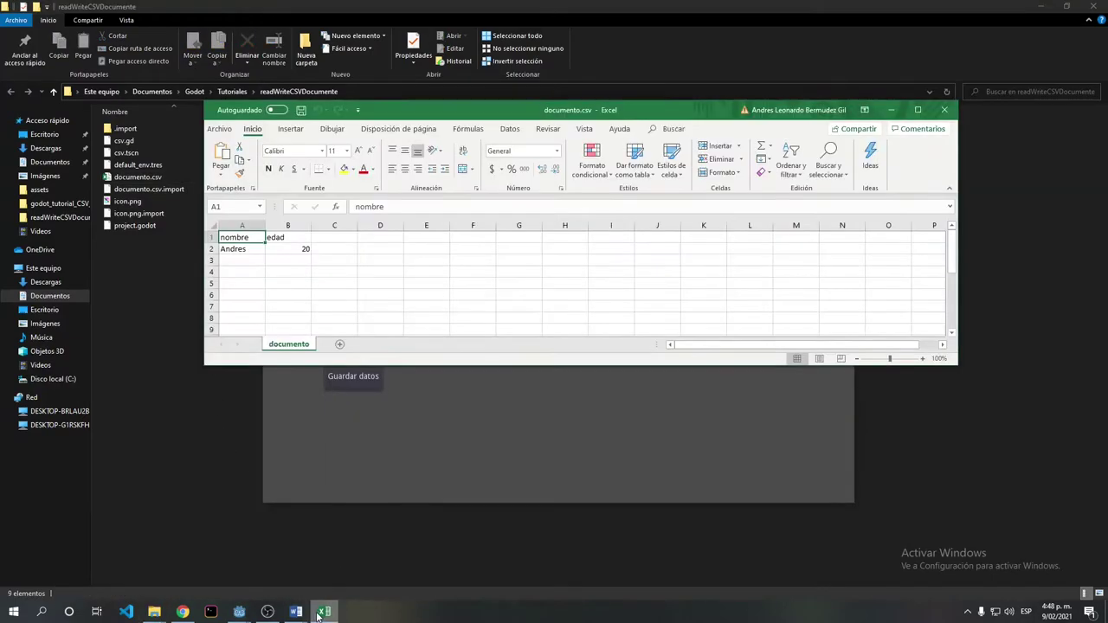
left_click(447, 443)
left_click_drag(546, 150, 764, 153)
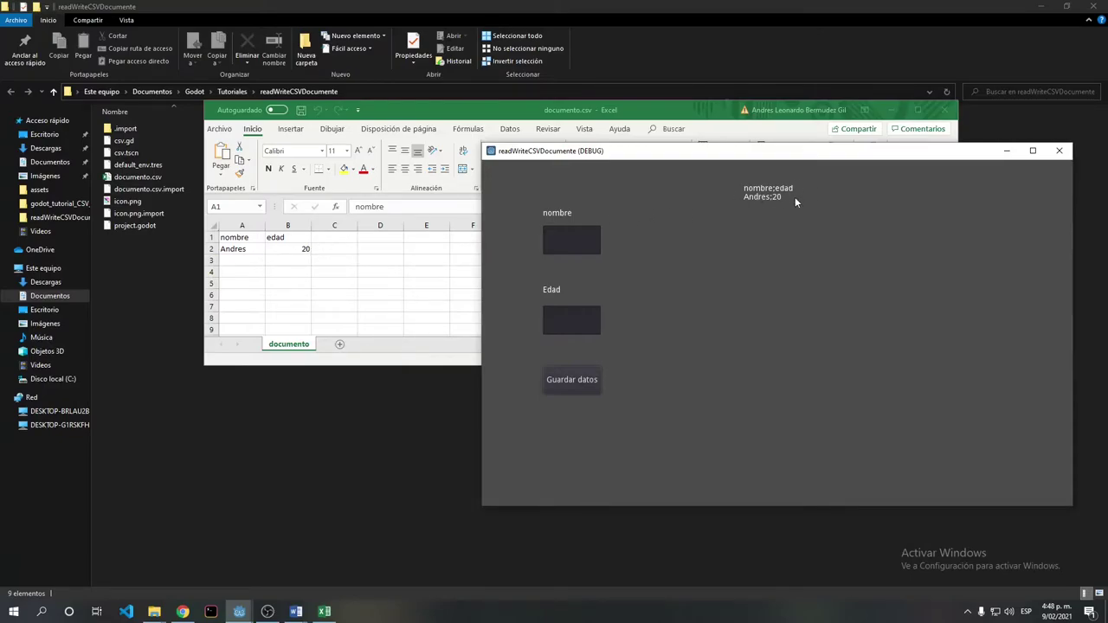
Close the running game and minimize File Explorer to return to the Godot editor.
left_click(1059, 152)
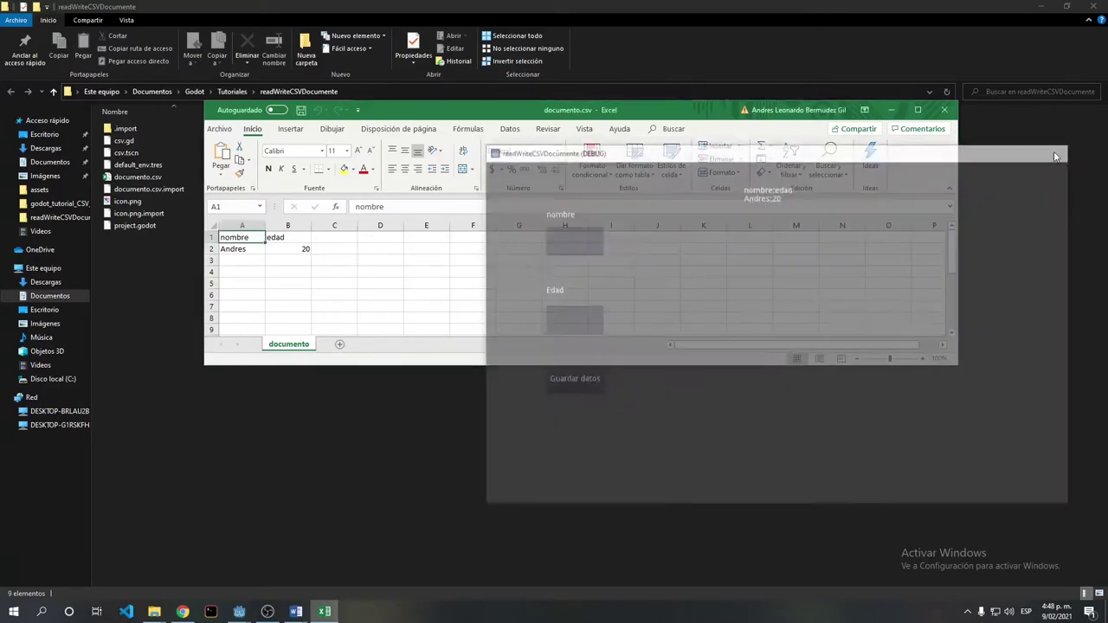
left_click(1001, 25)
left_click(1041, 7)
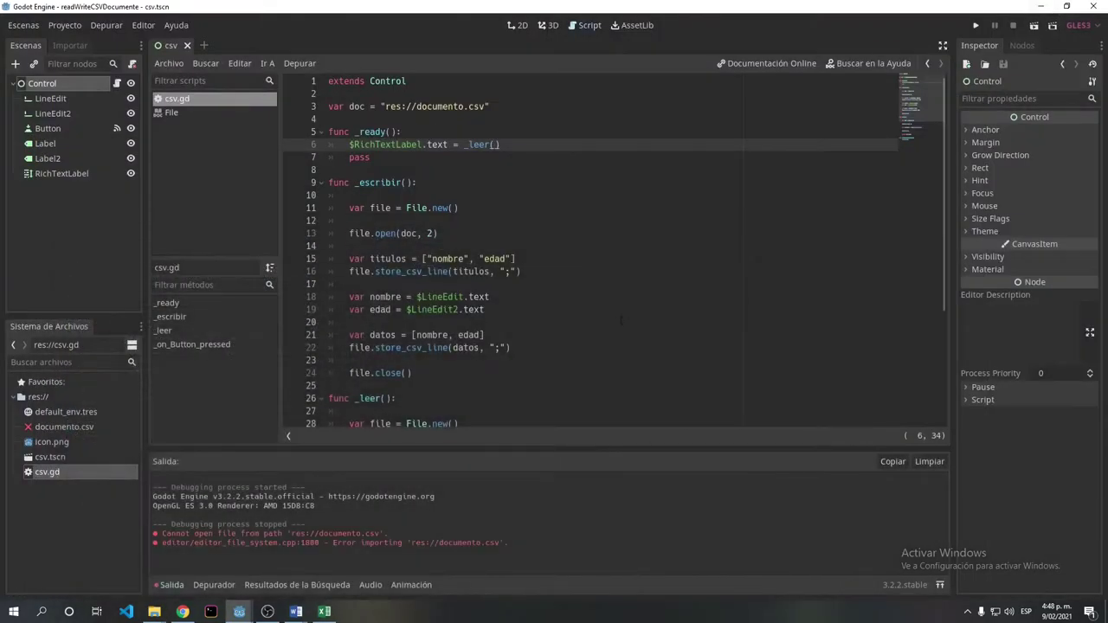
Run the scene twice from the editor, closing the game window each time.
scroll(559, 318, "down", 2)
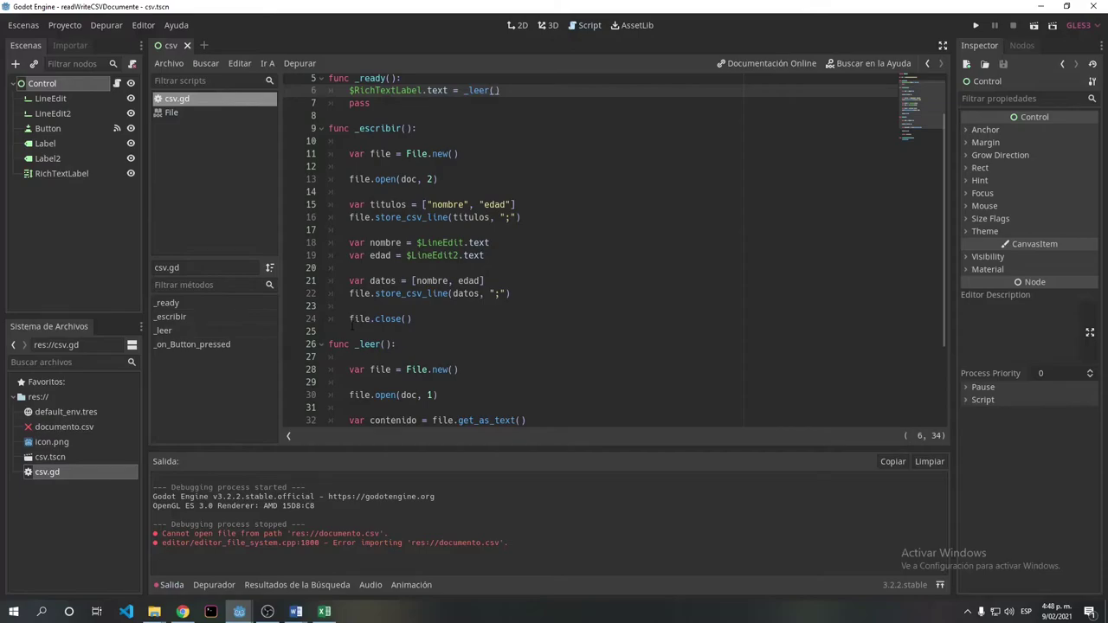
scroll(470, 276, "down", 3)
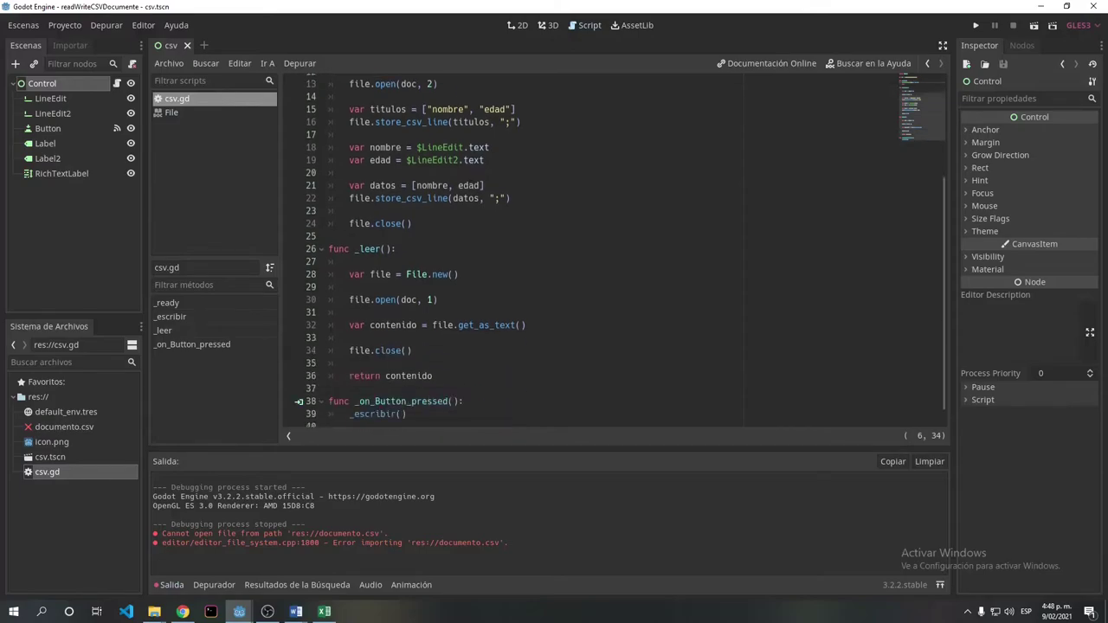
scroll(469, 276, "up", 3)
scroll(470, 276, "down", 3)
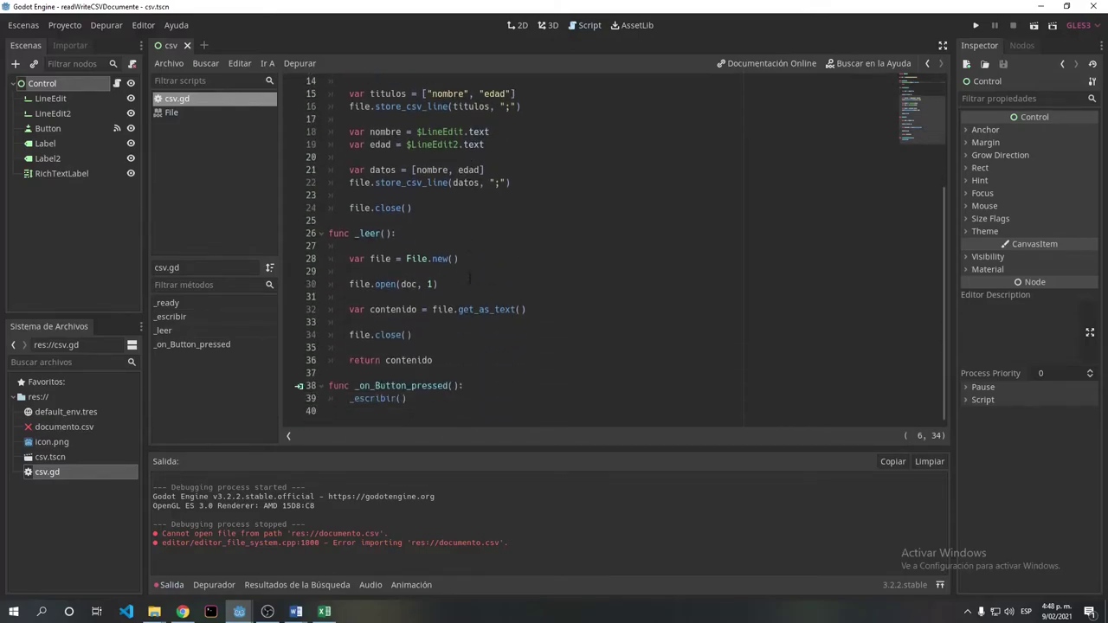
scroll(470, 278, "up", 3)
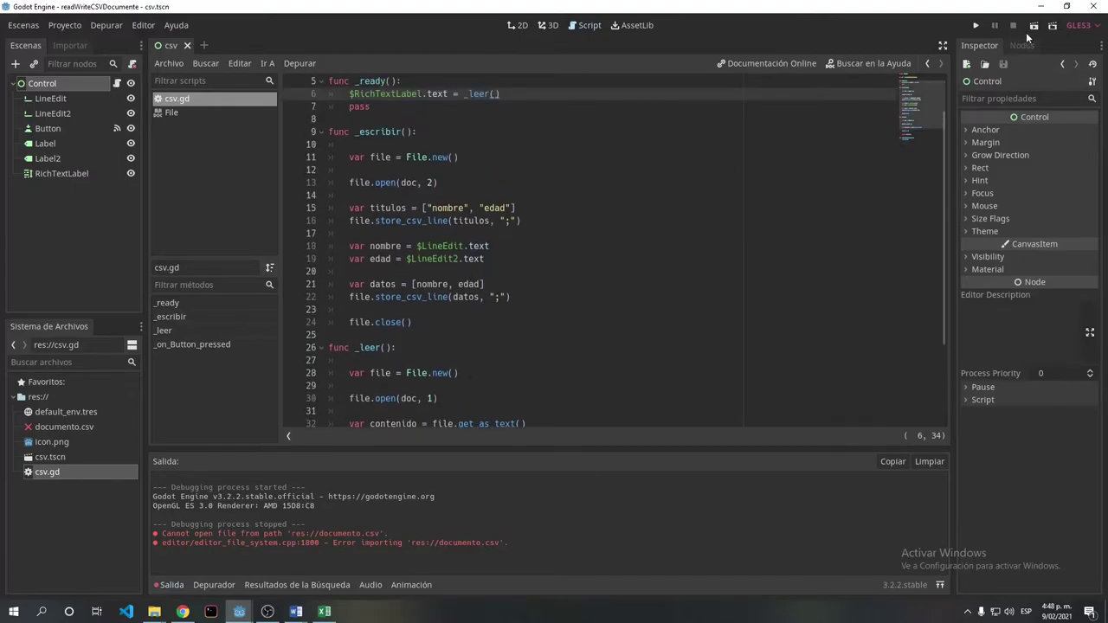
left_click(1033, 27)
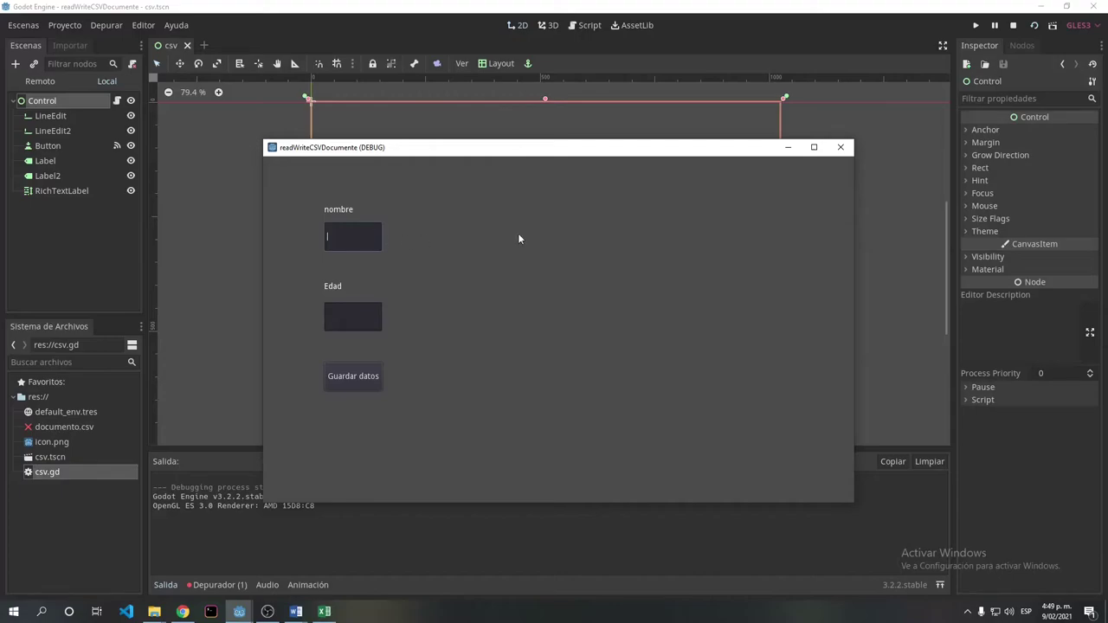
left_click(840, 147)
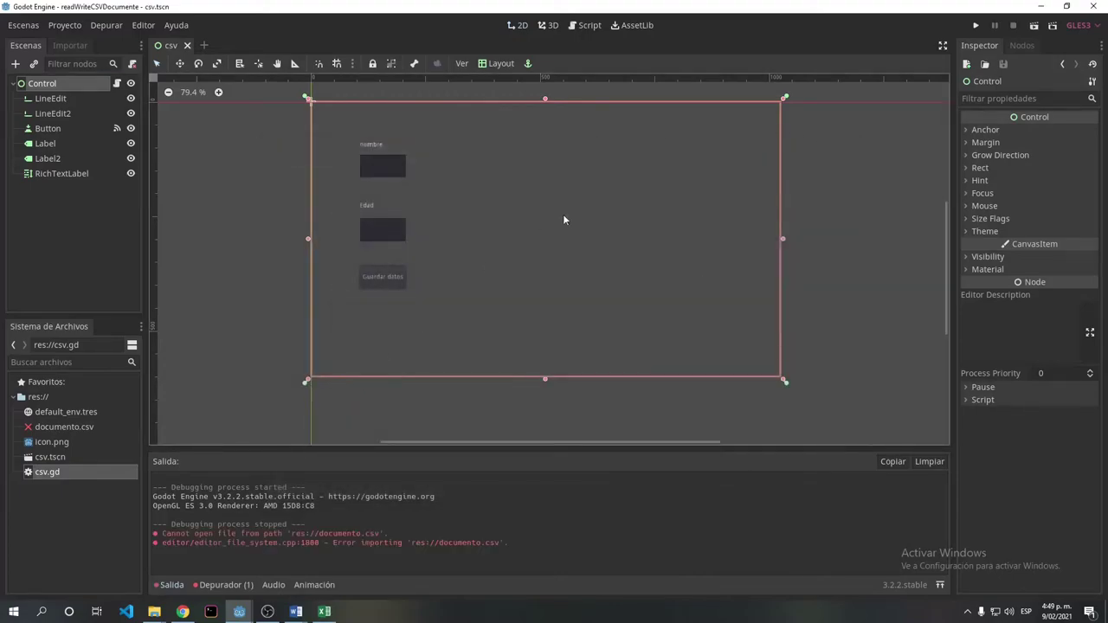
left_click(1032, 26)
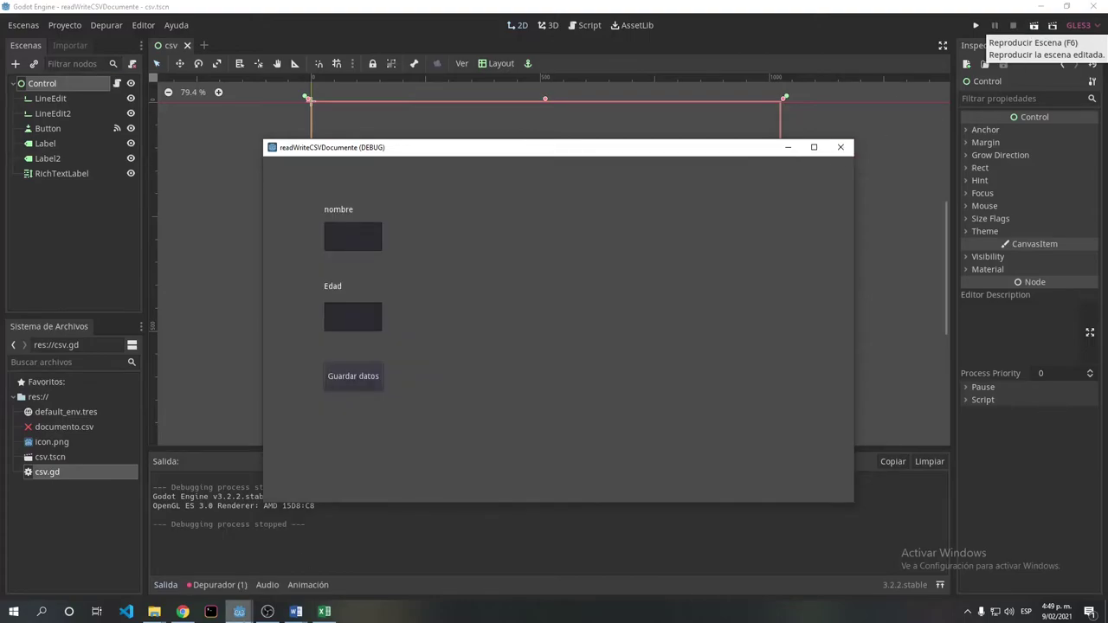
left_click(838, 148)
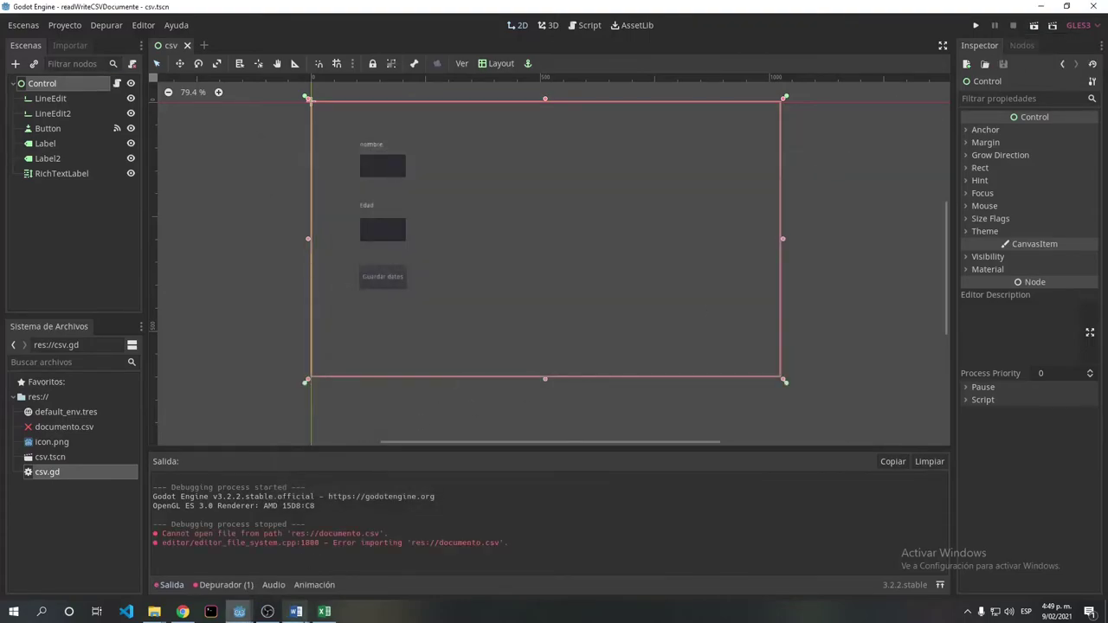
Close Excel, run with F5, save a name with age 40 via Guardar datos, and rerun.
left_click(324, 611)
left_click(943, 110)
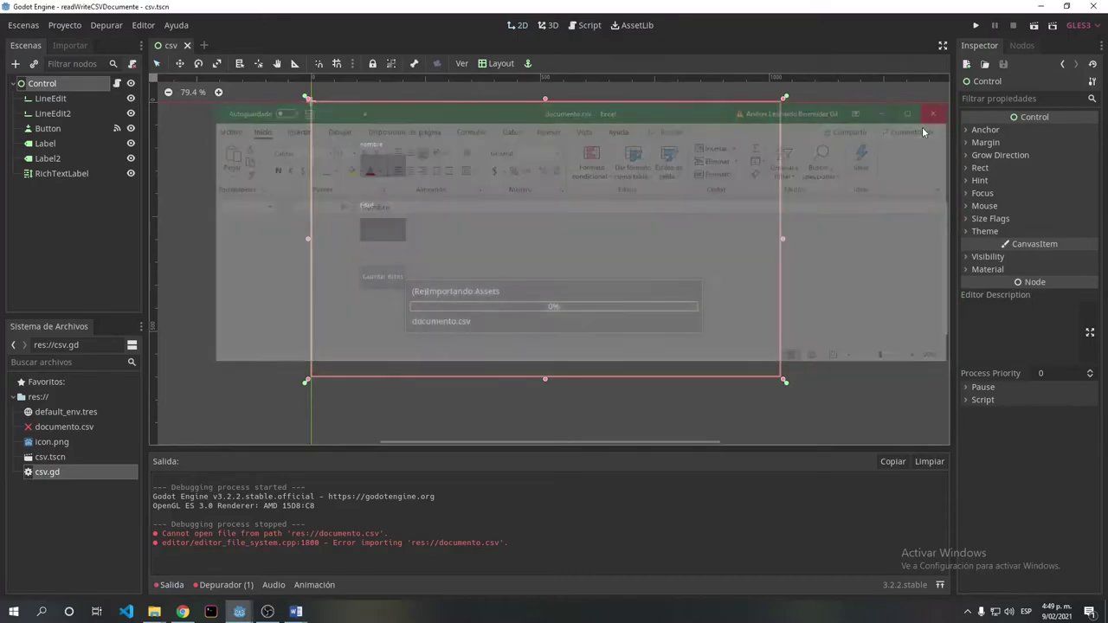
key("F5")
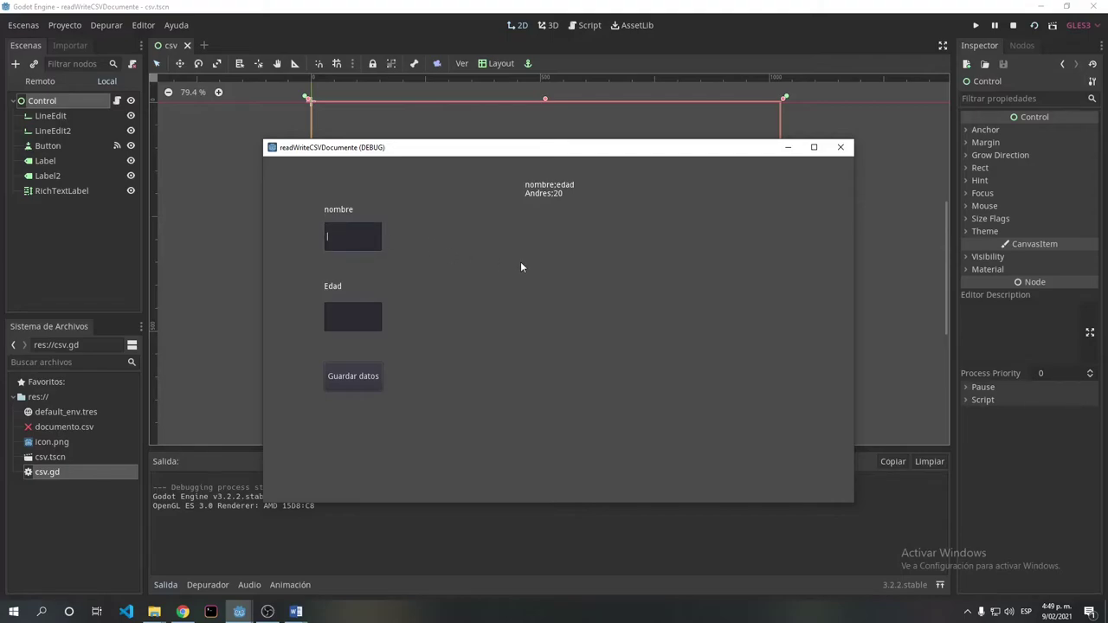
type("Leonardo")
key("Tab")
type("40")
left_click(354, 375)
left_click(839, 147)
left_click(1032, 26)
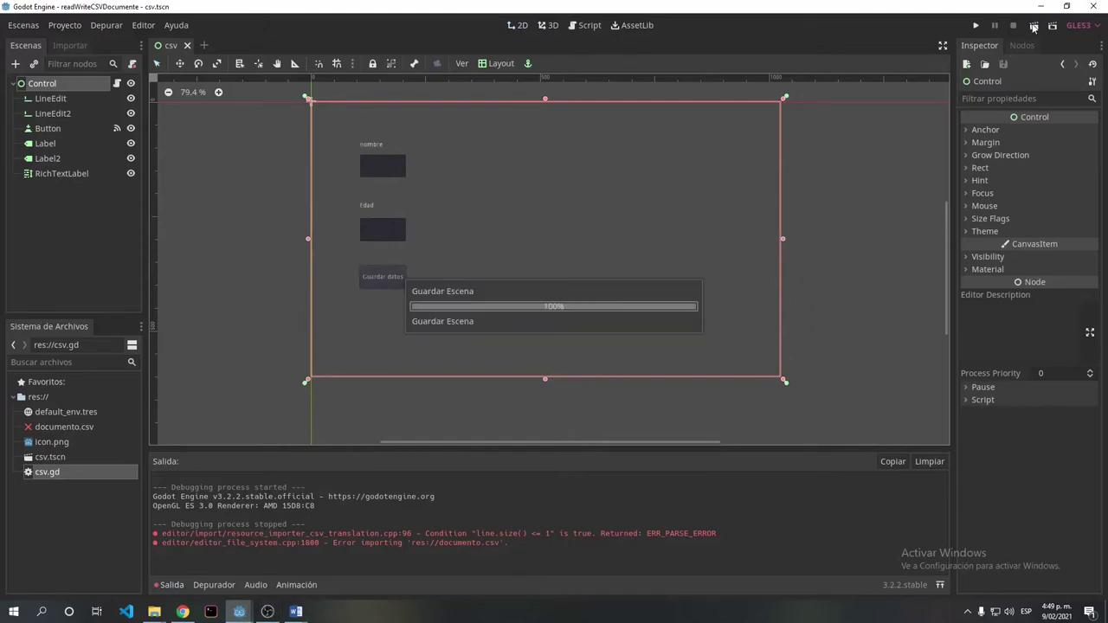
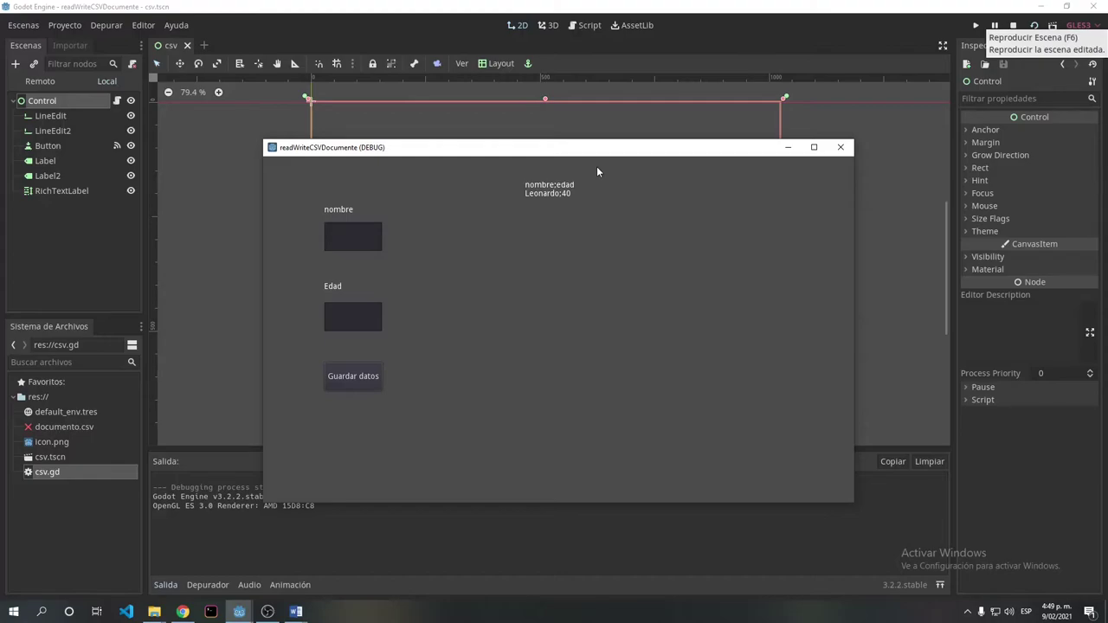
Close the running game window and bring up csv.gd in the script editor.
left_click(840, 149)
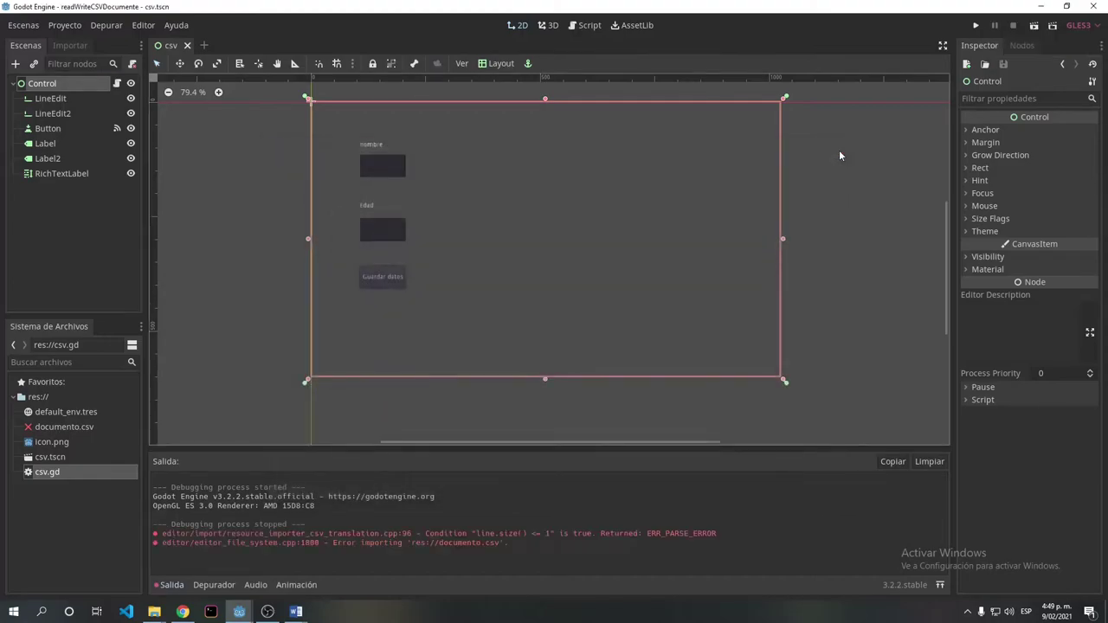
left_click(584, 27)
scroll(567, 261, "down", 3)
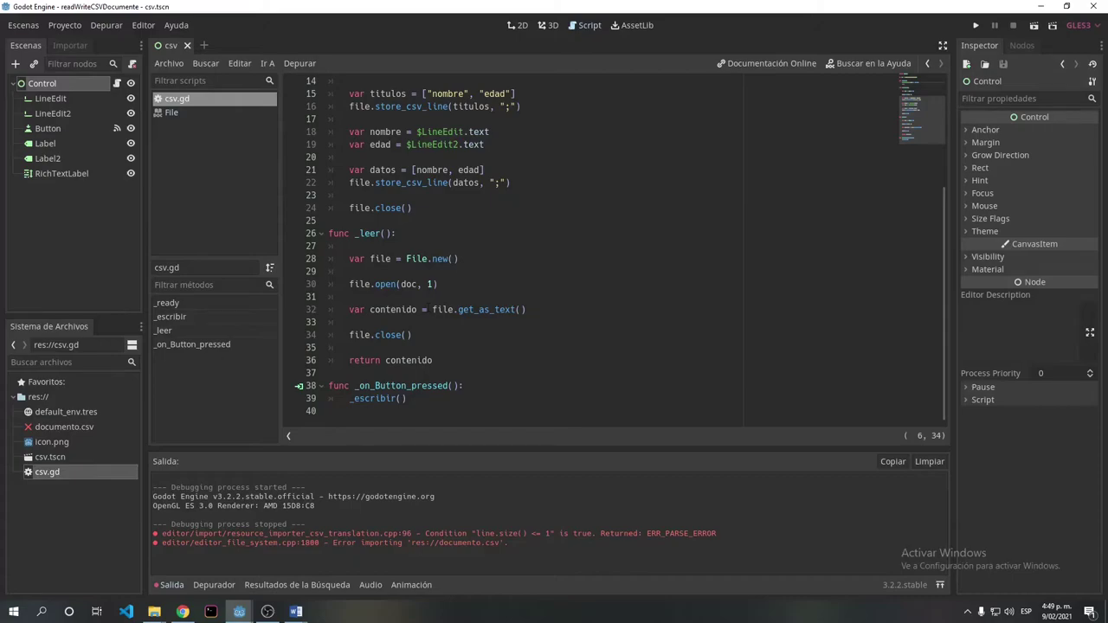
Below the get_as_text line in _leer, start a new line reading contenido = contenido.
left_click(537, 313)
key("Return")
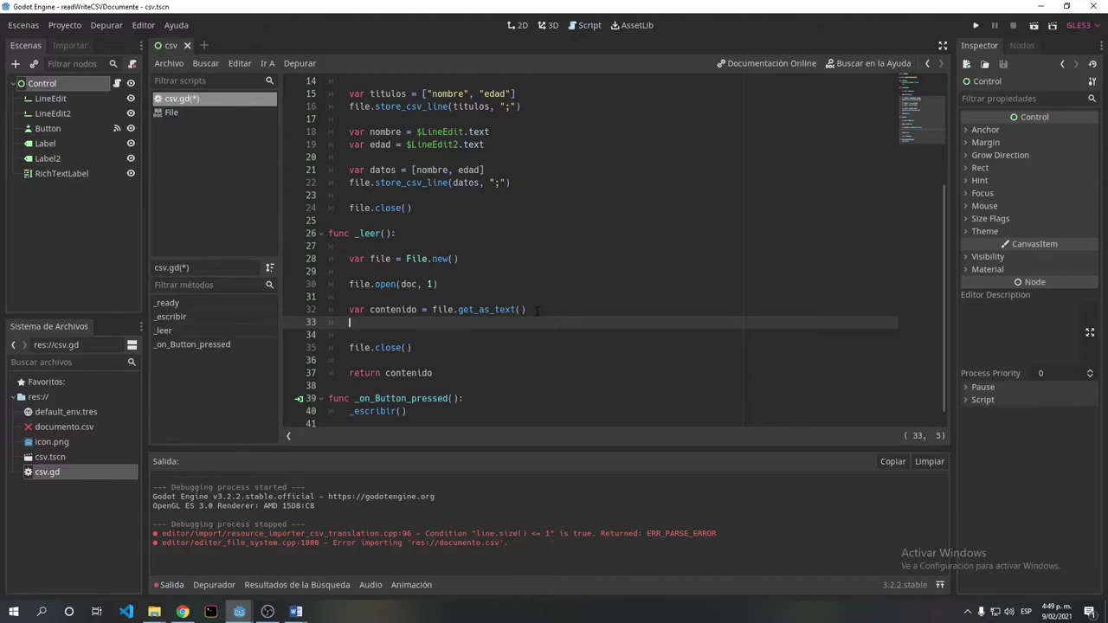
key("Return")
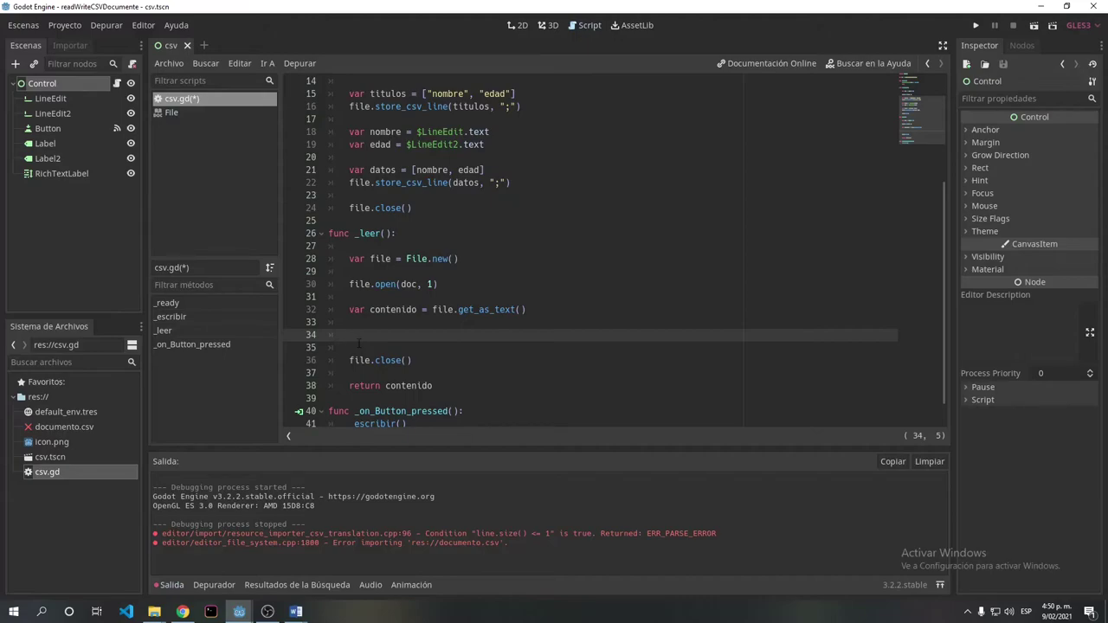
type("con")
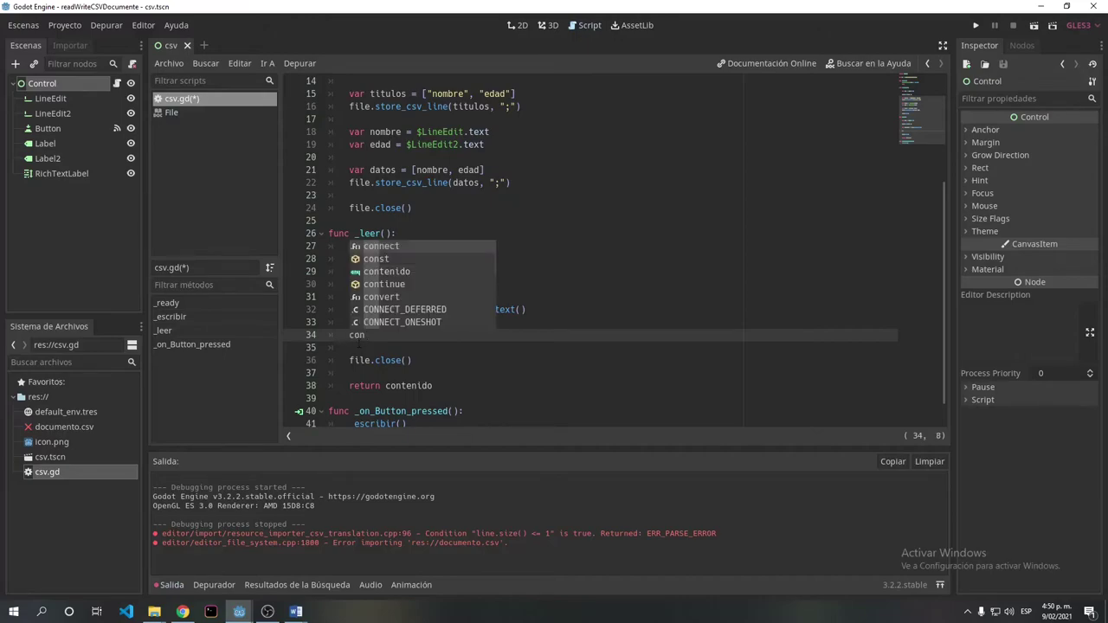
type("te")
key("Return")
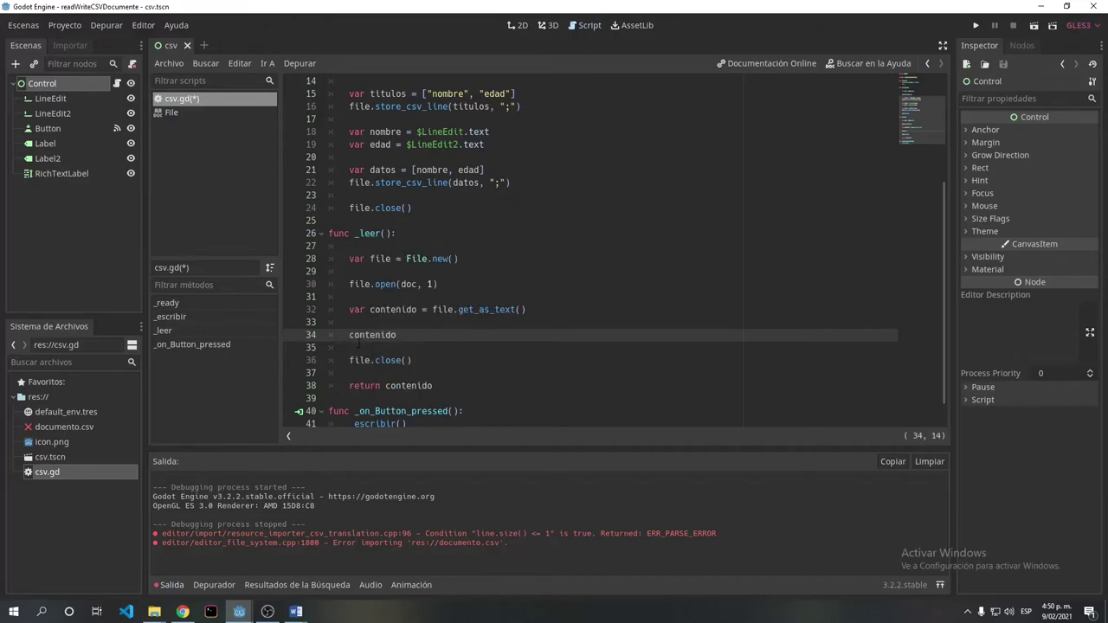
type(" = con")
type("te")
key("Return")
Complete it as contenido = contenido.split("\n") and add blank lines below.
type(".s")
type("plit")
type("(")
type("\"")
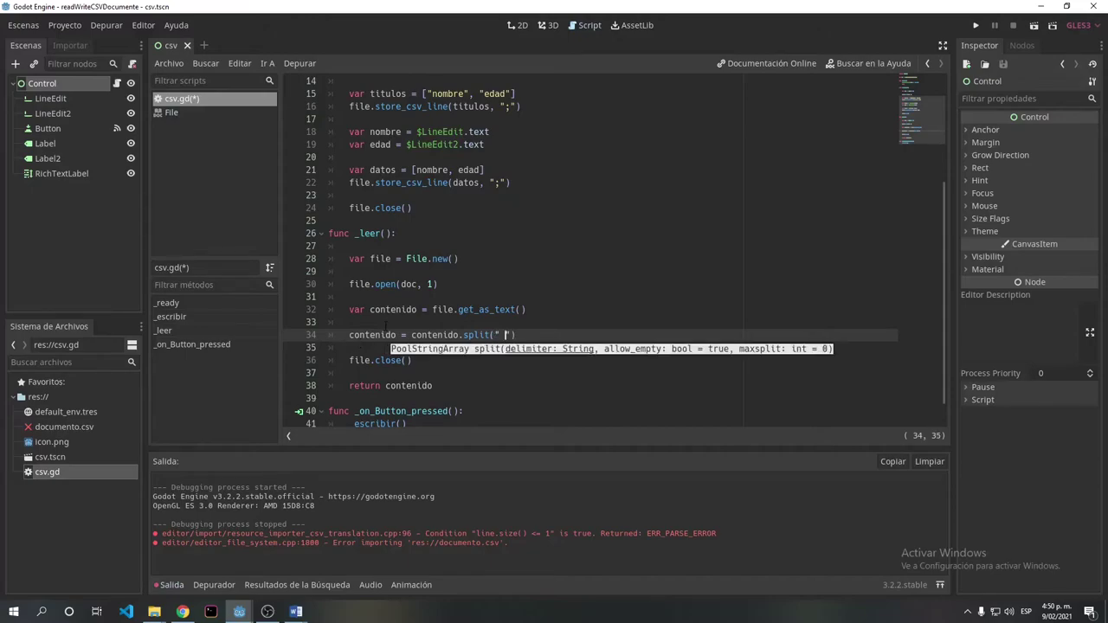
key("BackSpace")
type(",")
key("BackSpace")
type("\\")
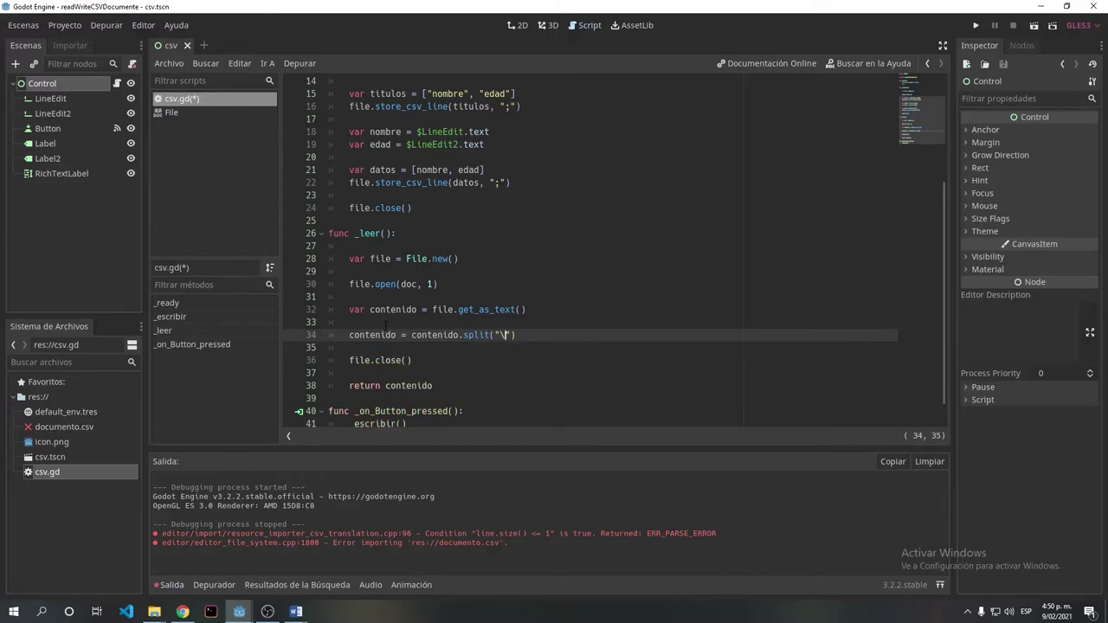
type("n")
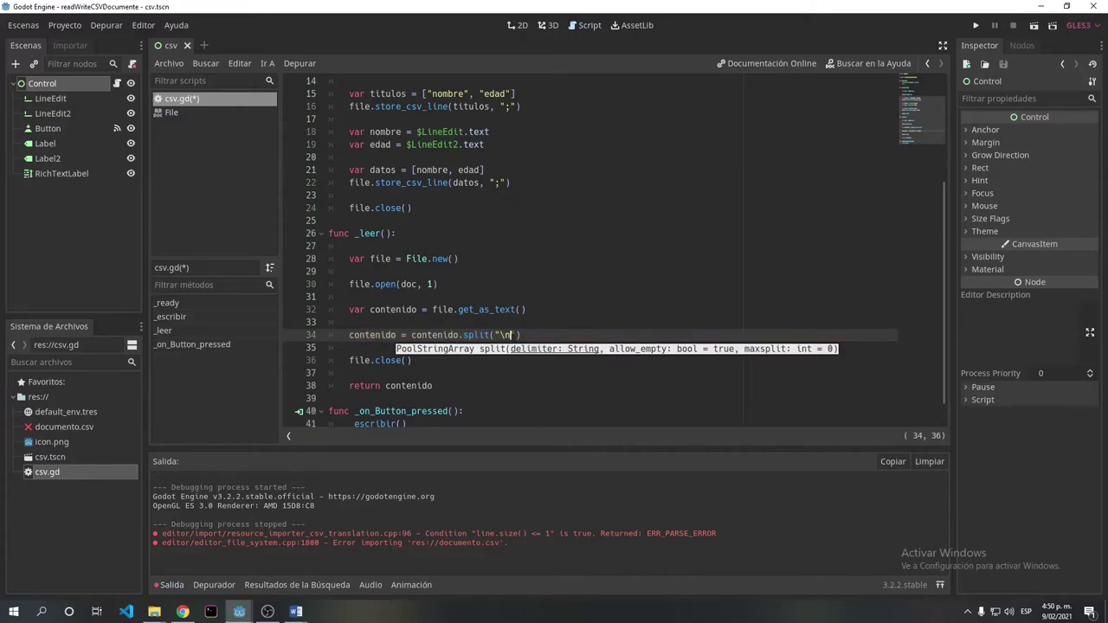
left_click(531, 338)
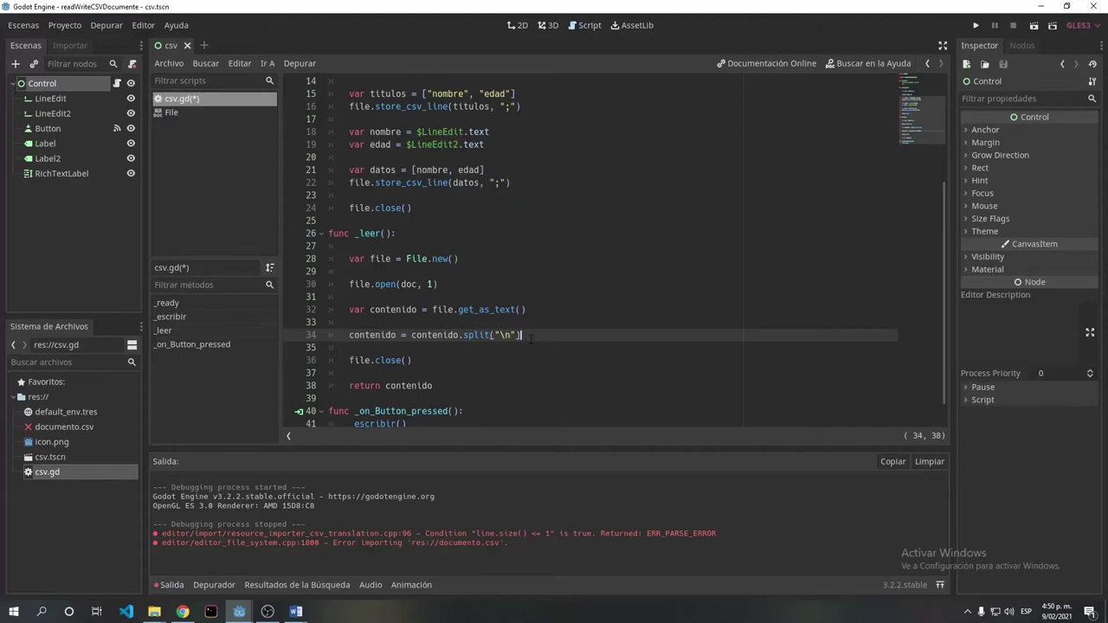
key("Return")
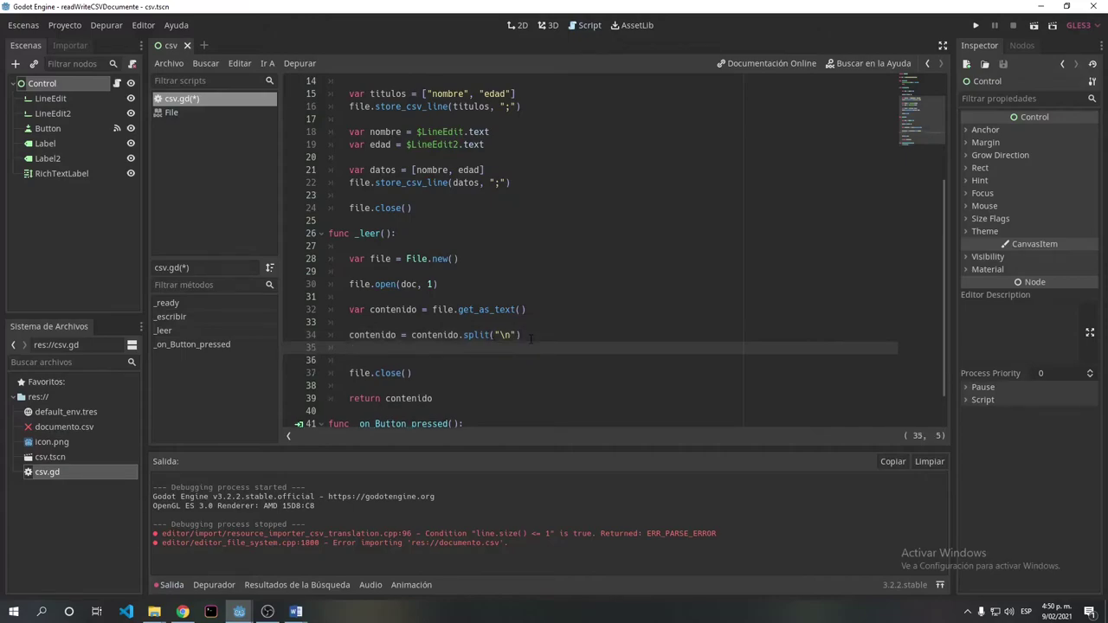
key("Return")
scroll(526, 337, "down", 1)
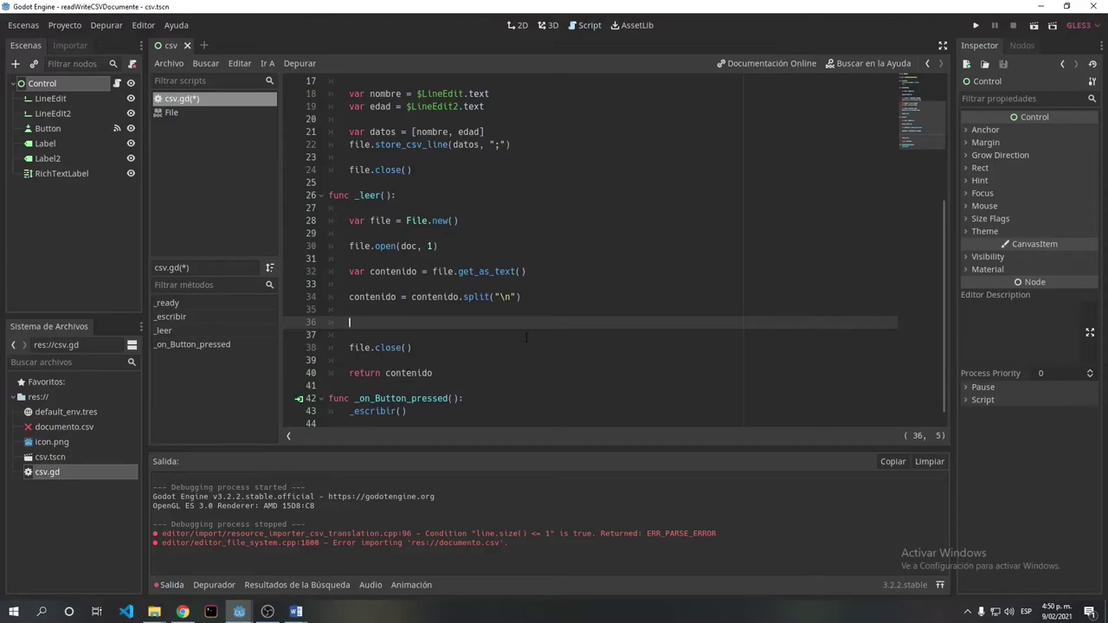
Below the split line, add contenido = Array(contenido) to turn the lines into an array.
type("c")
type("on")
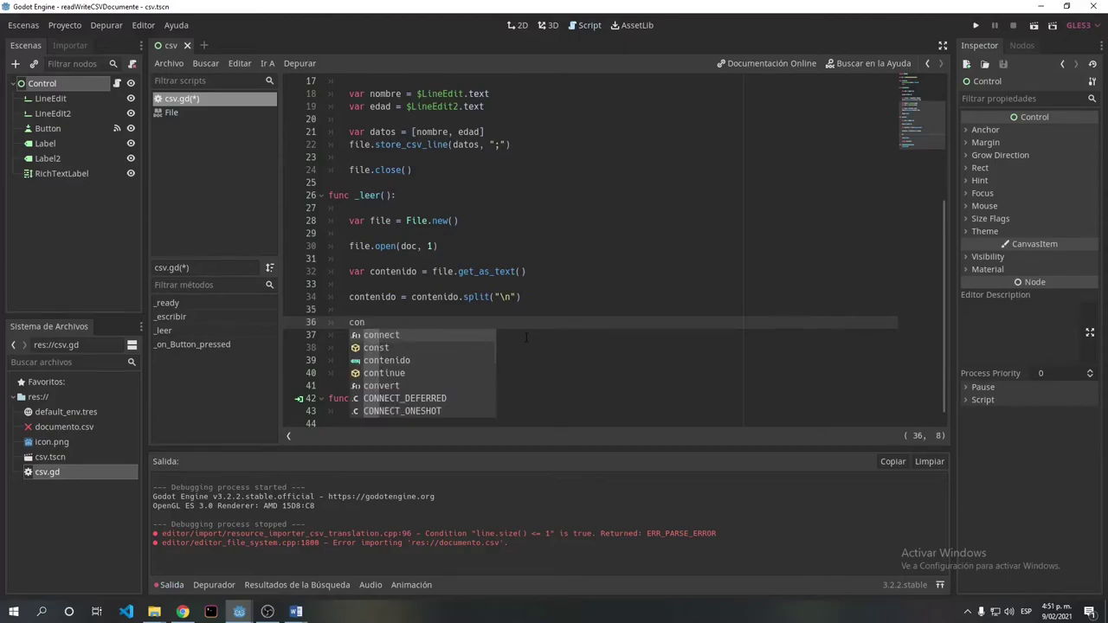
key("Down")
key("Down")
key("Return")
type("= ")
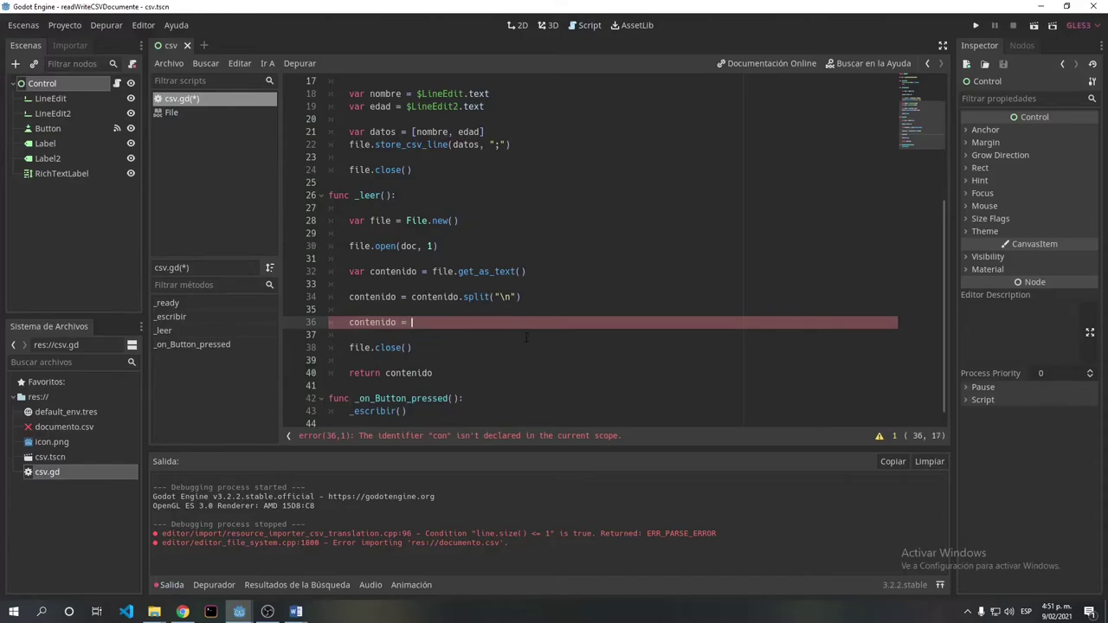
type("Arr")
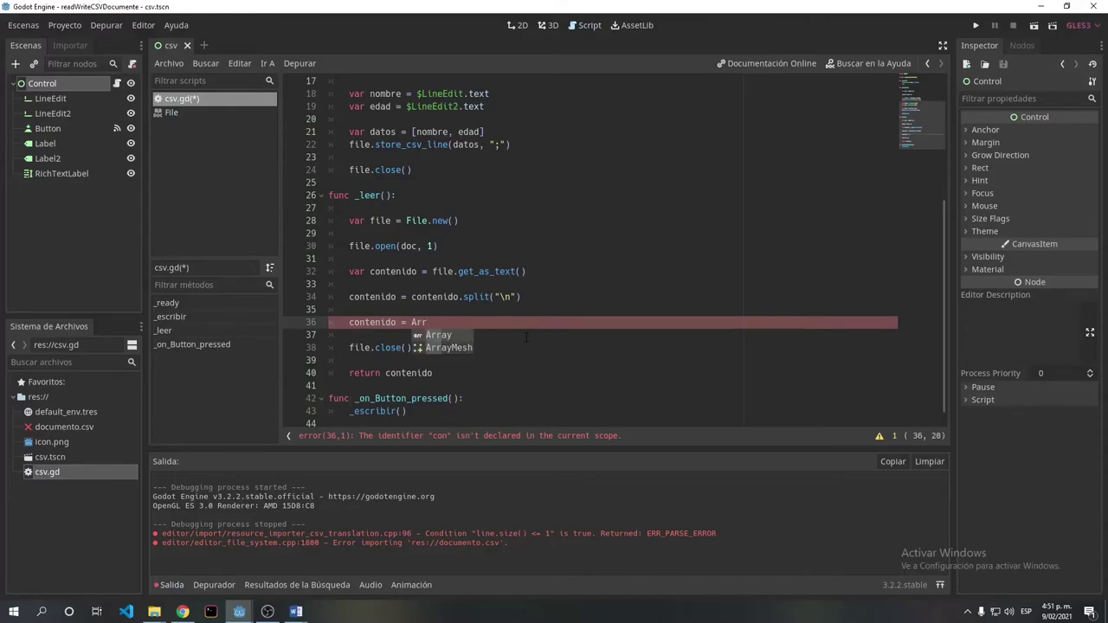
key("Return")
type("(")
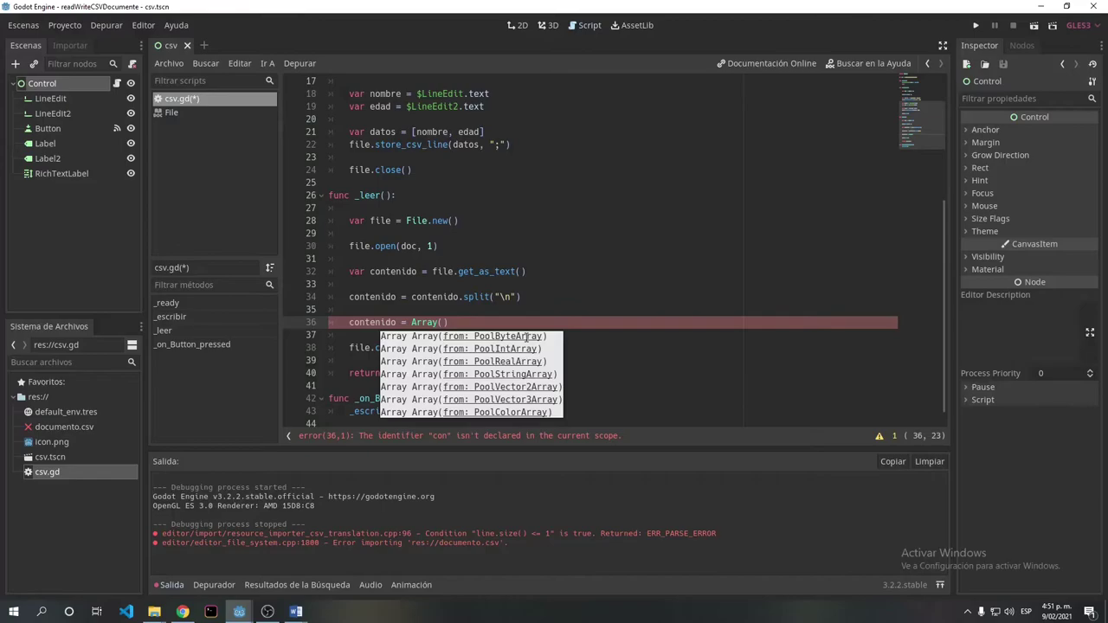
type("co")
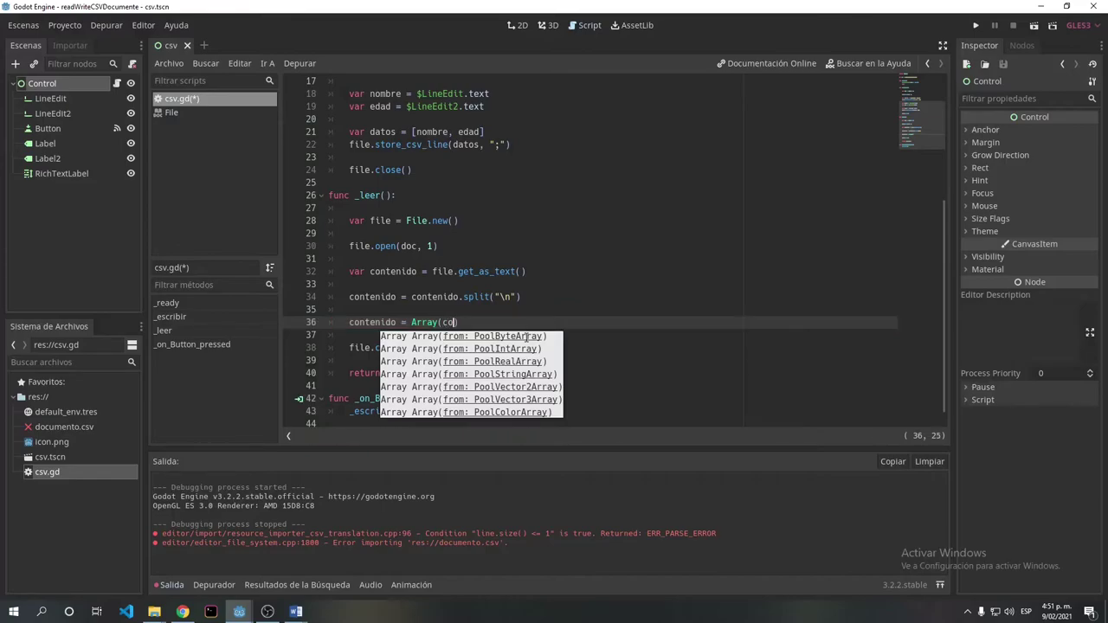
type("n")
key("Down")
key("Down")
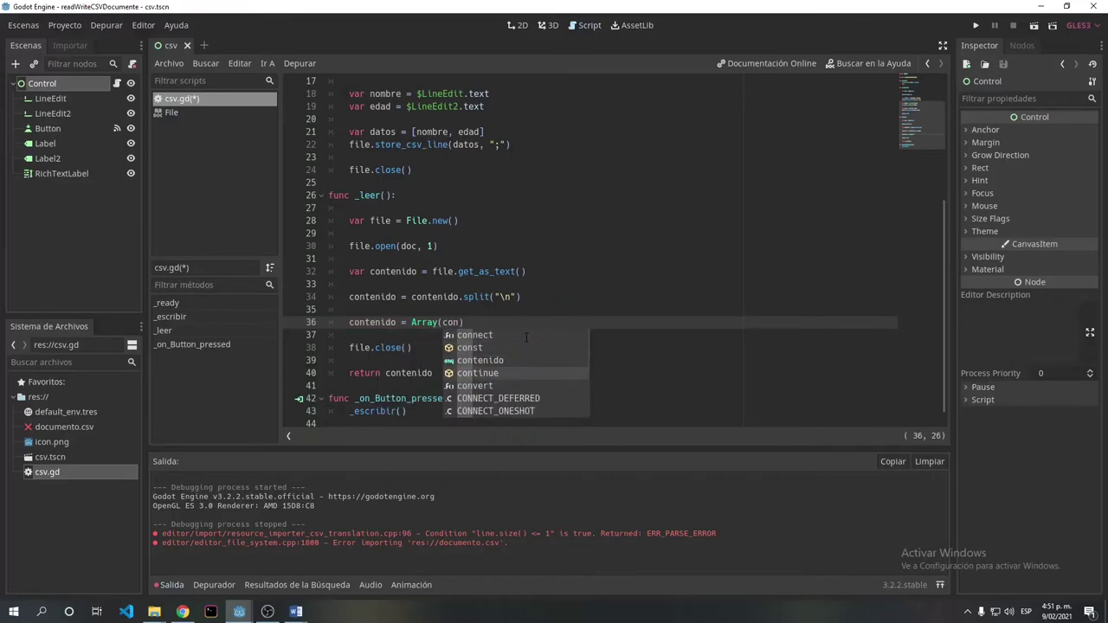
key("Return")
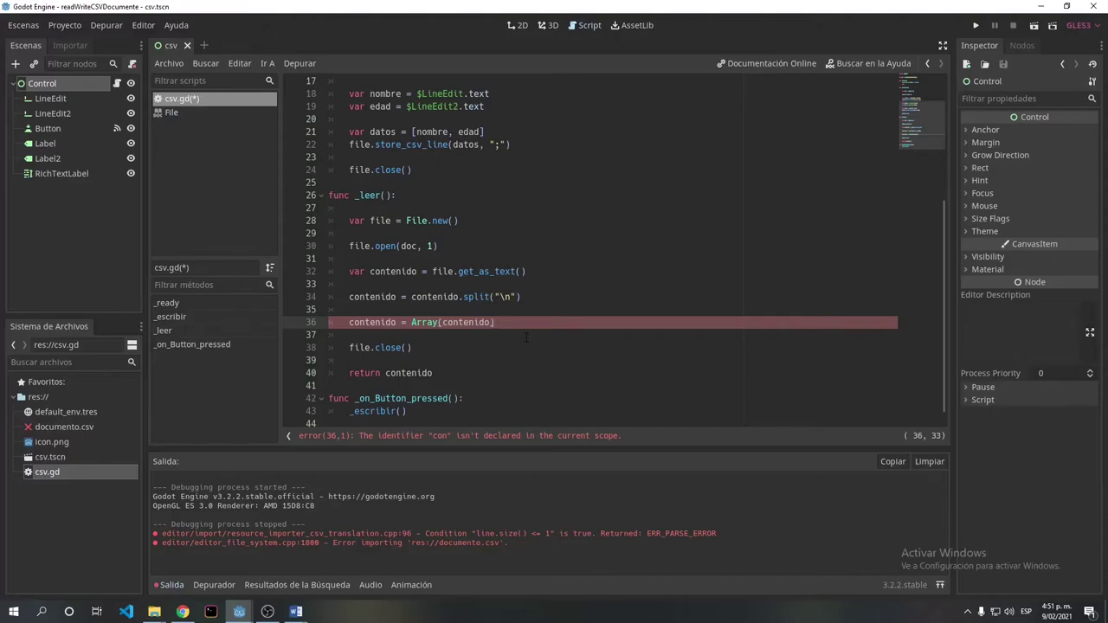
key("Return")
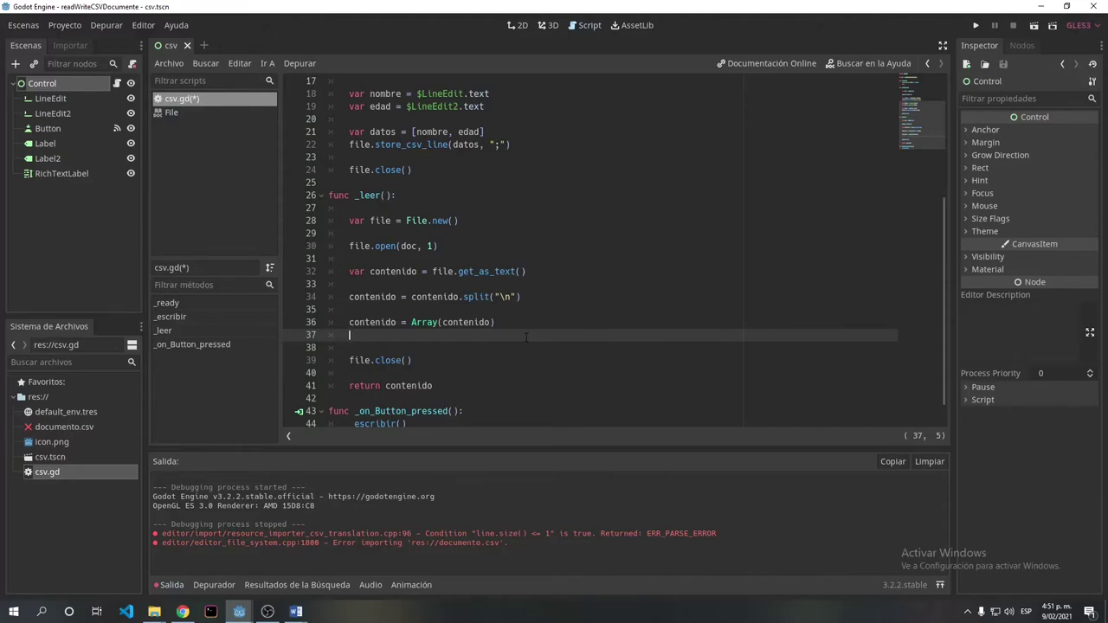
scroll(387, 340, "down", 1)
scroll(387, 340, "up", 6)
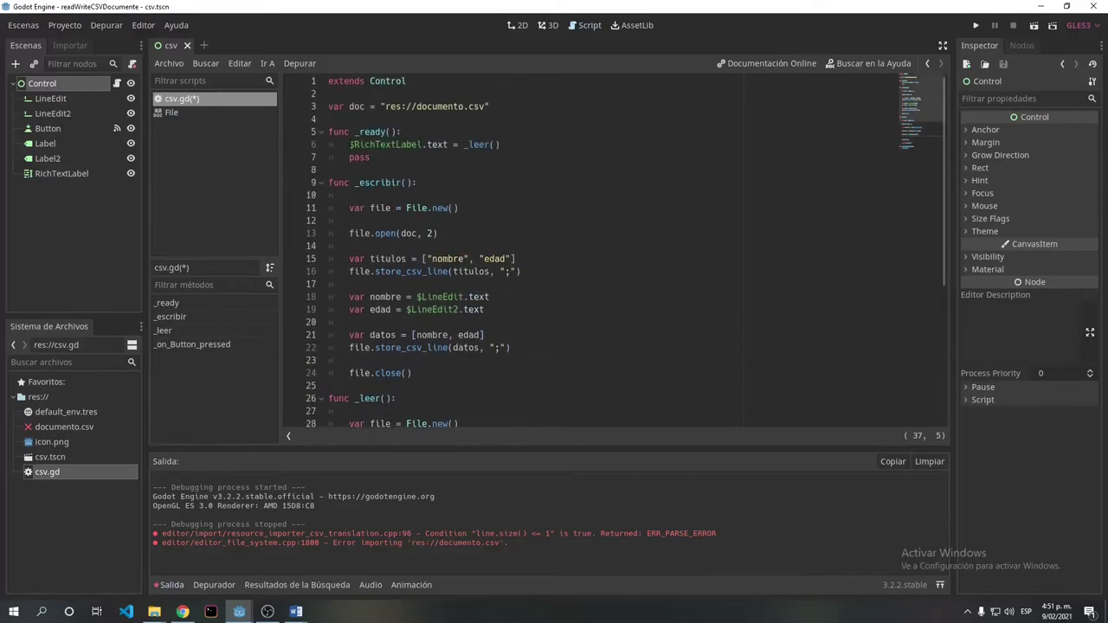
scroll(397, 306, "down", 2)
scroll(397, 306, "down", 3)
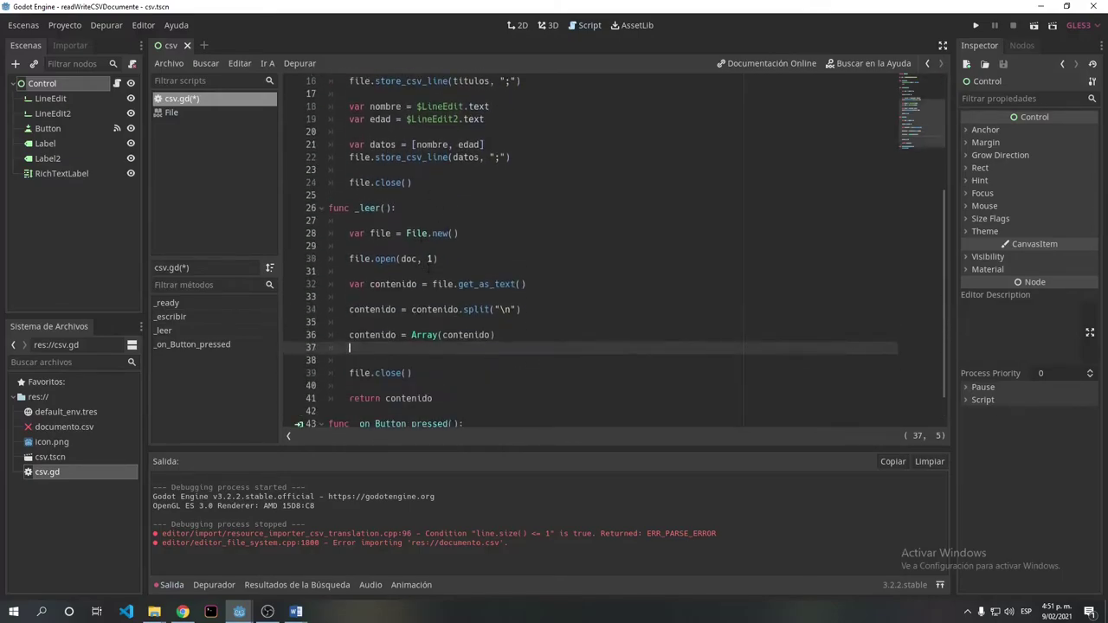
scroll(397, 307, "down", 1)
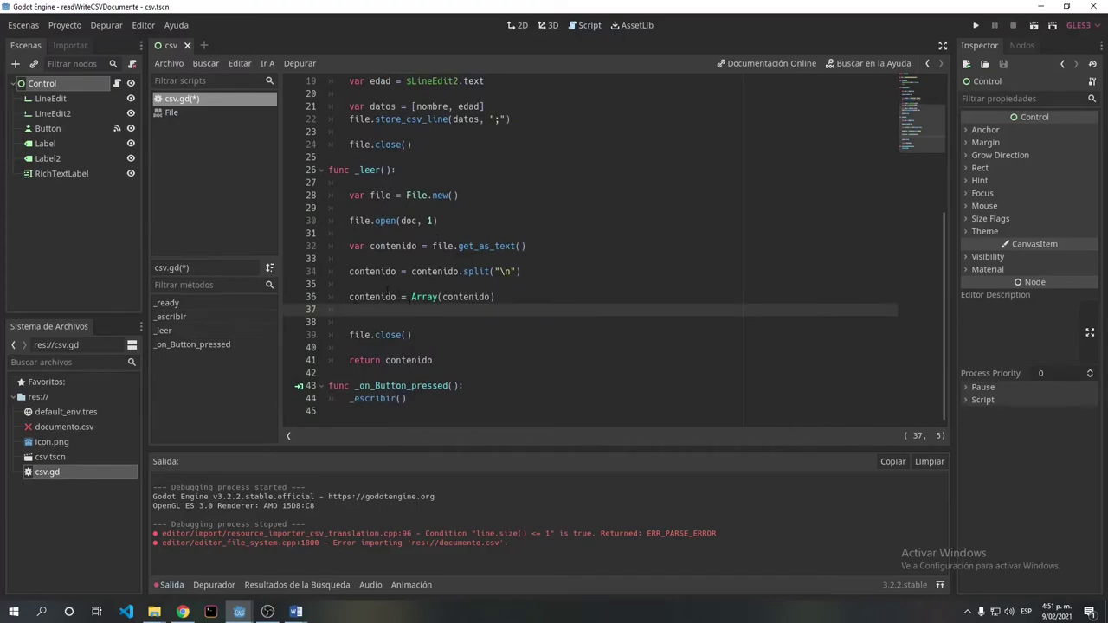
scroll(395, 296, "up", 5)
scroll(390, 292, "up", 1)
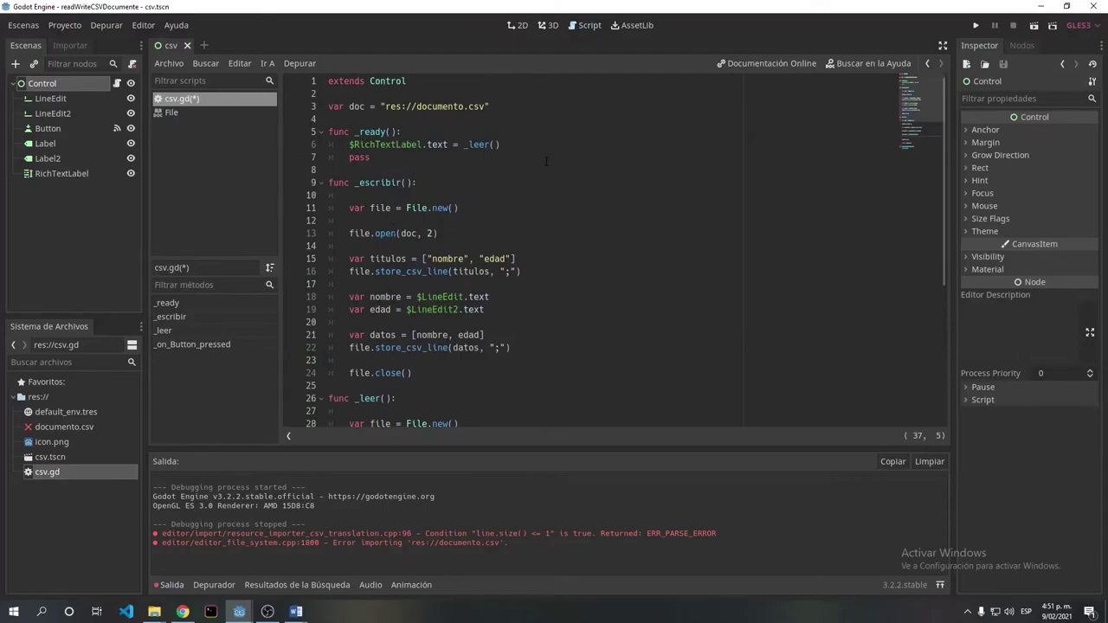
Comment out the $RichTextLabel line in _ready and add print(_leer()) below it.
left_click(349, 145)
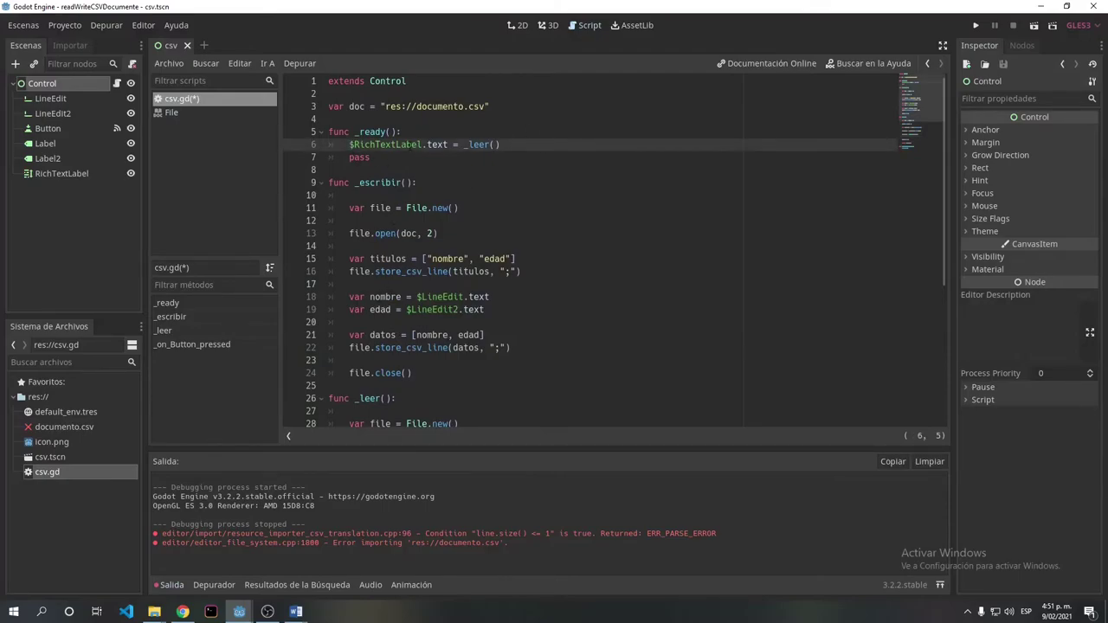
type("#")
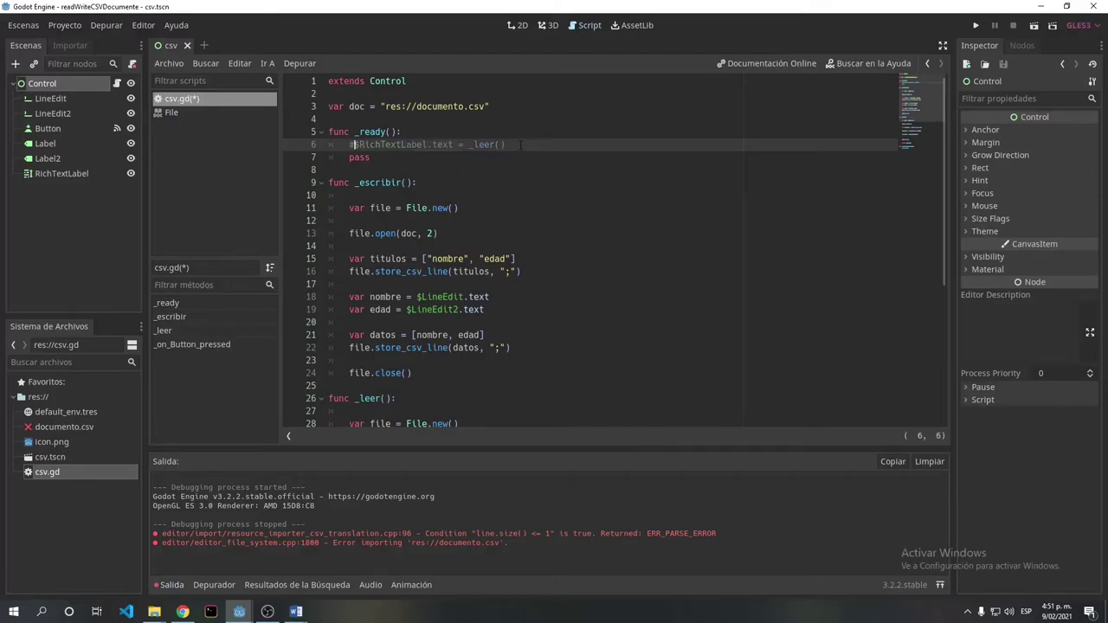
left_click(520, 144)
key("Return")
type("print")
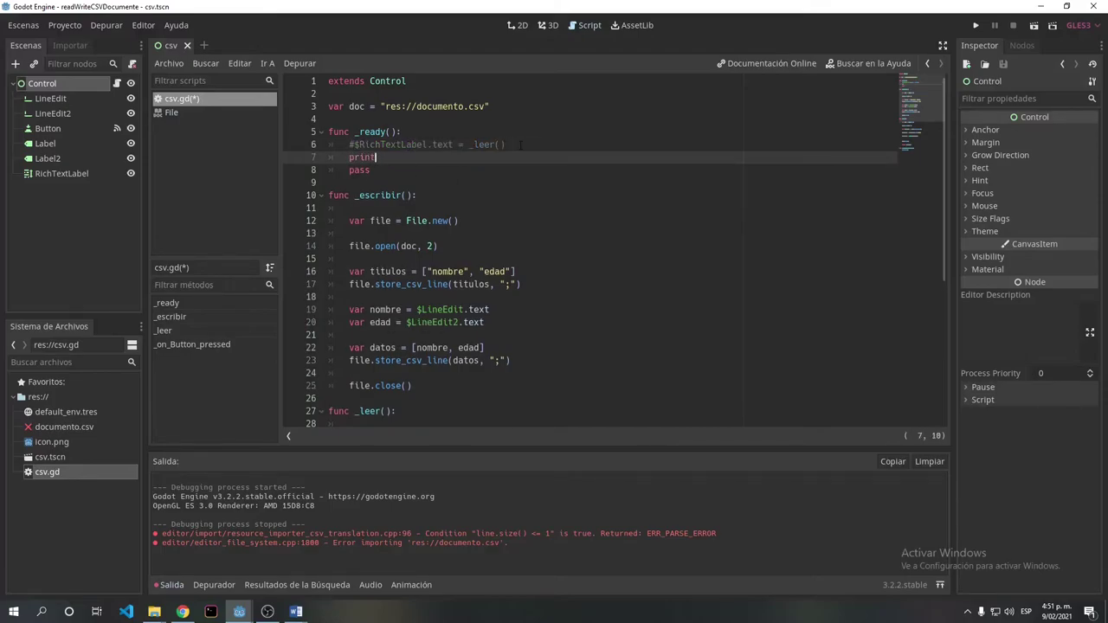
type("(")
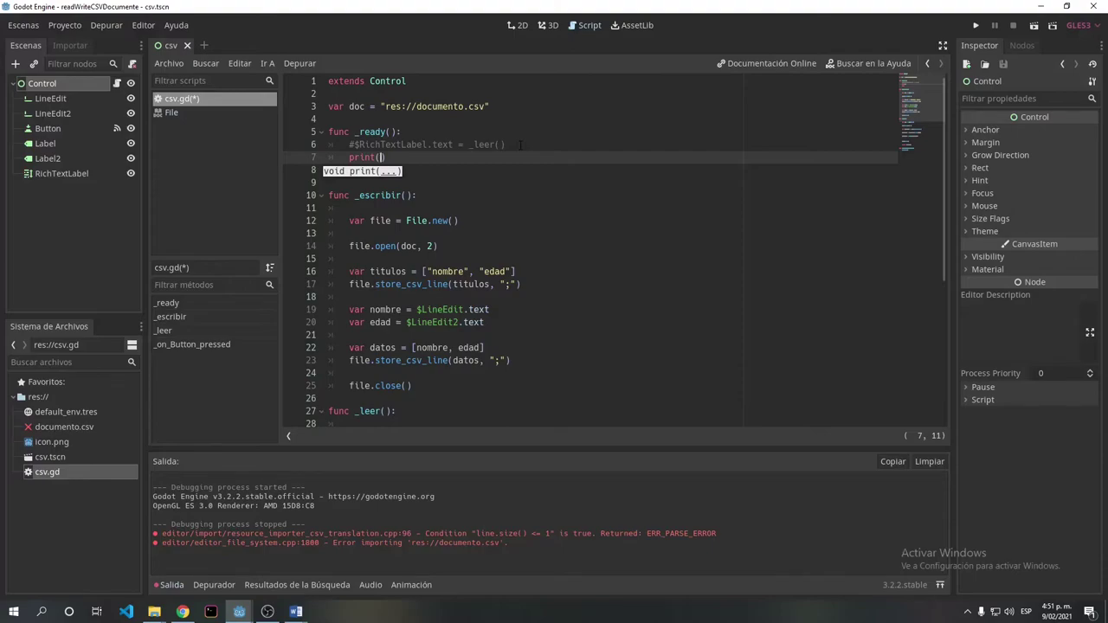
type("_leer()")
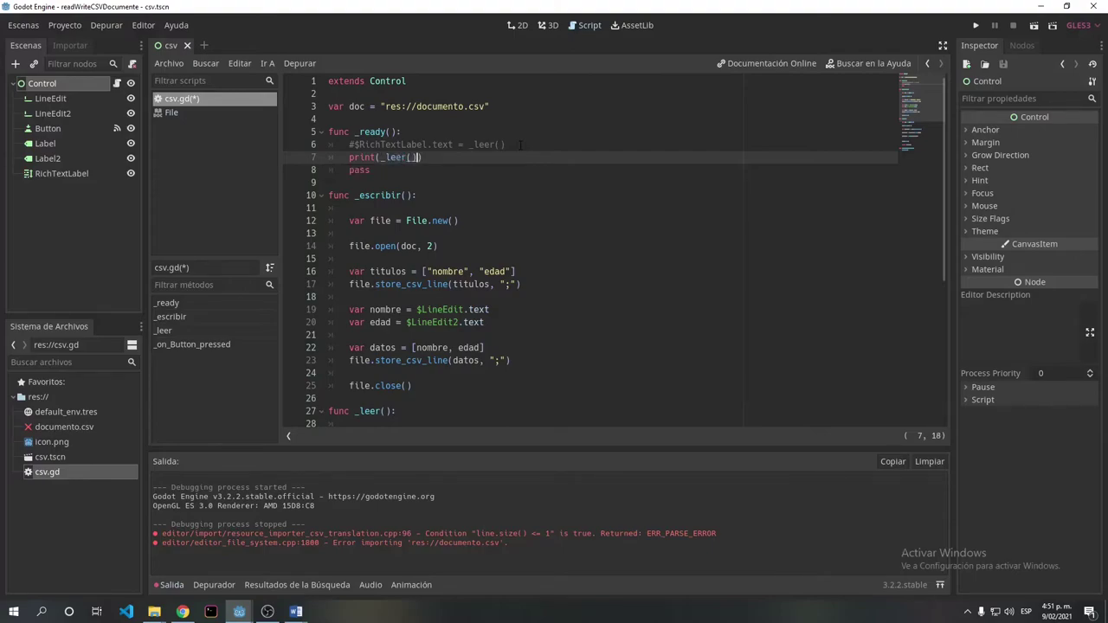
Run the scene to check the CSV printed as an array.
scroll(659, 76, "down", 2)
scroll(659, 76, "down", 3)
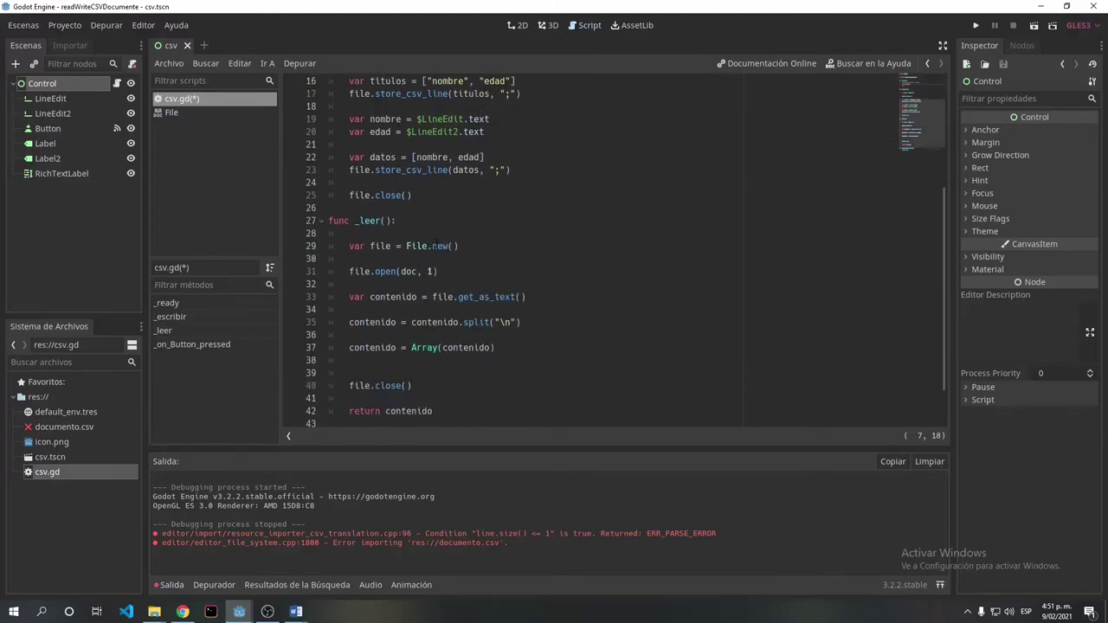
scroll(658, 77, "down", 1)
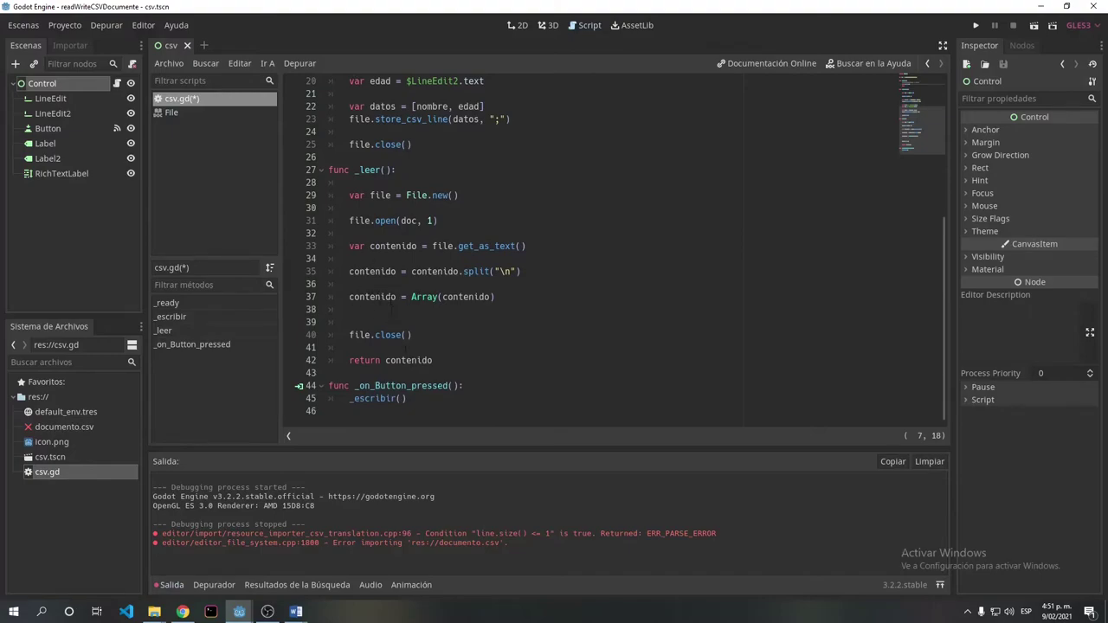
left_click(1033, 26)
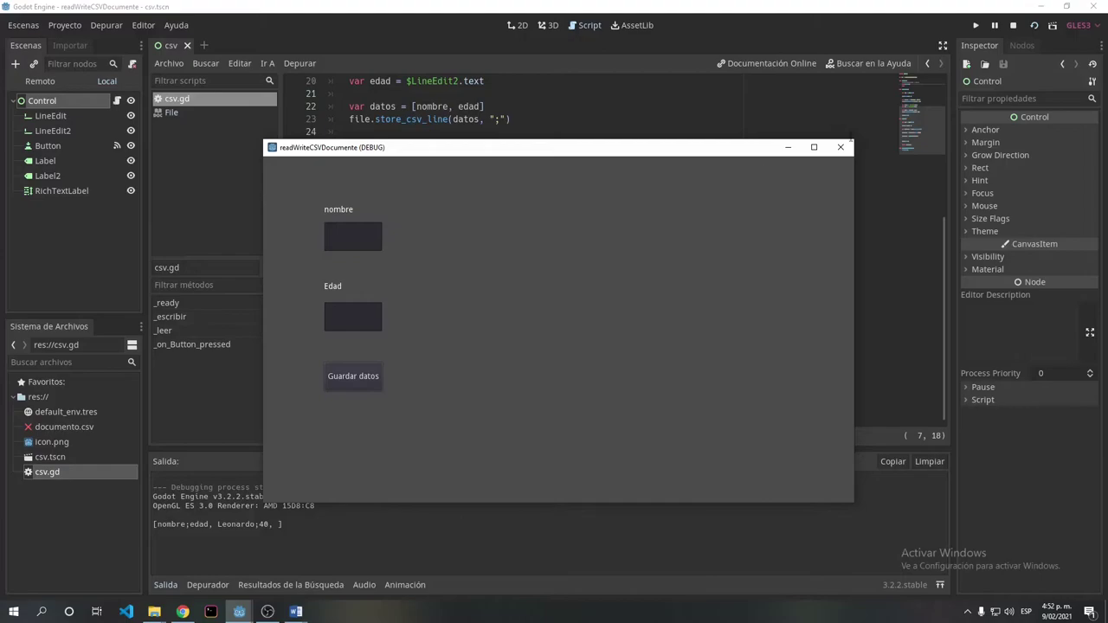
Close the readWriteCSVDocument debug window to stop the scene.
left_click(840, 147)
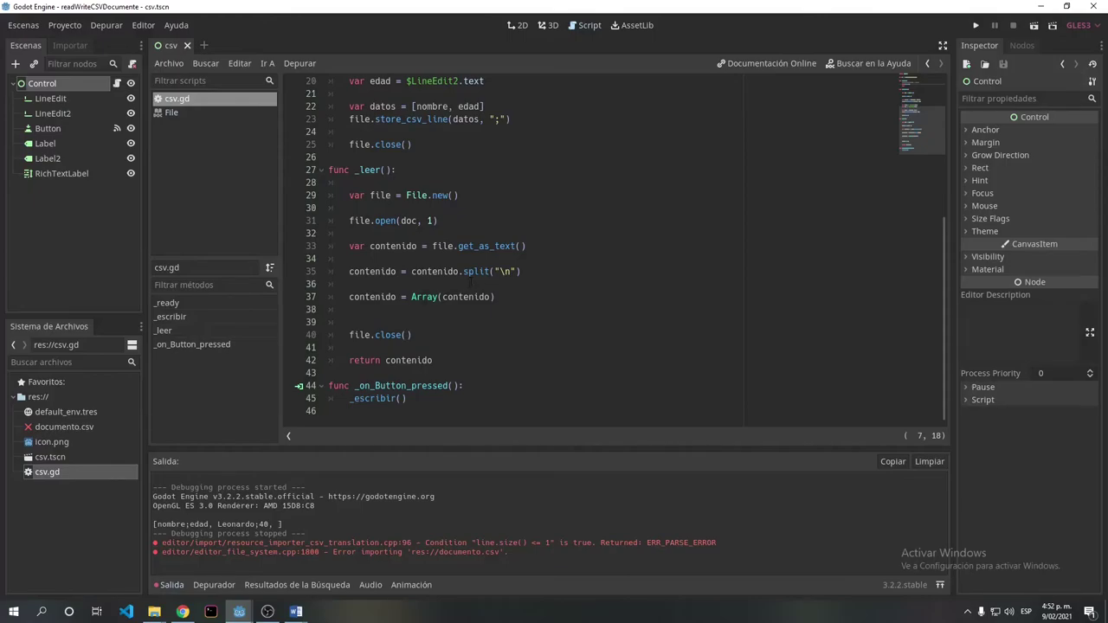
Add contenido.erase("") after the Array conversion in _leer and rerun the scene.
left_click(505, 301)
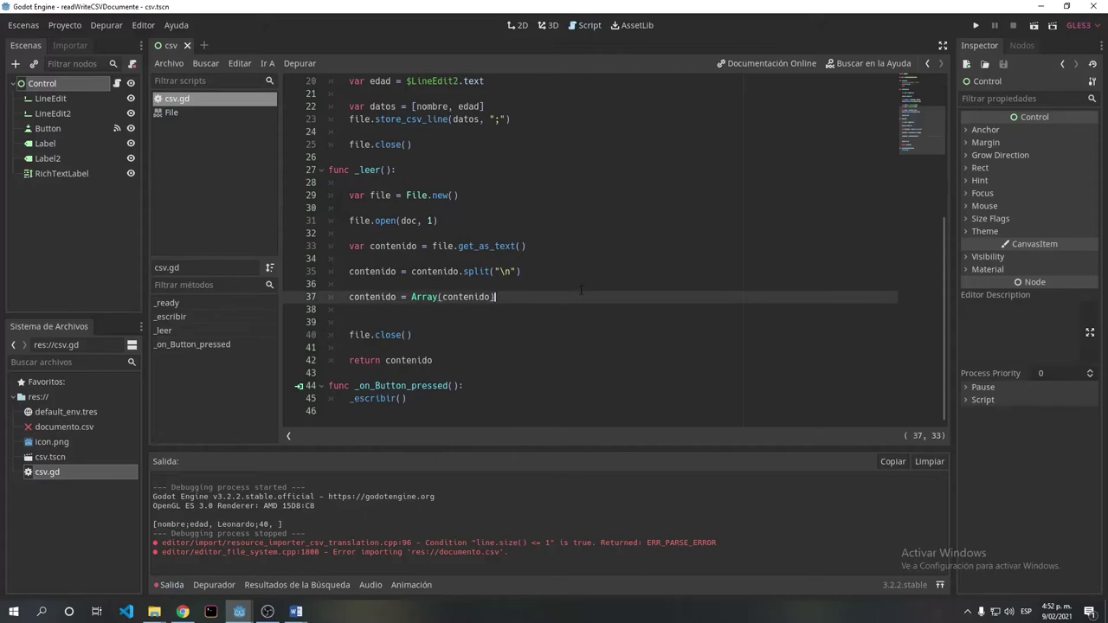
key("Return")
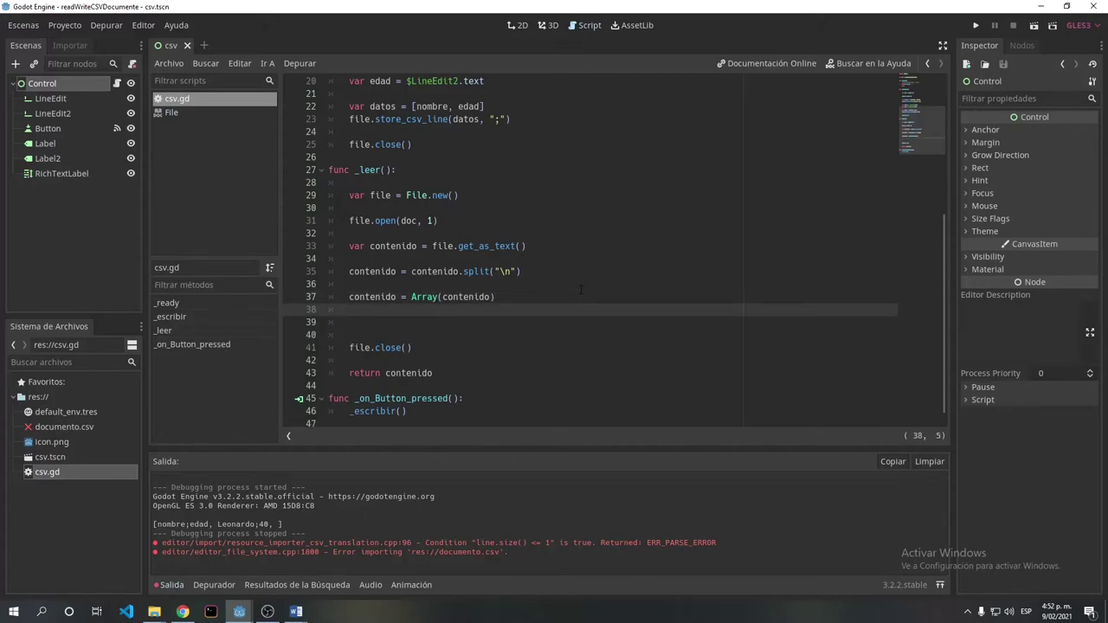
key("Return")
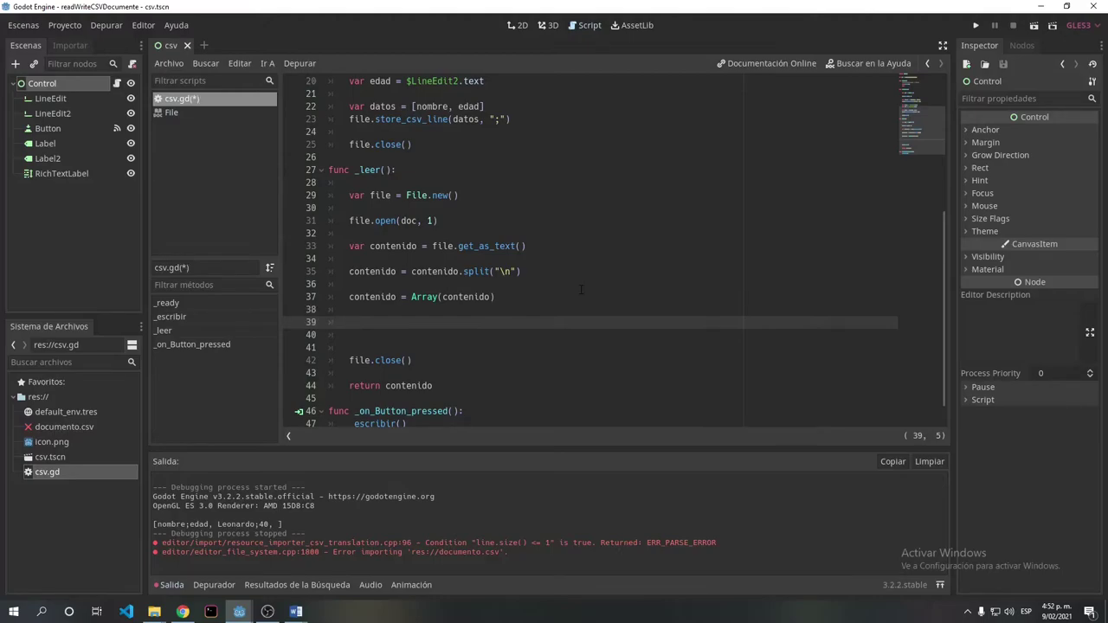
type("co")
type("n")
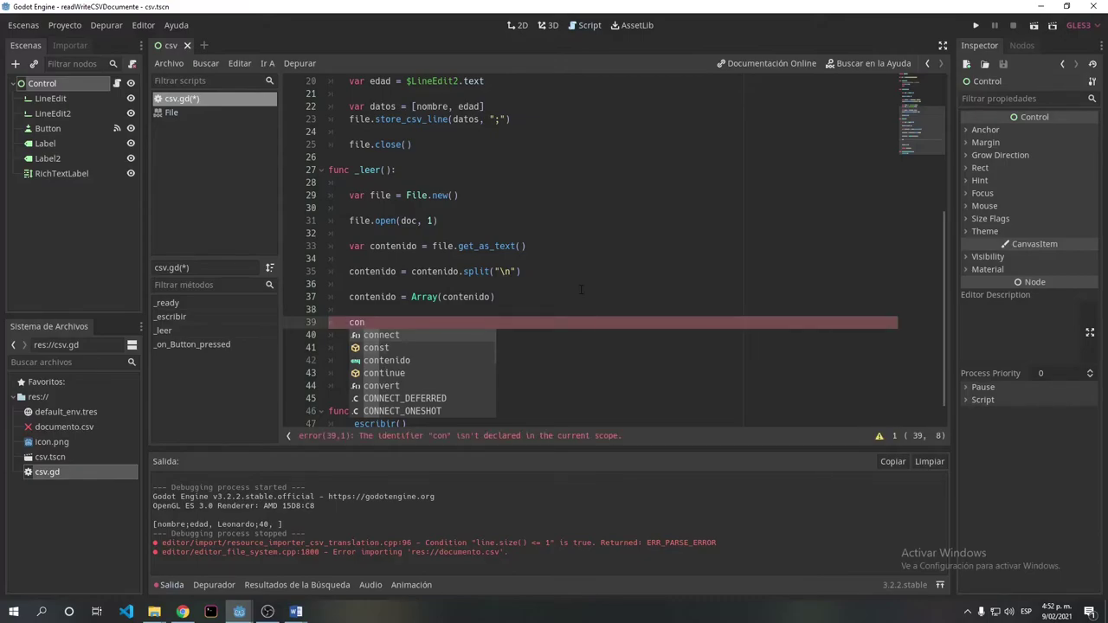
key("Down")
key("Down")
key("Return")
type("=")
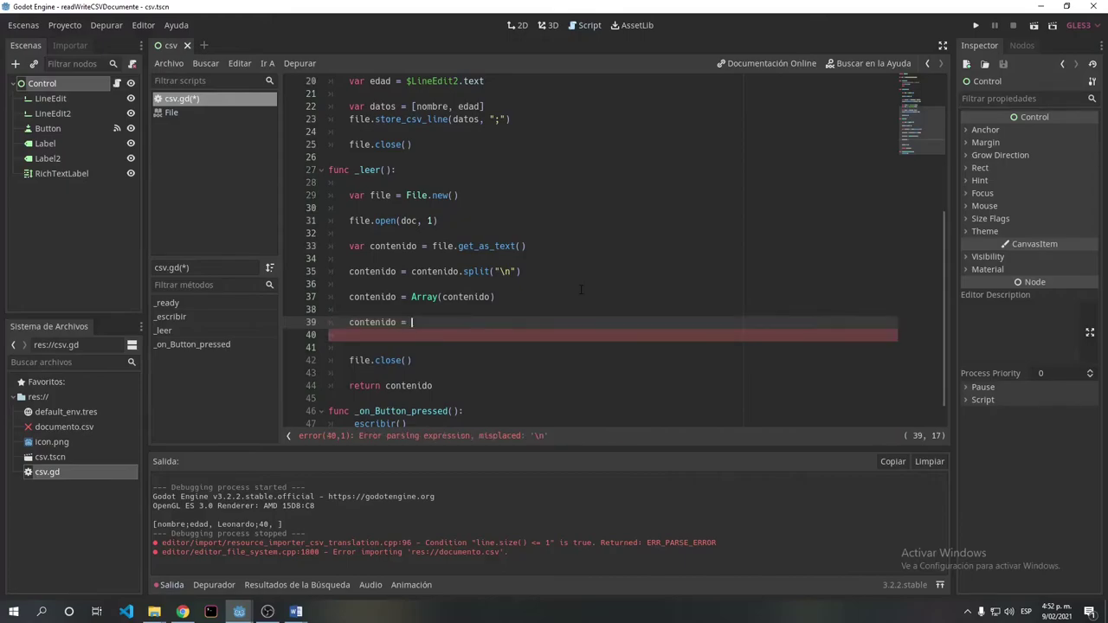
key("BackSpace")
key("BackSpace")
key("BackSpace")
type(".ere")
key("Return")
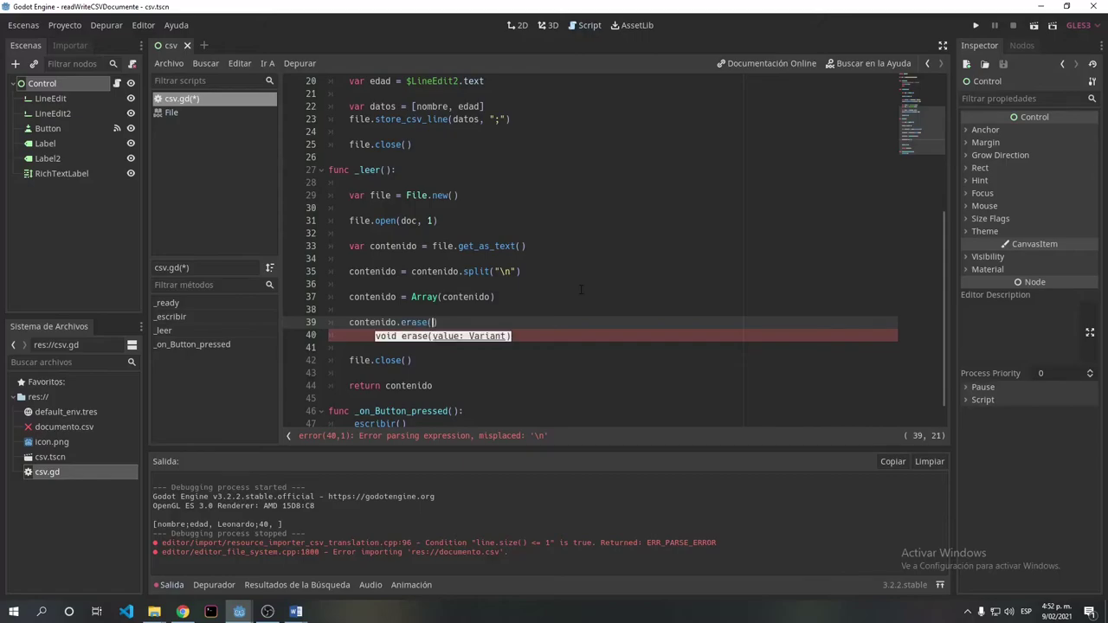
type("\"")
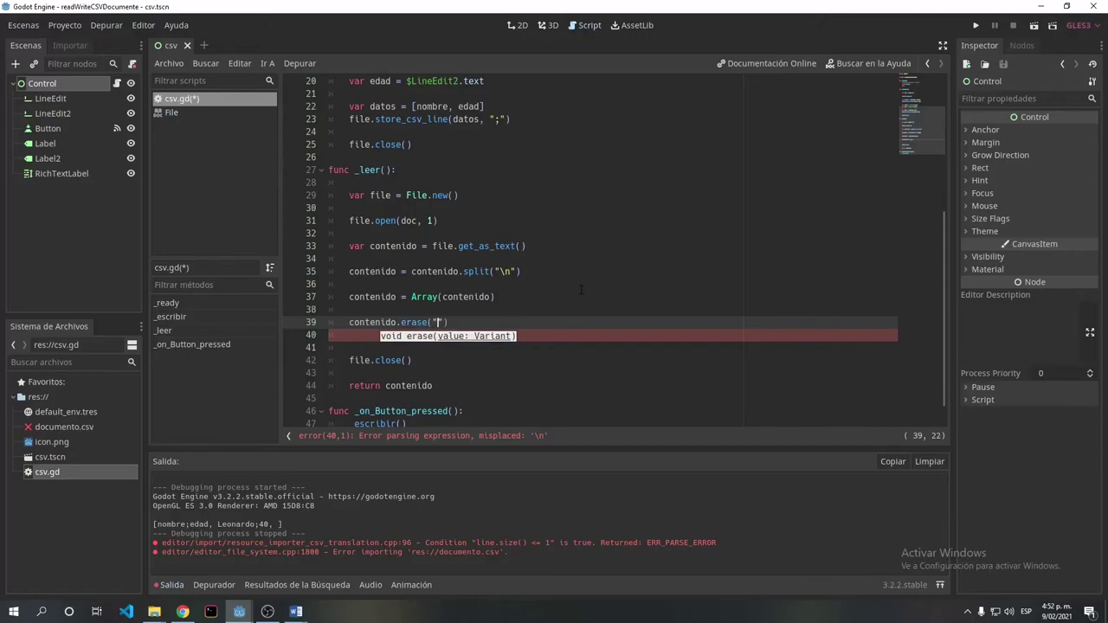
left_click(462, 322)
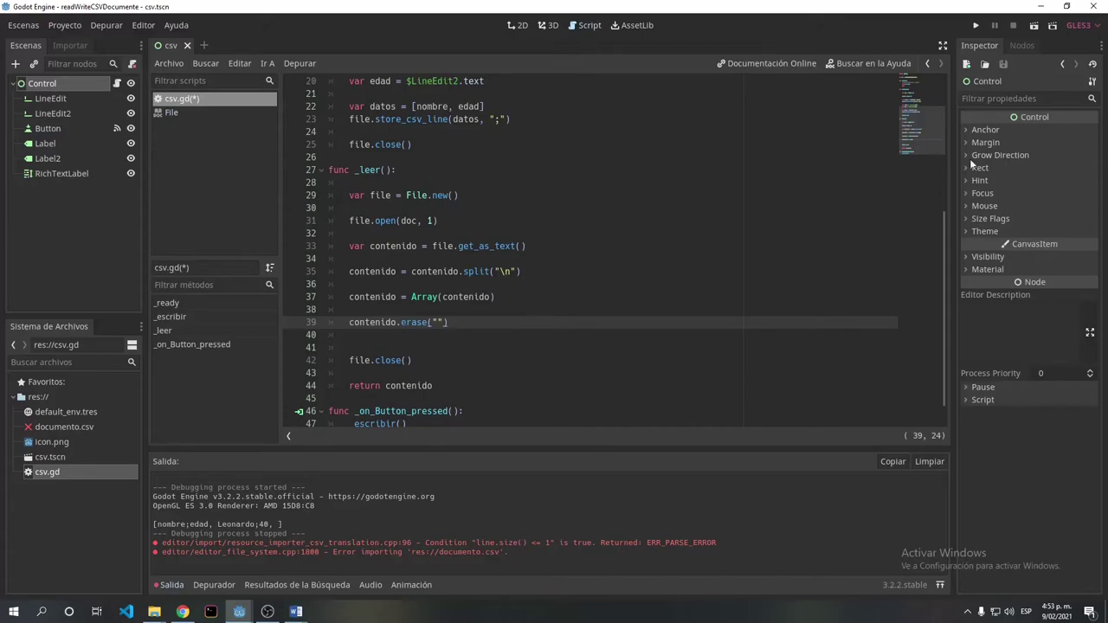
left_click(1030, 25)
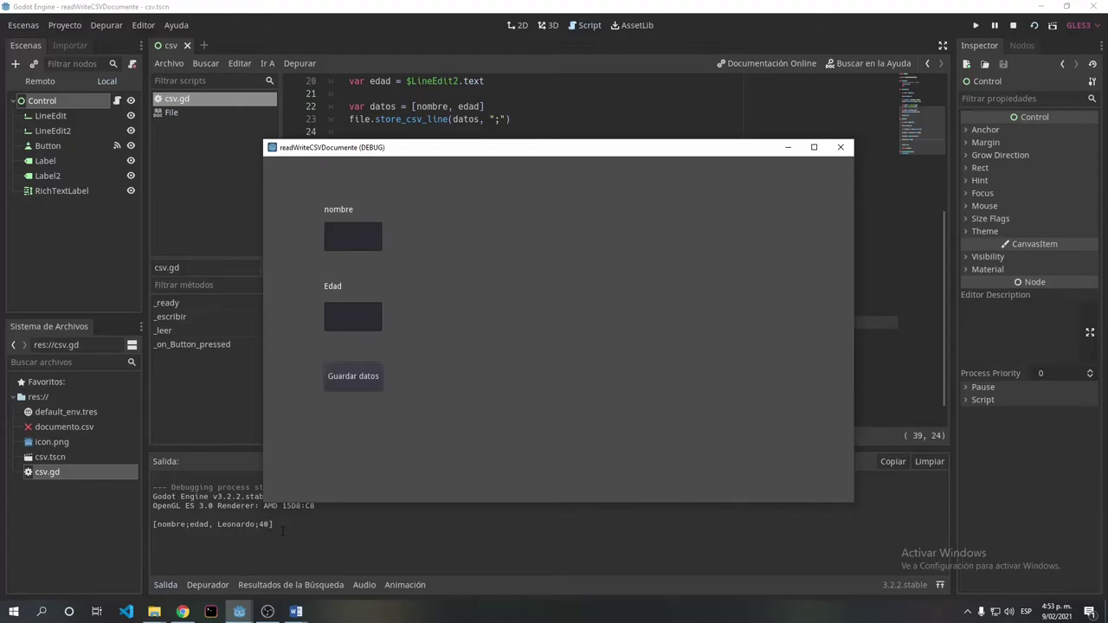
Close the debug game window to stop the test run.
left_click(835, 156)
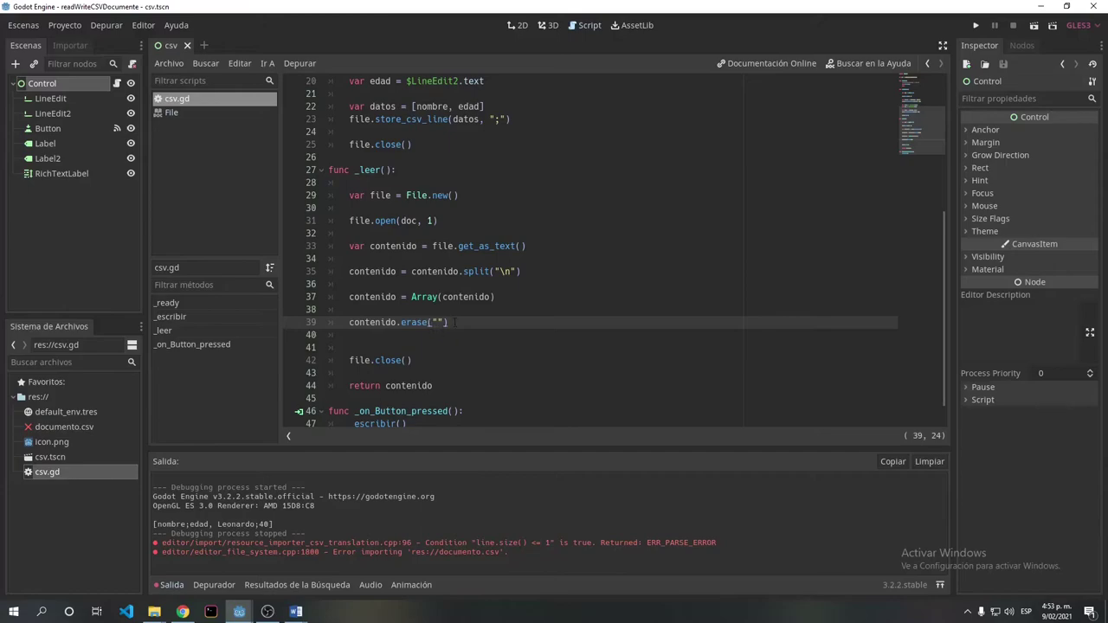
scroll(471, 324, "up", 5)
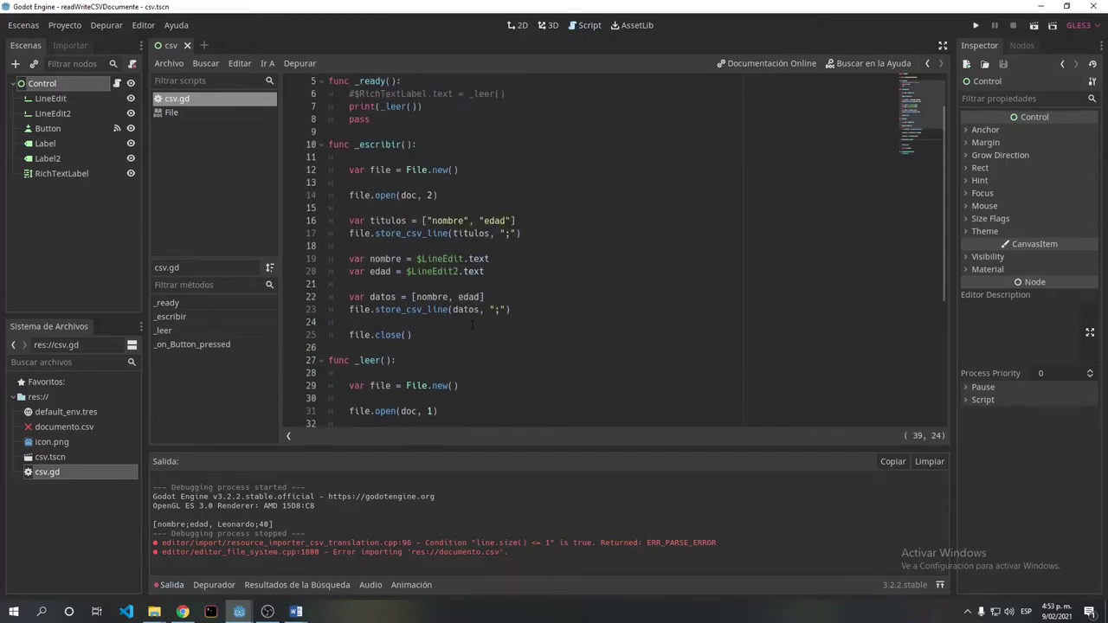
scroll(469, 328, "down", 6)
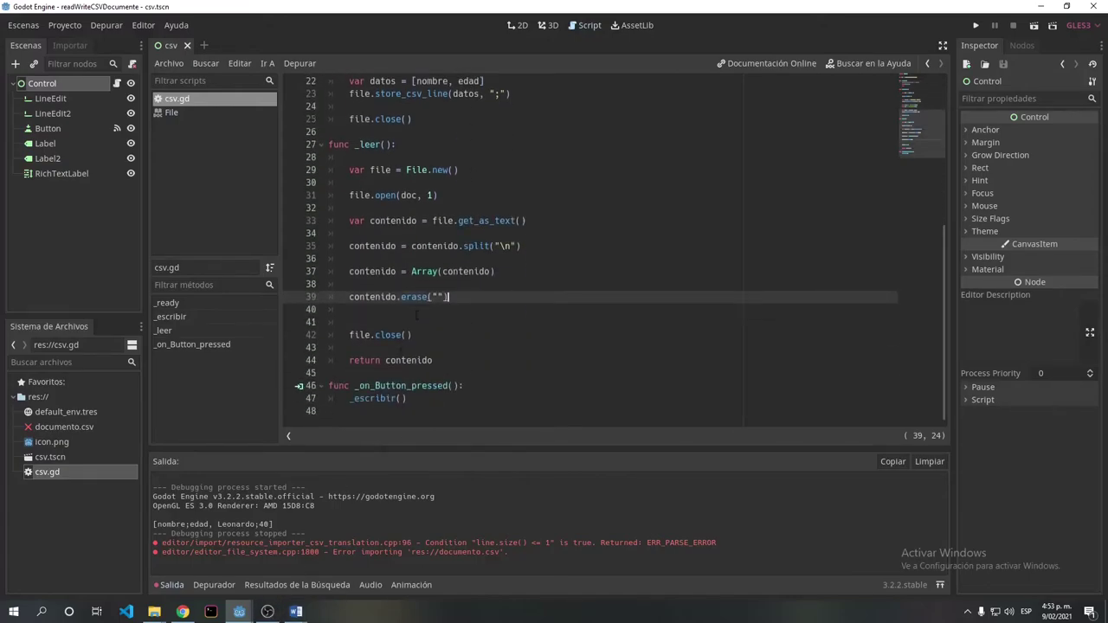
scroll(416, 318, "up", 1)
scroll(416, 318, "down", 1)
scroll(476, 207, "up", 4)
scroll(475, 207, "up", 3)
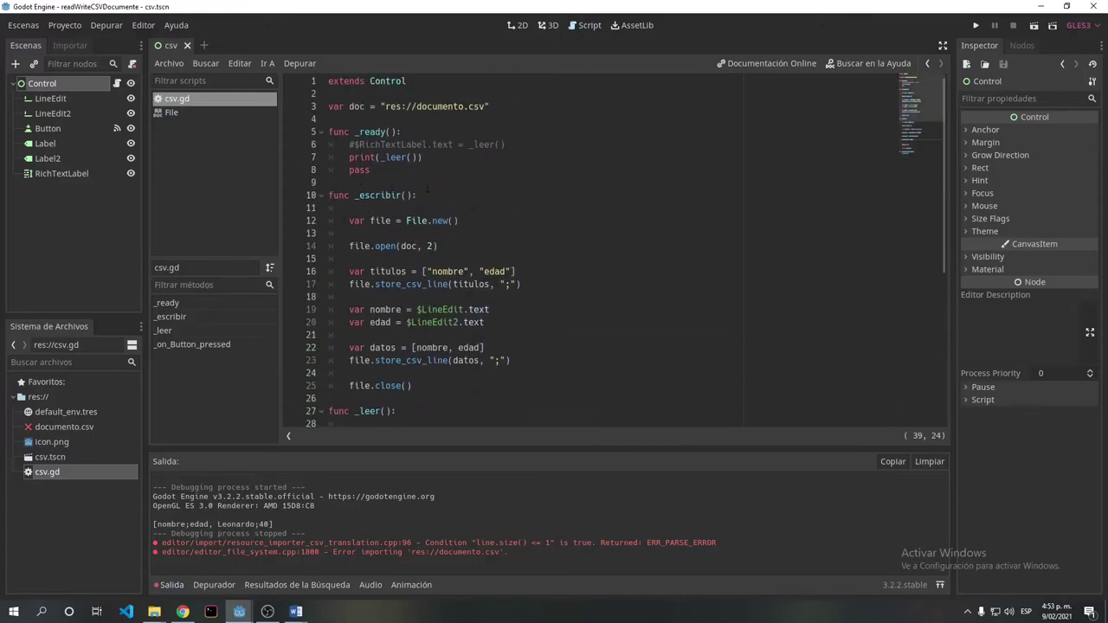
scroll(438, 298, "down", 6)
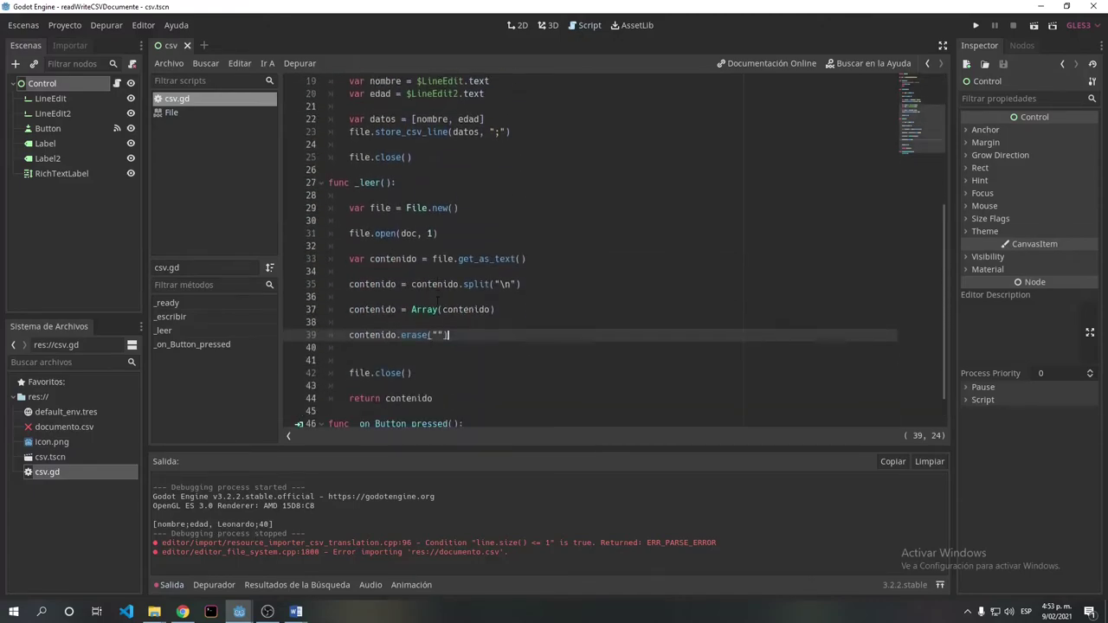
scroll(437, 299, "down", 1)
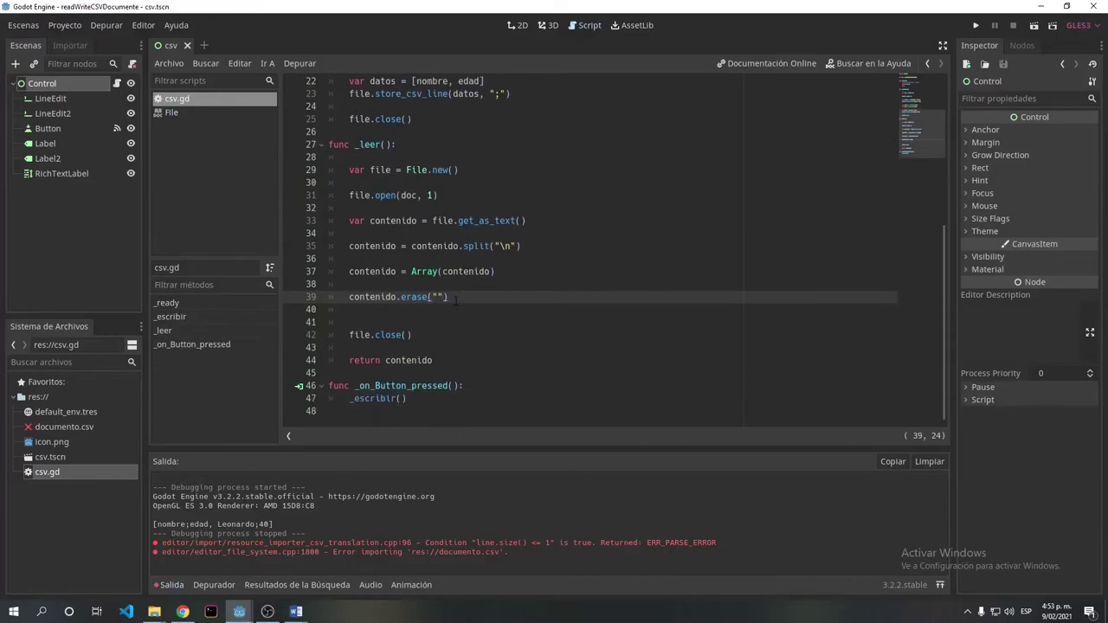
Below the erase call, declare var datos = [].
key("Return")
key("Return")
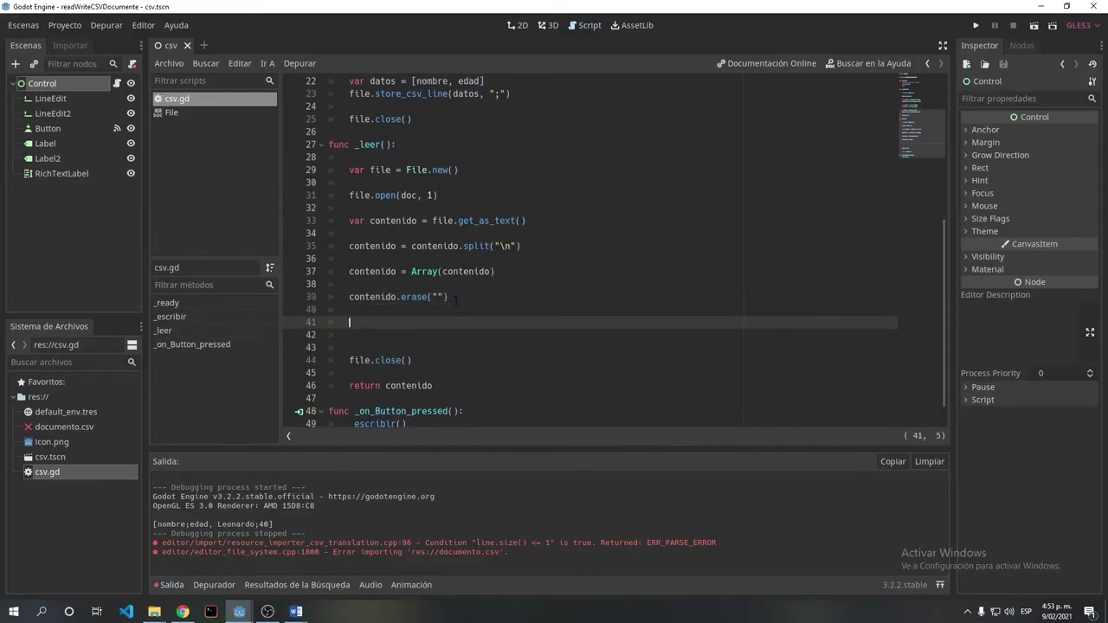
type("var ")
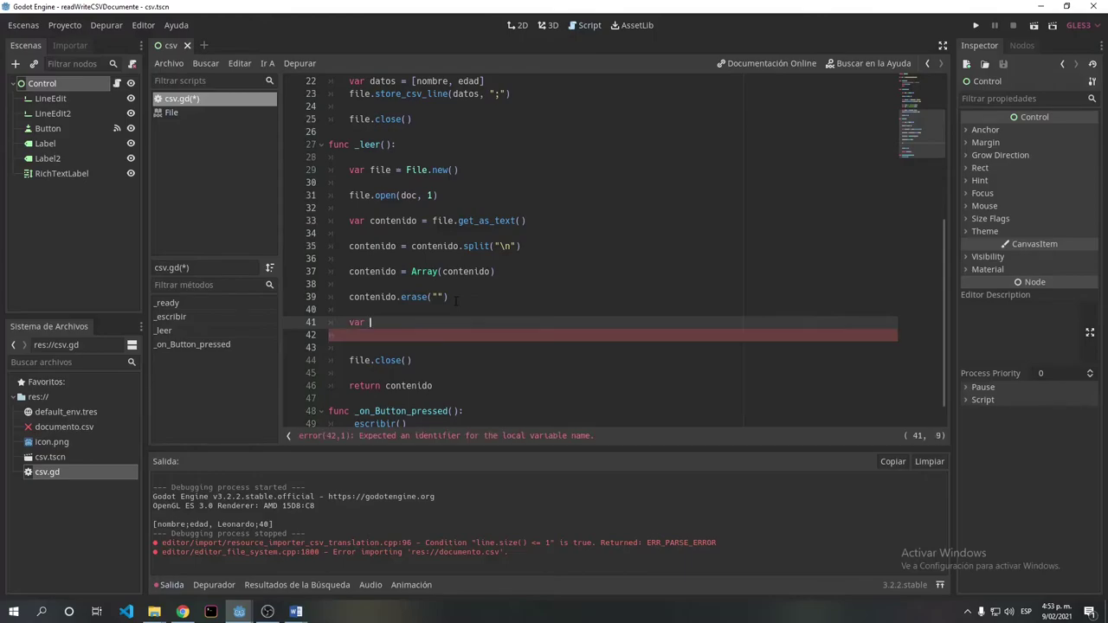
type("datos = ")
type("[")
type("]")
key("Return")
key("Return")
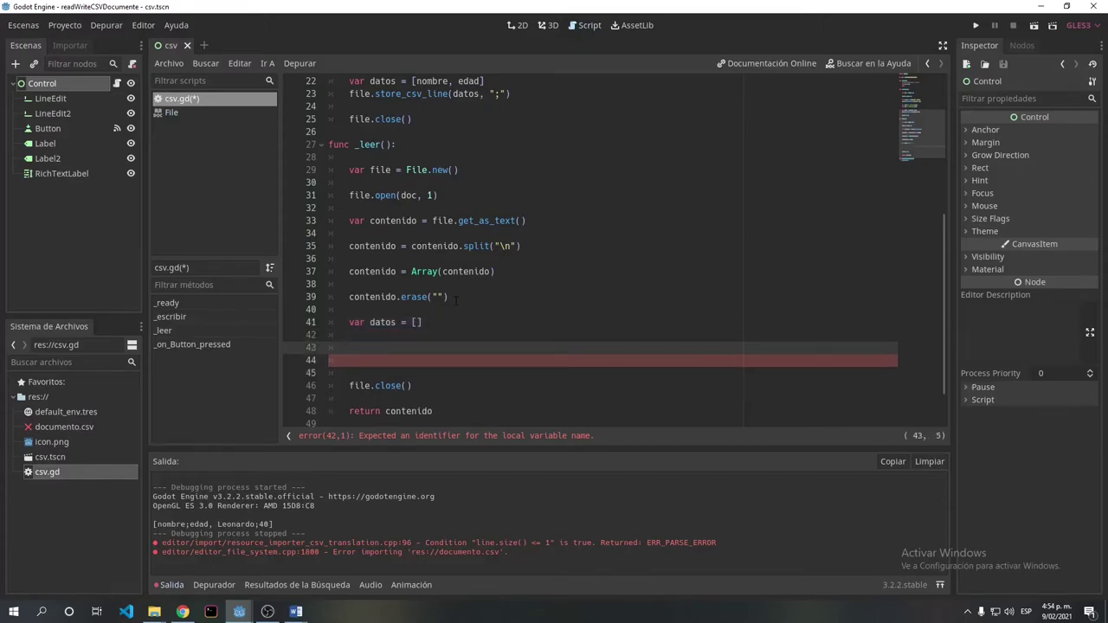
Start a for dato in contenido: loop whose body begins with dato =.
scroll(456, 299, "down", 2)
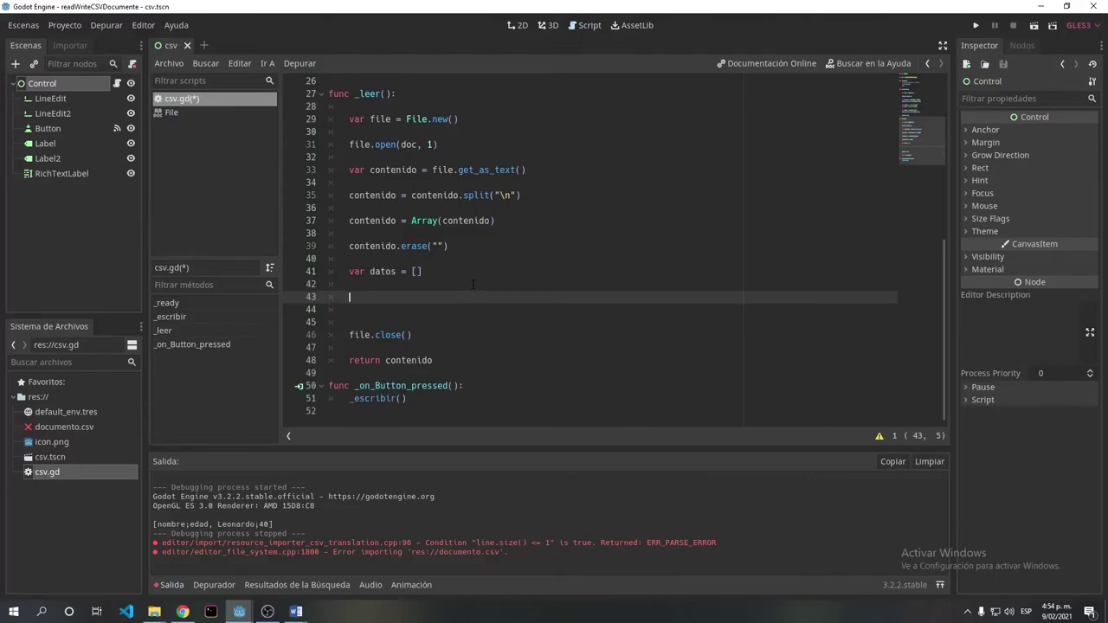
type("for")
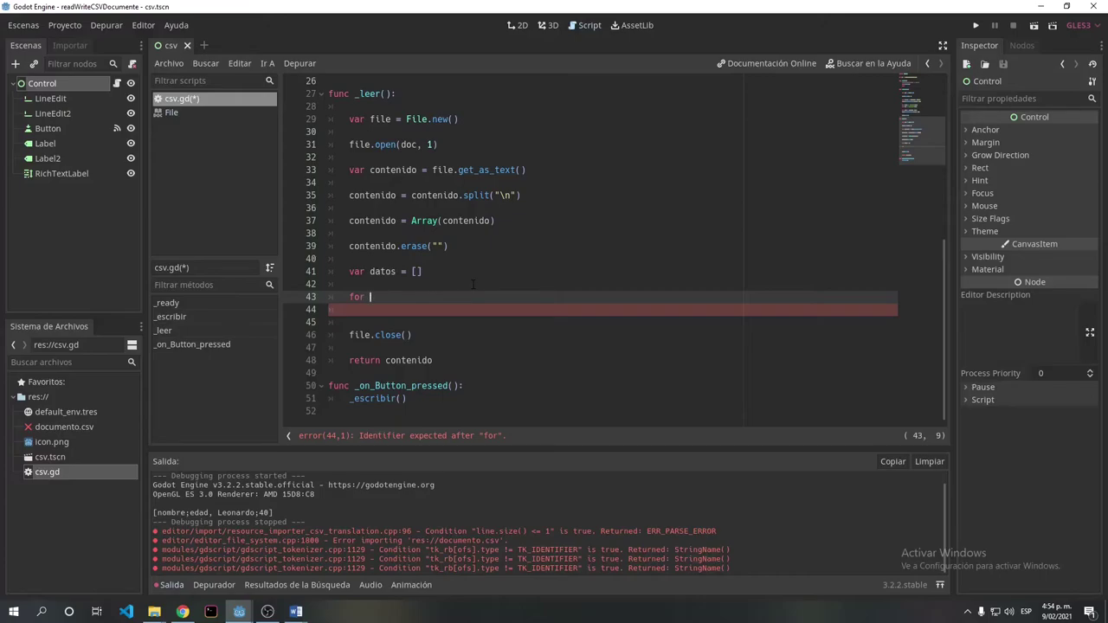
type("dato ")
type("in ")
type("conte")
key("Return")
type(":")
key("Return")
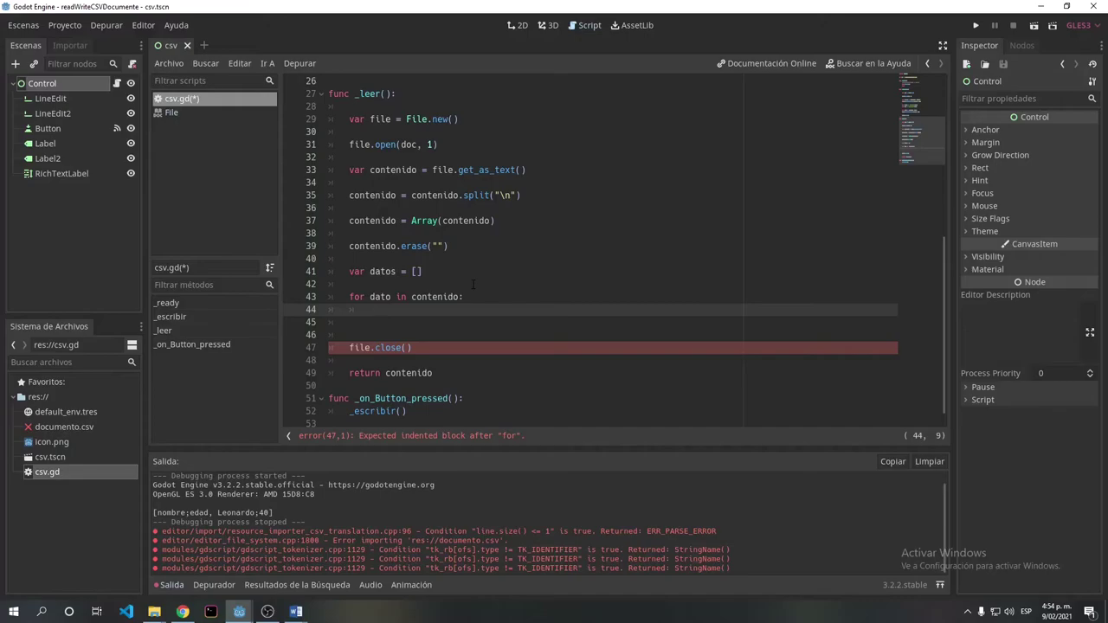
type("da")
type("to =")
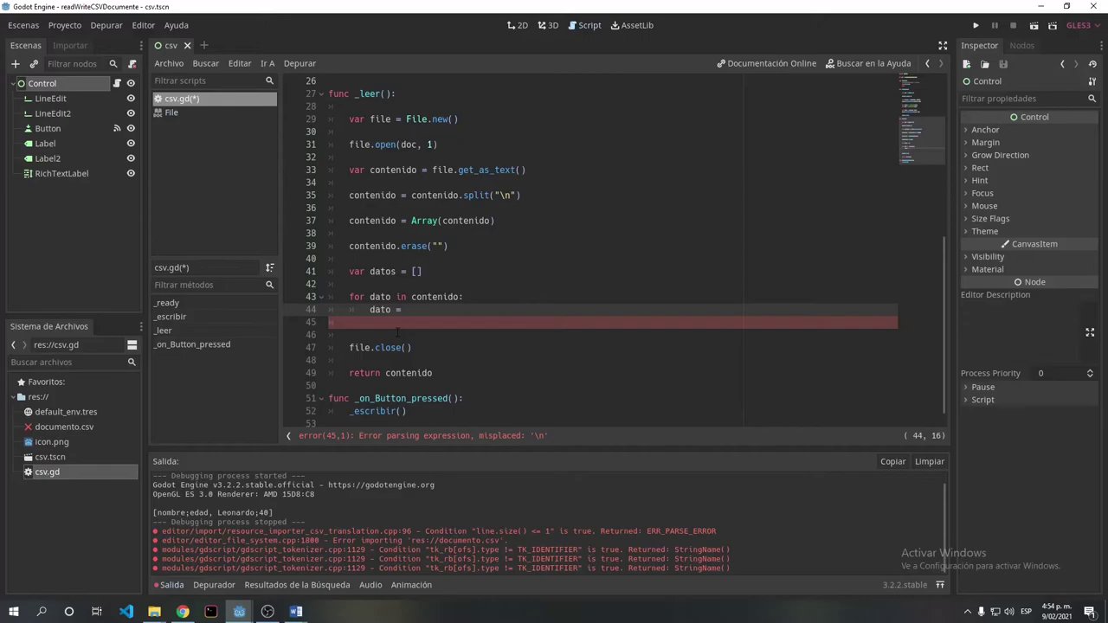
In the loop, set dato = dato.split(";") and then dato = Array(dato).
type("dato.")
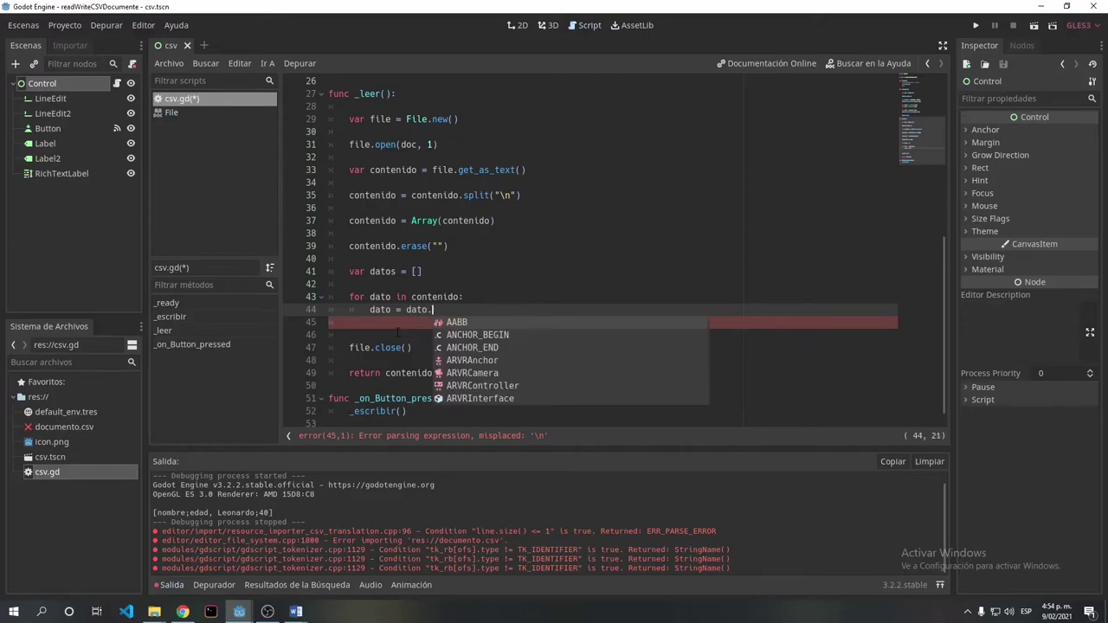
type("split(")
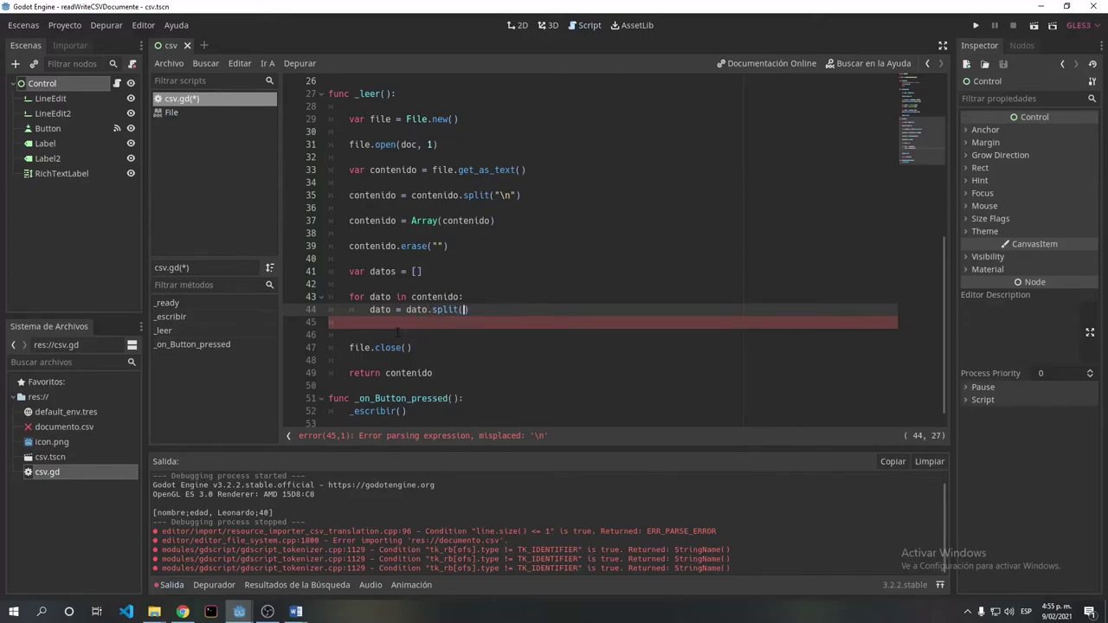
type("\"")
type(";")
key("End")
key("Return")
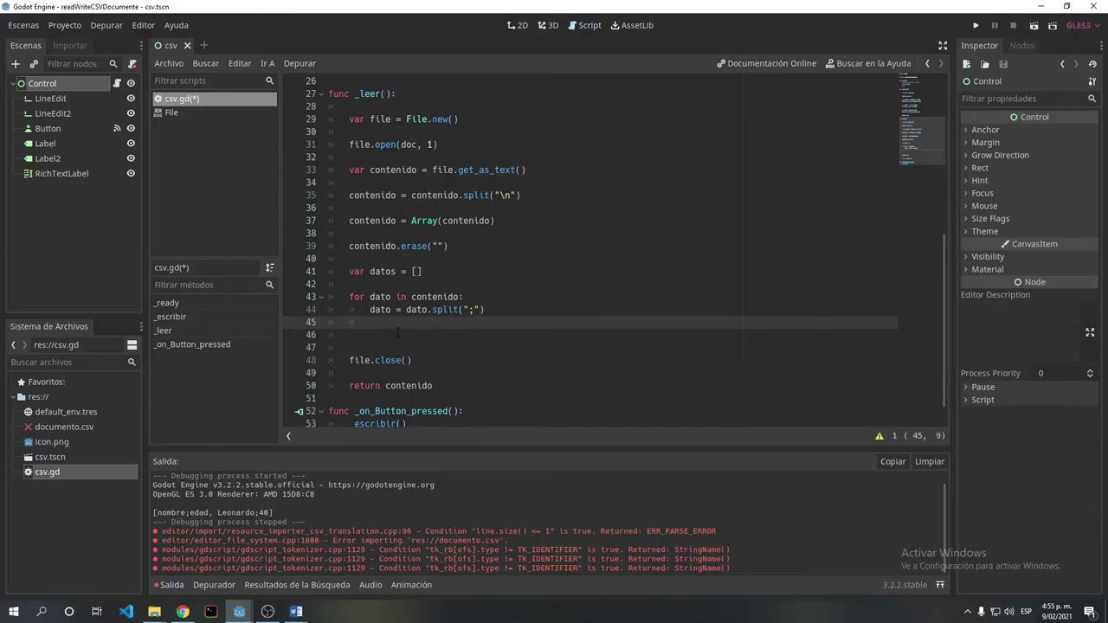
type("dato ")
type("= Arr")
type("ay")
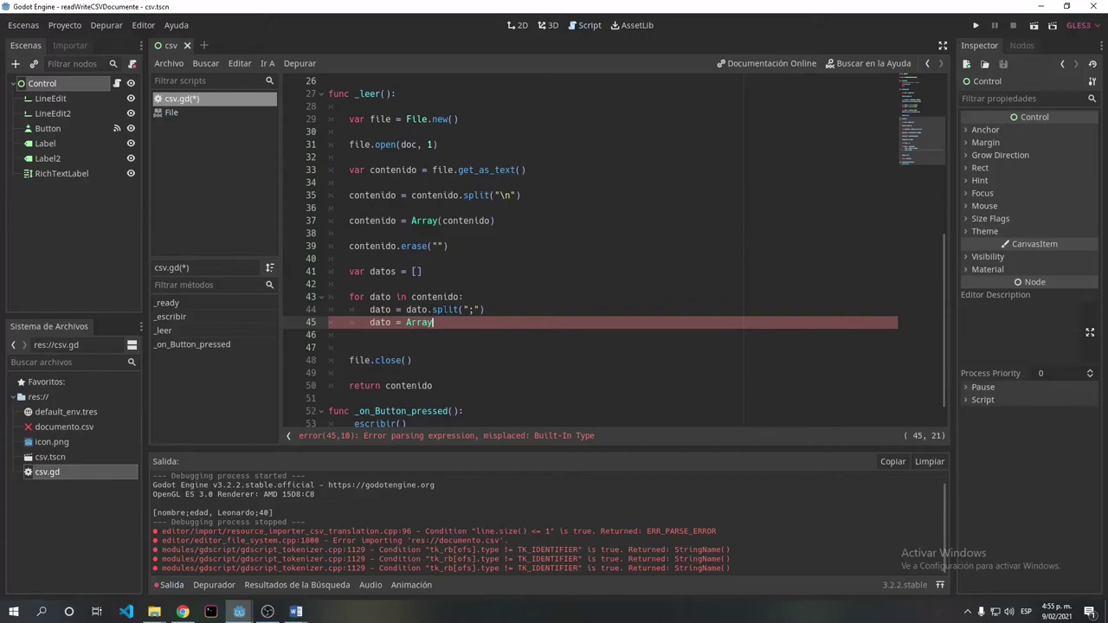
type("(")
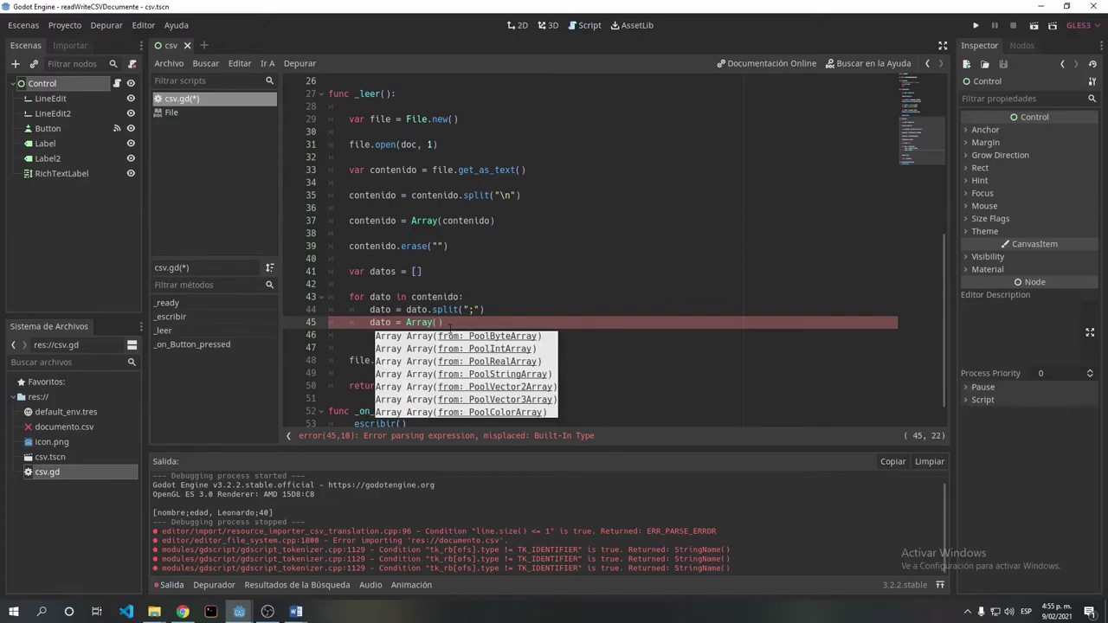
type("dato")
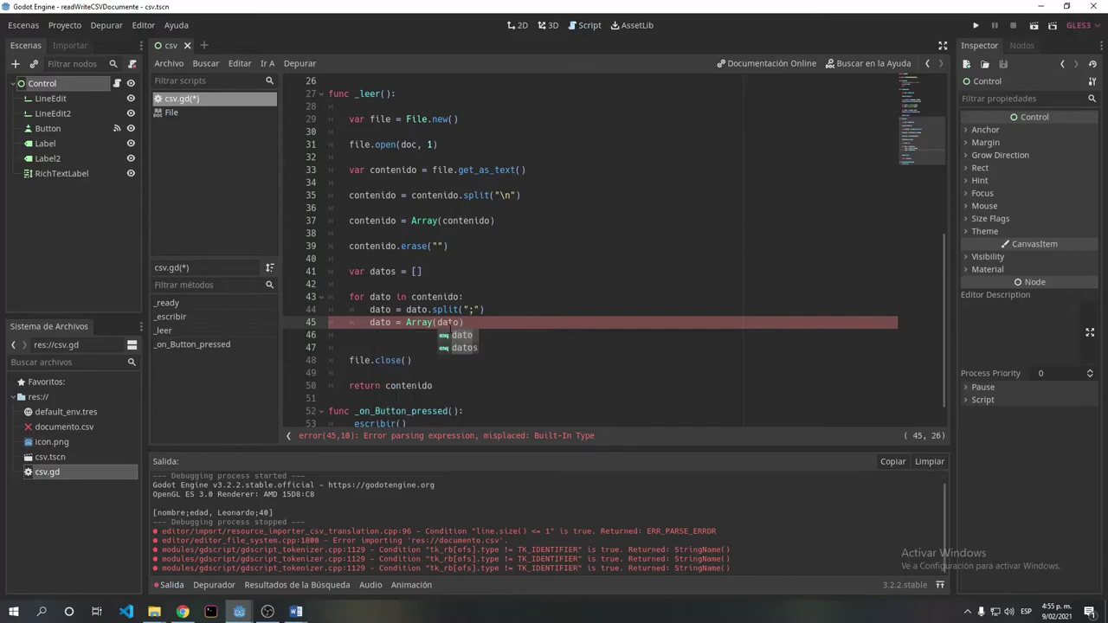
key("Escape")
left_click(467, 322)
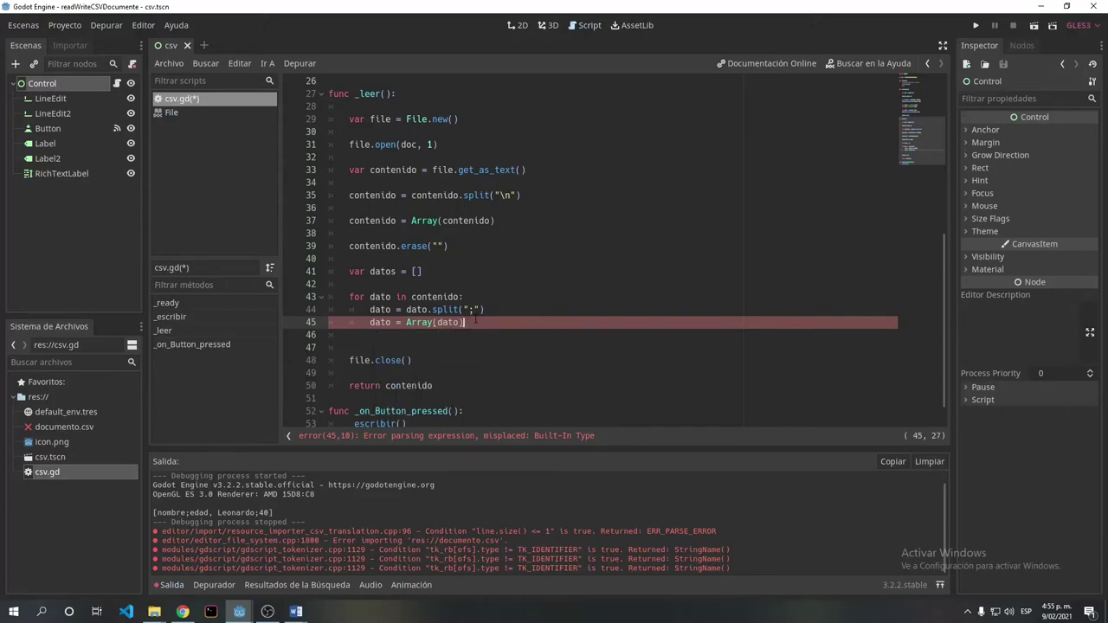
key("Return")
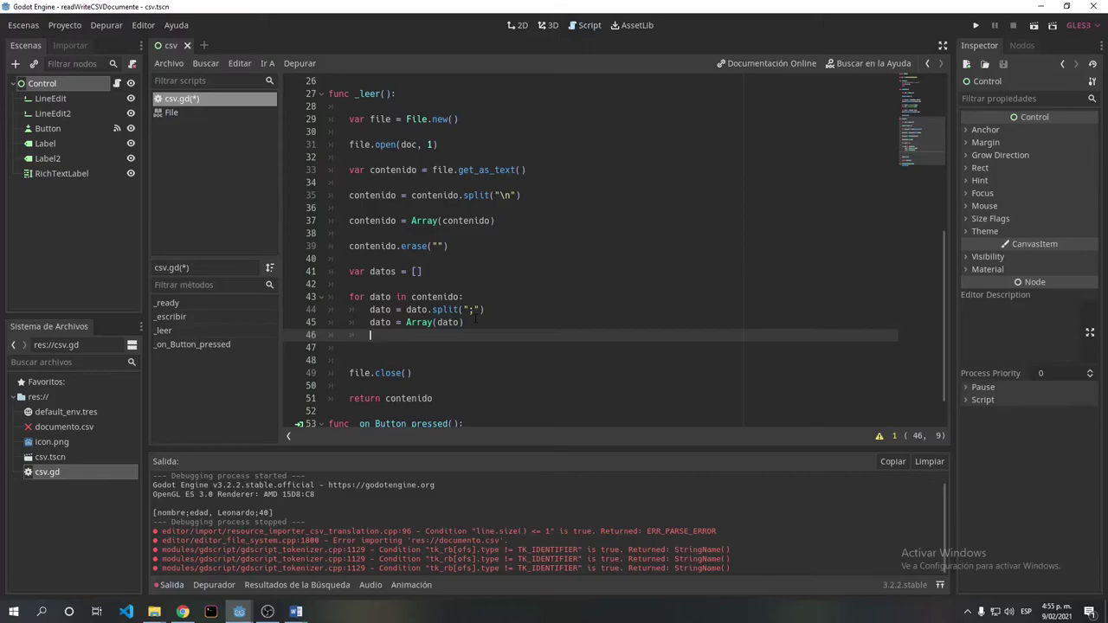
Add dato.erase("") and datos.append(dato) inside the loop.
type("dato.e")
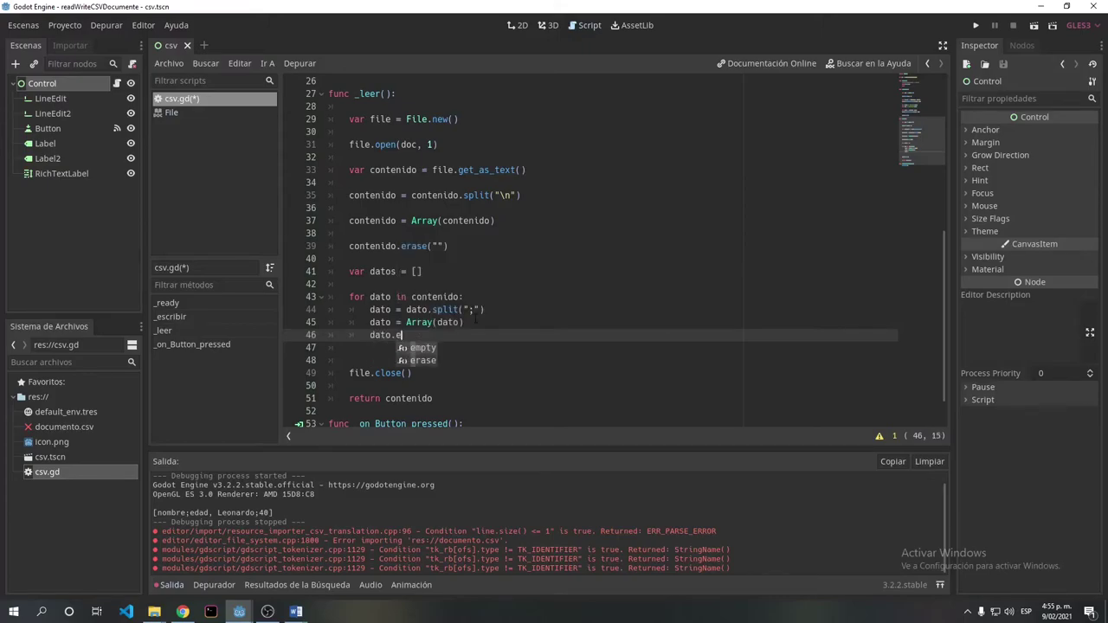
key("Down")
key("Return")
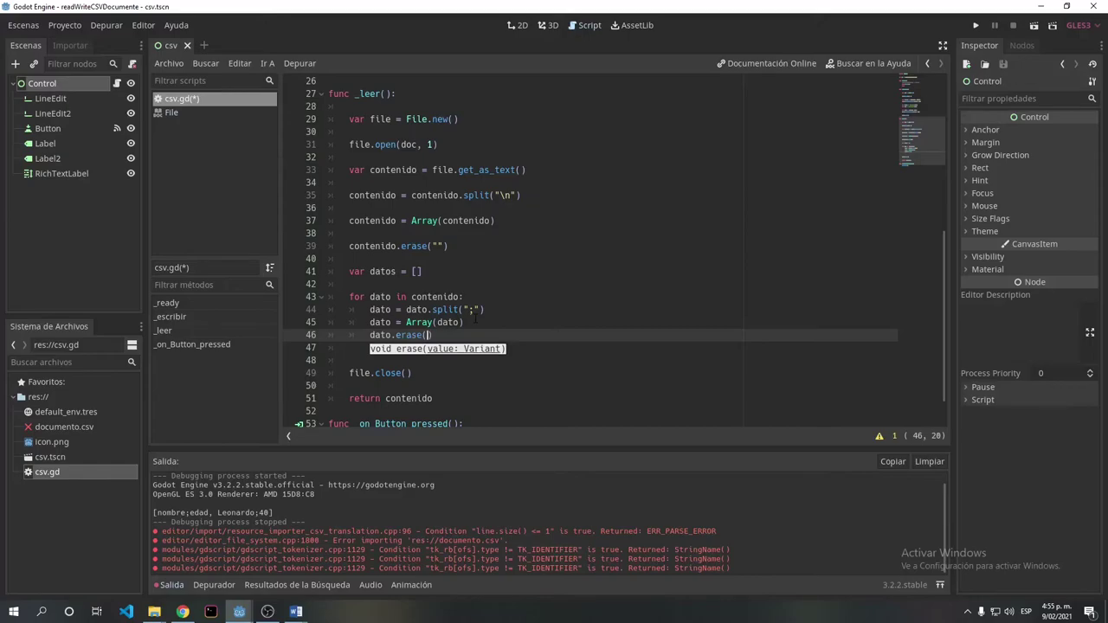
type("\"\")")
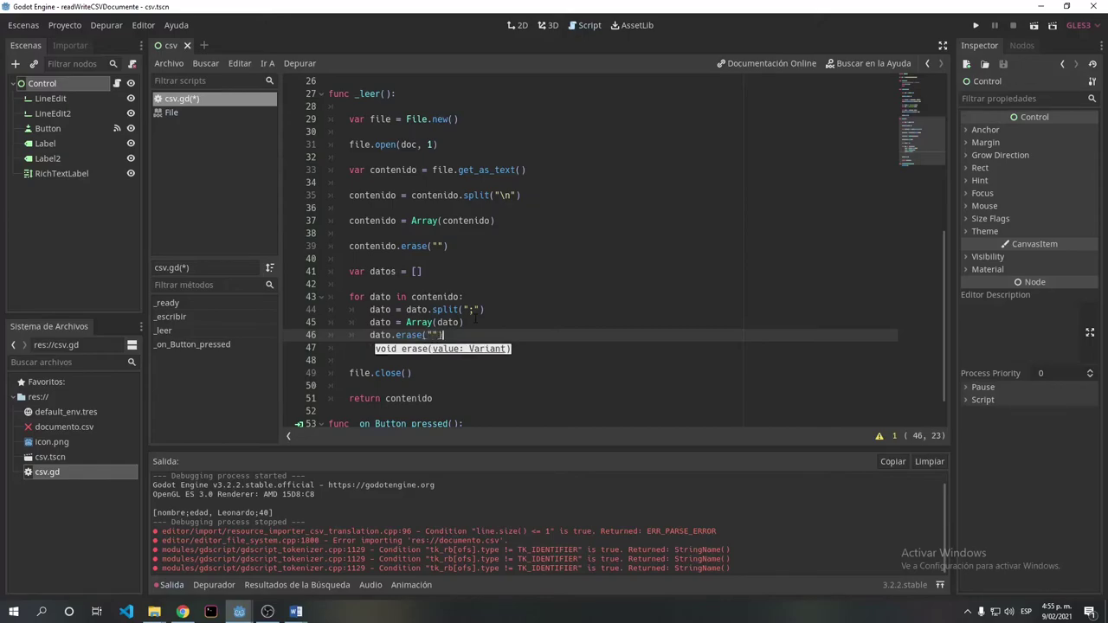
key("Return")
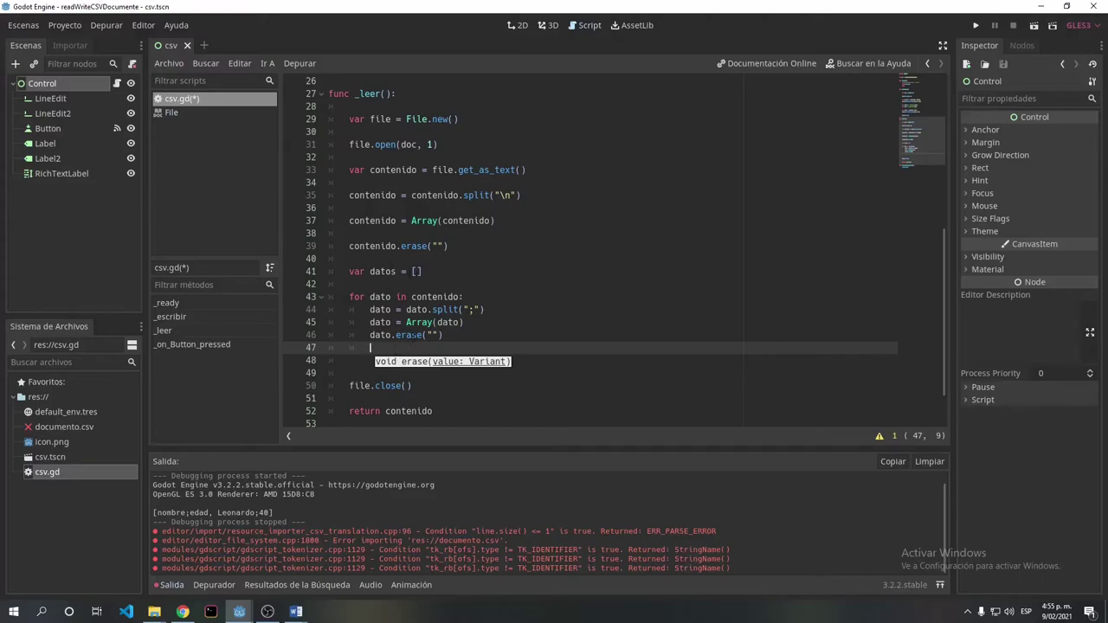
type("dato")
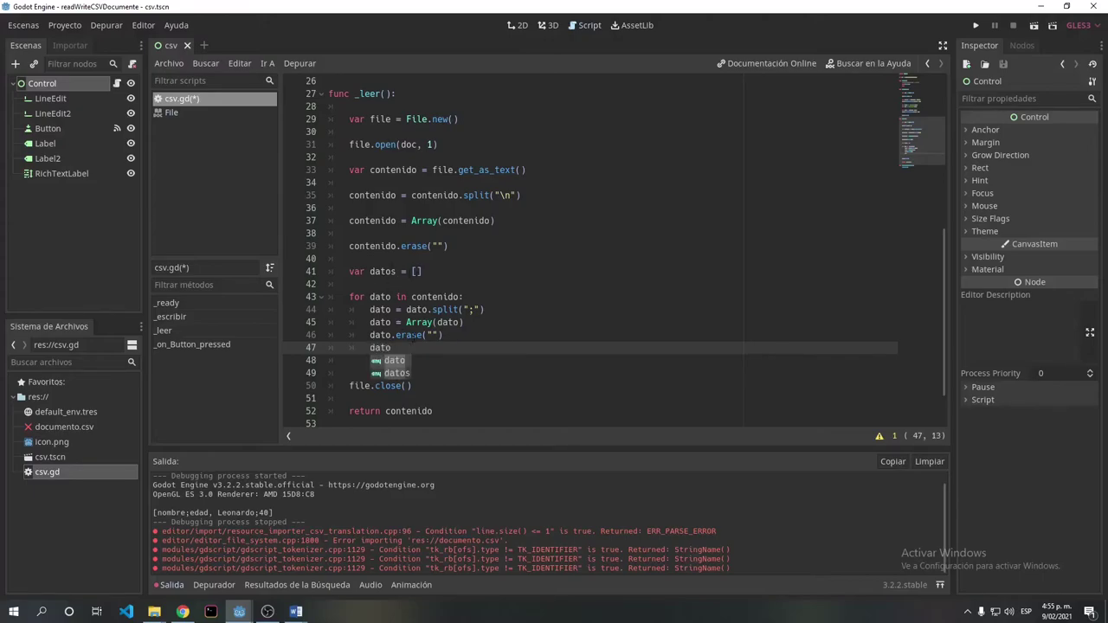
type("s.a")
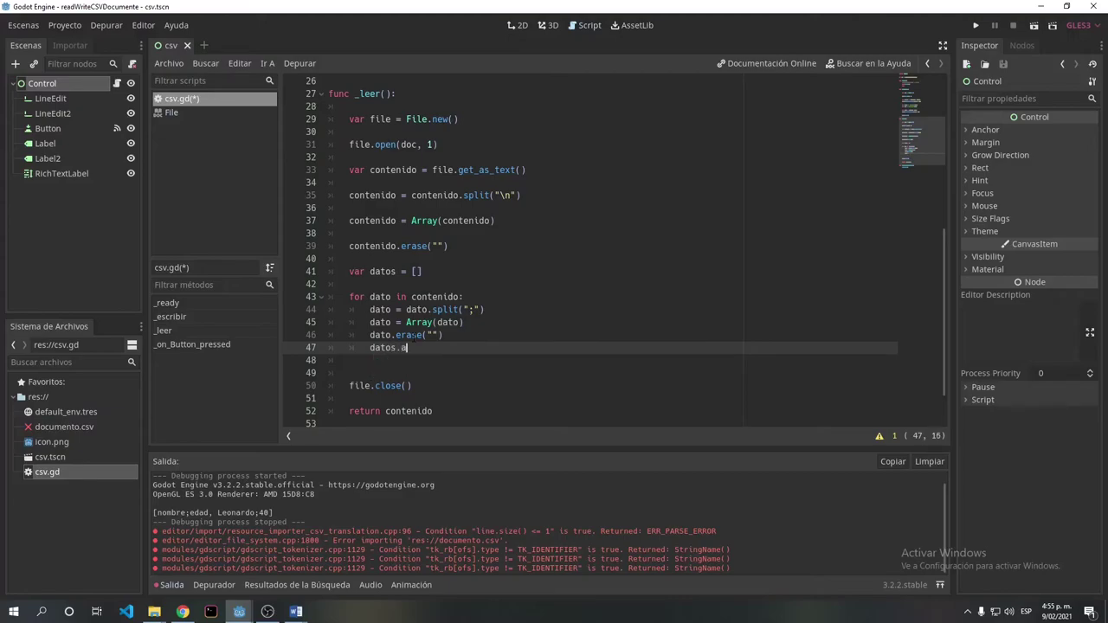
type("p")
key("Return")
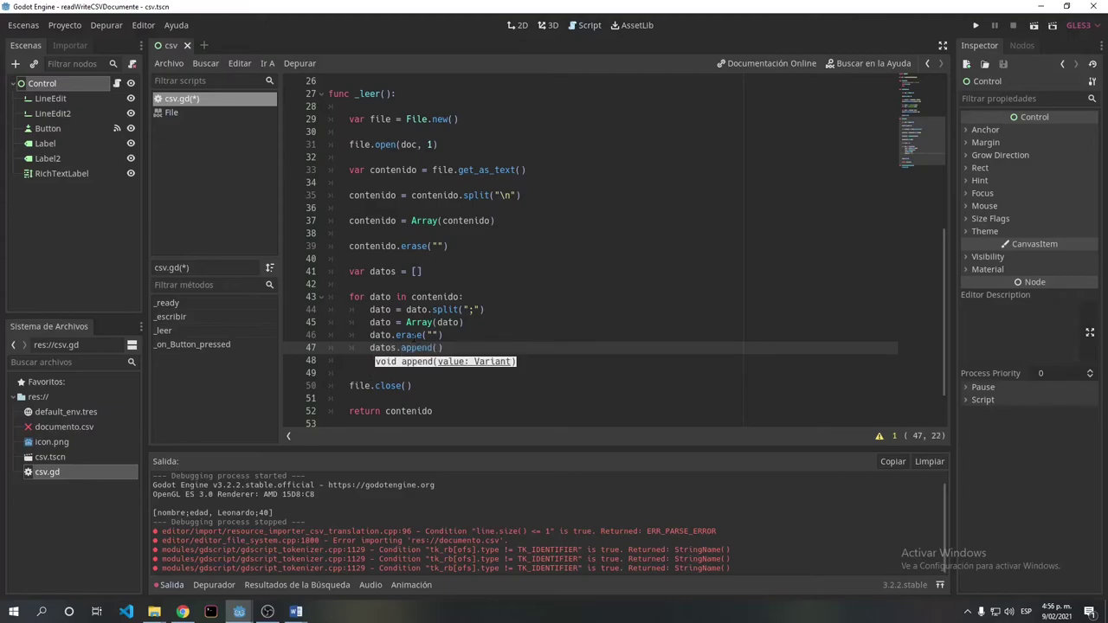
type("dato")
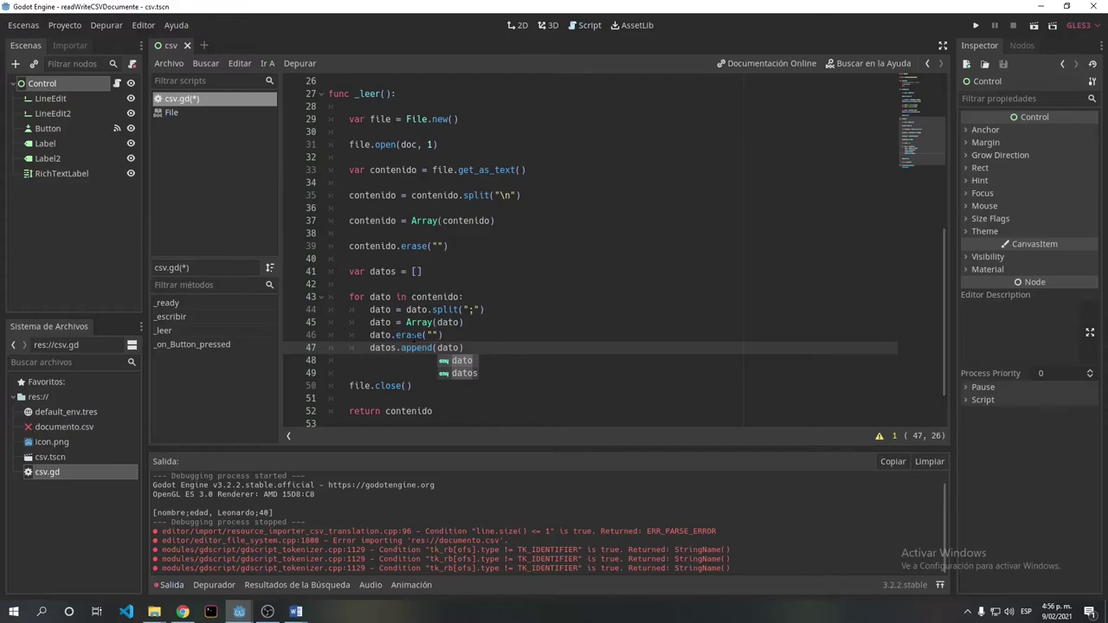
type(")")
Change the function's return contenido to return datos.
scroll(485, 367, "down", 2)
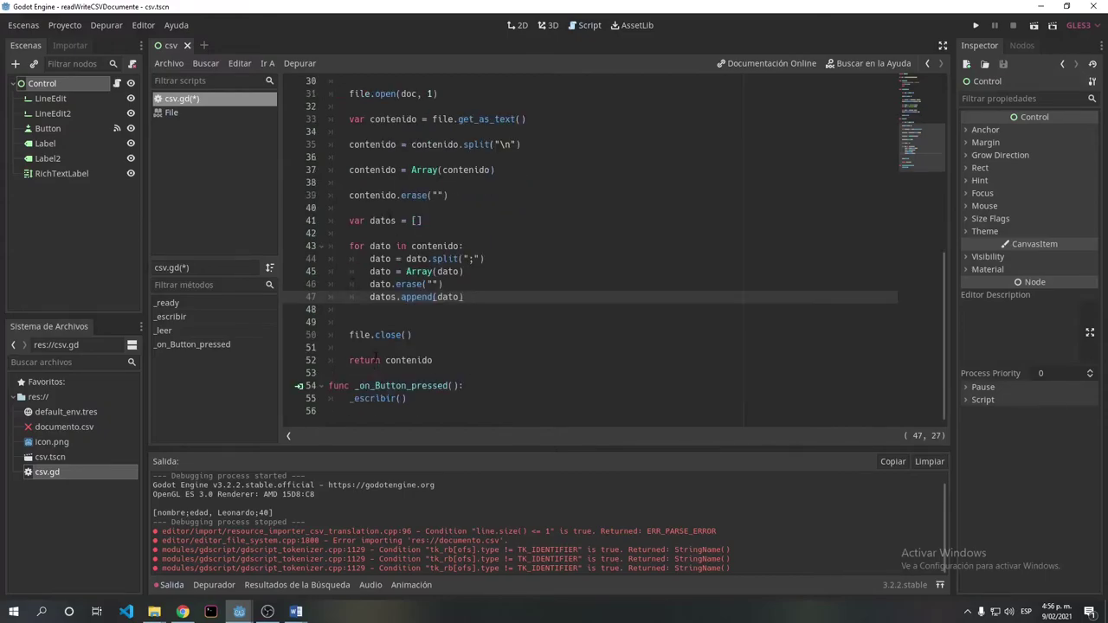
double_click(382, 221)
key("ctrl+c")
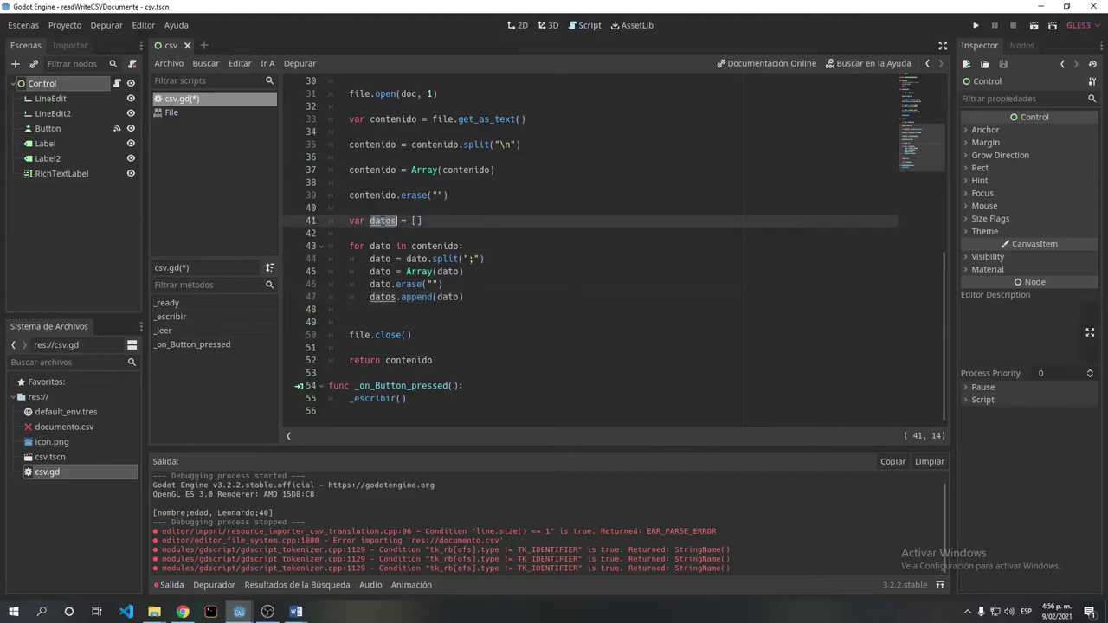
double_click(407, 360)
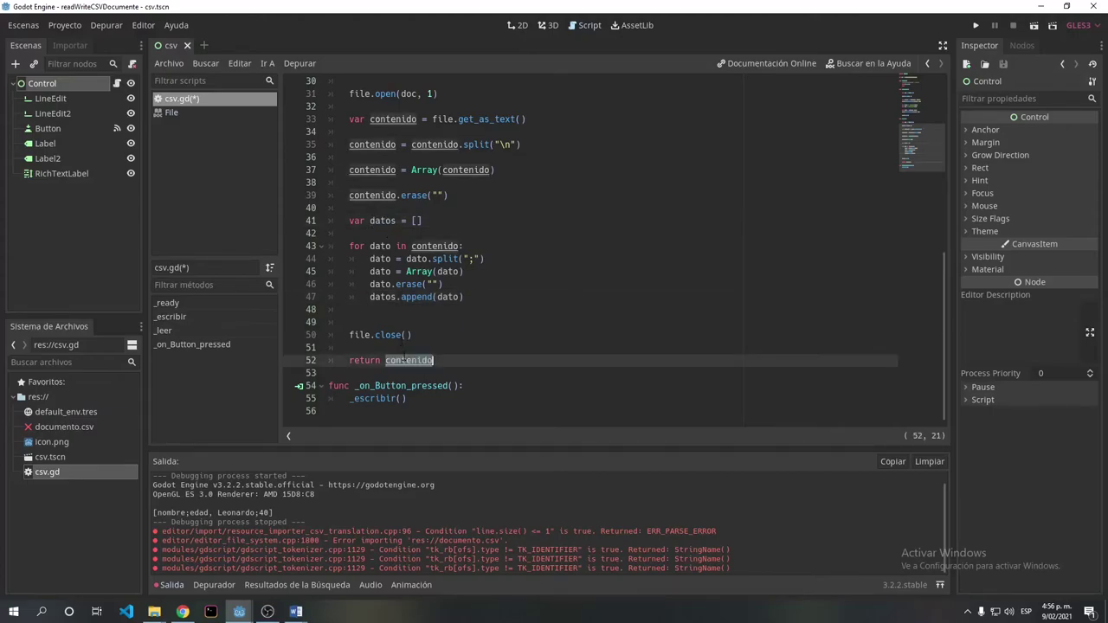
key("ctrl+v")
scroll(414, 348, "up", 5)
scroll(417, 346, "down", 5)
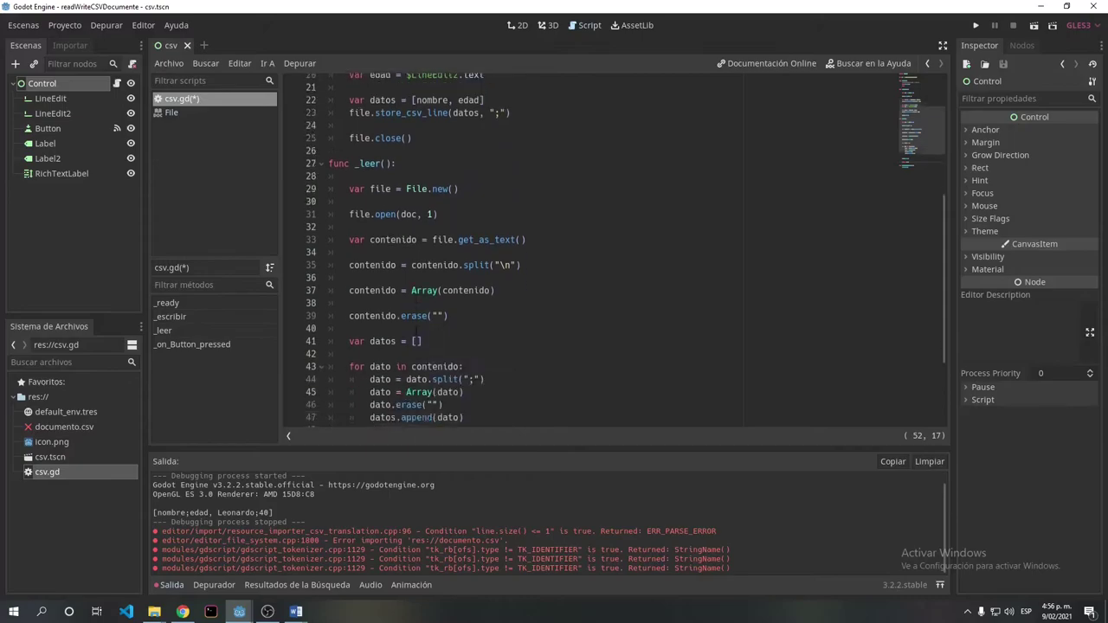
scroll(419, 344, "down", 1)
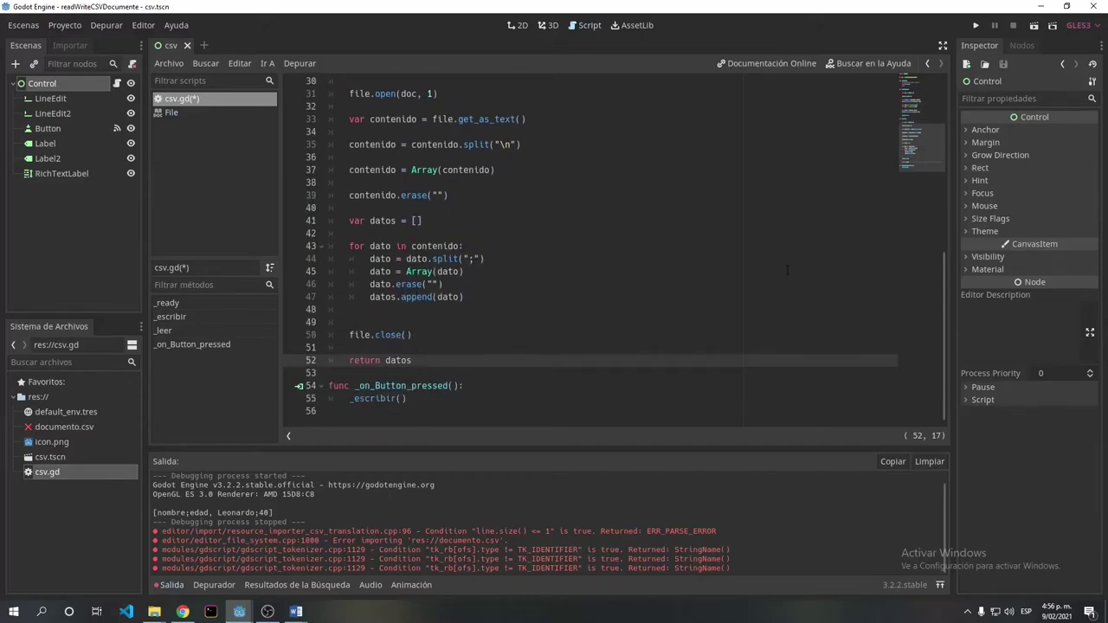
Run the scene to print [[nombre, edad], [Leonardo, 40]], then close it and return to the top of csv.gd.
left_click(1035, 28)
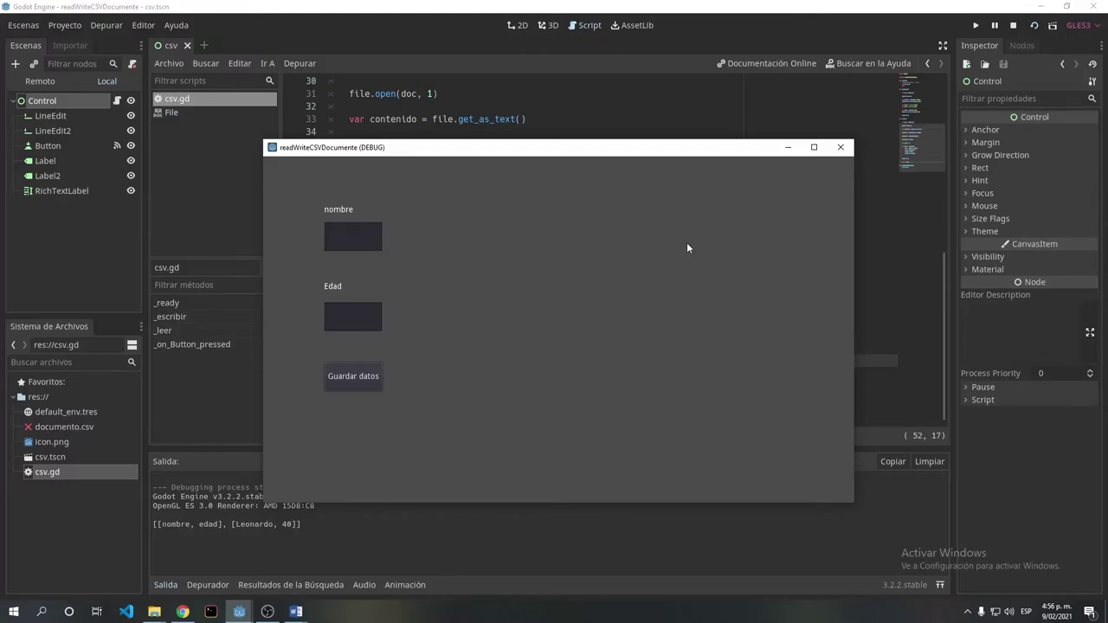
left_click(840, 148)
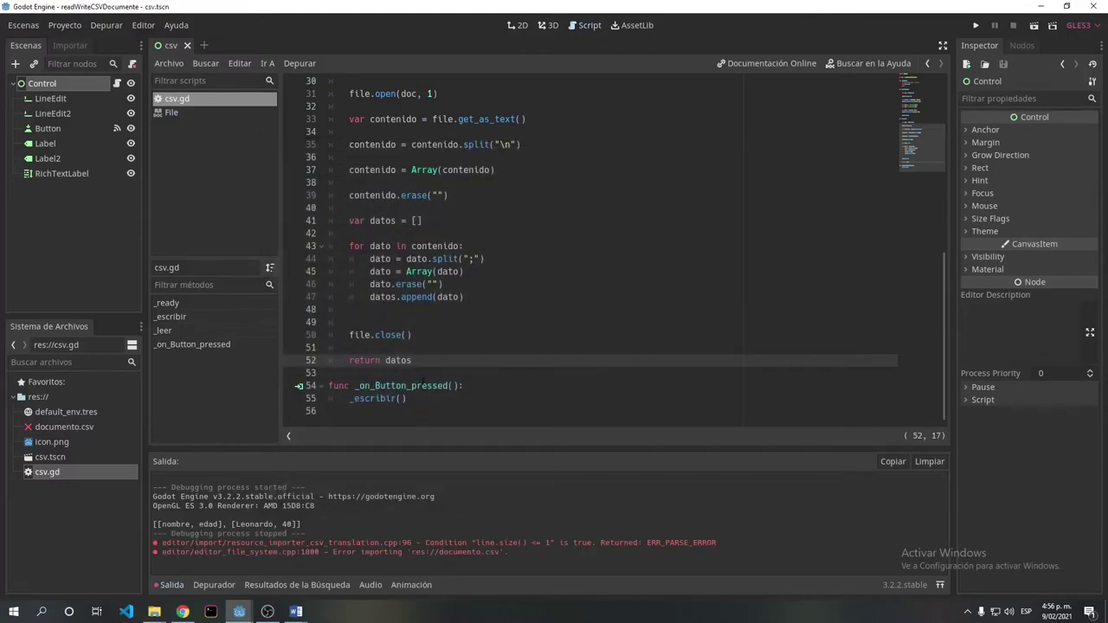
scroll(424, 384, "up", 6)
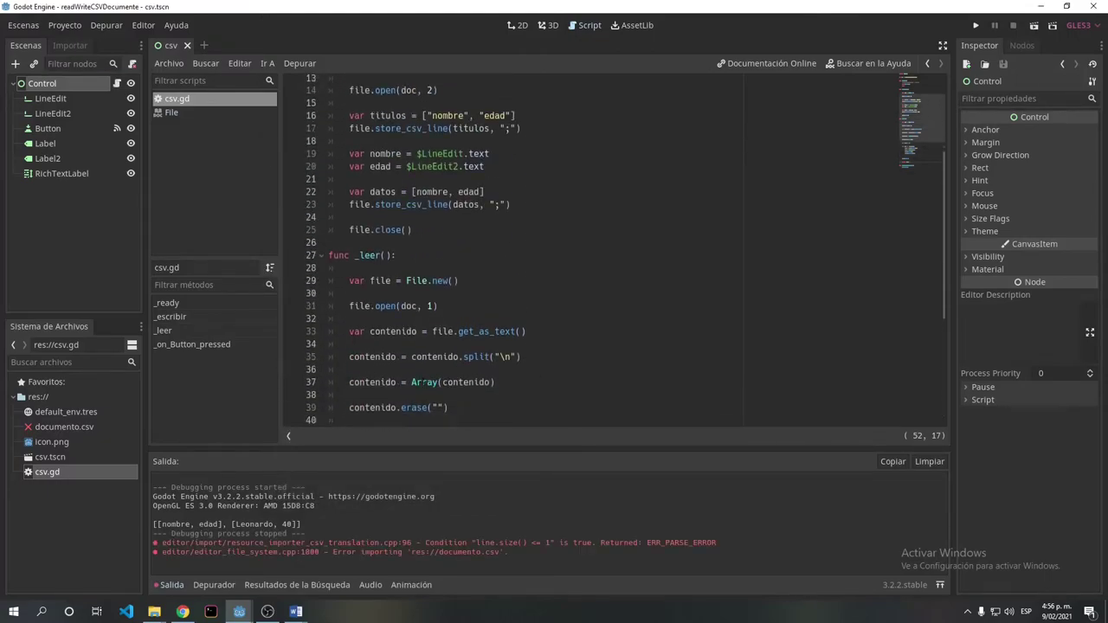
scroll(424, 384, "down", 6)
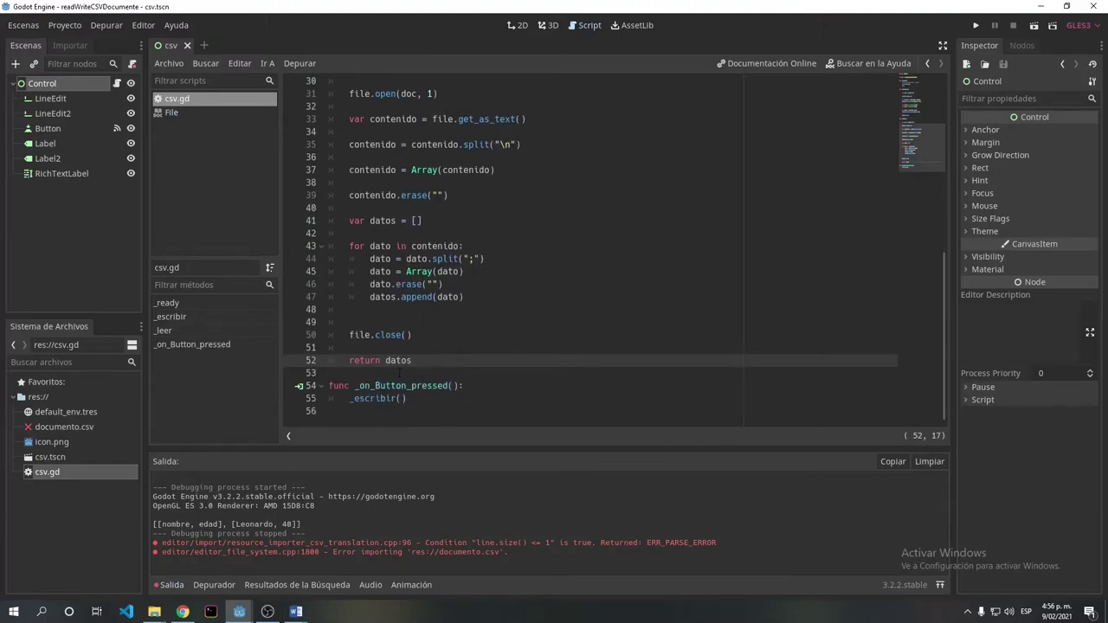
scroll(399, 372, "up", 5)
scroll(399, 372, "up", 3)
scroll(399, 372, "up", 2)
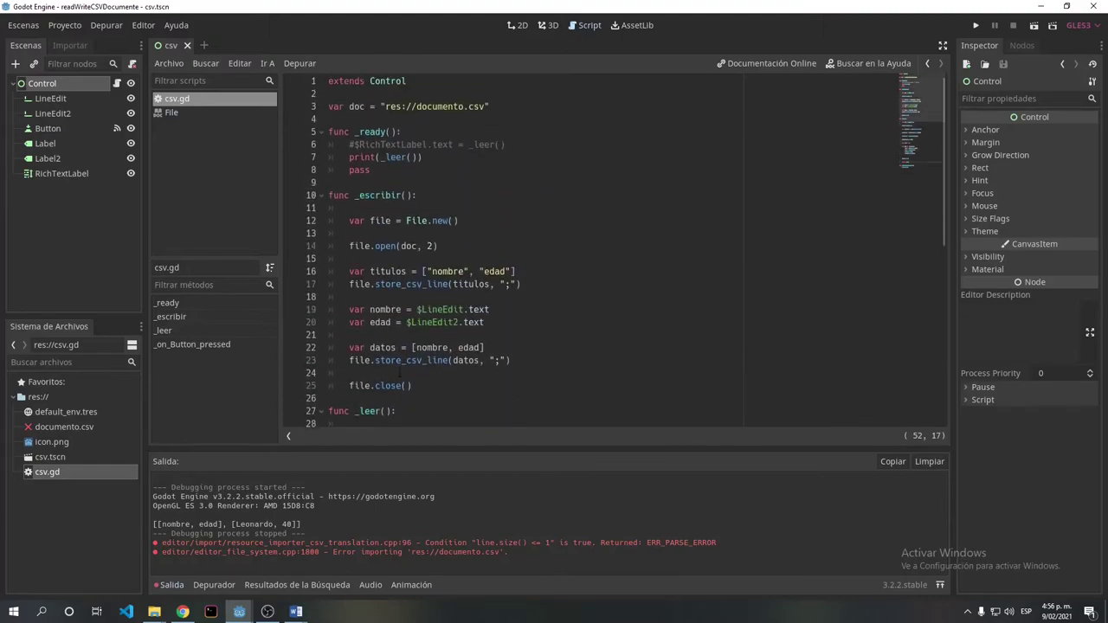
Run the scene, save the name Andres with age 15, and close the game window.
left_click(975, 25)
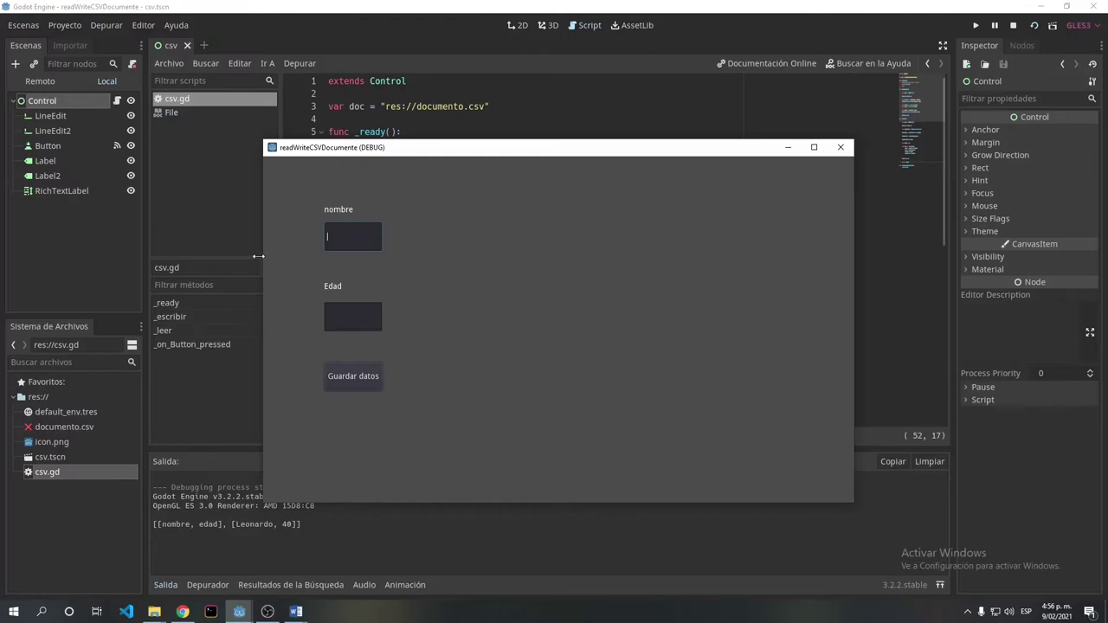
type("Andres")
key("Tab")
type("15")
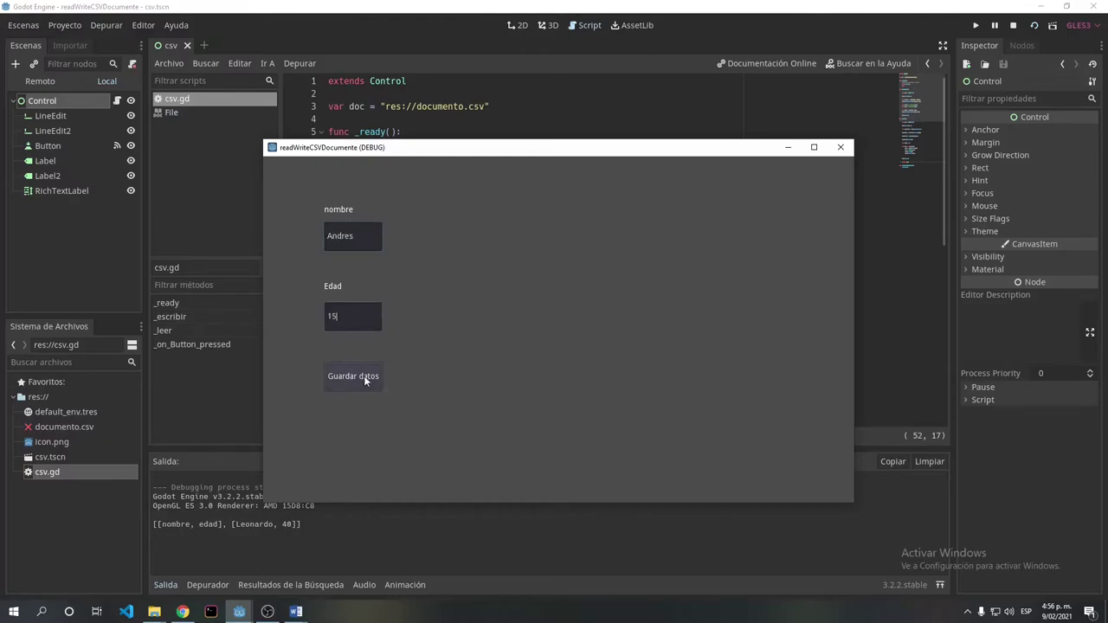
left_click(367, 374)
left_click(837, 153)
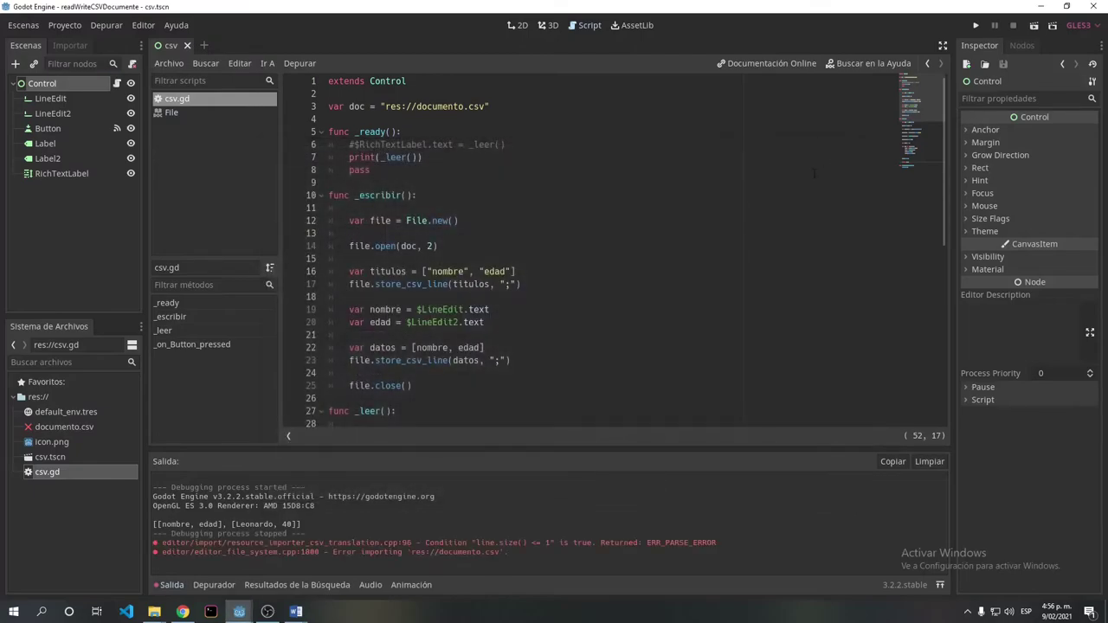
Rerun the scene twice to check that the output shows the new Andres, 15 row.
left_click(973, 22)
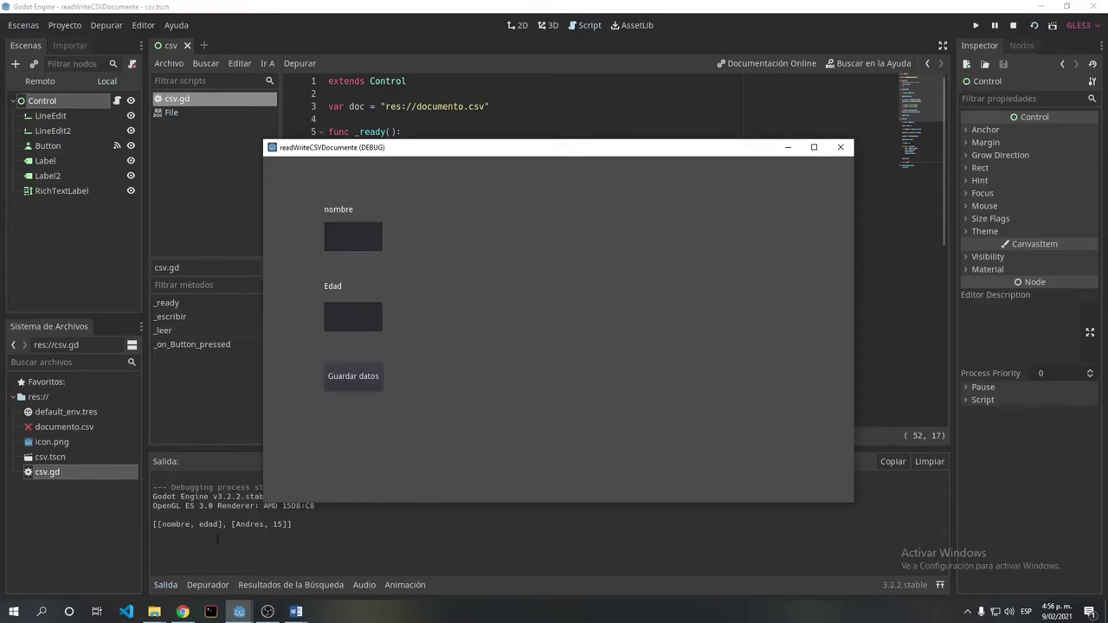
left_click(840, 149)
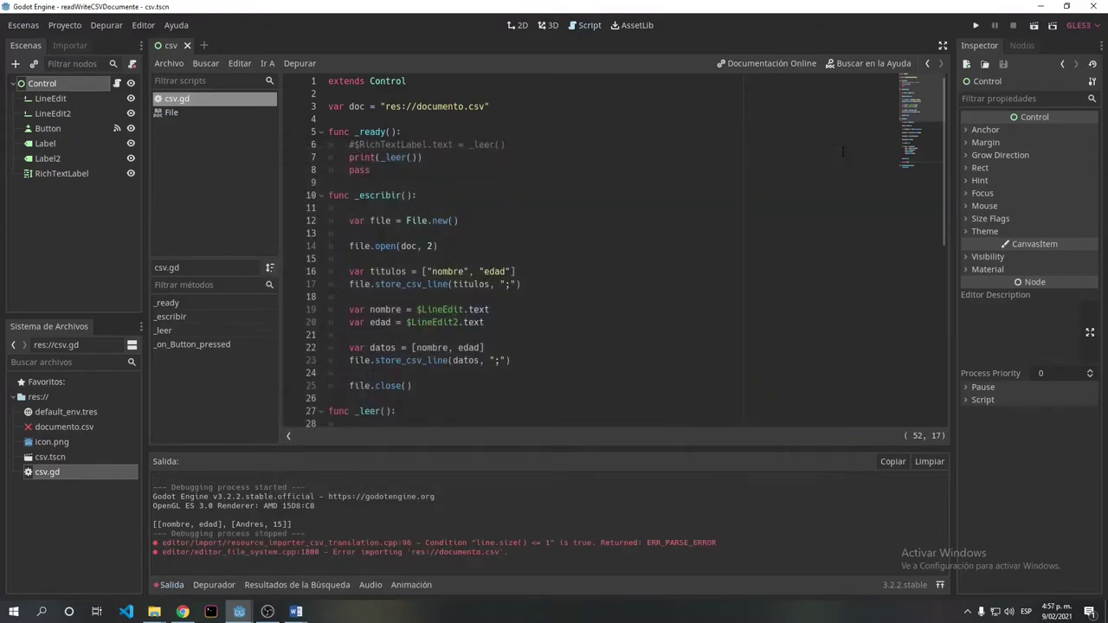
scroll(606, 251, "down", 2)
scroll(605, 251, "down", 4)
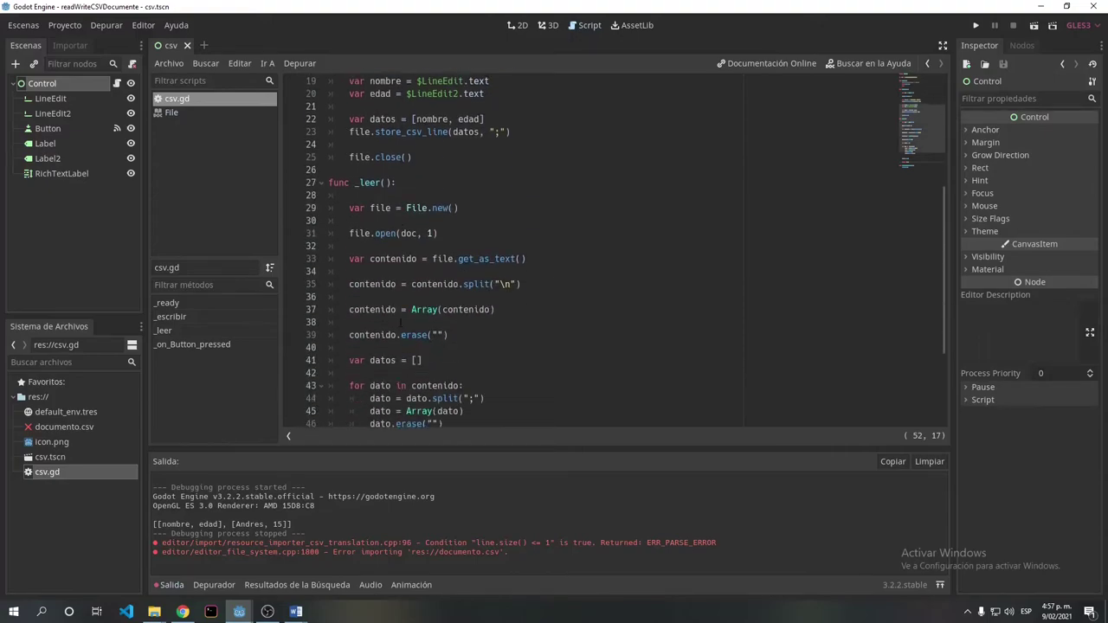
scroll(606, 251, "down", 3)
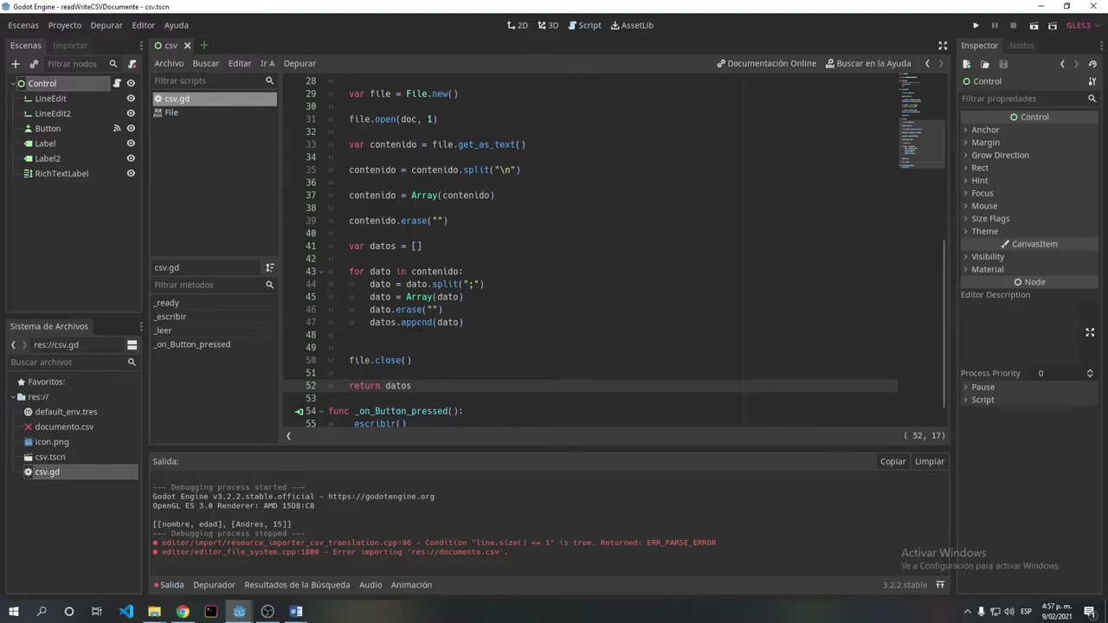
scroll(418, 322, "up", 1)
left_click(1034, 26)
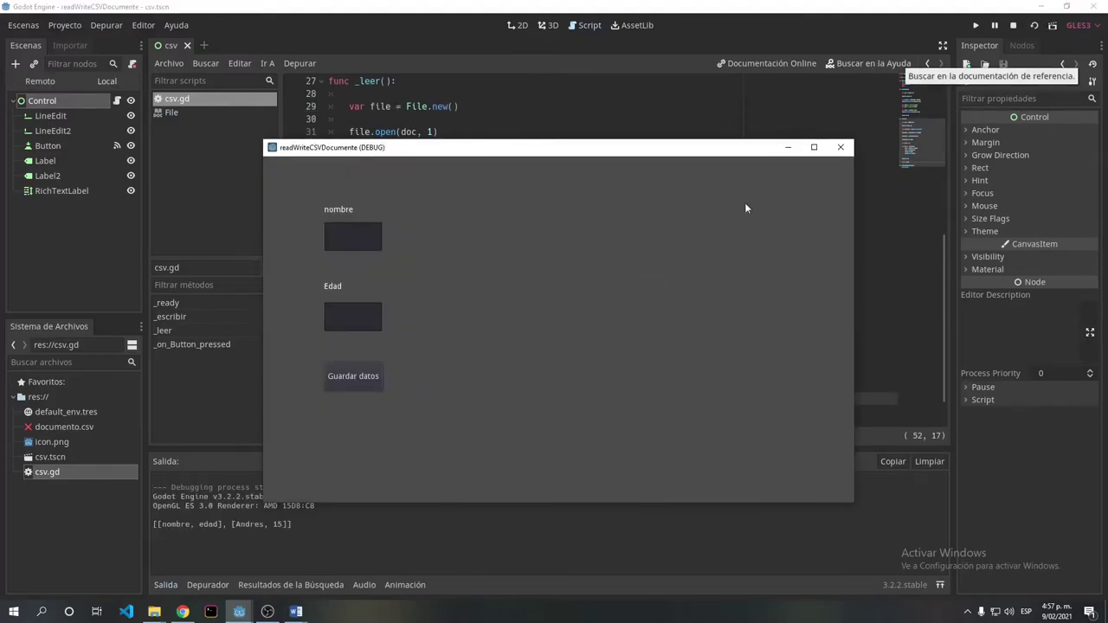
left_click(839, 147)
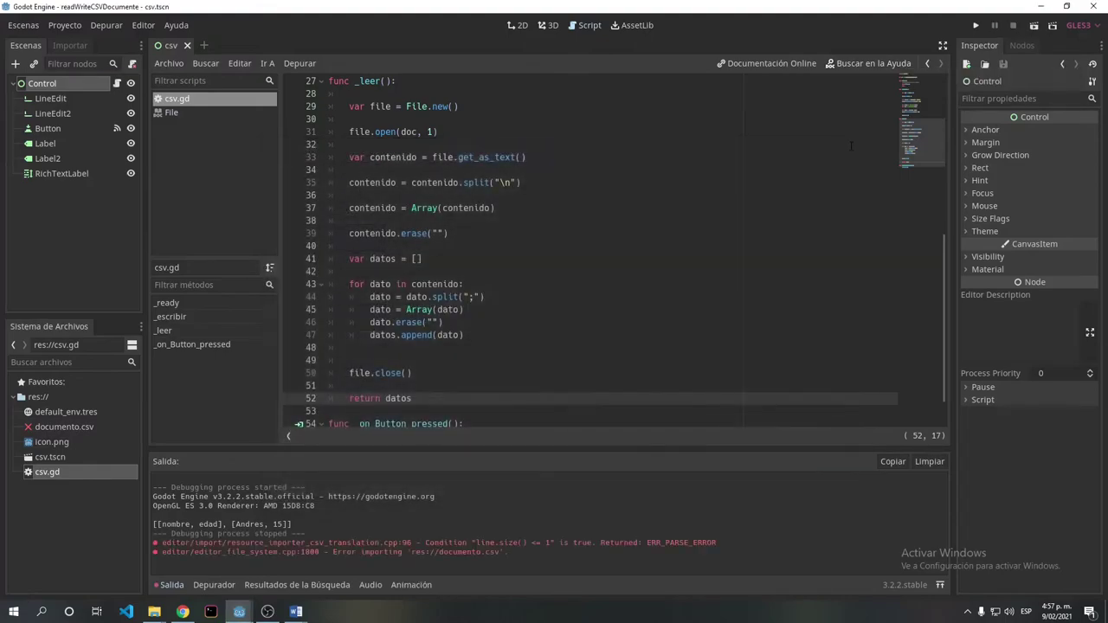
scroll(605, 251, "down", 1)
scroll(606, 251, "up", 5)
scroll(606, 251, "up", 5)
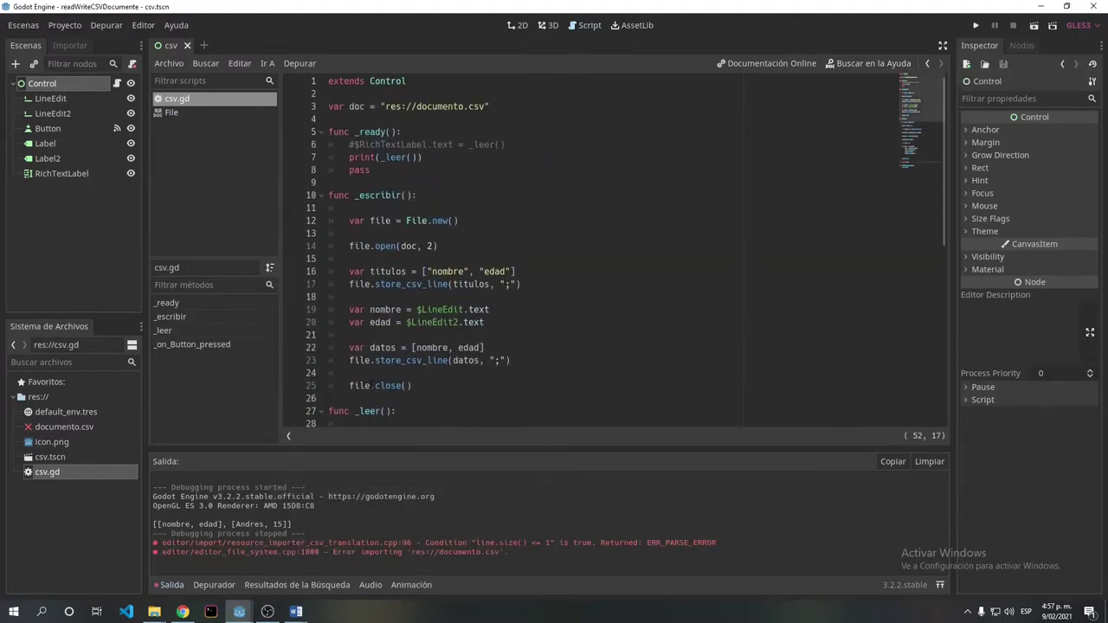
Add a 'var text' declaration below the doc path line.
left_click(503, 107)
key("Return")
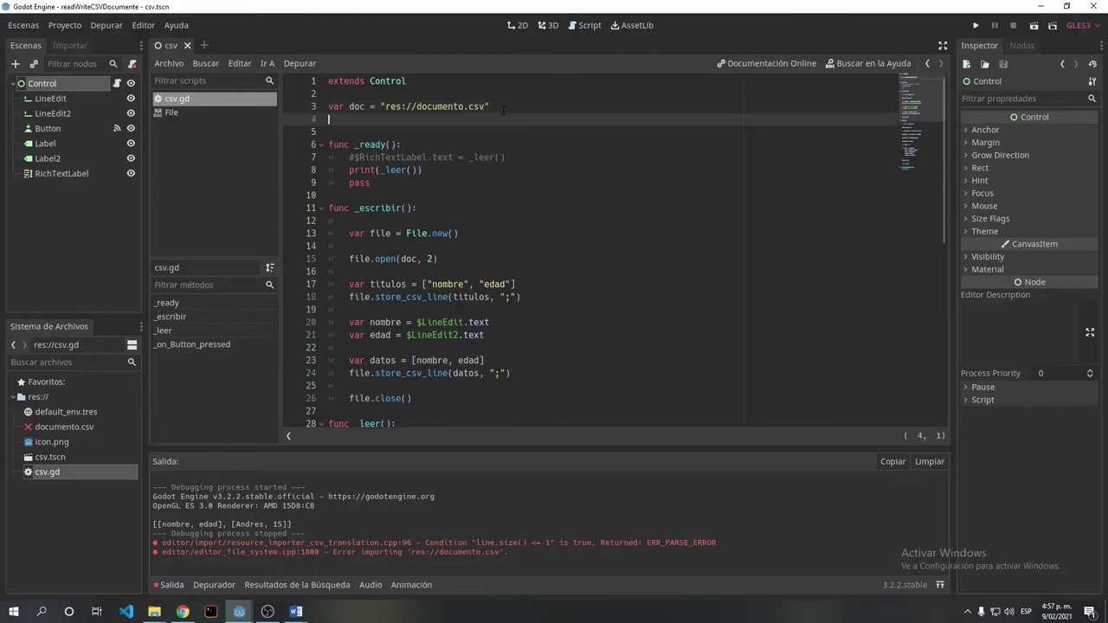
type("var tex")
type("t")
Insert blank lines in _leer right after the get_as_text line.
scroll(503, 109, "down", 6)
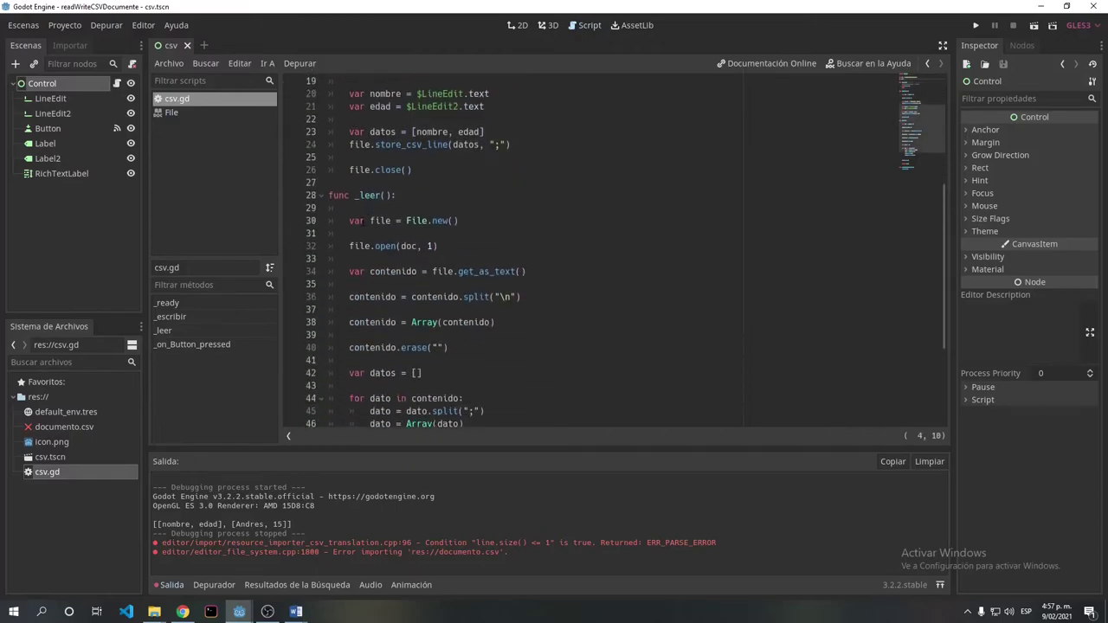
scroll(433, 173, "down", 4)
scroll(342, 232, "up", 1)
scroll(341, 232, "up", 1)
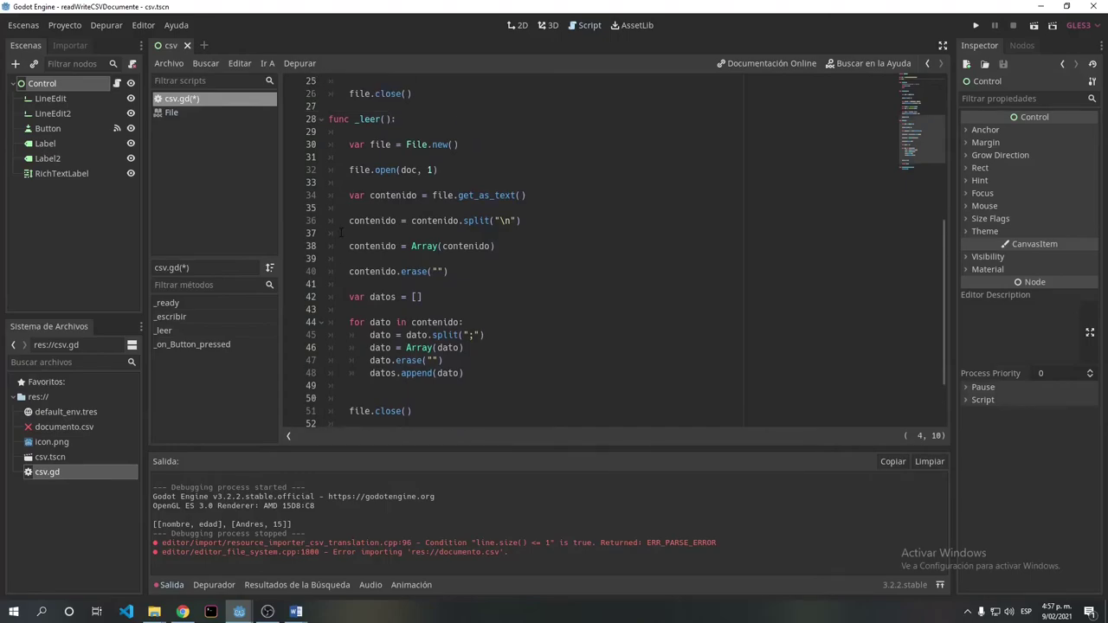
left_click(384, 208)
key("Return")
key("Down")
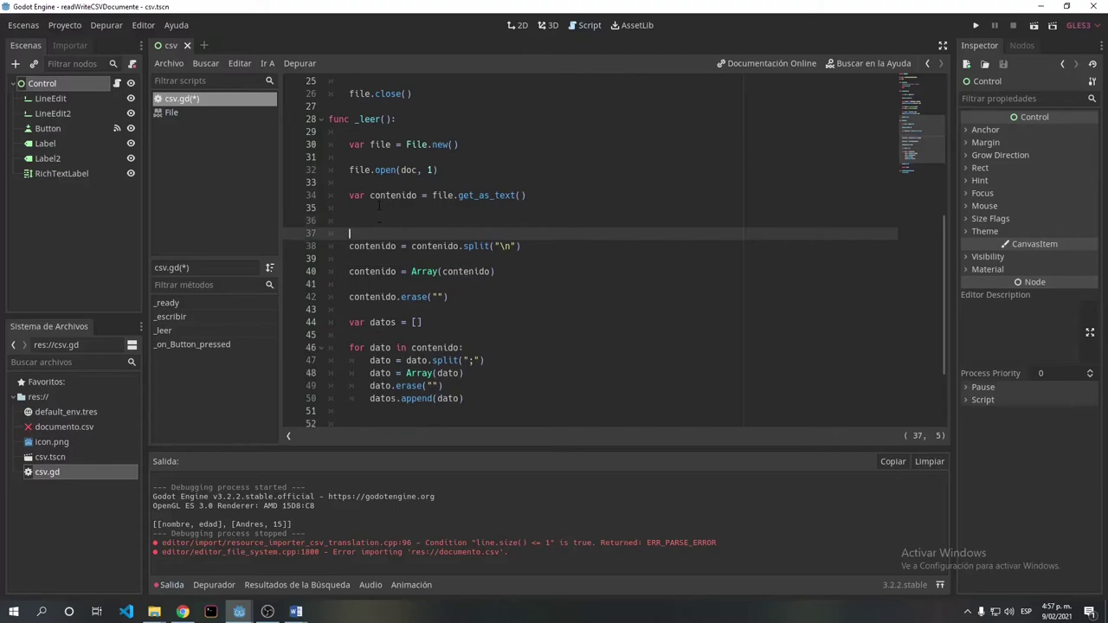
key("Up")
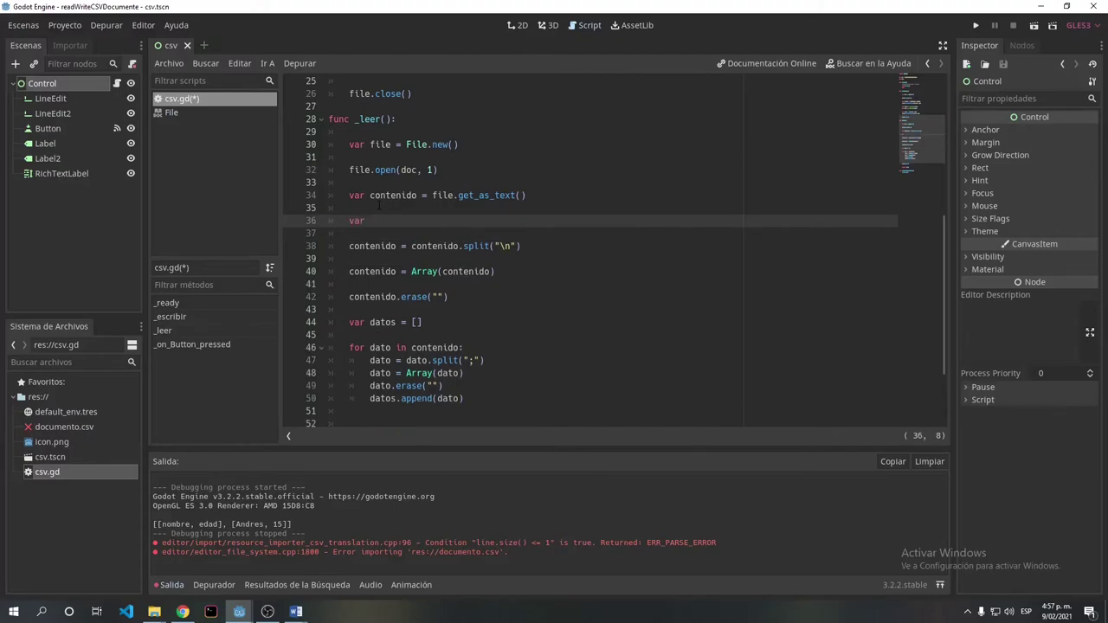
Write 'var text = contenido' on line 36 in _leer.
type("text ")
type("= ")
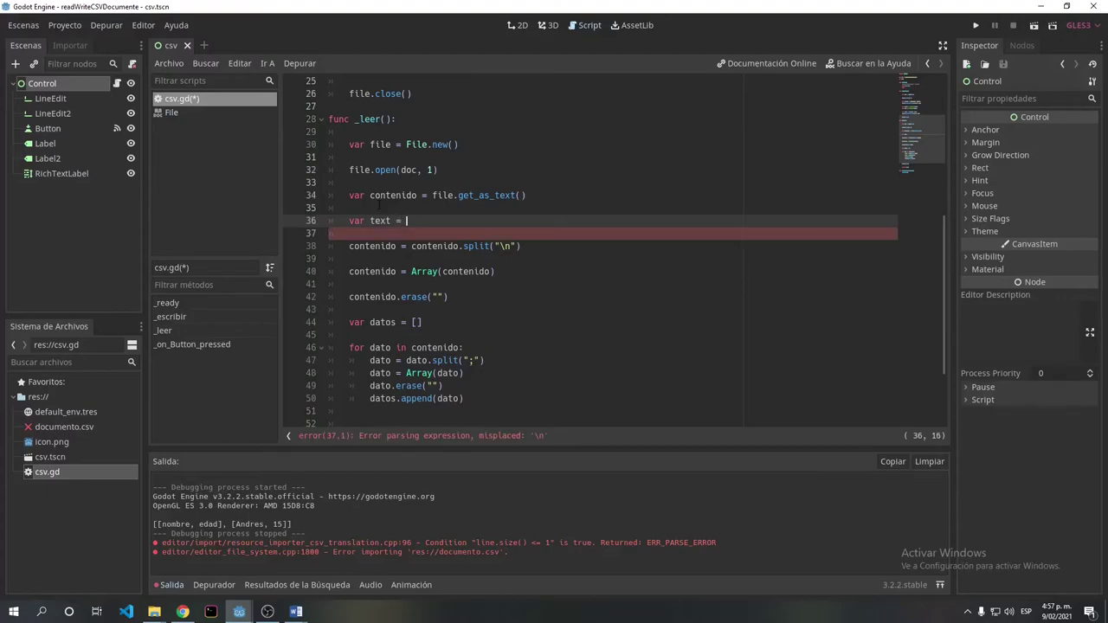
type("co")
key("Down")
key("Down")
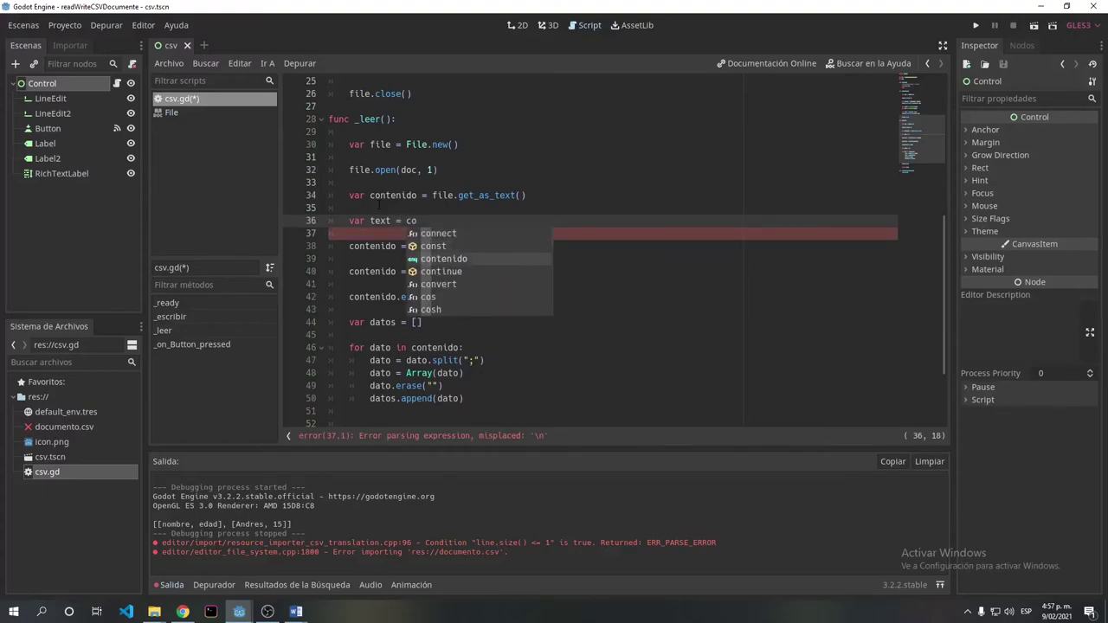
key("Return")
scroll(398, 186, "up", 4)
scroll(410, 171, "up", 4)
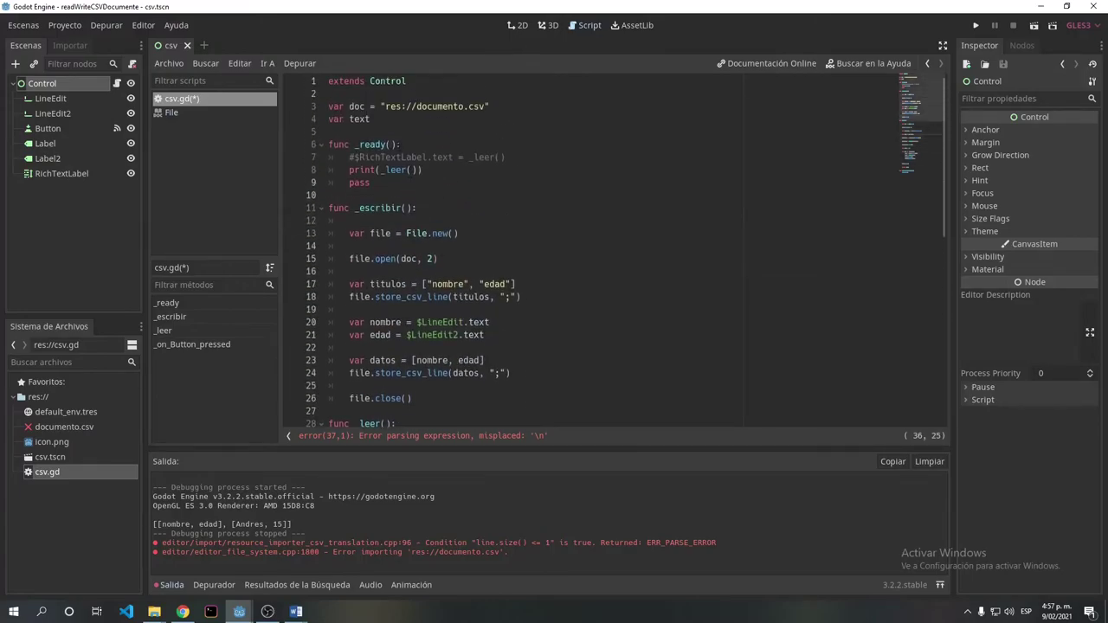
Uncomment line 7 as '$RichTextLabel.text = text' and run the scene, which fails with a Nil error.
left_click(355, 156)
key("BackSpace")
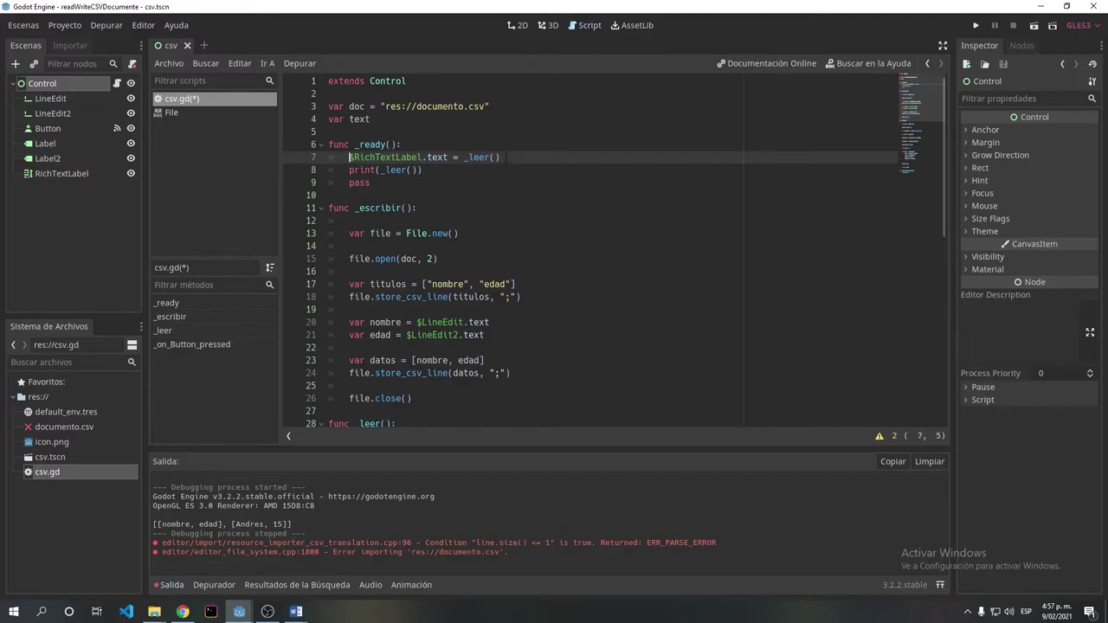
left_click_drag(501, 157, 468, 158)
key("BackSpace")
key("BackSpace")
type("tex")
left_click(485, 169)
left_click(1031, 26)
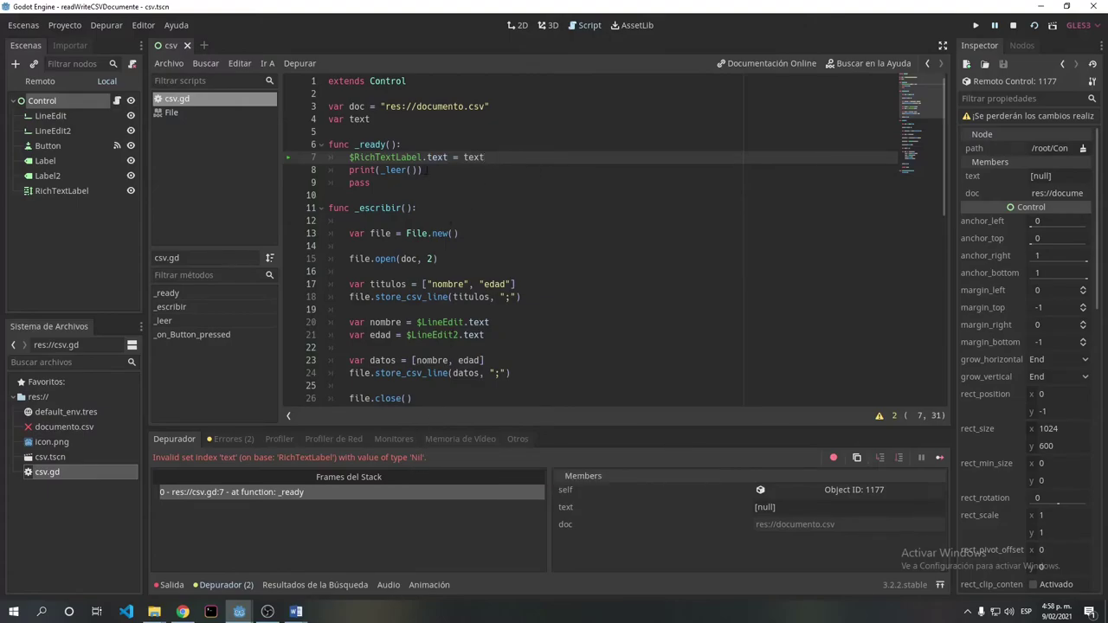
Change line 8 from print(_leer()) to _leer() and stop the game.
double_click(360, 169)
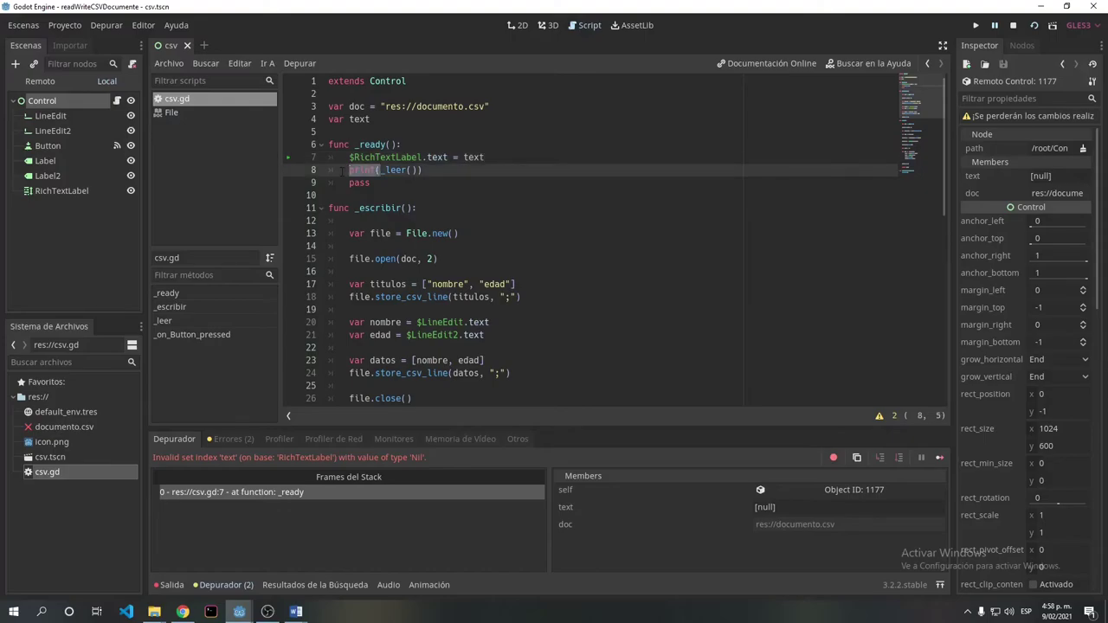
key("Delete")
key("Delete")
key("End")
key("BackSpace")
left_click(1012, 25)
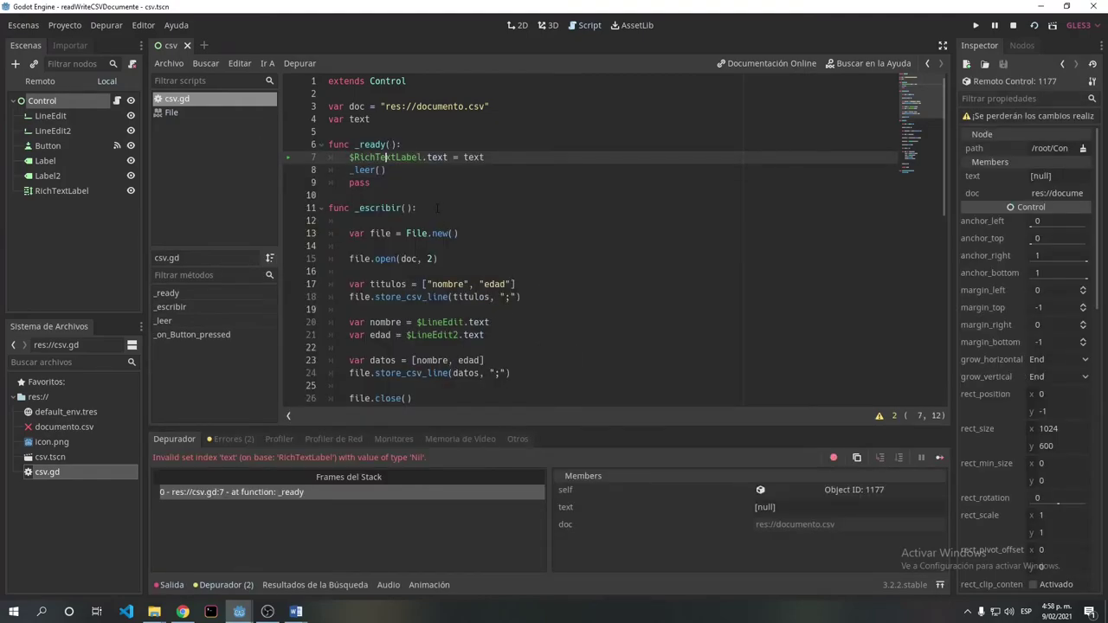
Delete 'var' on line 36 so _leer assigns the shared text variable.
scroll(437, 208, "down", 5)
scroll(479, 252, "down", 6)
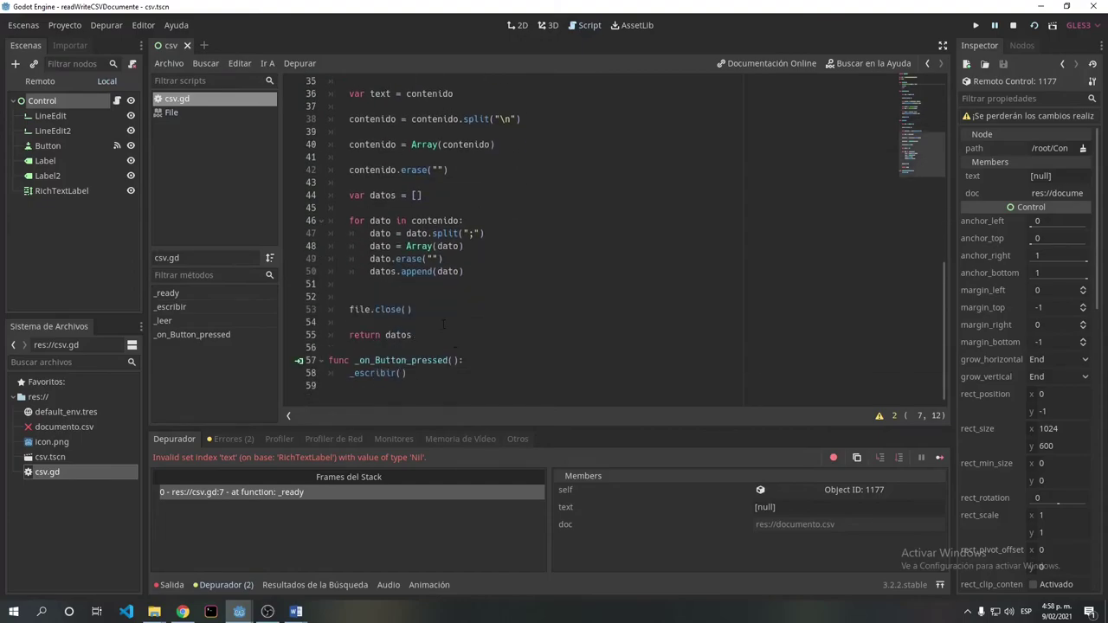
scroll(442, 324, "up", 5)
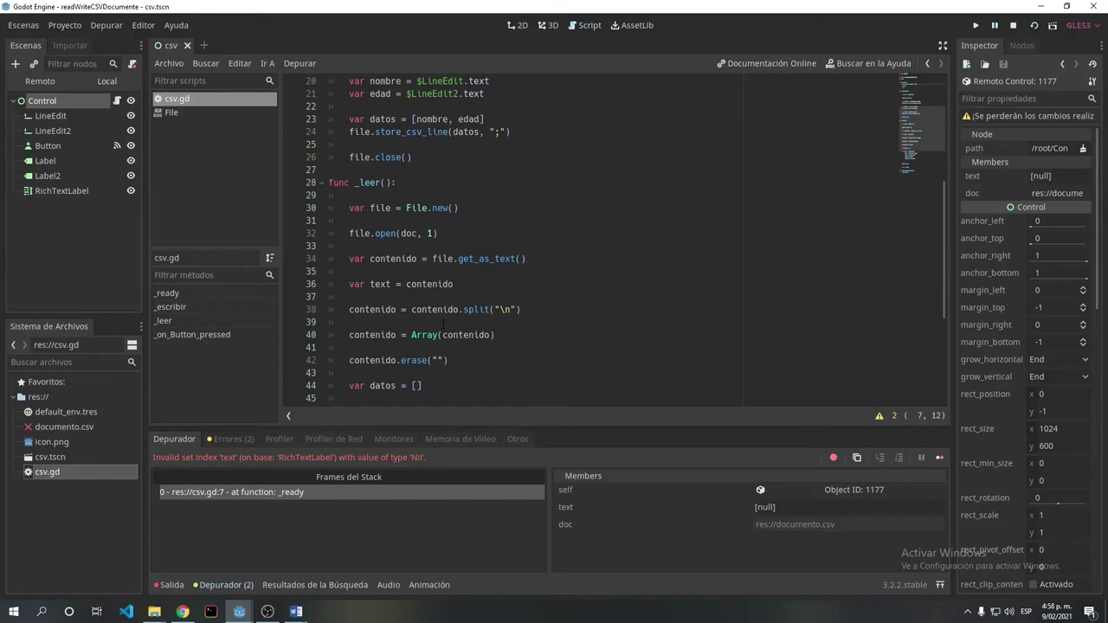
scroll(442, 324, "down", 3)
scroll(442, 323, "up", 1)
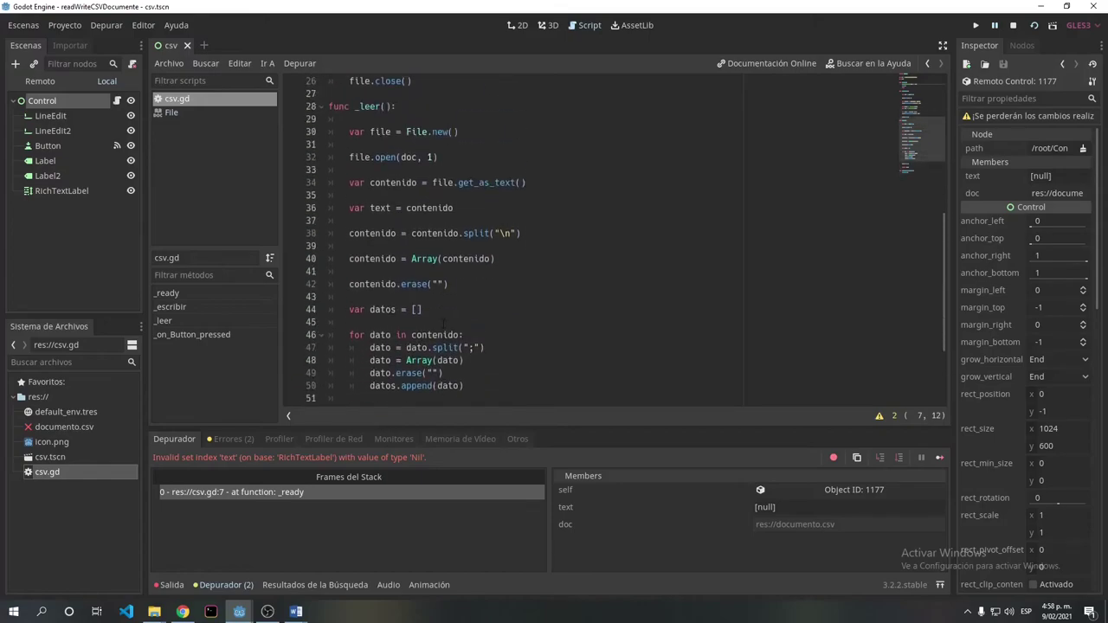
double_click(358, 208)
key("Delete")
key("Delete")
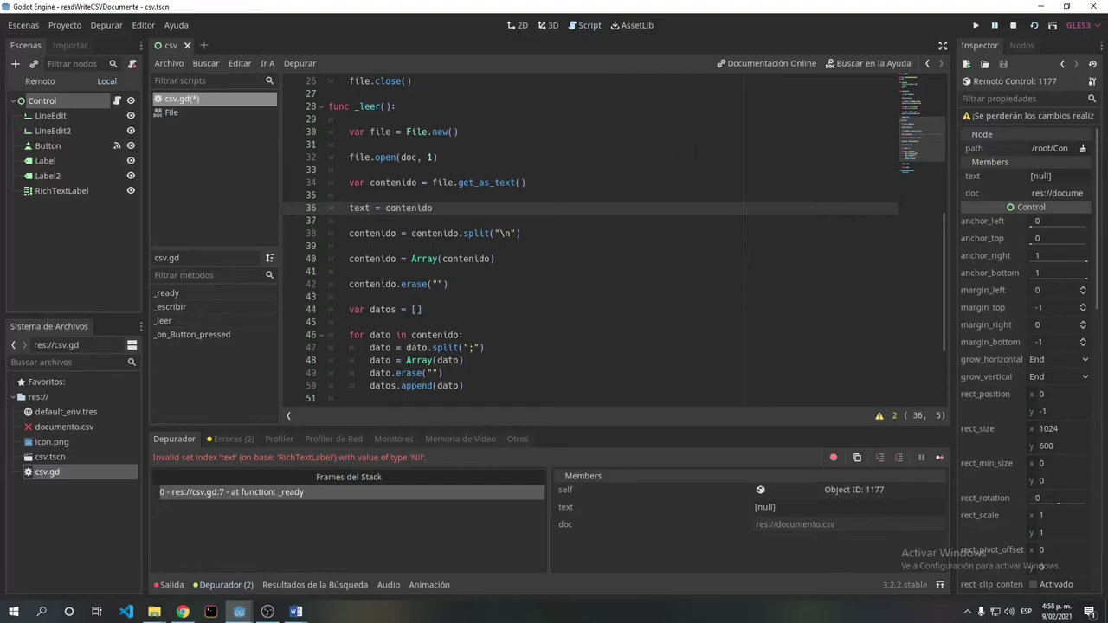
Stop the previous debug run and relaunch the scene to test the change.
scroll(443, 324, "up", 5)
left_click(1013, 26)
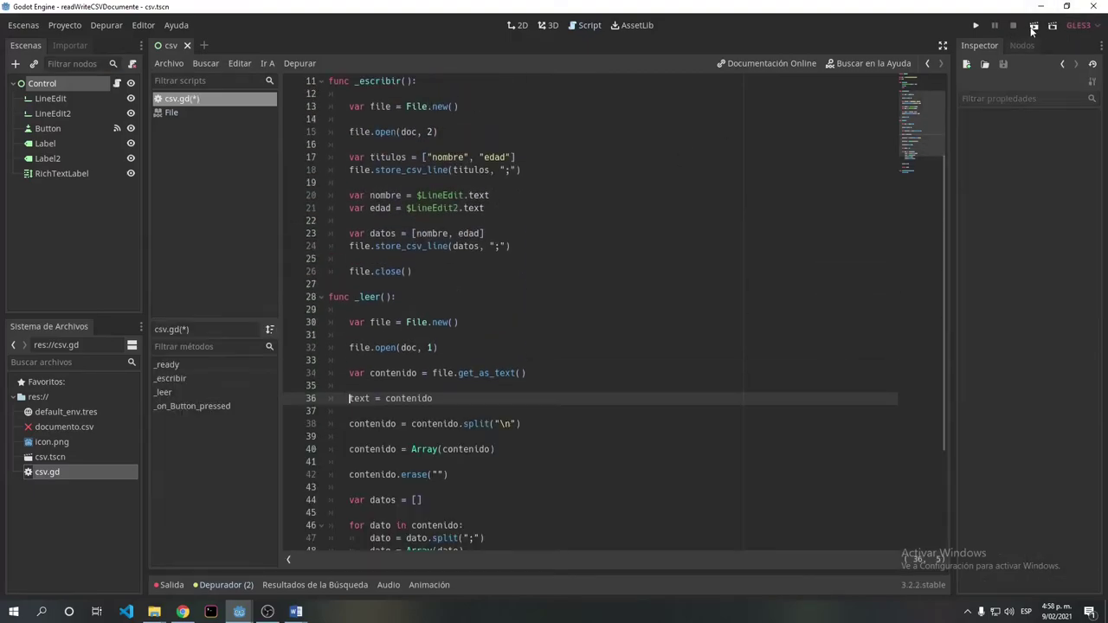
left_click(1033, 26)
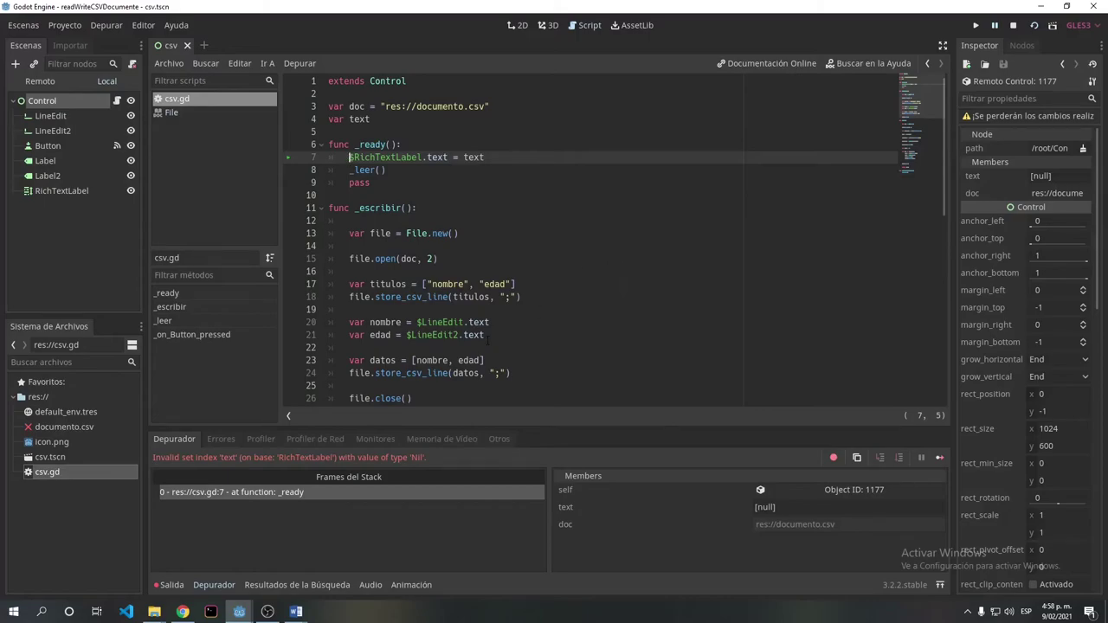
scroll(484, 340, "down", 3)
scroll(484, 341, "down", 4)
scroll(483, 340, "down", 2)
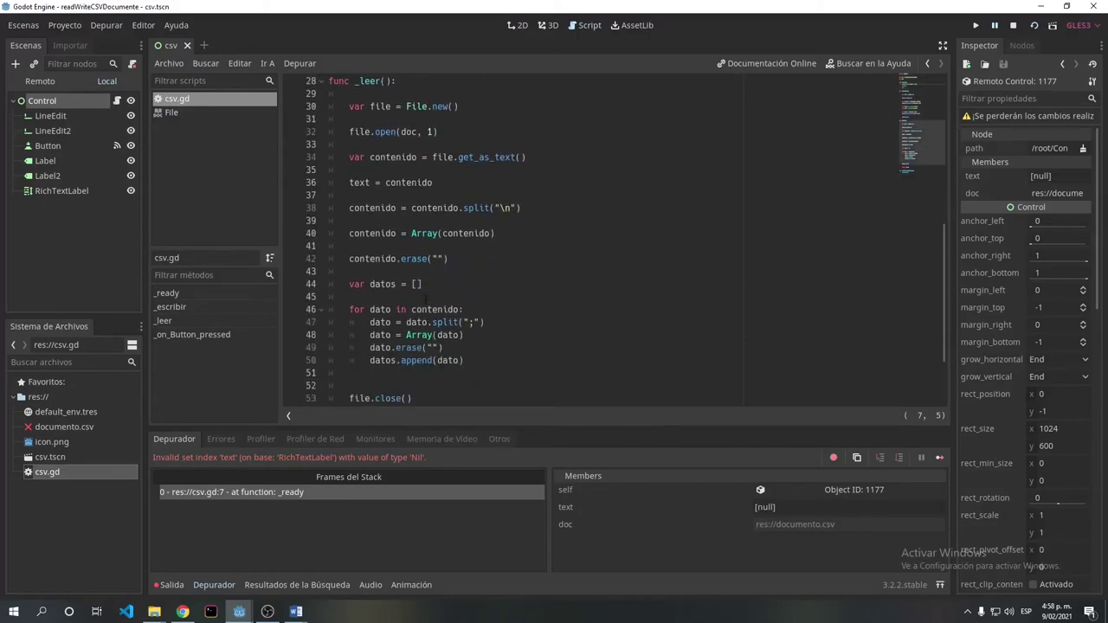
scroll(425, 291, "down", 1)
scroll(520, 242, "down", 2)
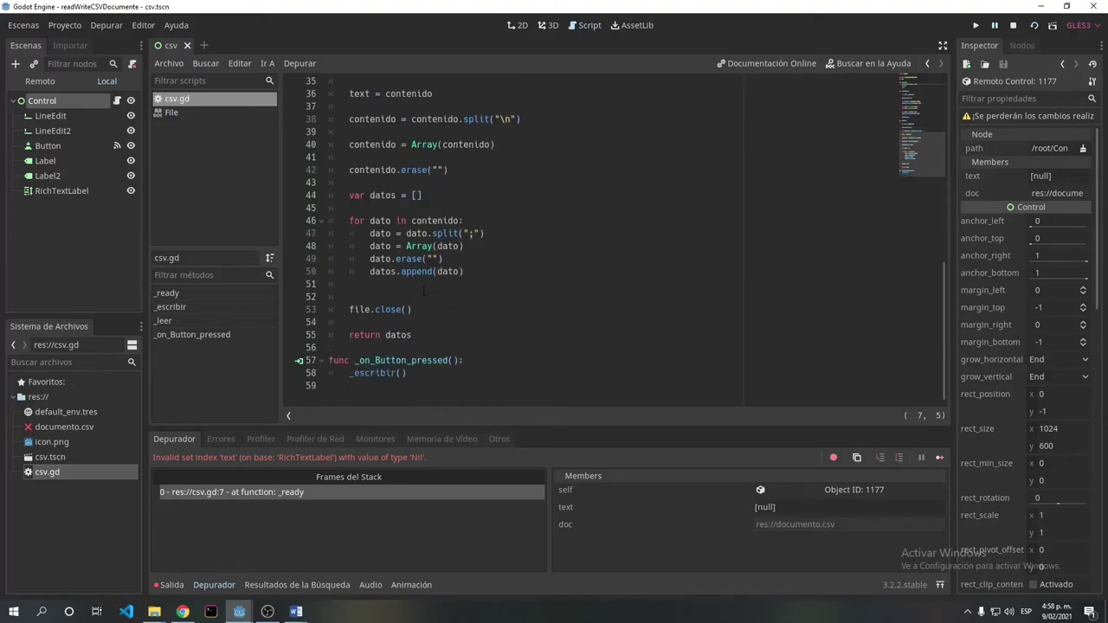
scroll(519, 243, "up", 6)
scroll(519, 242, "up", 6)
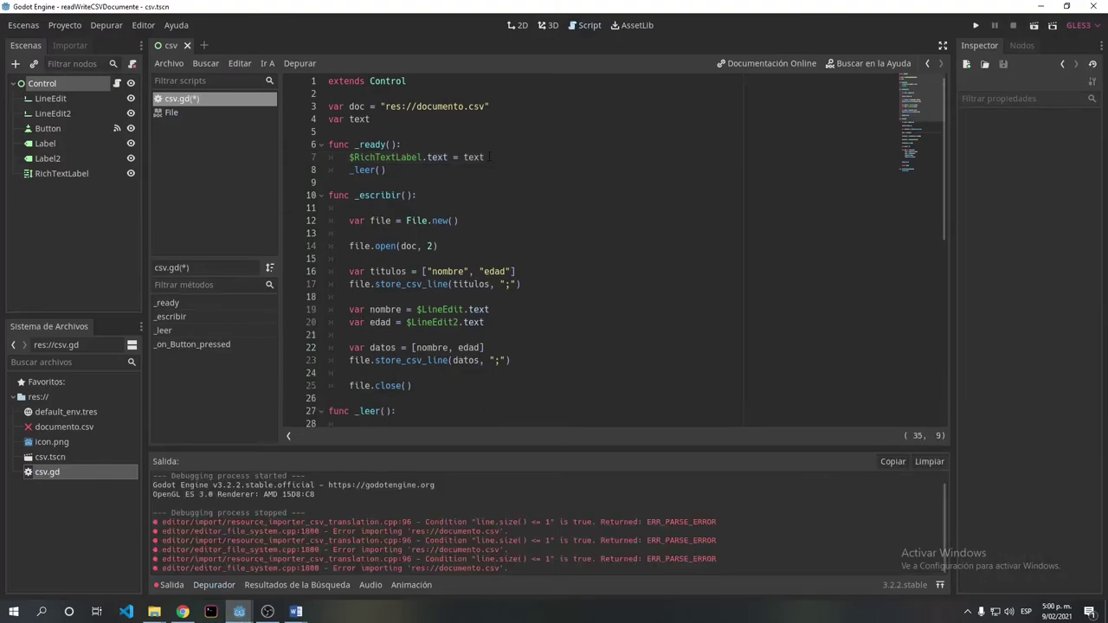
Delete the RichTextLabel assignment in _ready and the var text declaration.
mouse_move(489, 157)
left_mouse_down()
mouse_move(419, 144)
mouse_move(507, 107)
left_mouse_up()
key("BackSpace")
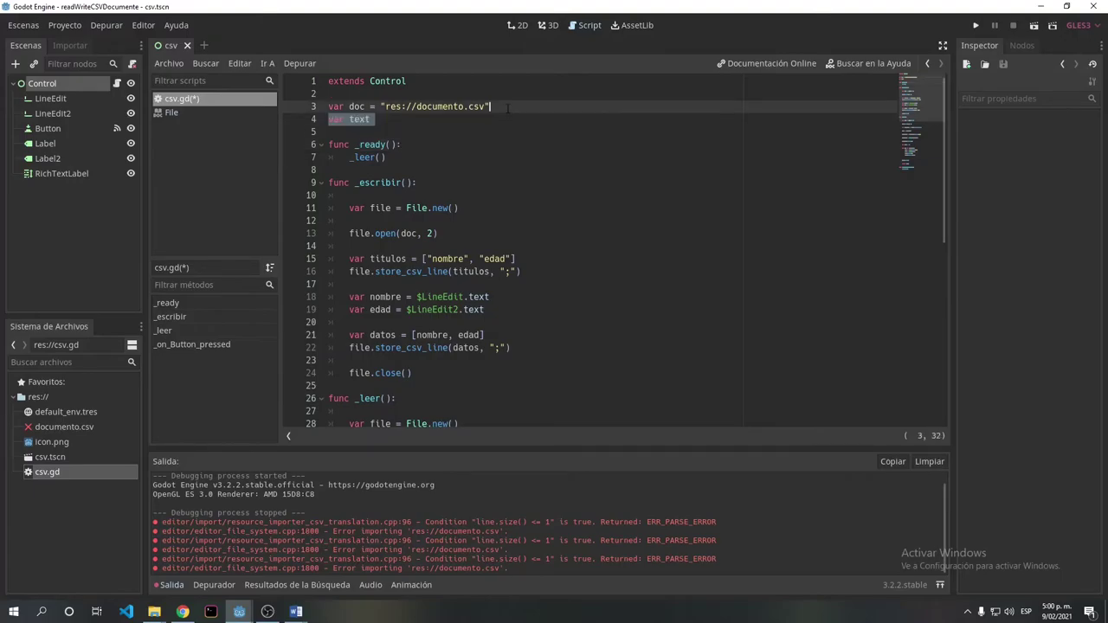
key("BackSpace")
Change line 33 to '$RichTextLabel.text = contenido' and run the scene.
scroll(467, 310, "down", 3)
scroll(467, 310, "down", 5)
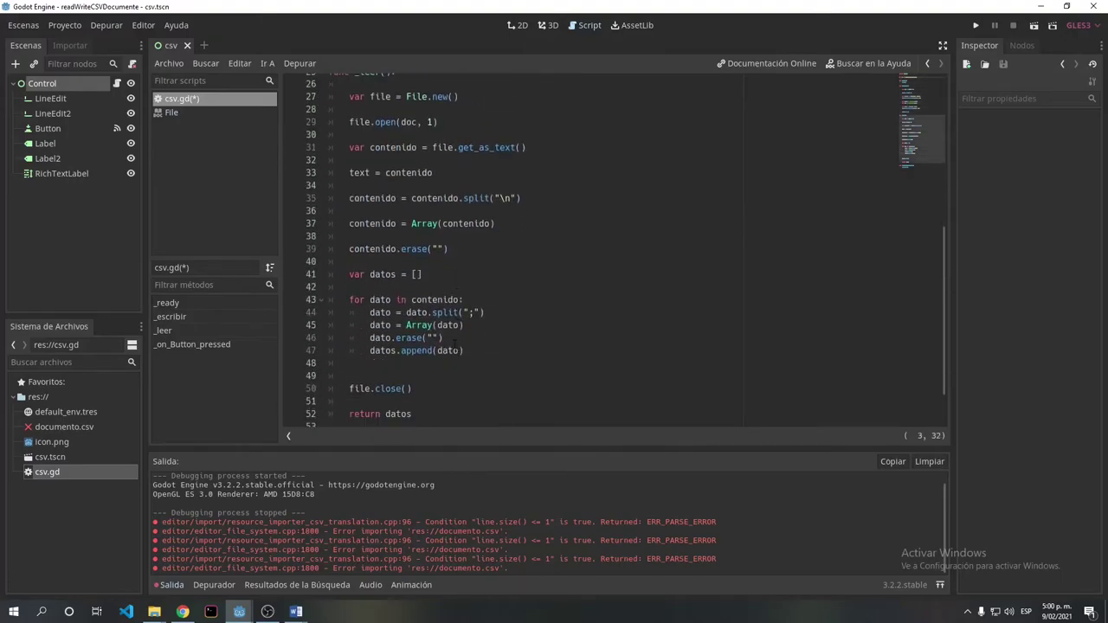
scroll(467, 310, "up", 3)
double_click(363, 288)
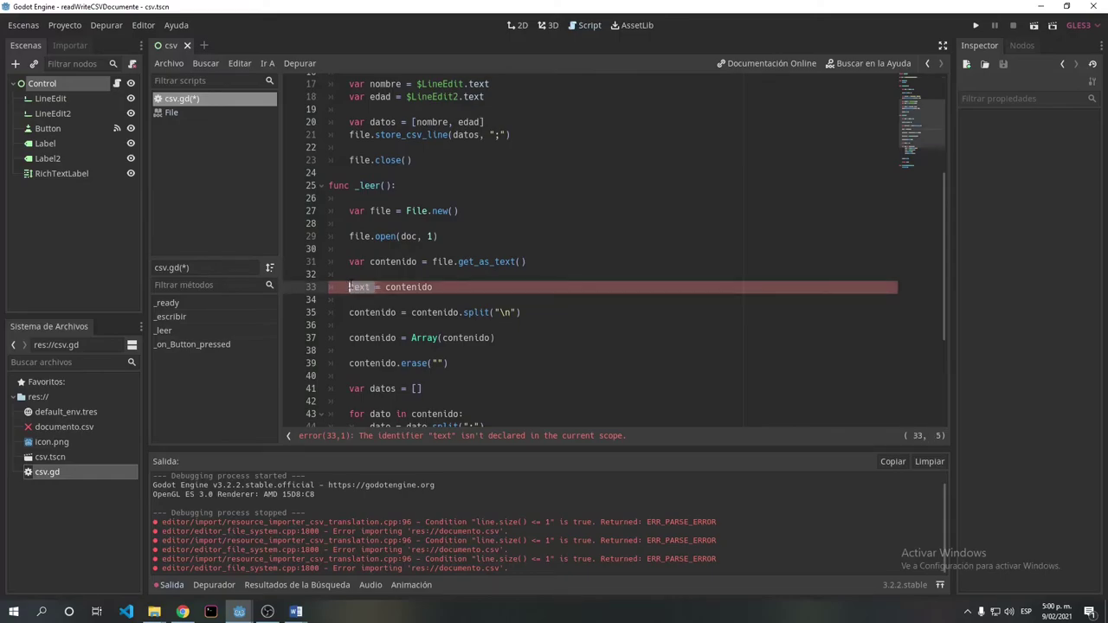
key("BackSpace")
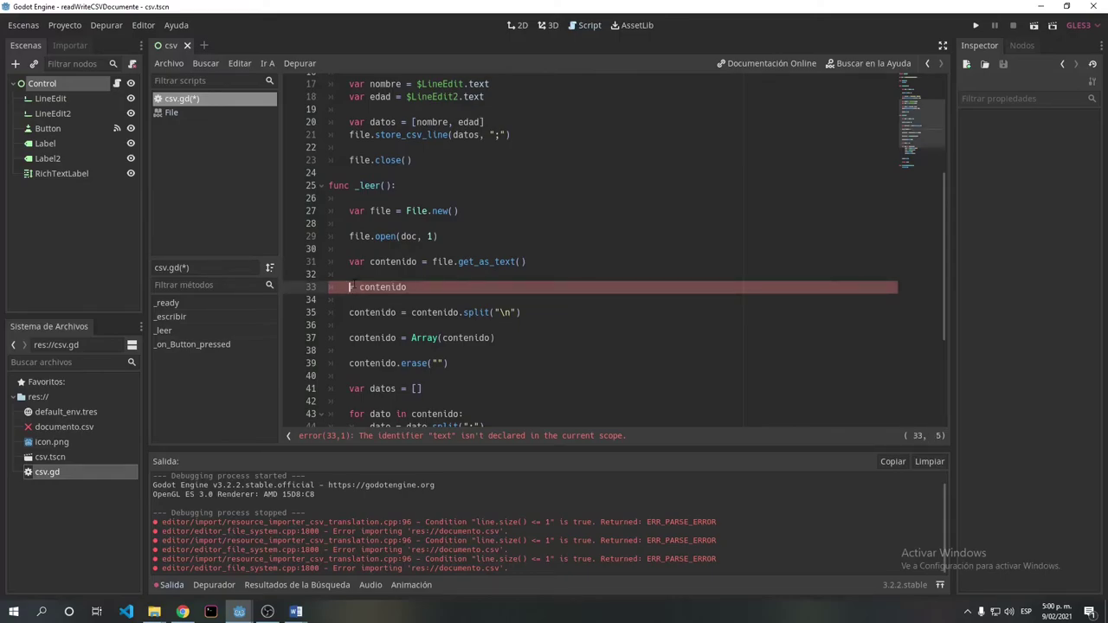
type("$rich")
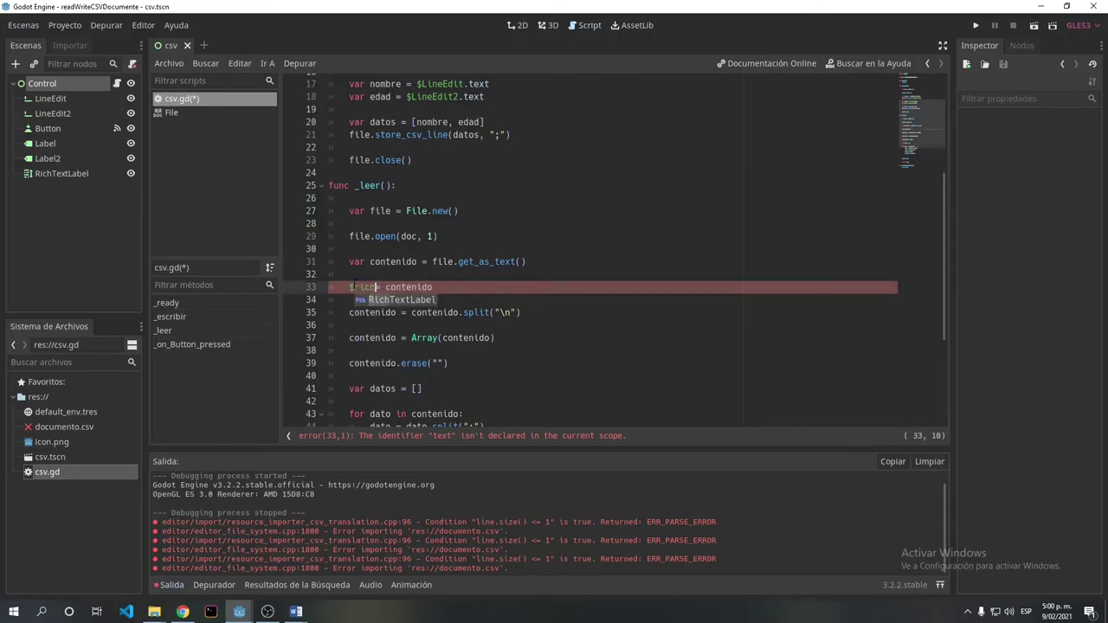
key("Return")
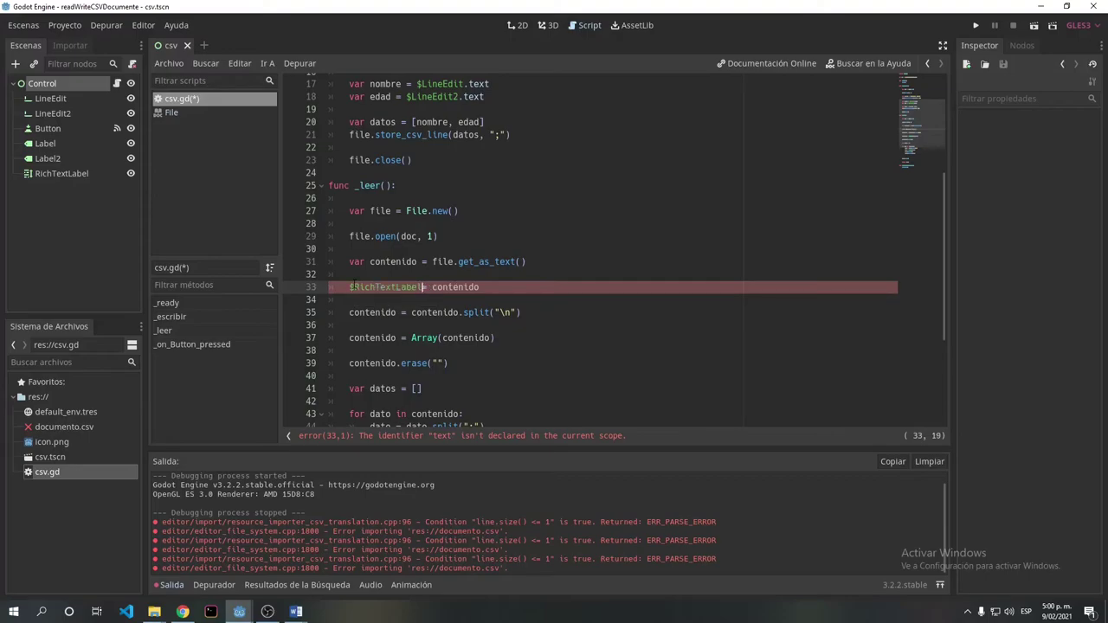
type(".text")
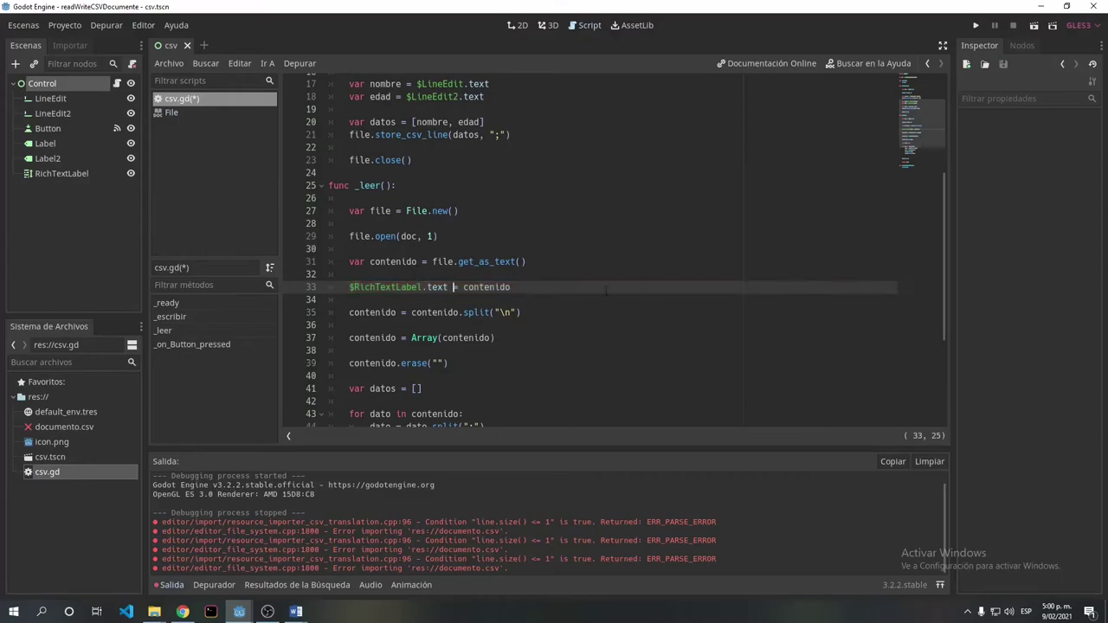
left_click(1035, 26)
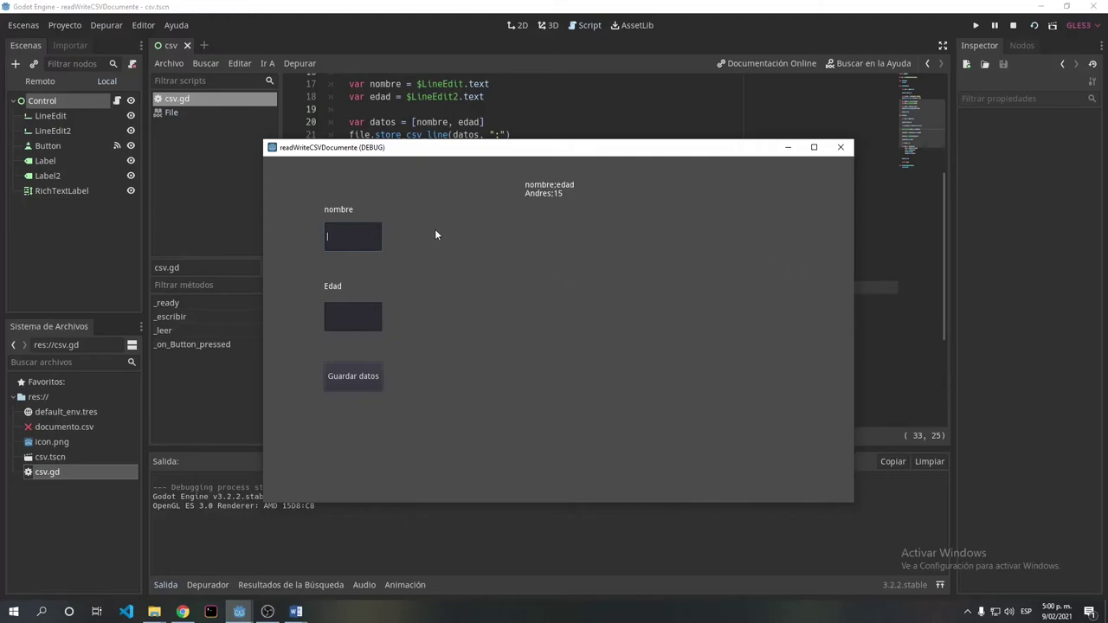
Move the DEBUG game window aside and close it to return to csv.gd.
mouse_move(546, 151)
left_mouse_down()
mouse_move(656, 210)
mouse_move(554, 171)
left_mouse_up()
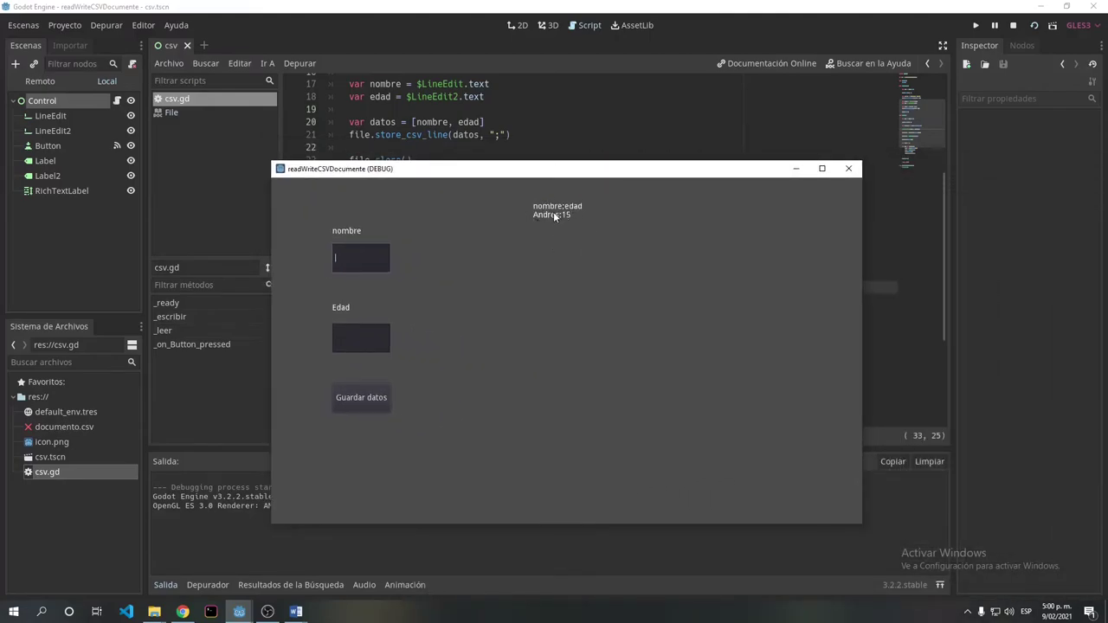
left_click(848, 168)
scroll(682, 245, "up", 3)
scroll(682, 245, "up", 2)
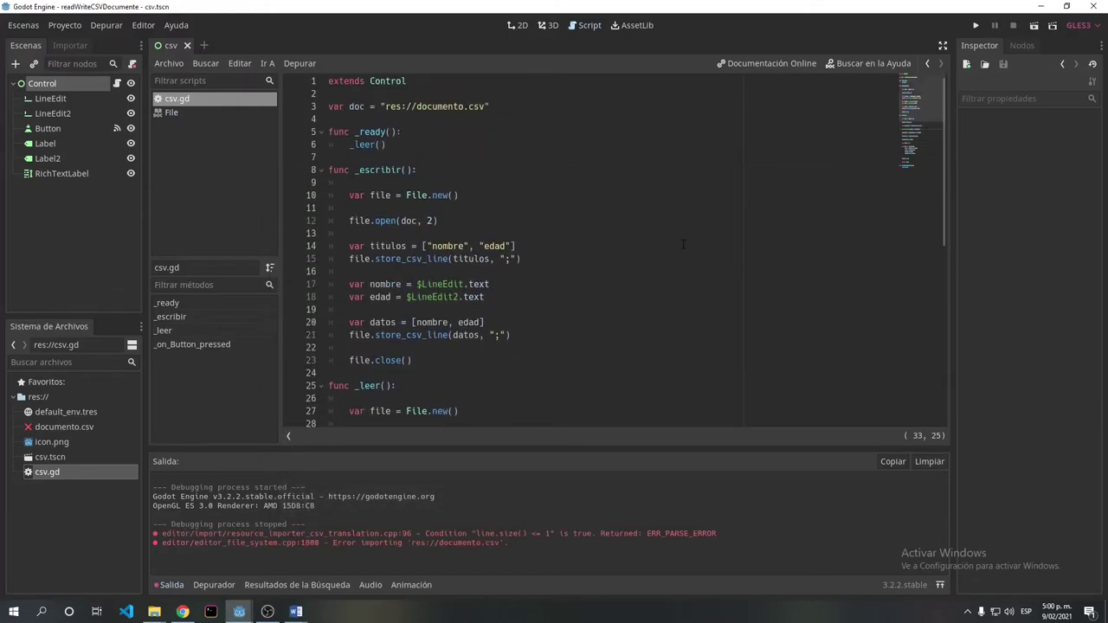
left_click(322, 385)
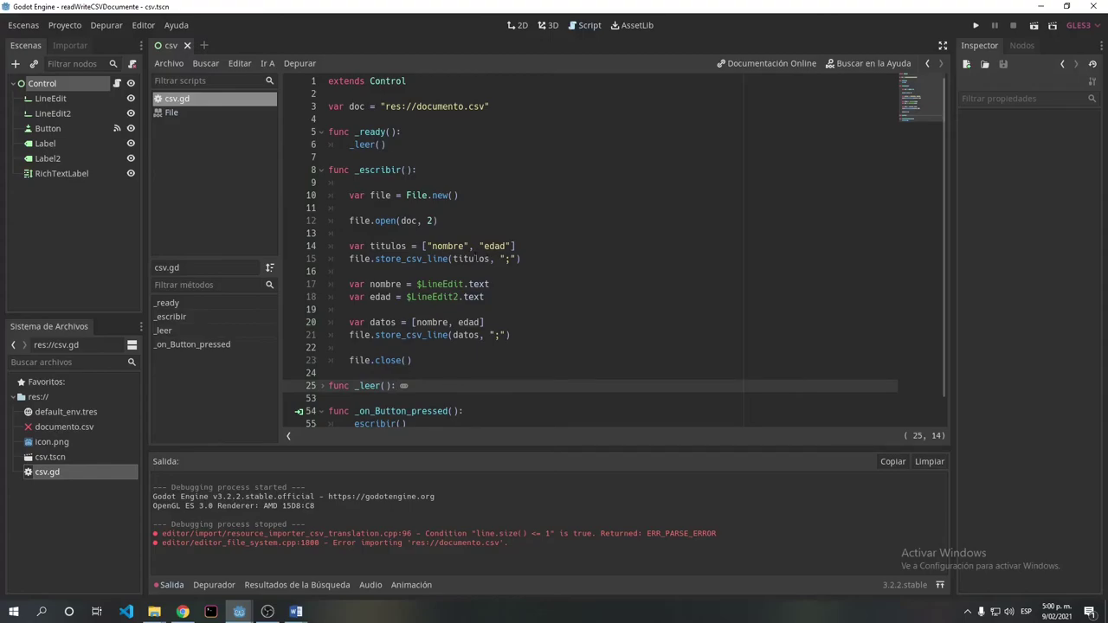
left_click(450, 223)
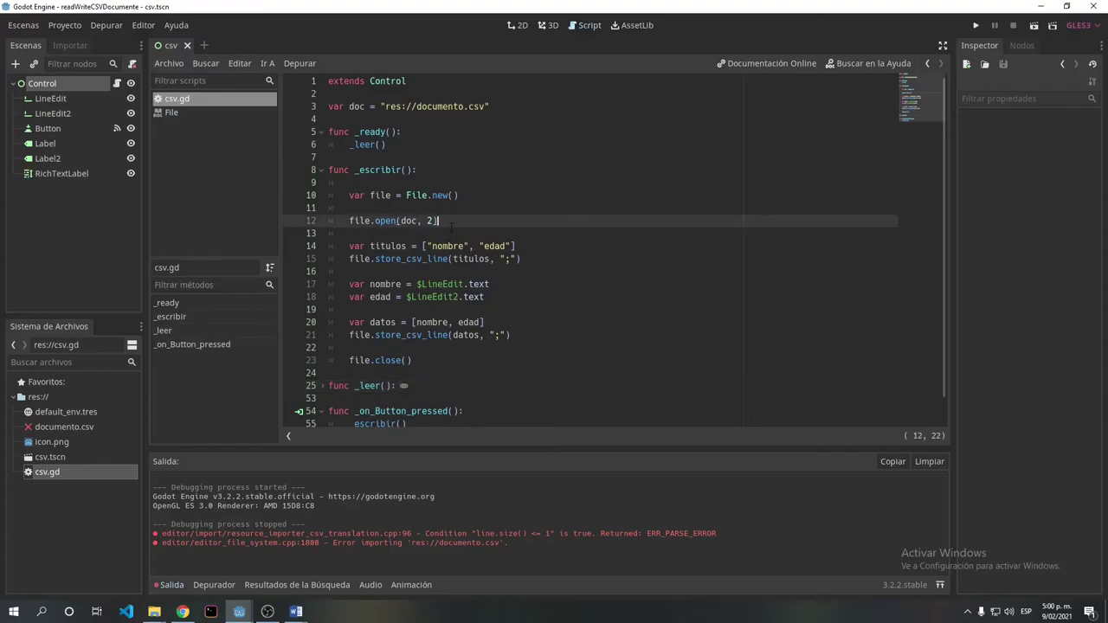
key("Return")
key("Down")
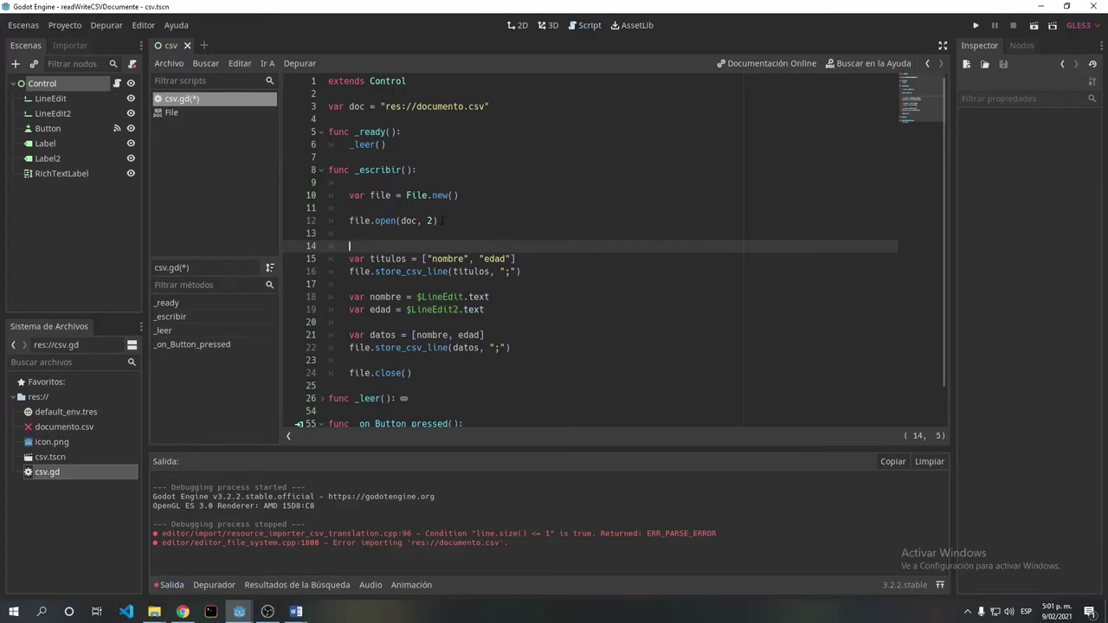
scroll(442, 221, "down", 1)
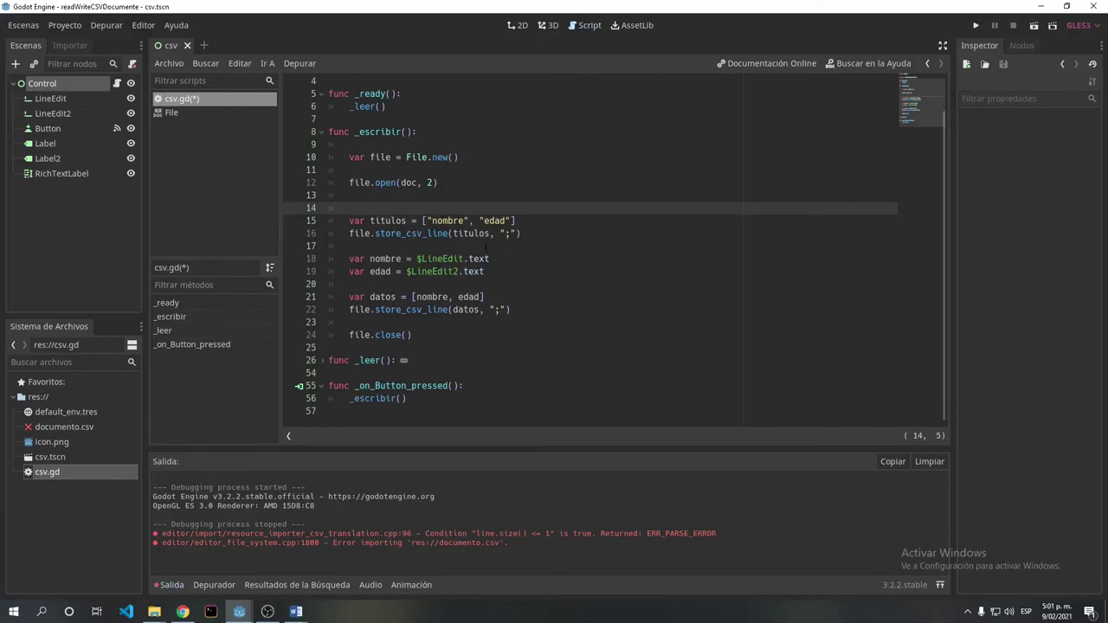
left_click(322, 360)
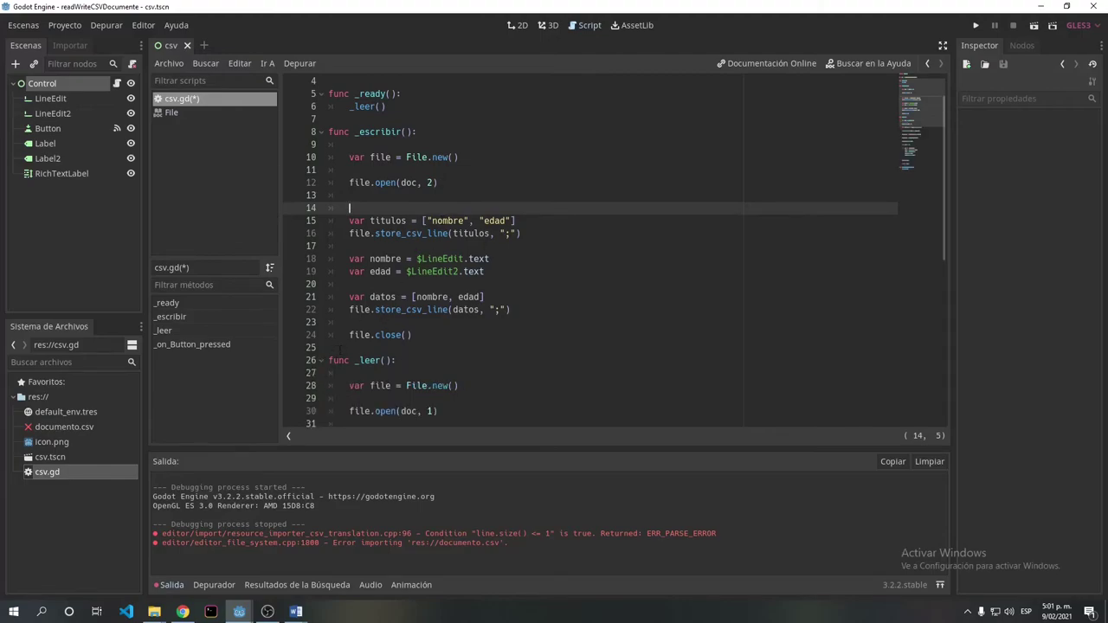
scroll(359, 349, "down", 5)
scroll(406, 346, "up", 1)
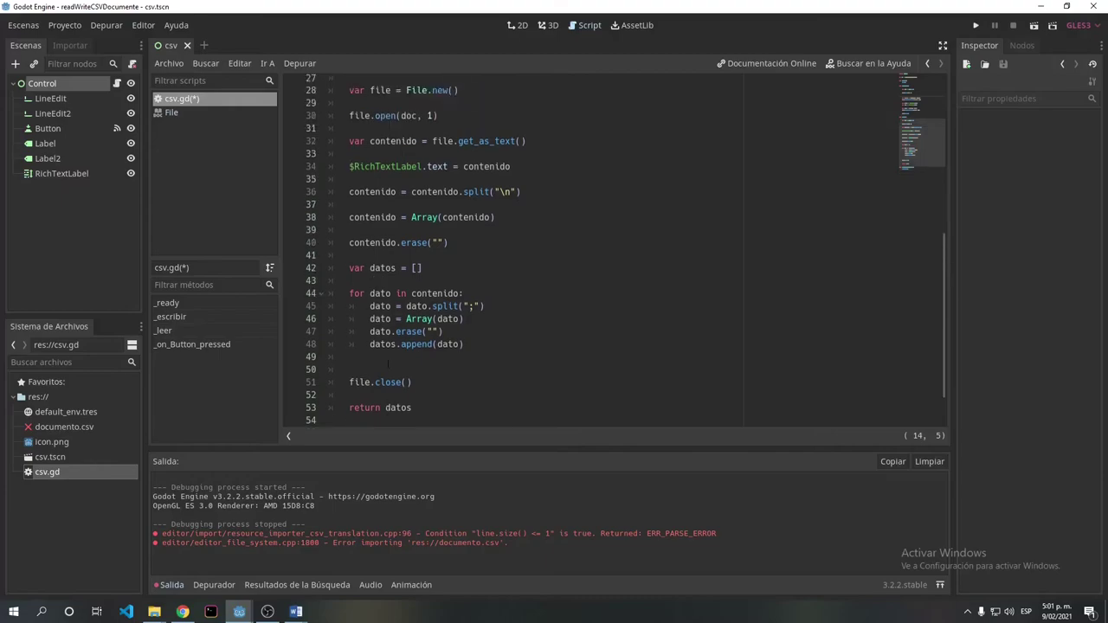
scroll(381, 225, "up", 7)
scroll(354, 119, "up", 2)
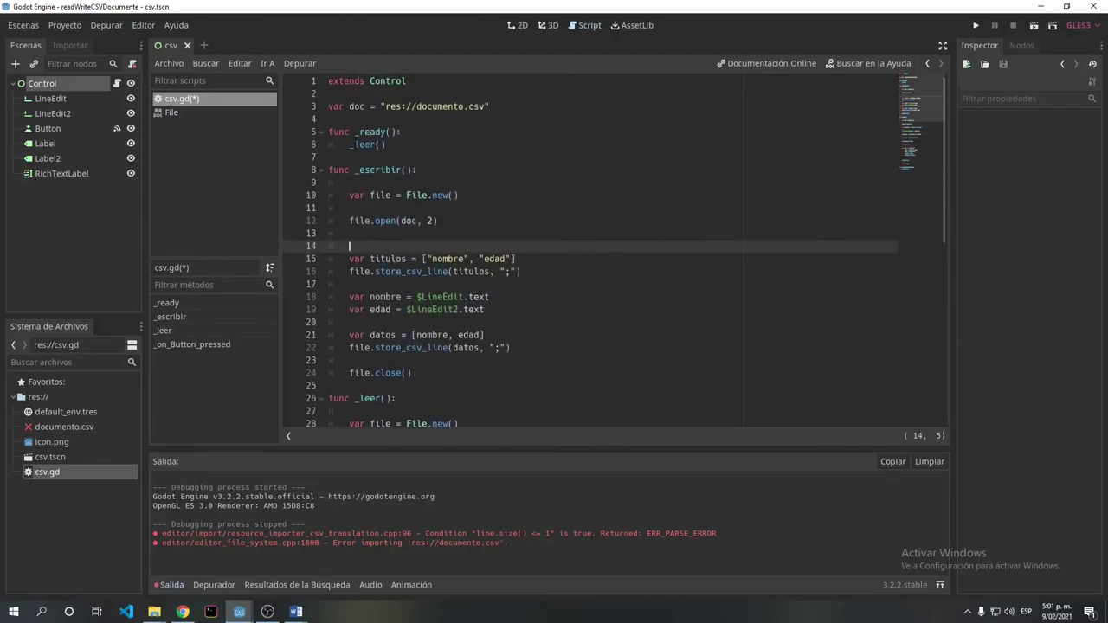
left_click(349, 145)
left_click(402, 120)
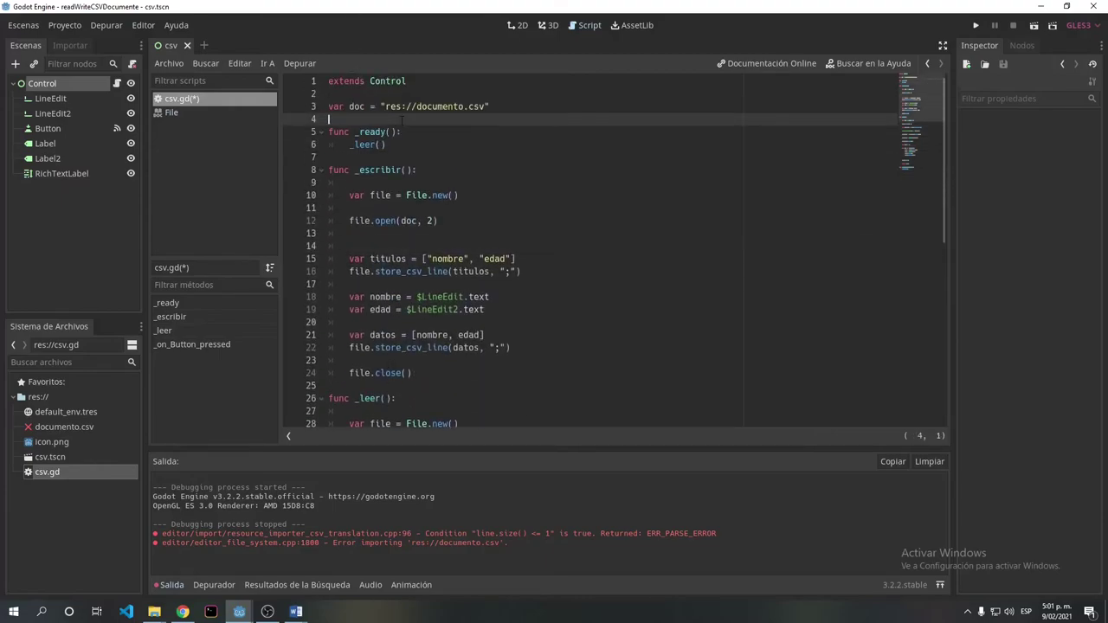
Declare 'var documento' below the doc declaration.
left_click(527, 105)
key("Return")
key("Down")
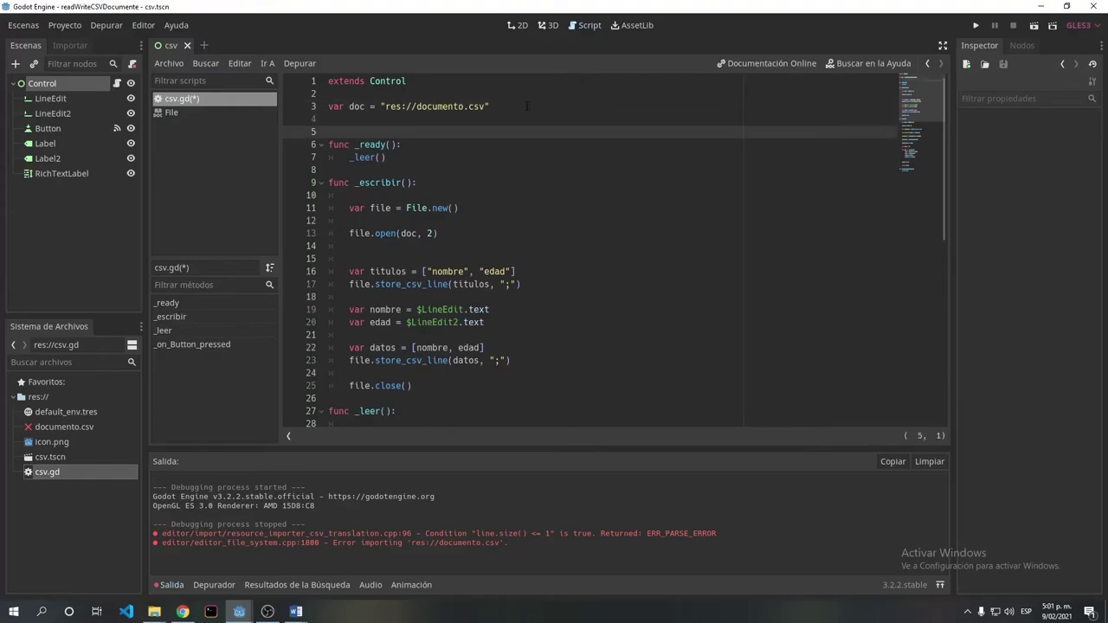
type("var")
type("docuemto")
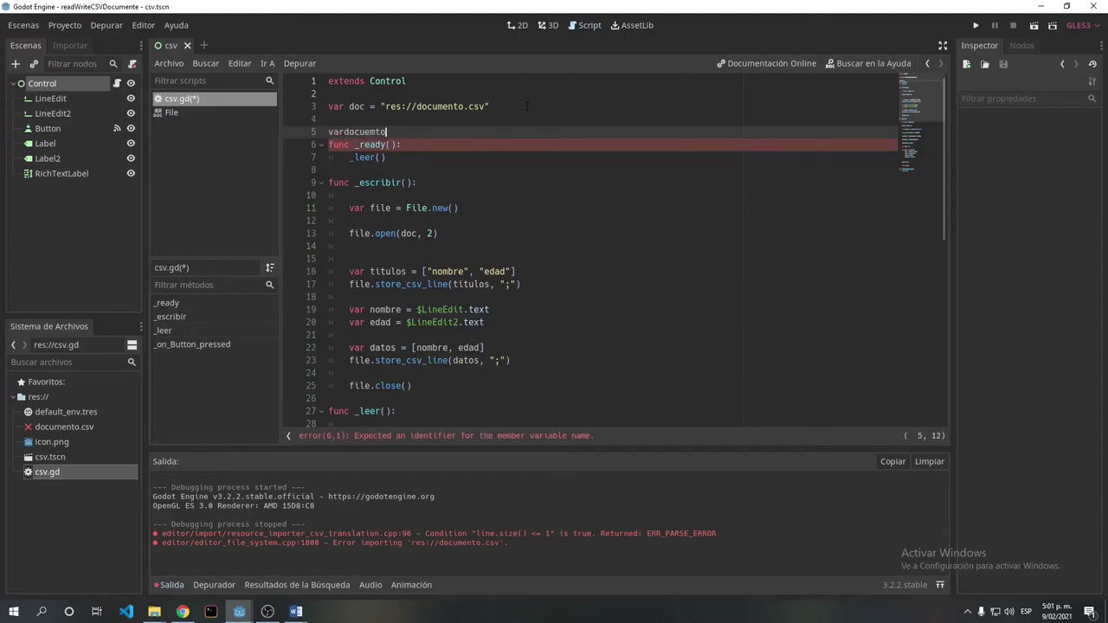
key("BackSpace")
key("BackSpace")
key("BackSpace")
key("BackSpace")
key("BackSpace")
key("BackSpace")
type("doc")
type("umento")
key("Return")
Change line 8 in _ready to 'documento = _leer()'.
left_click(350, 170)
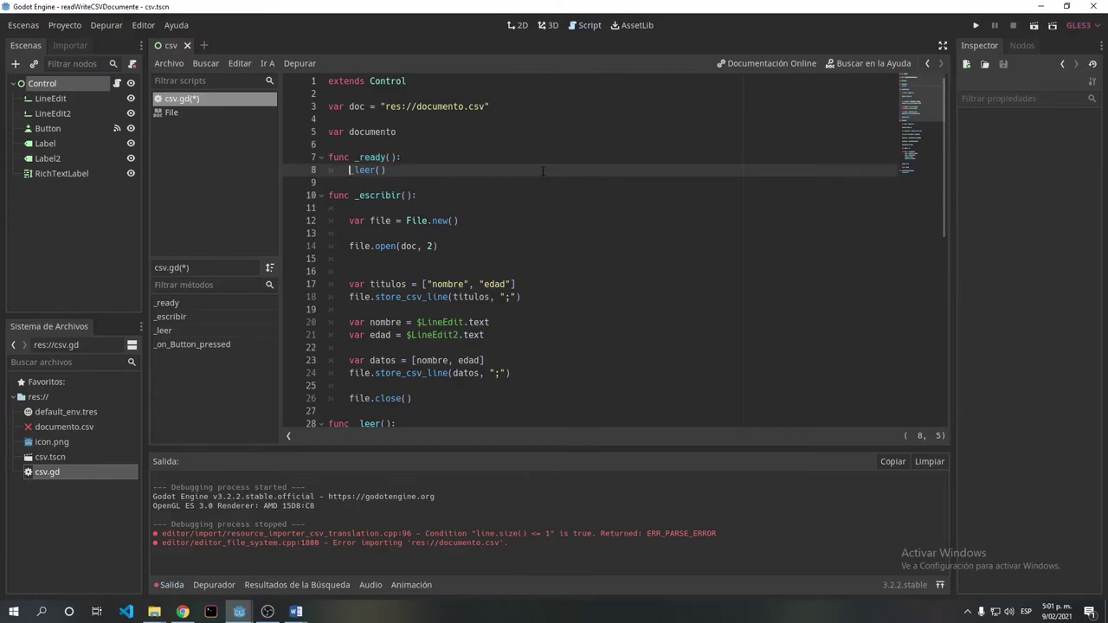
type("doc")
type("umetn")
key("BackSpace")
key("BackSpace")
key("BackSpace")
key("BackSpace")
type("ment")
type("o =")
scroll(522, 142, "down", 2)
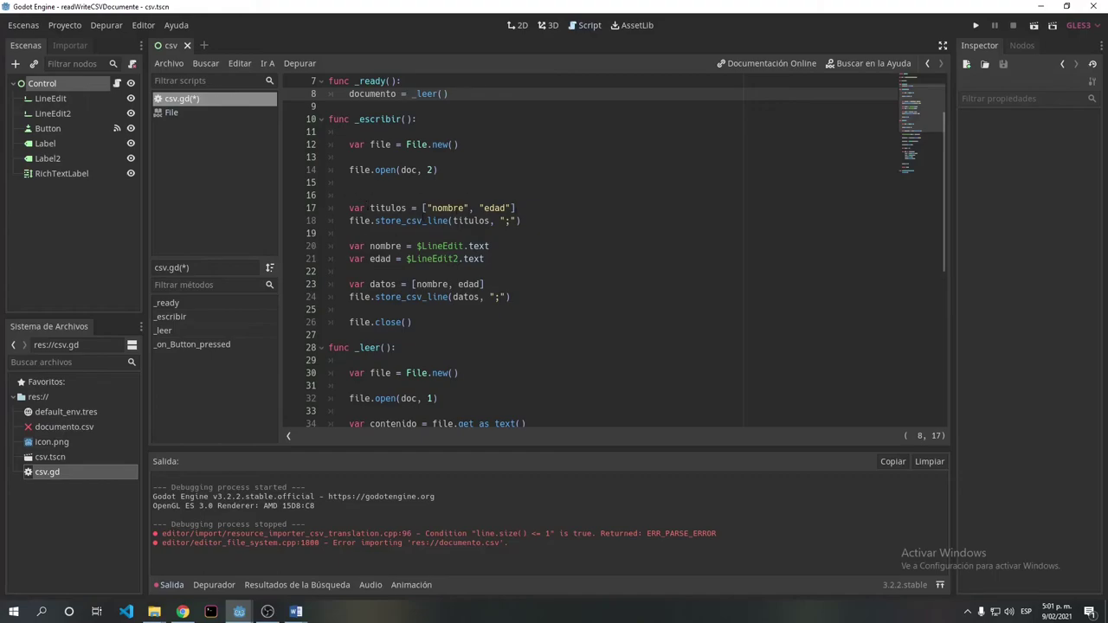
Add 'if documento.size() == 0:' after file.open in _escribir.
left_click(367, 195)
left_click(395, 185)
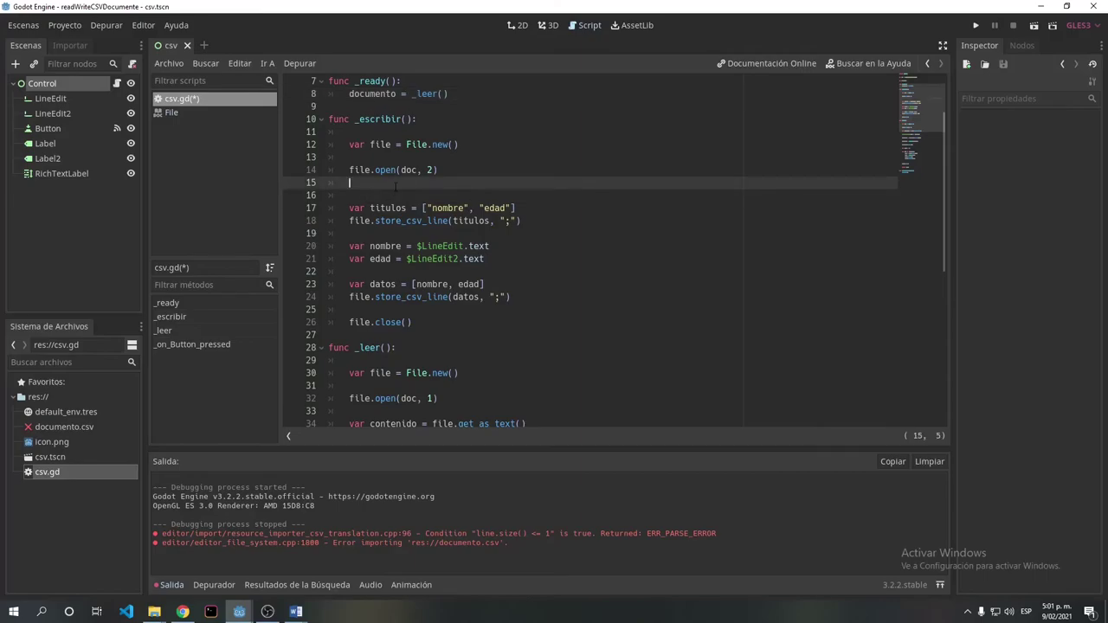
key("Return")
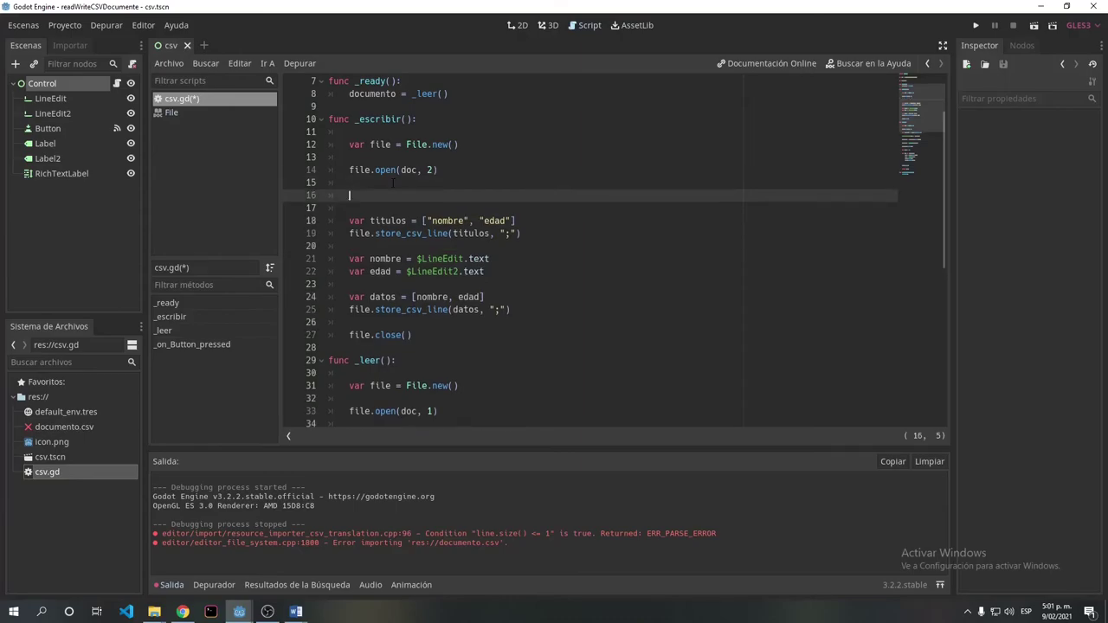
type("if")
type(" docu")
key("Return")
key("BackSpace")
type(".sez")
key("BackSpace")
key("BackSpace")
type("i")
type("ze(")
type(") ")
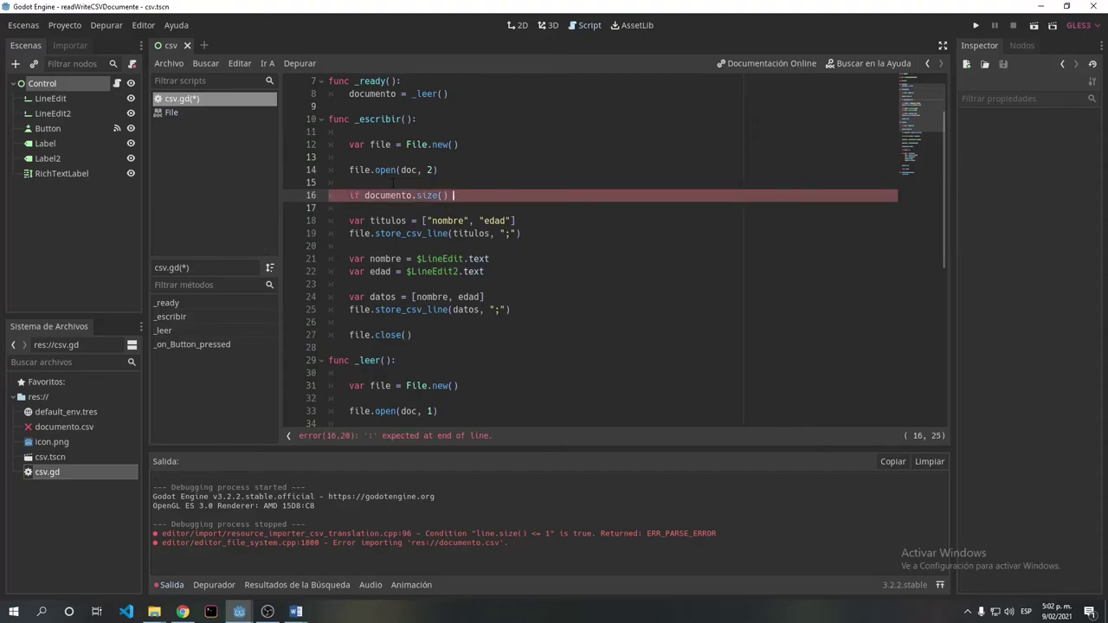
type("== ")
type("0:")
key("Return")
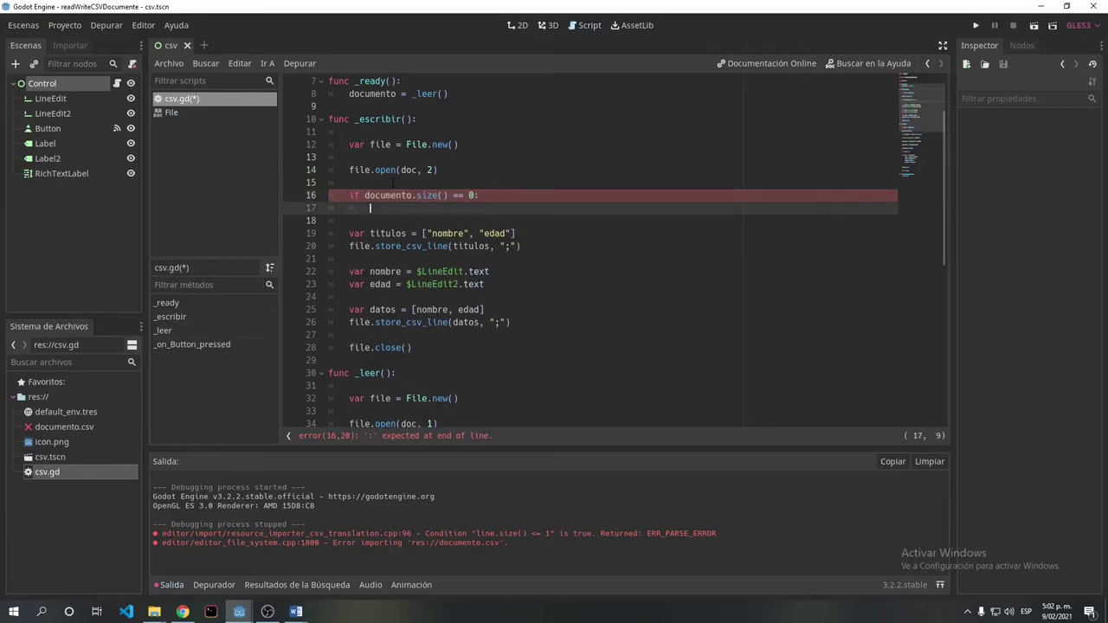
Indent the two titulos header lines into the if block and open a line at if level.
left_click_drag(532, 251, 348, 233)
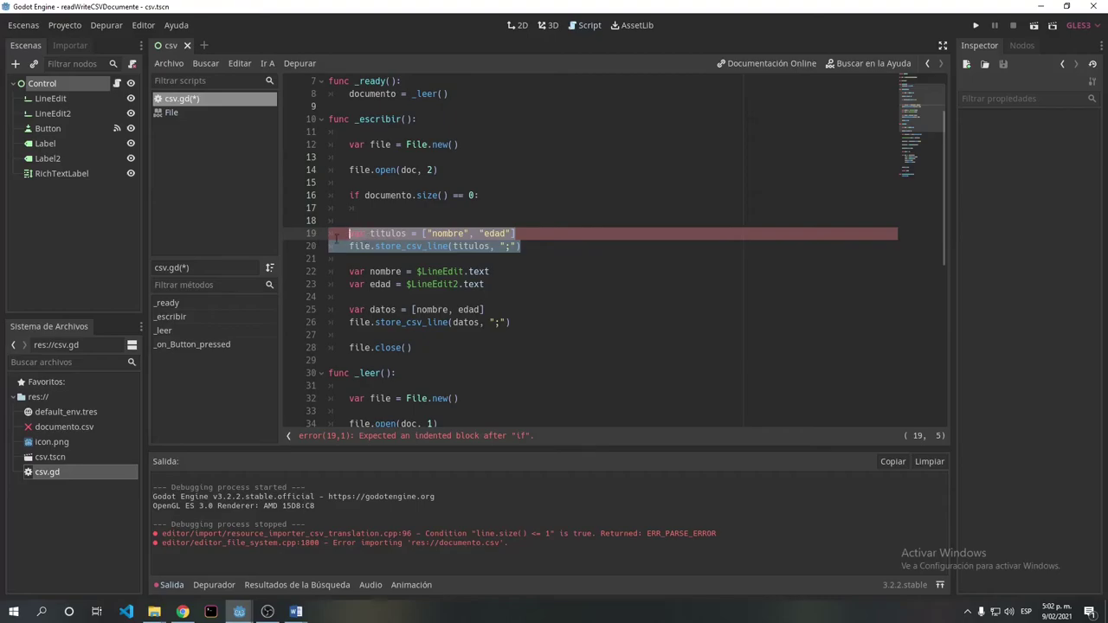
left_click_drag(348, 221, 355, 206)
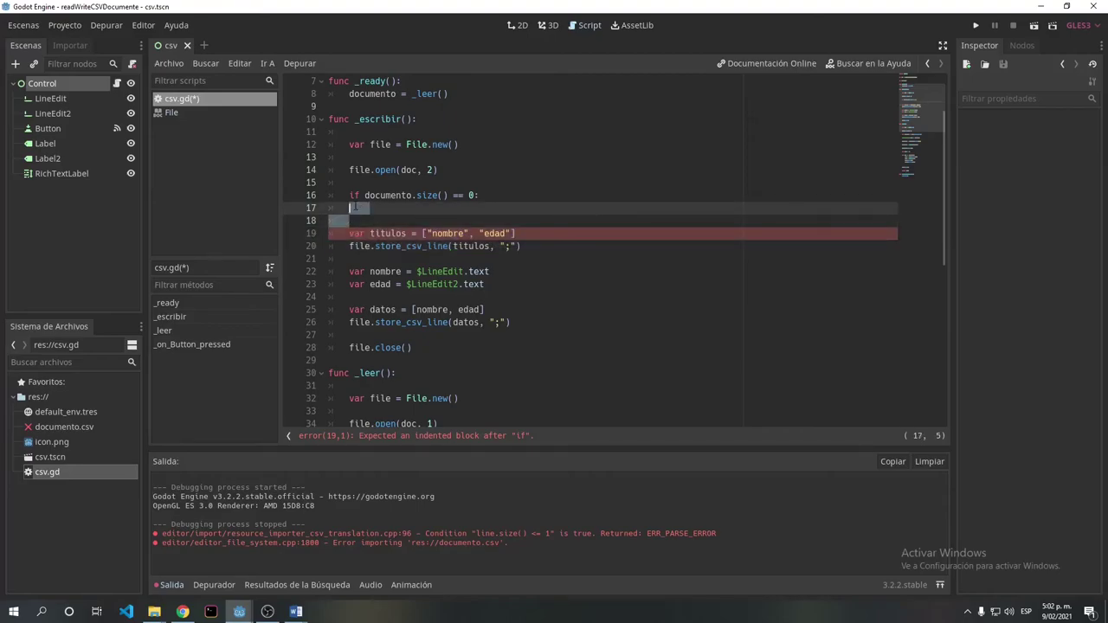
key("Delete")
key("BackSpace")
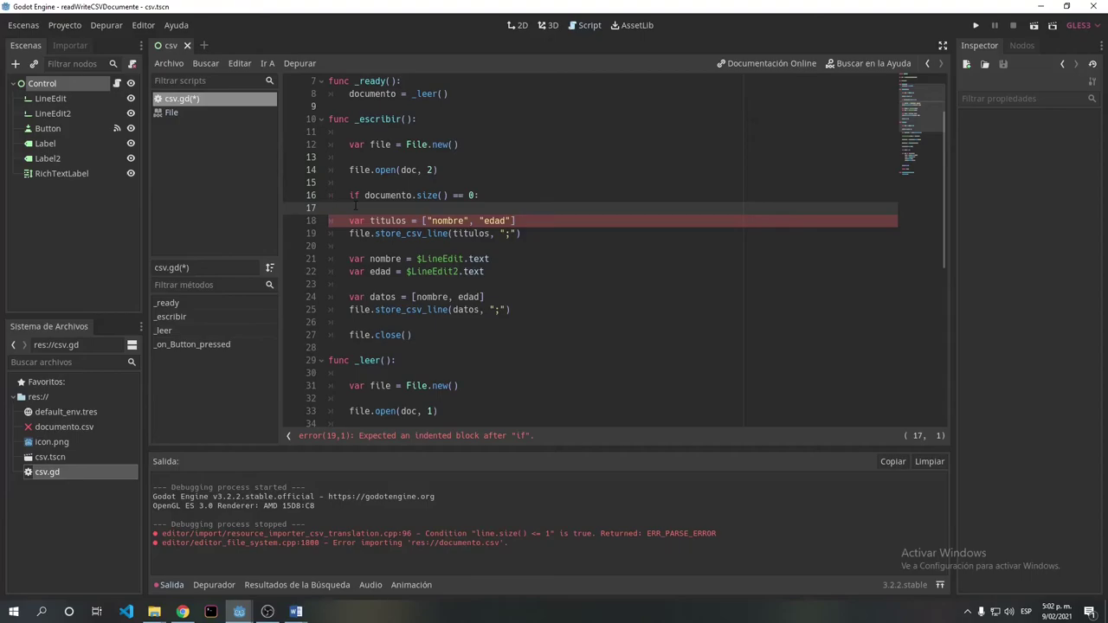
key("BackSpace")
left_click_drag(532, 223, 350, 209)
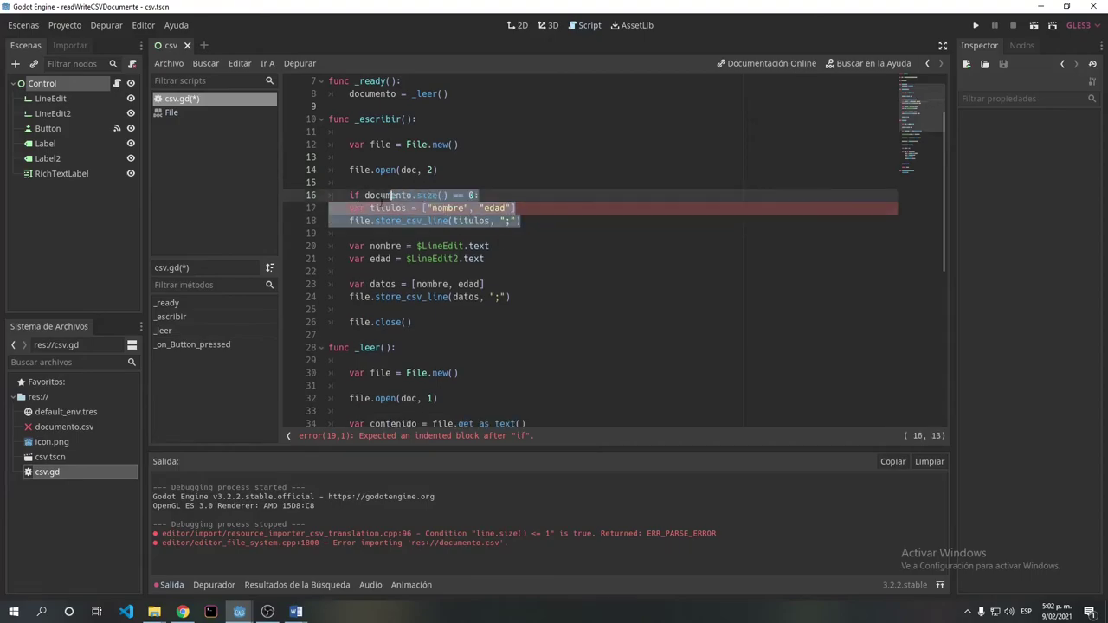
key("Tab")
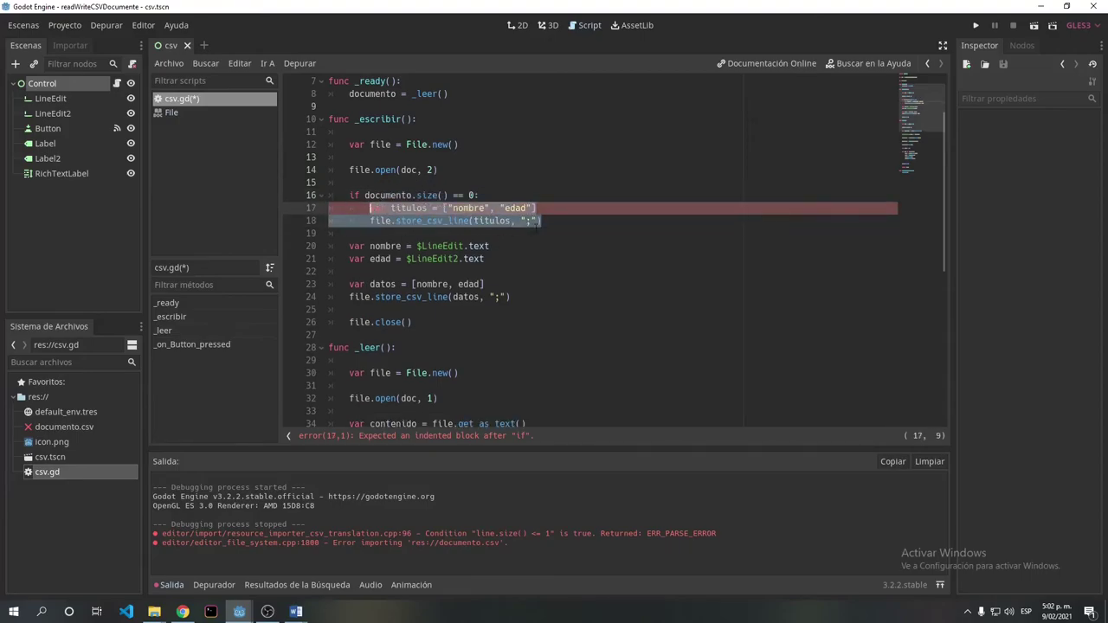
left_click(538, 223)
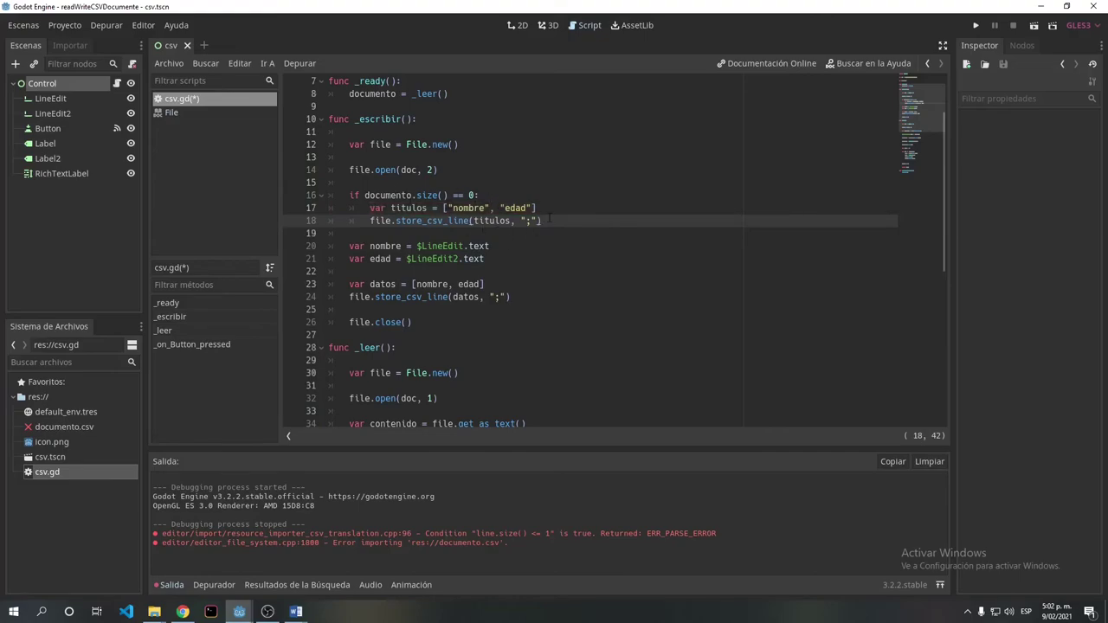
key("Return")
key("BackSpace")
Add 'else:' with 'for i in documento.size():' beneath it.
type("else")
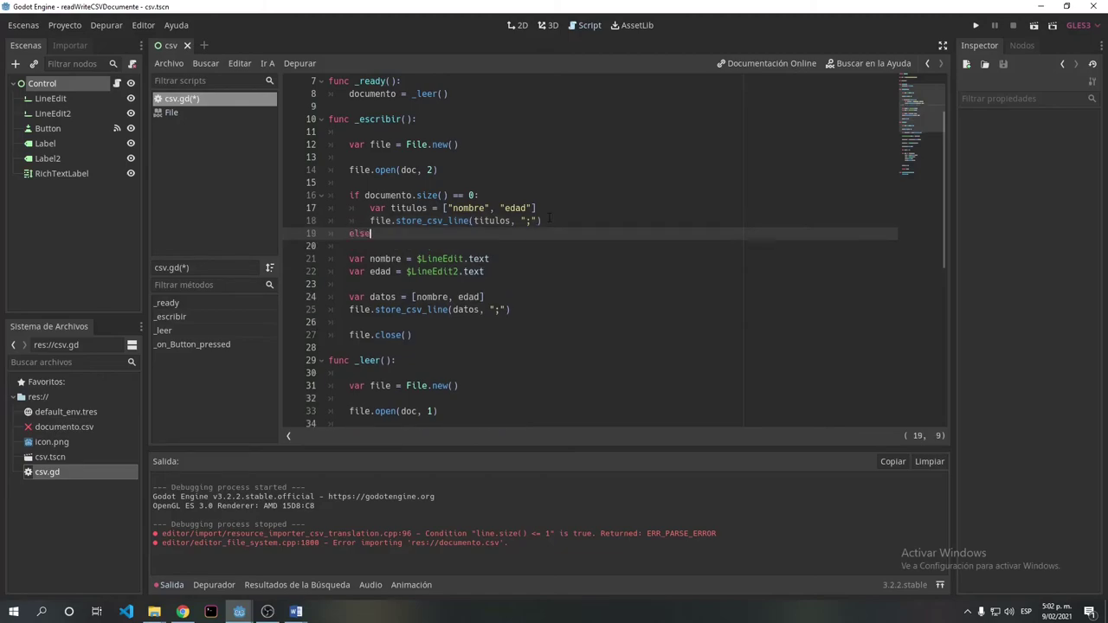
type(":")
key("Return")
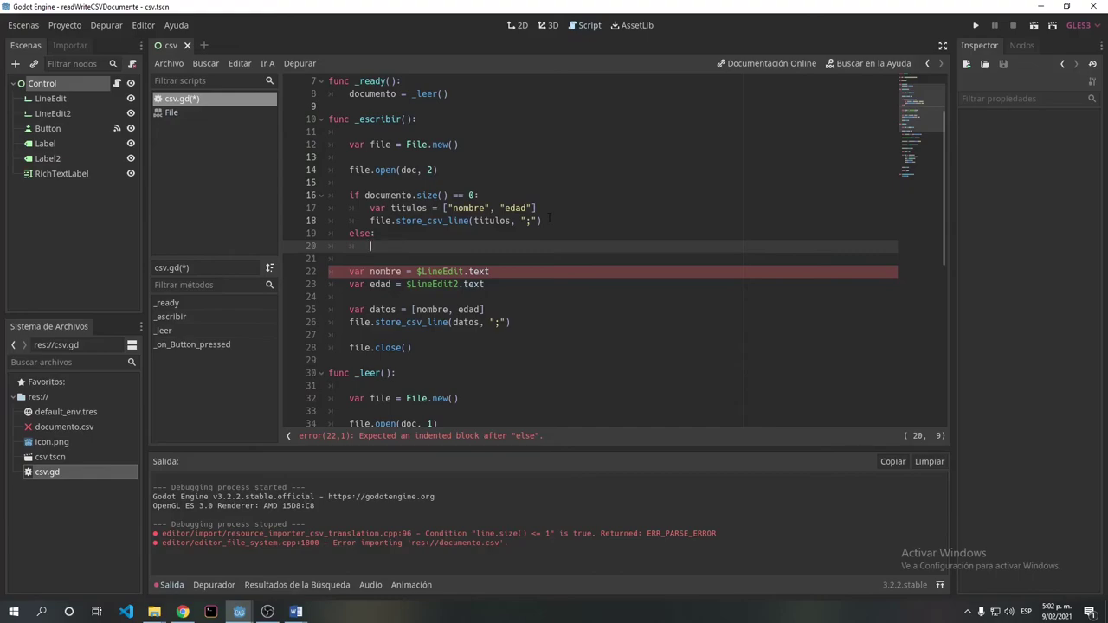
type("for")
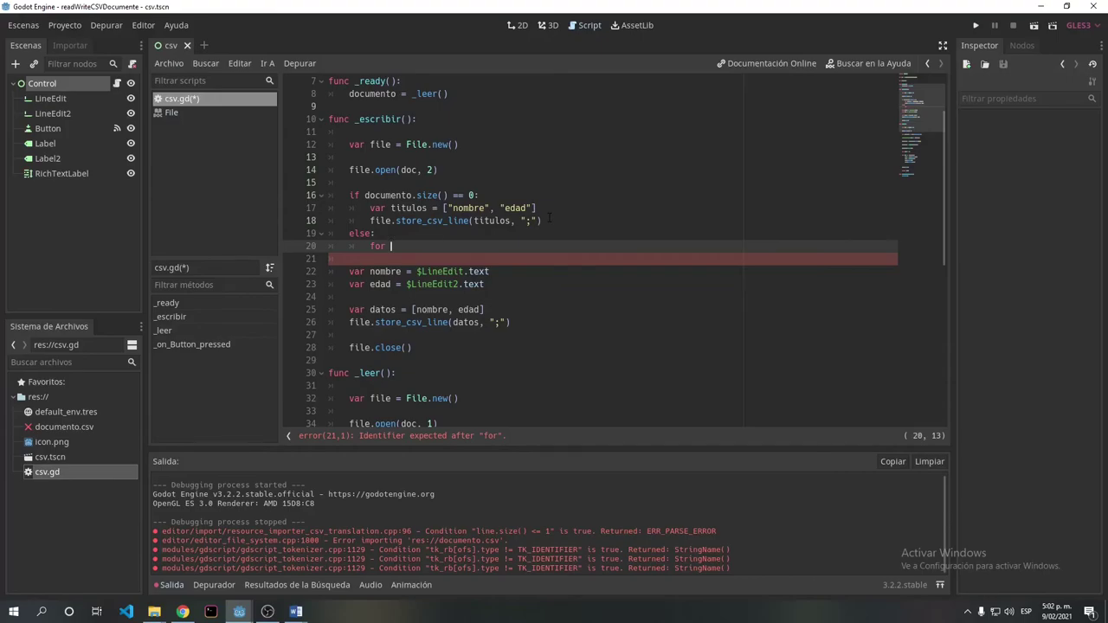
type("i ")
type("in")
left_click_drag(447, 195, 367, 196)
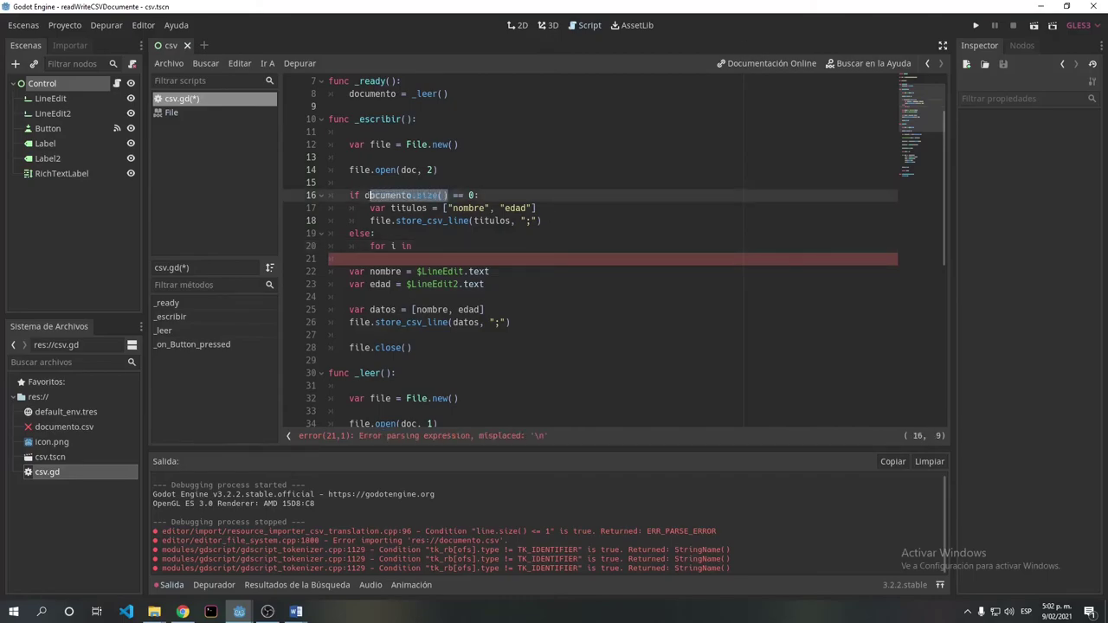
right_click(364, 194)
left_click(379, 217)
left_click(417, 246)
key("ctrl+v")
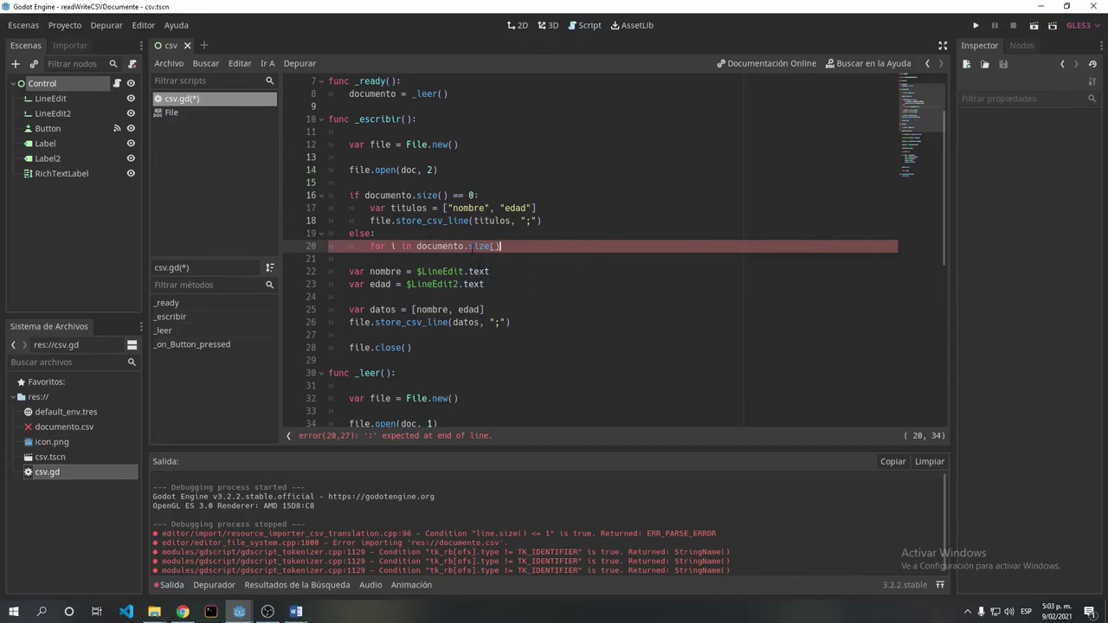
type(":")
key("Return")
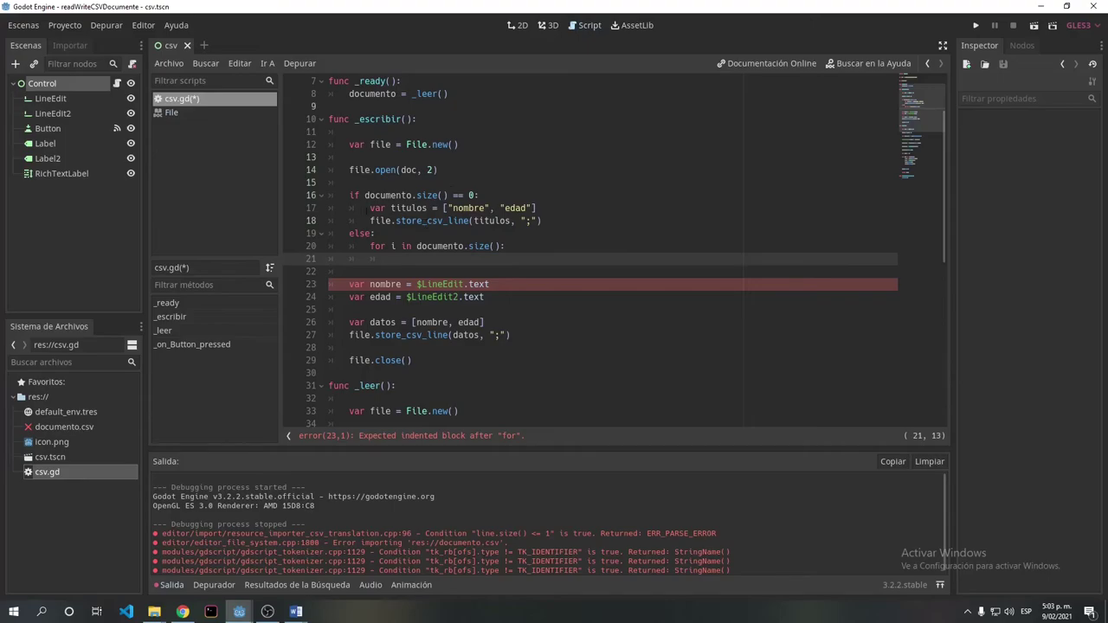
Inside the loop, write 'var datos = documento[i]'.
type("var ")
type("da")
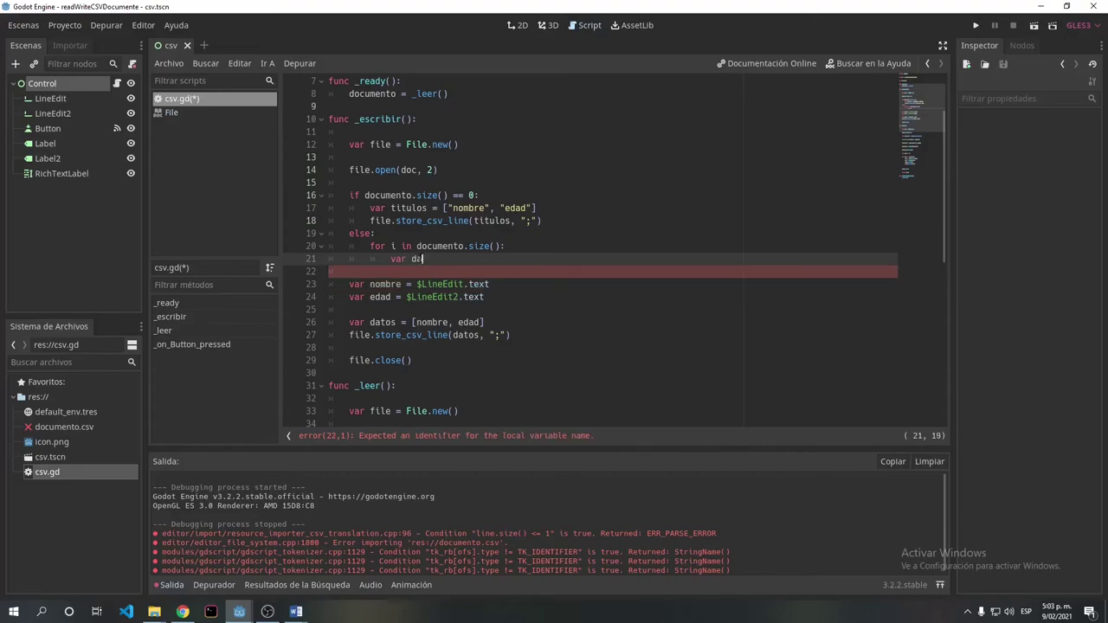
type("tos")
type(" = ")
type("doc")
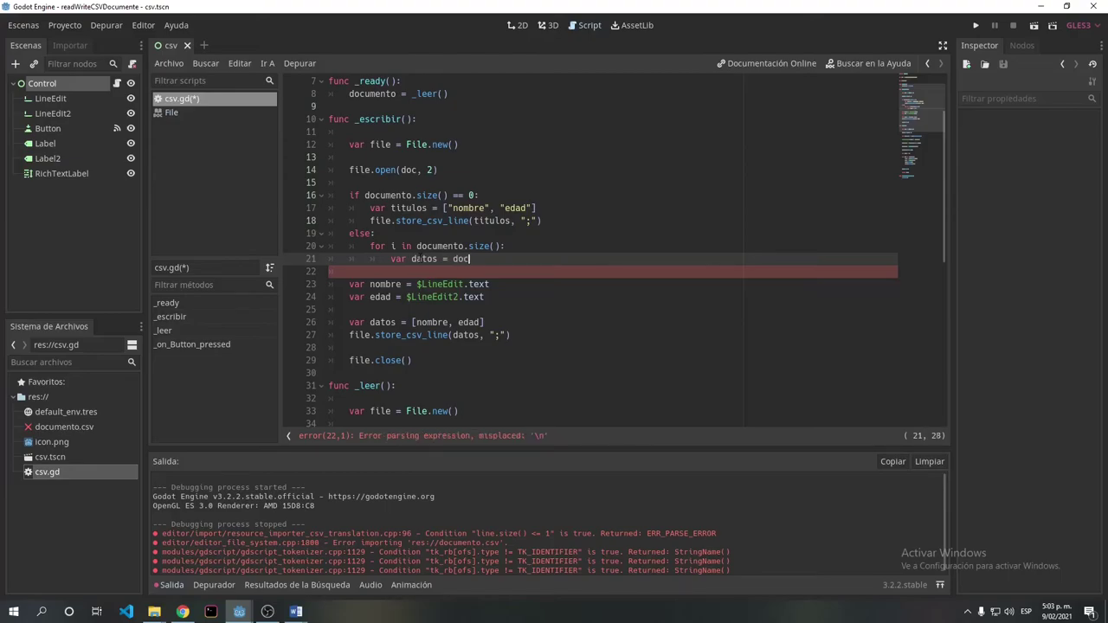
type("u")
key("Return")
type("[")
type("i")
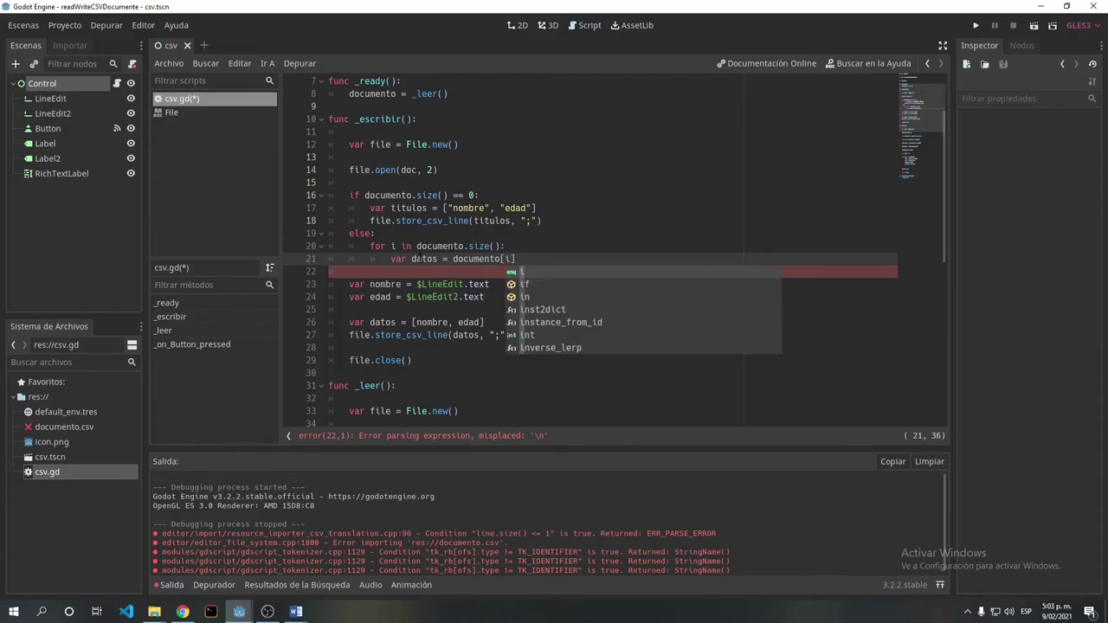
left_click(525, 258)
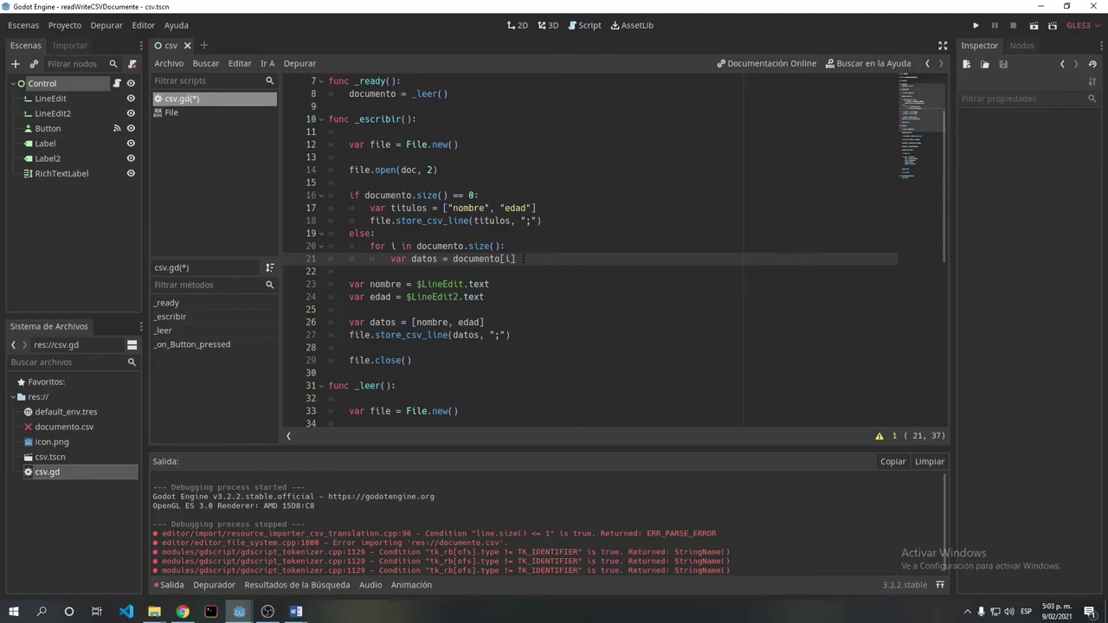
Copy the header's store_csv_line call into the loop, replacing titulos with datos.
key("Return")
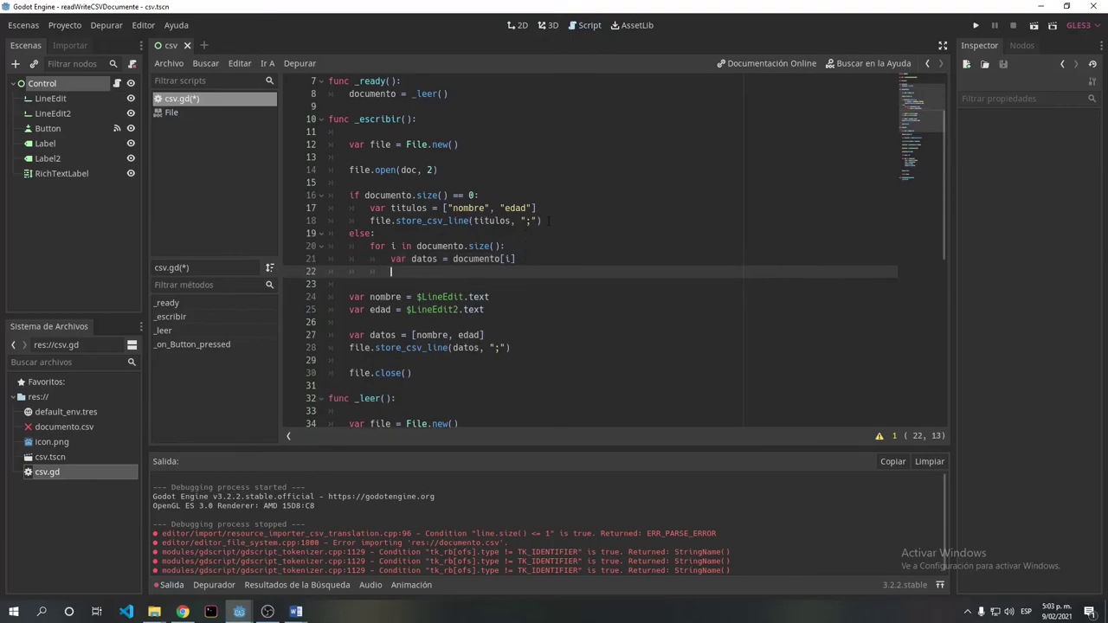
left_click_drag(541, 221, 370, 222)
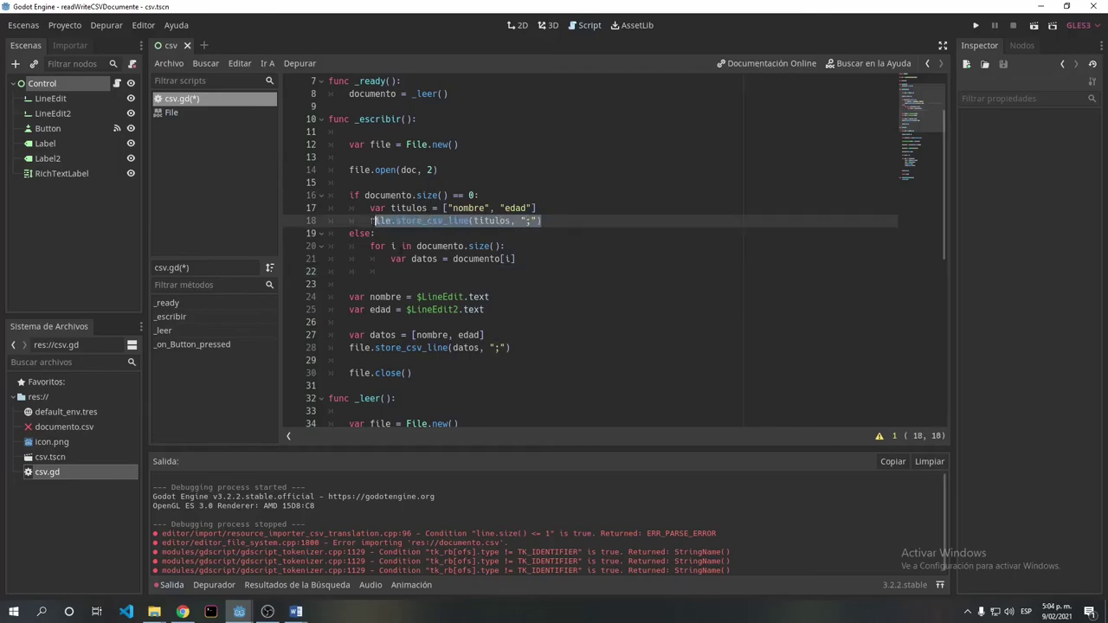
key("ctrl+c")
left_click(390, 271)
key("ctrl+v")
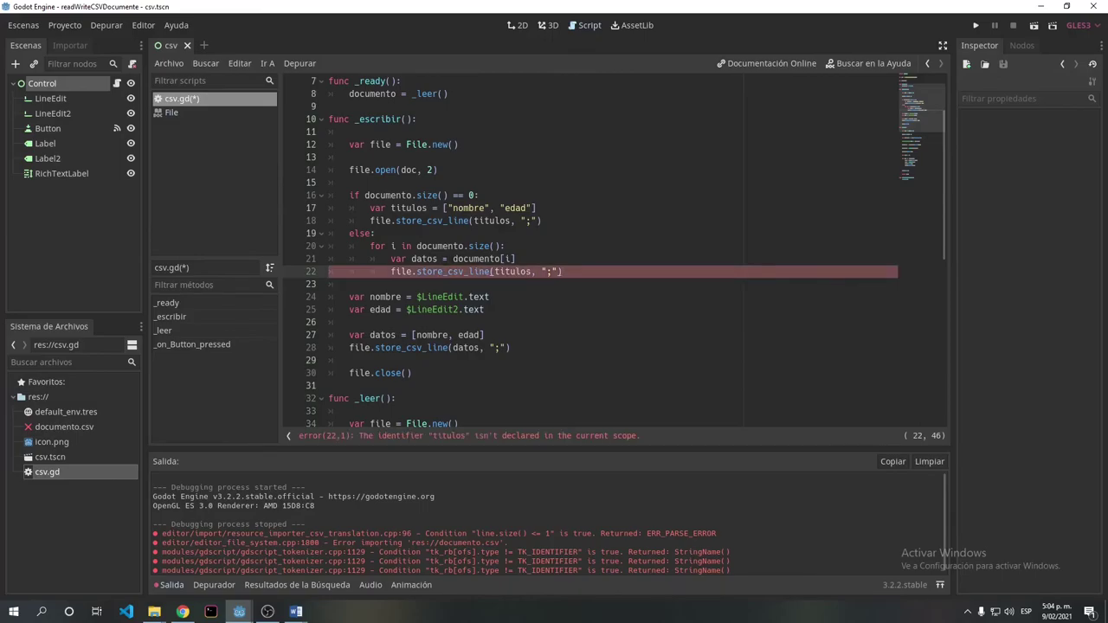
double_click(510, 272)
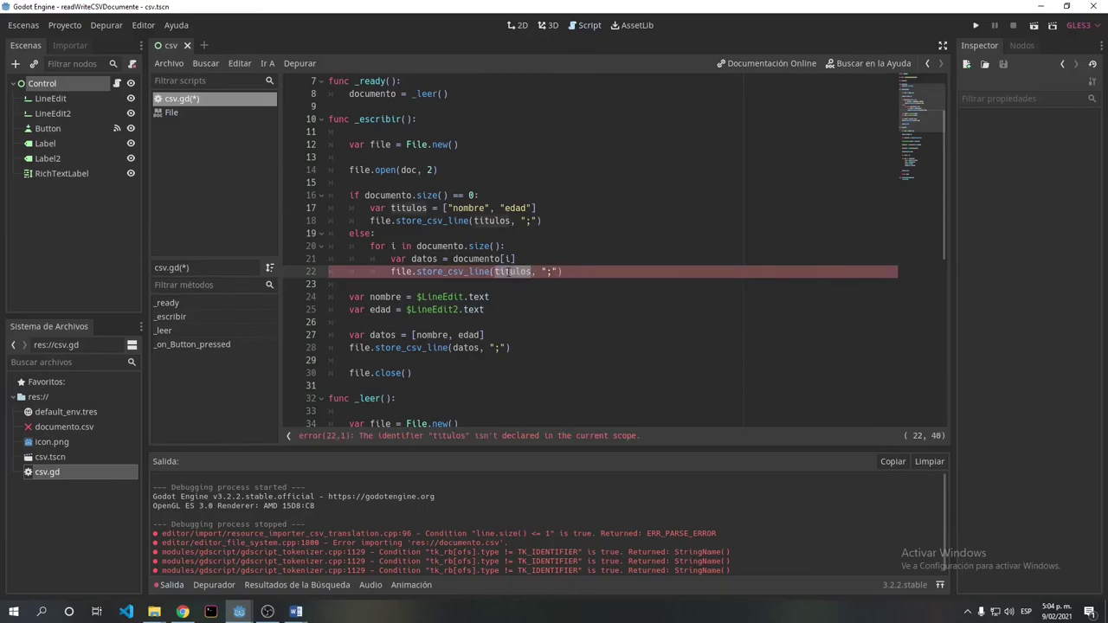
type("datos")
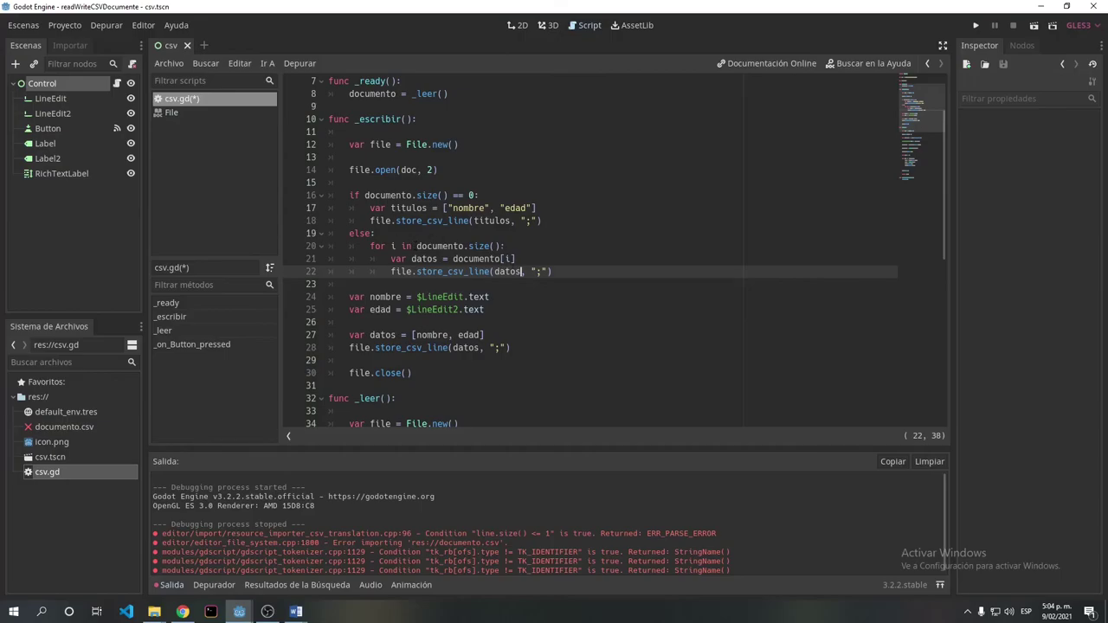
scroll(387, 297, "down", 10)
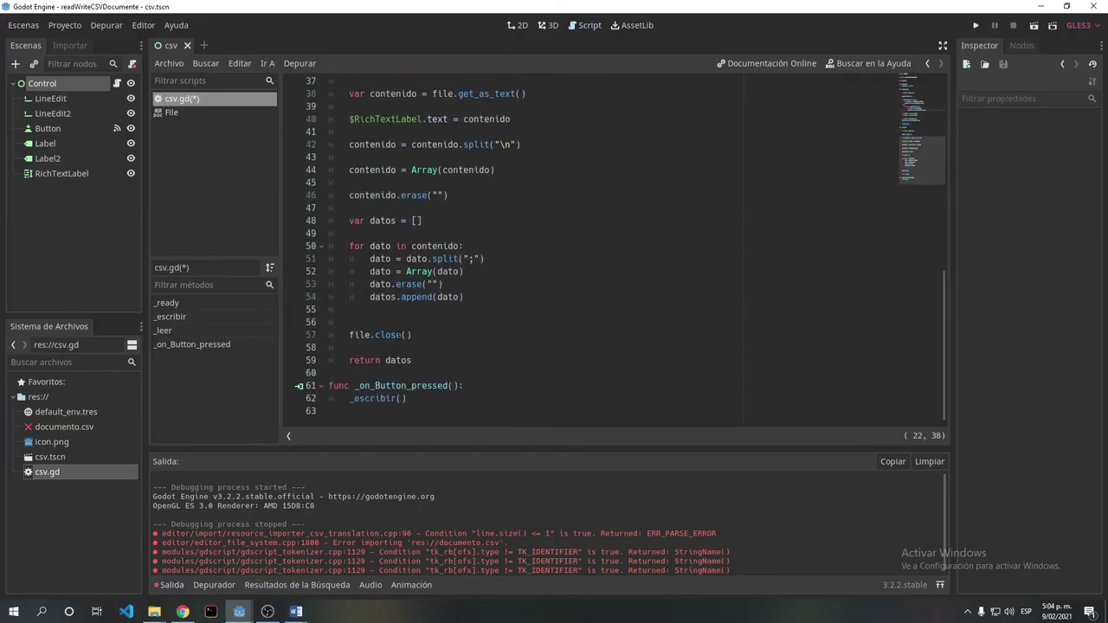
scroll(434, 329, "up", 4)
scroll(434, 329, "up", 4)
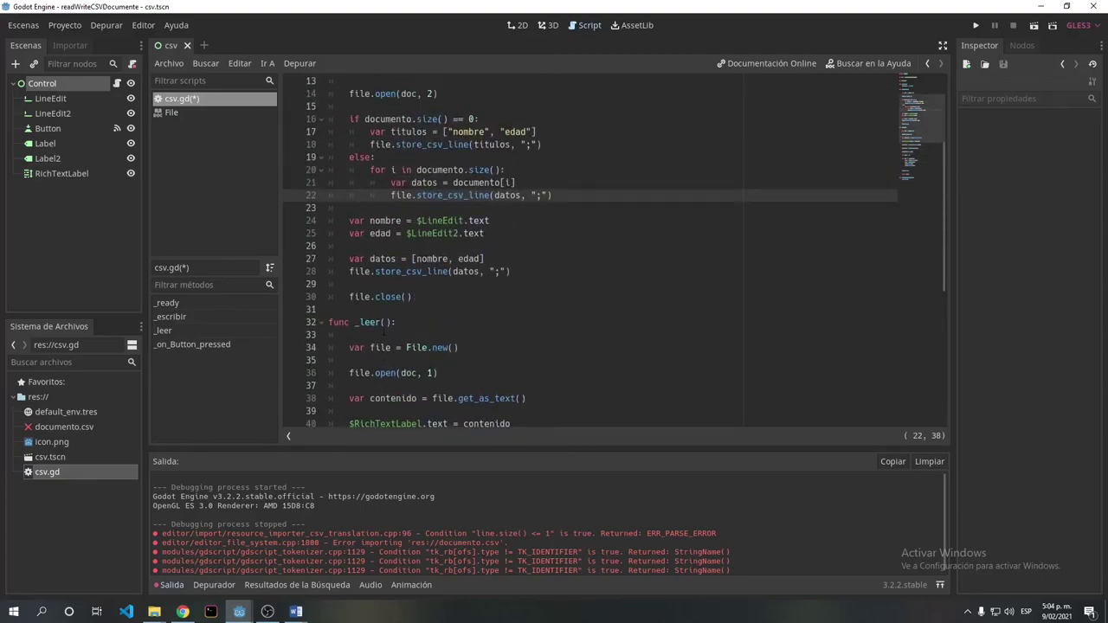
scroll(435, 329, "up", 3)
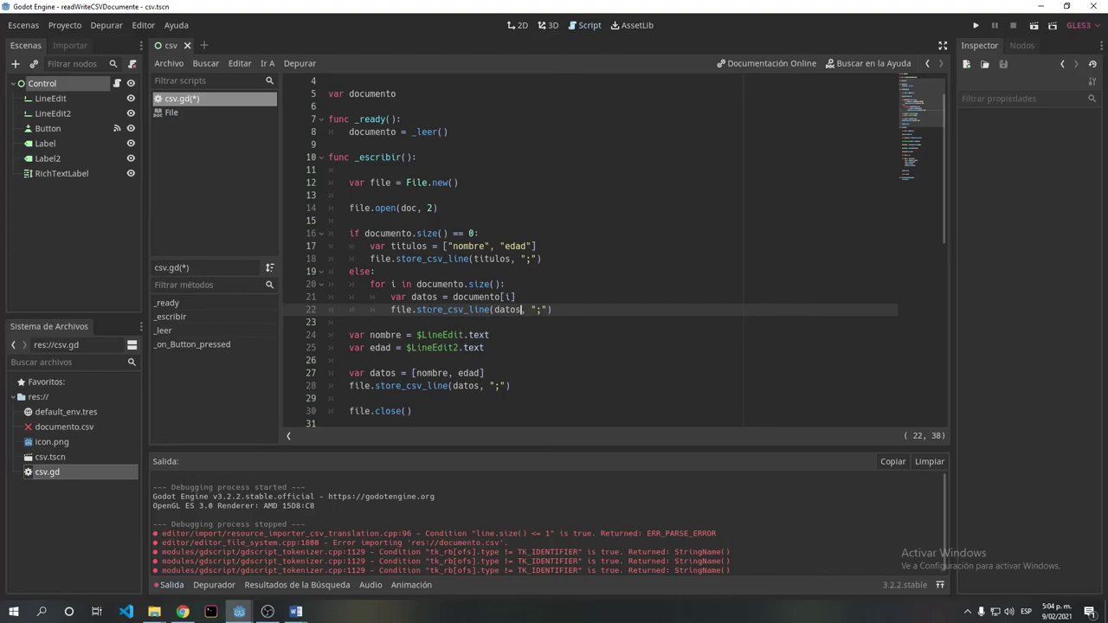
scroll(513, 314, "down", 5)
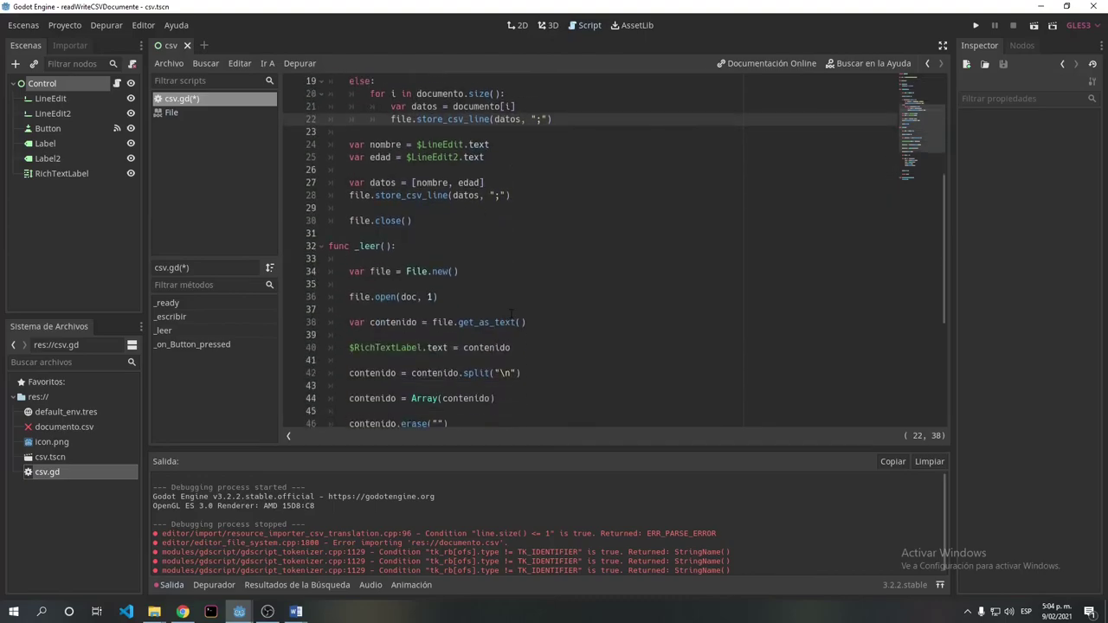
scroll(512, 314, "up", 2)
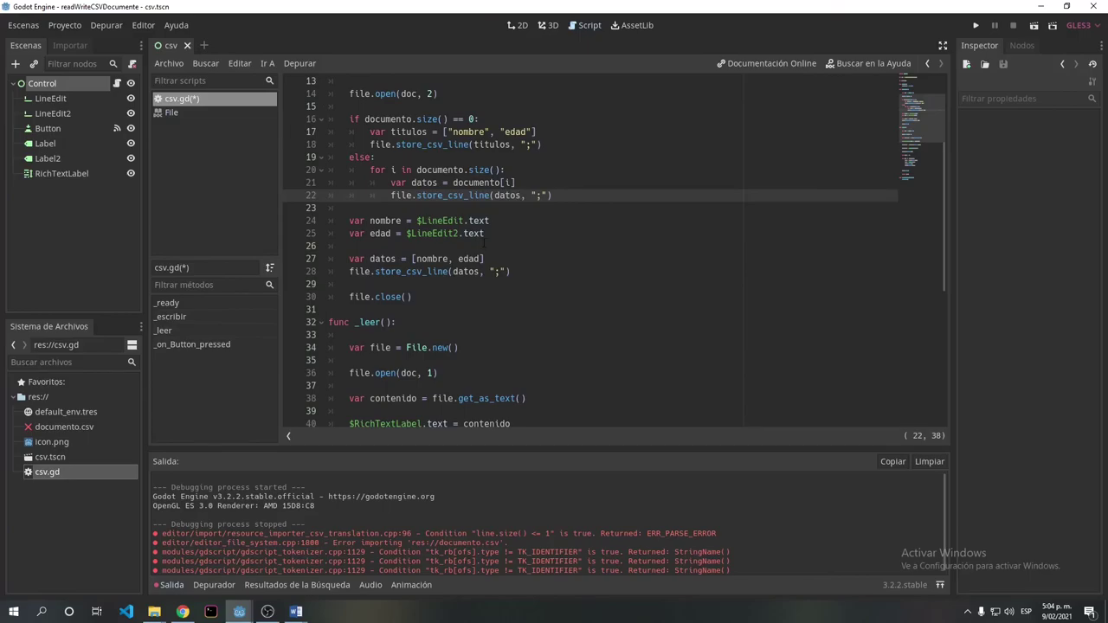
scroll(449, 327, "down", 5)
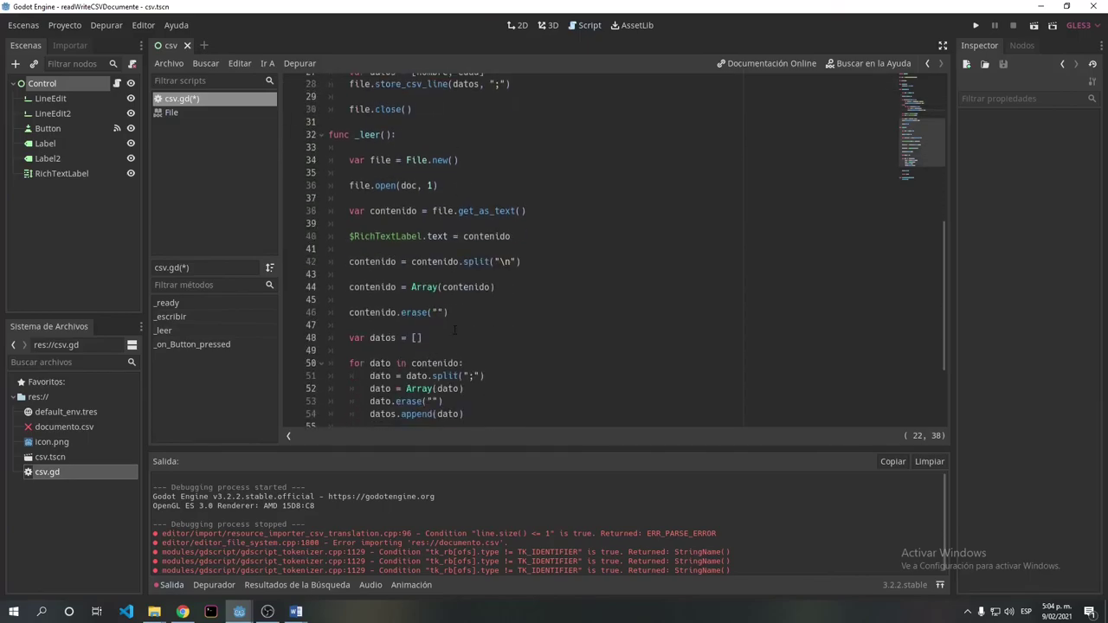
scroll(454, 329, "up", 5)
scroll(453, 329, "up", 4)
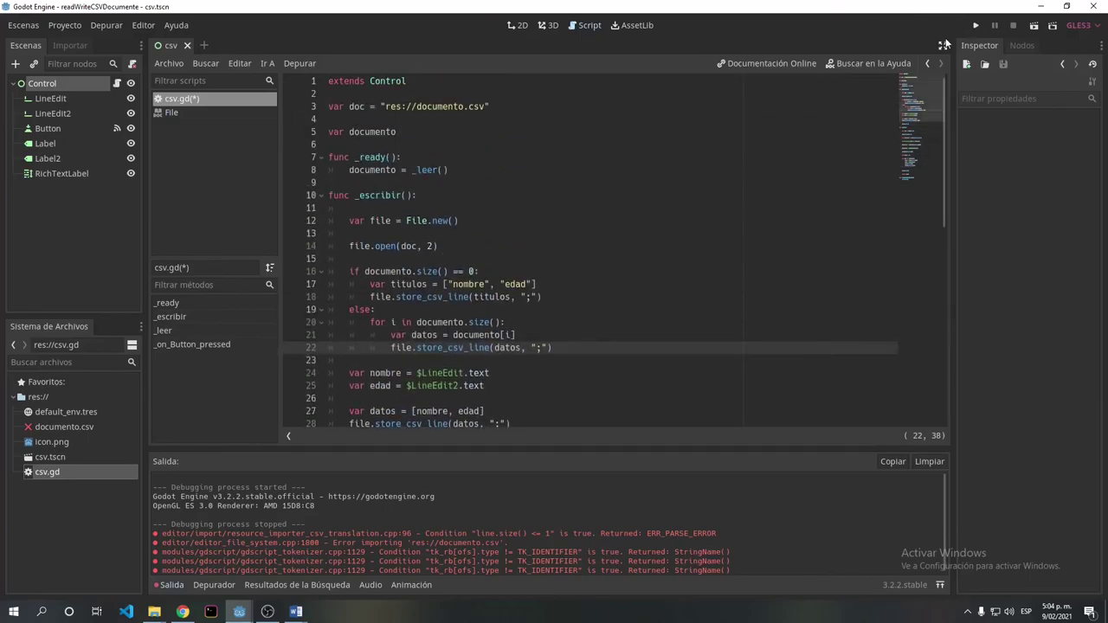
Run the scene, save name Leonardo with age 40, then close the game window.
left_click(1036, 26)
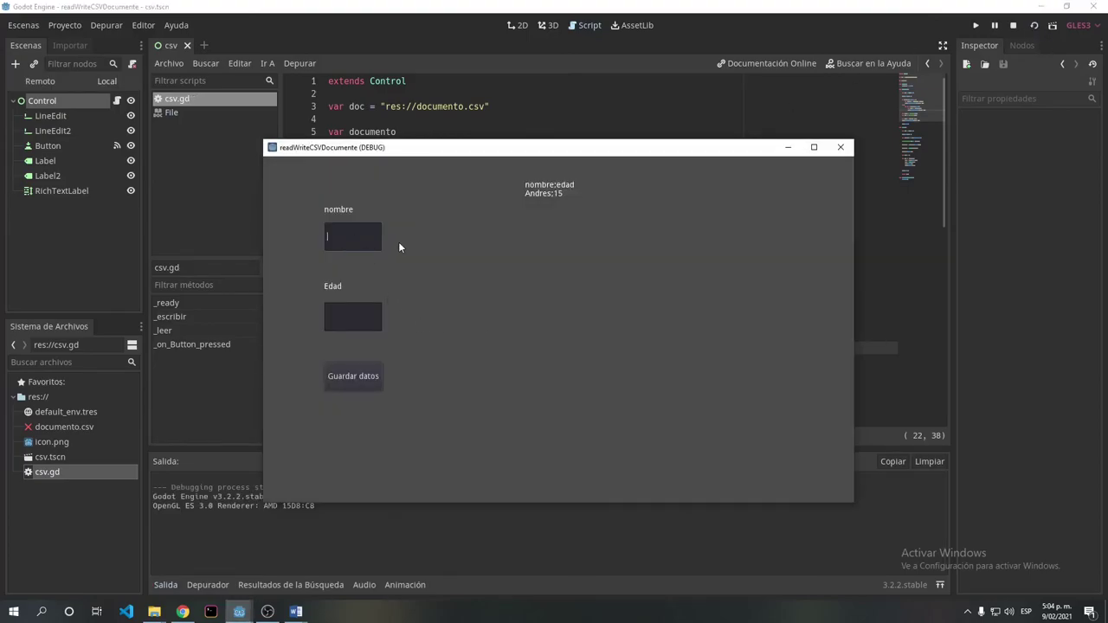
type("Leonard")
type("o")
key("Tab")
type("40")
left_click(355, 391)
left_click(840, 148)
left_click(839, 147)
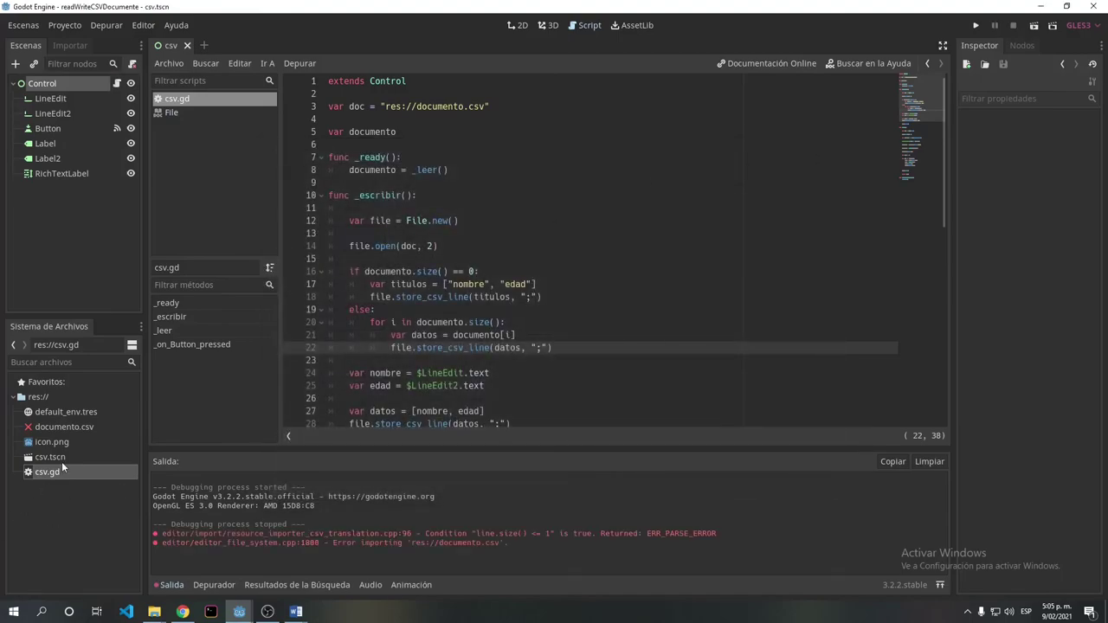
right_click(61, 461)
left_click(18, 537)
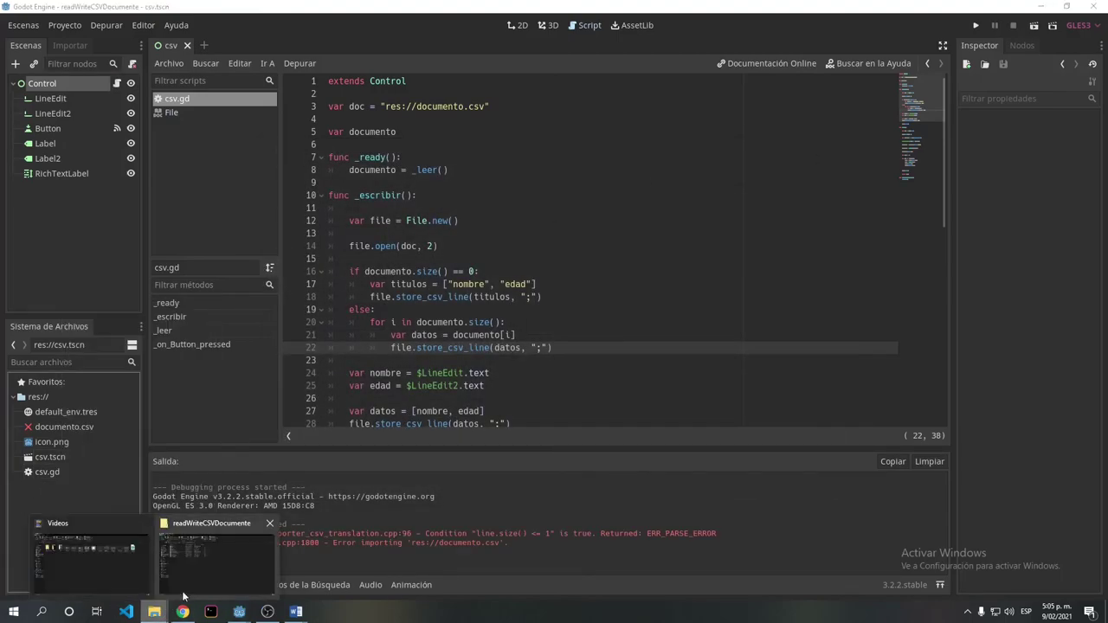
left_click(185, 589)
double_click(148, 178)
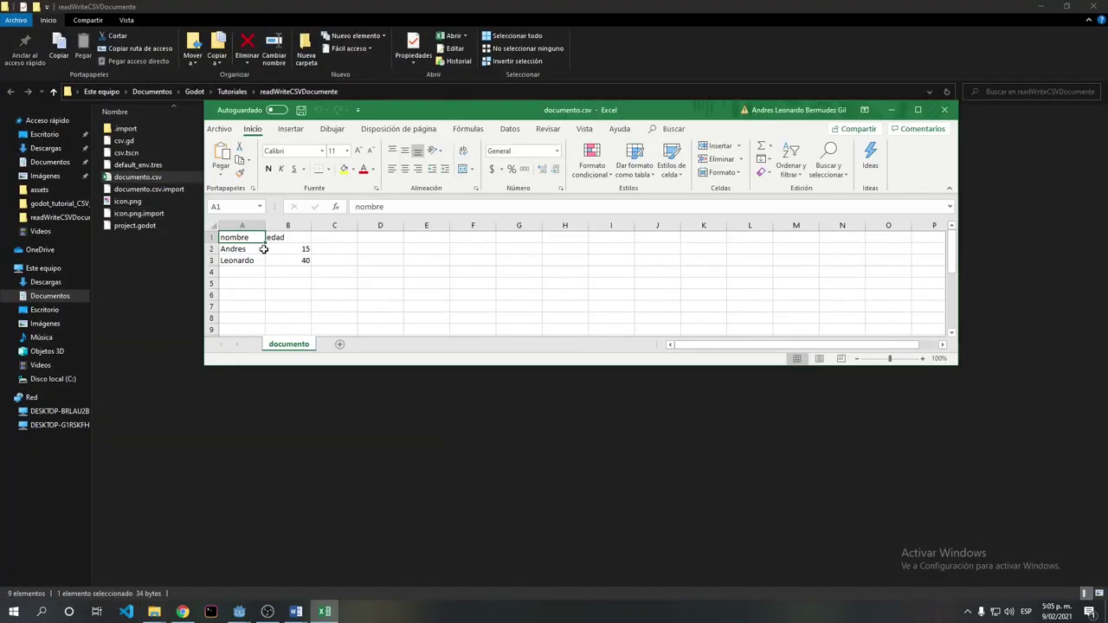
left_click(943, 110)
Save Jonathan with age 100 from the running scene, then relaunch to check the rows.
left_click(1039, 6)
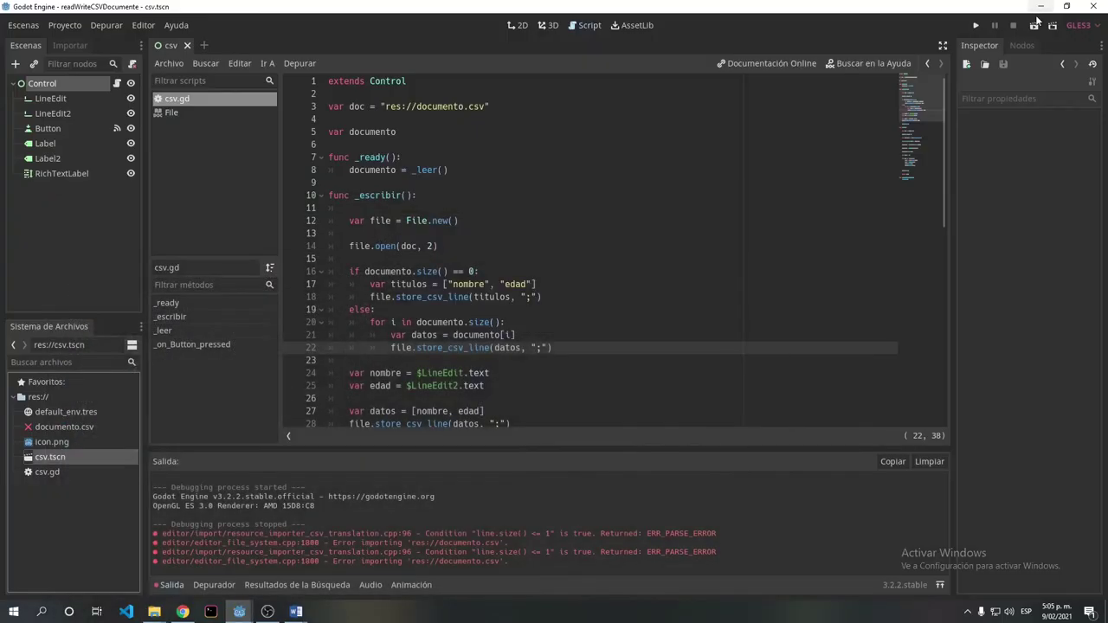
left_click(1031, 26)
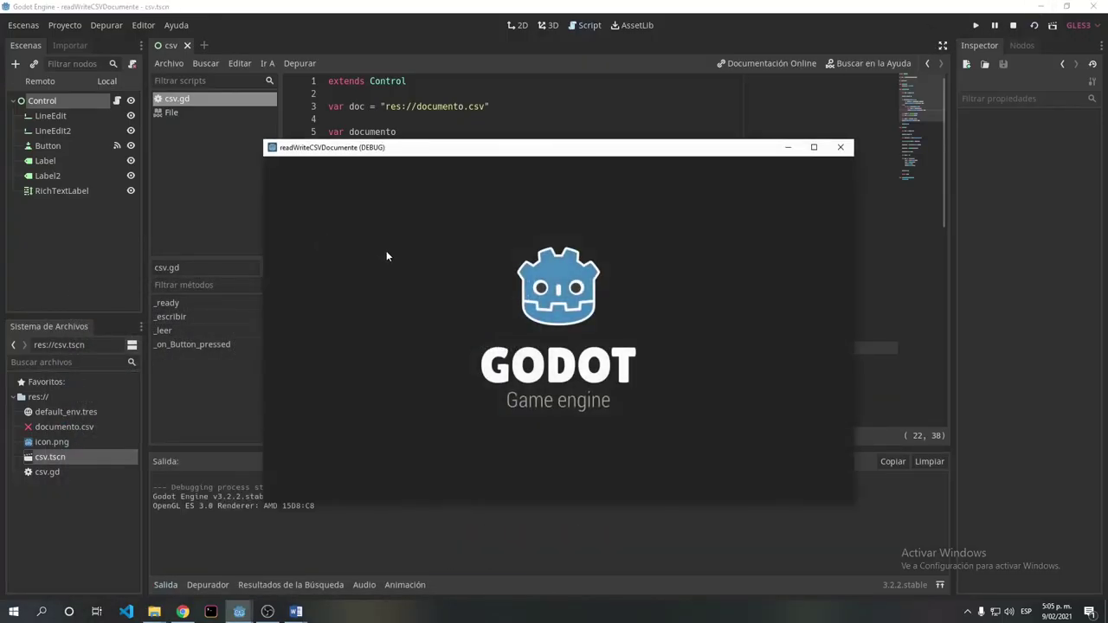
type("J")
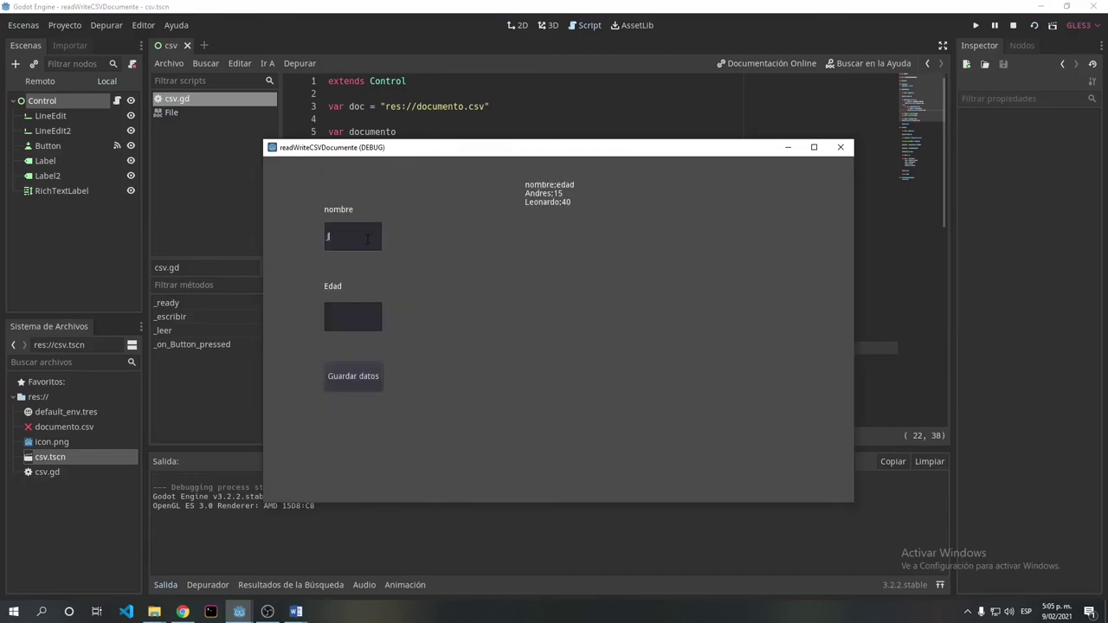
type("onatha")
type("n")
key("Tab")
type("100")
left_click(348, 382)
left_click(839, 149)
left_click(1033, 26)
left_click(840, 147)
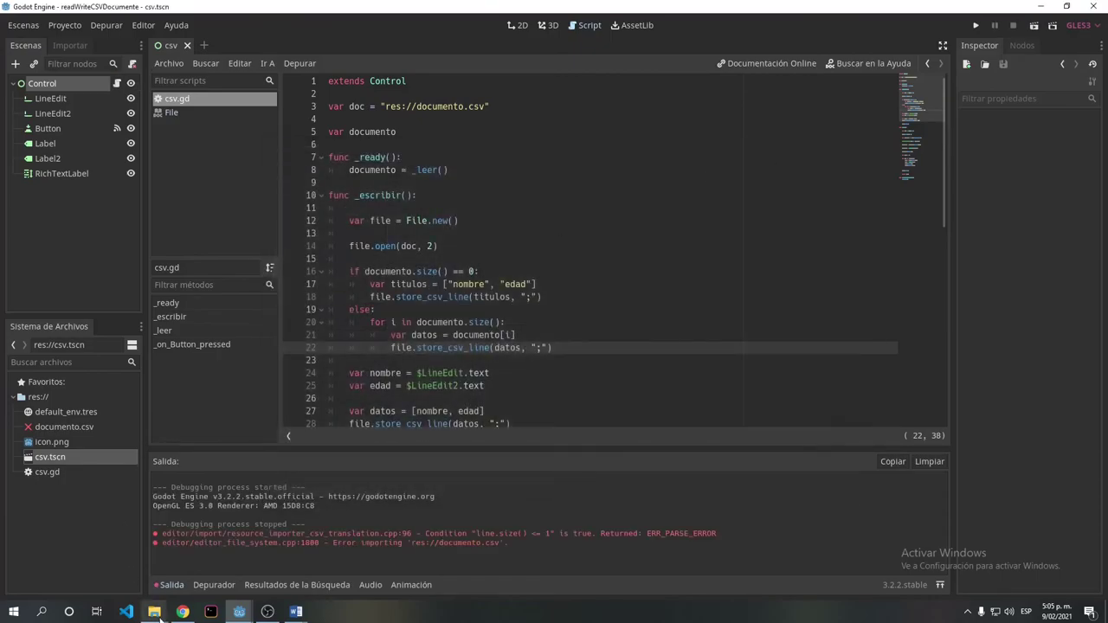
mouse_move(154, 611)
left_click(193, 571)
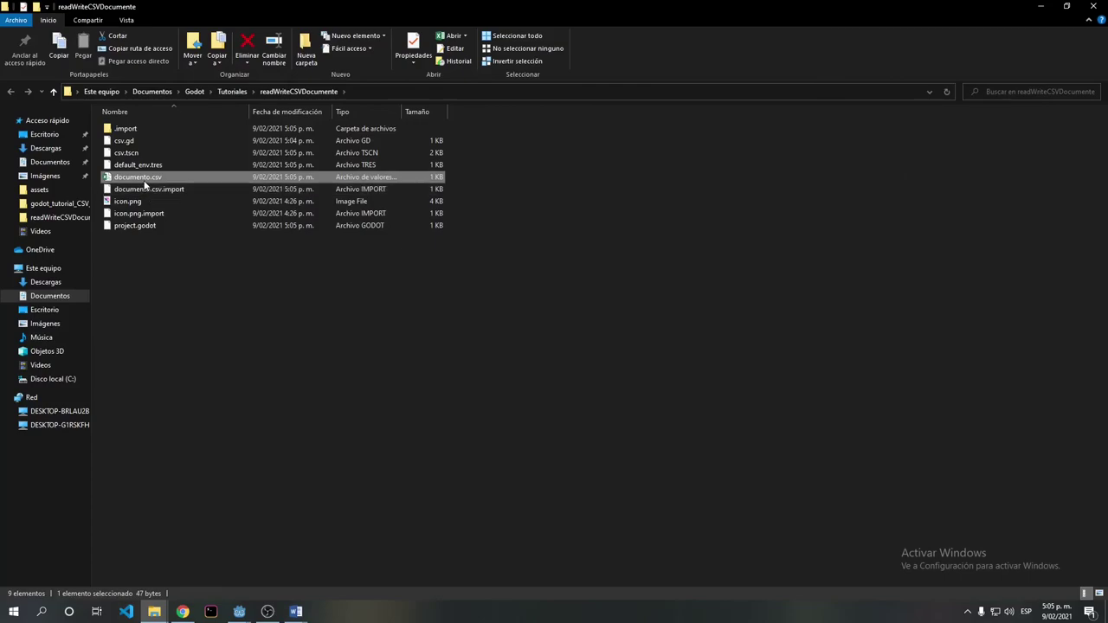
double_click(145, 180)
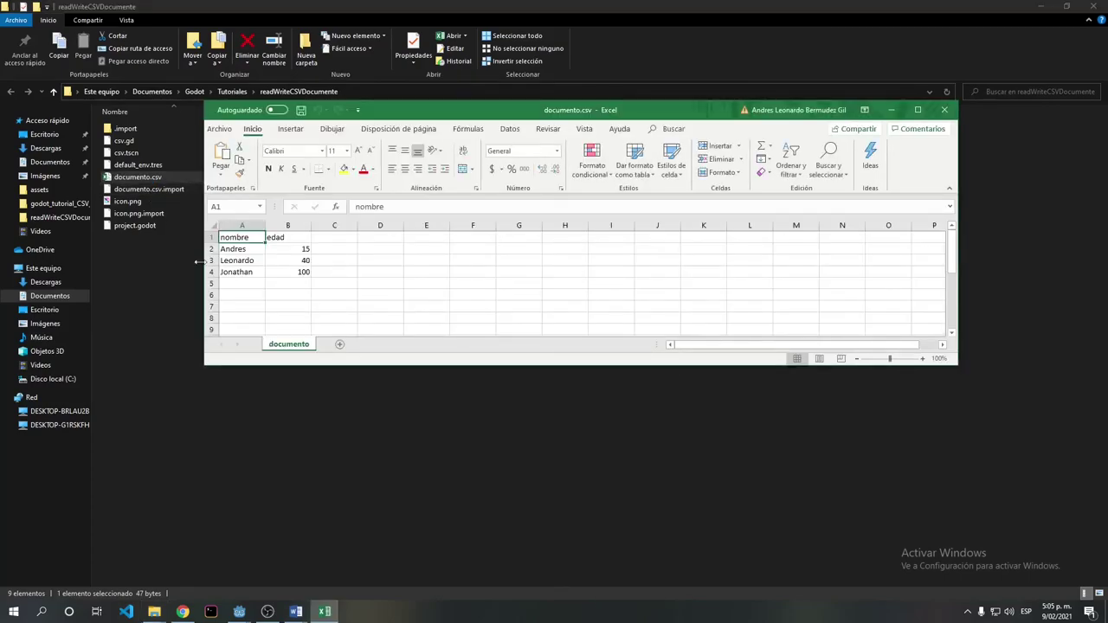
left_click(947, 113)
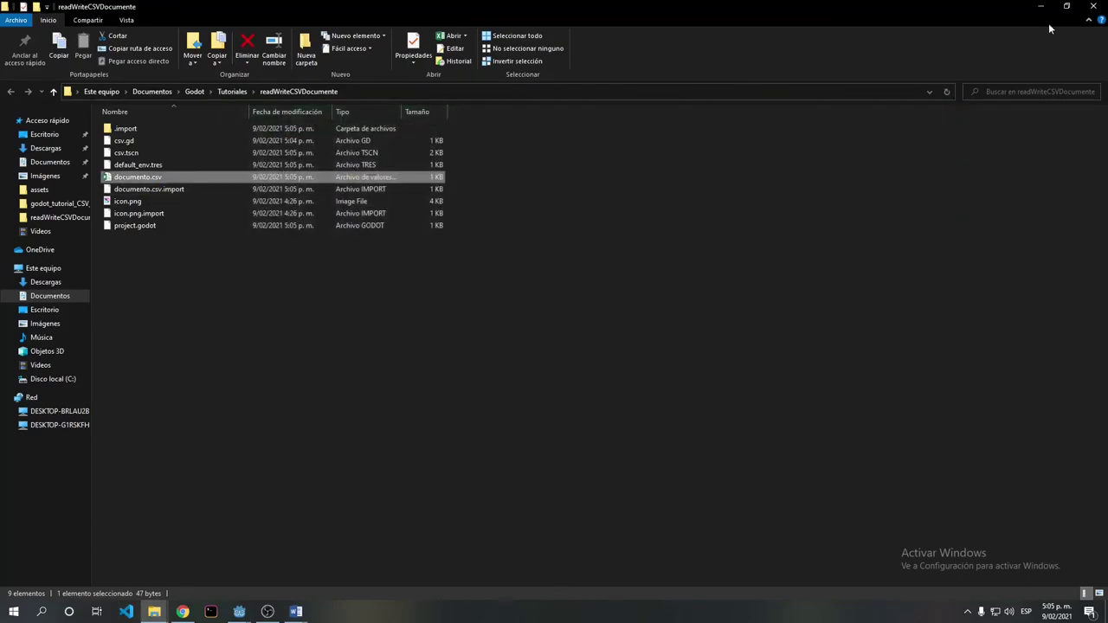
left_click(1041, 7)
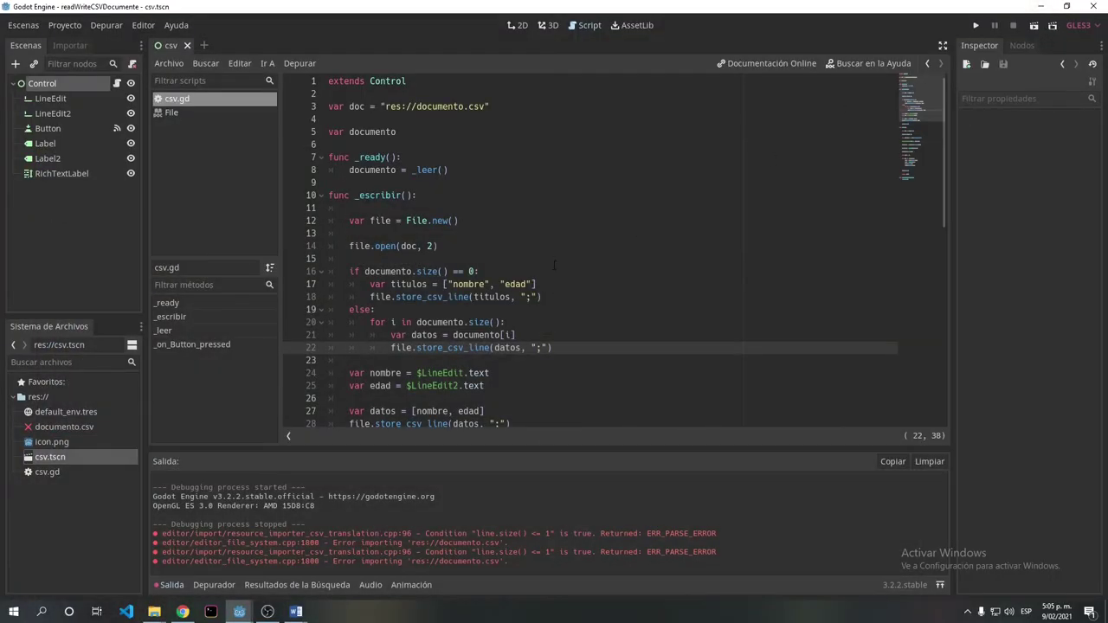
scroll(554, 265, "down", 7)
scroll(554, 369, "down", 3)
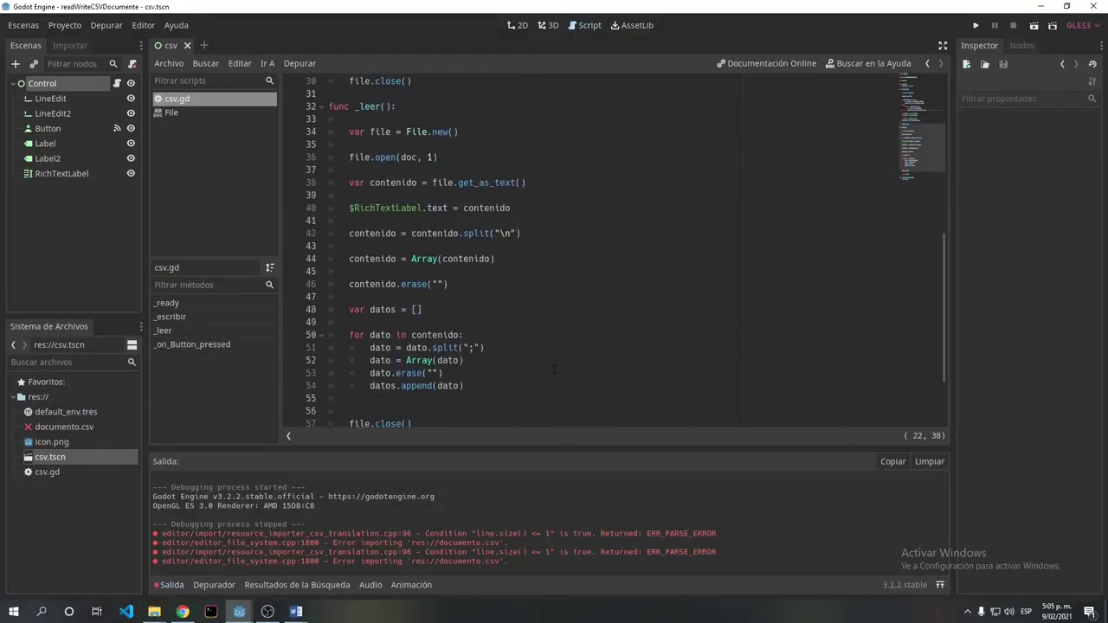
scroll(554, 370, "down", 2)
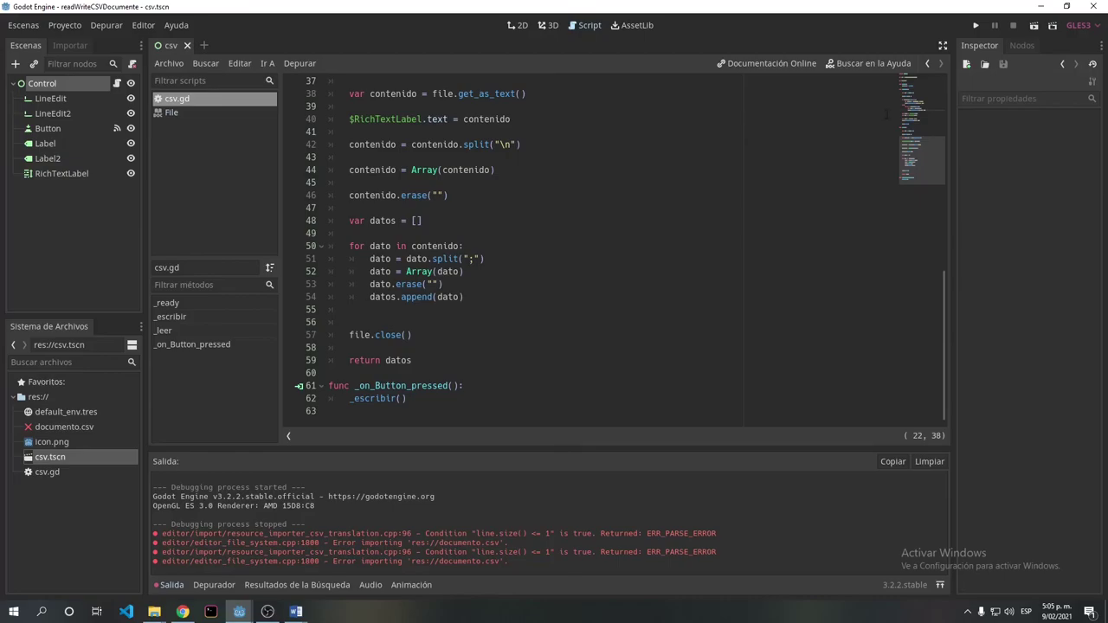
left_click(1031, 28)
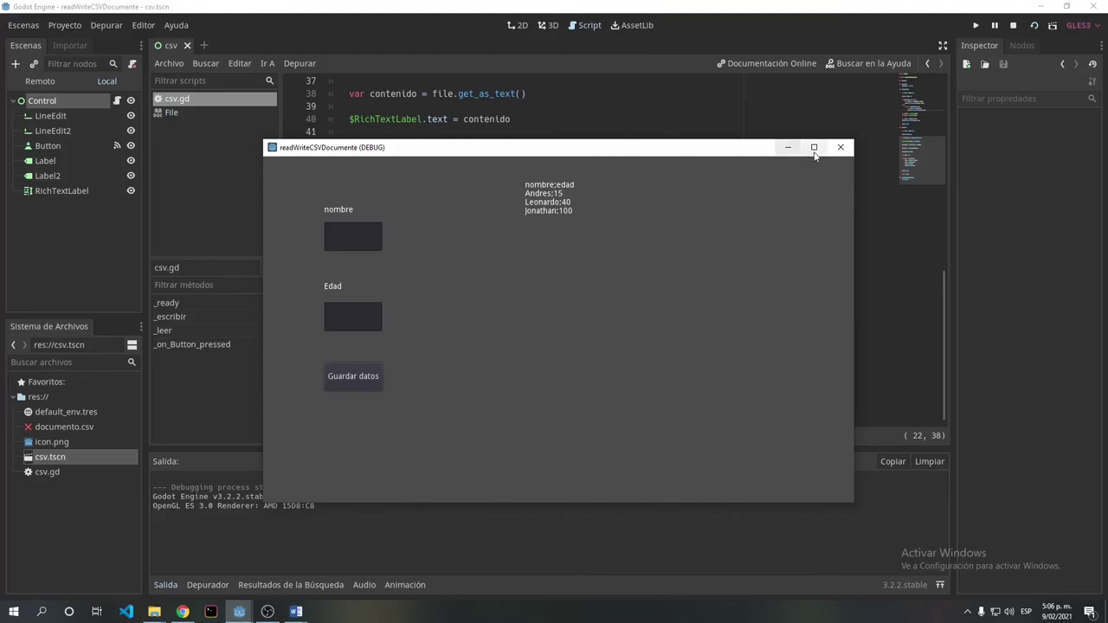
left_click(840, 147)
Add get_tree().reload_current_scene() on a new line after the _escribir() call.
left_click(422, 399)
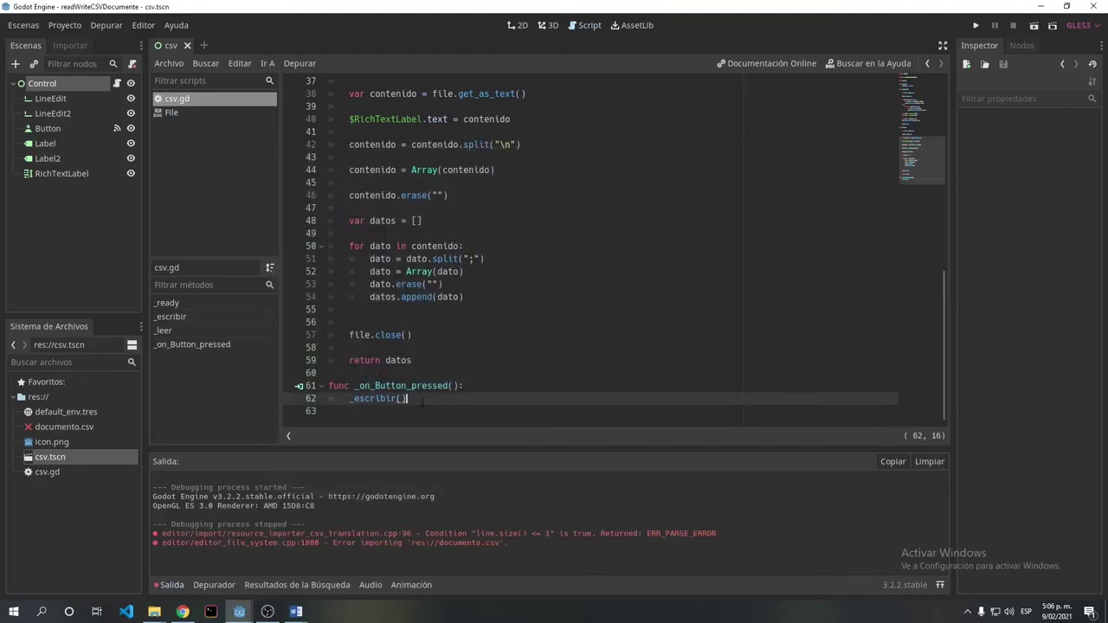
key("Return")
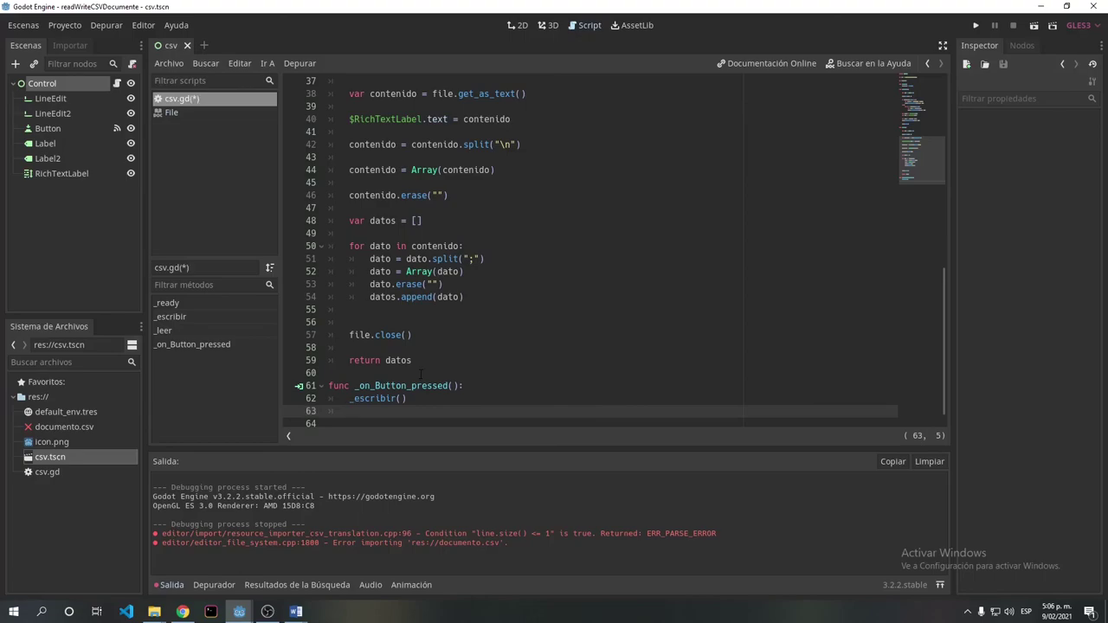
type("ge")
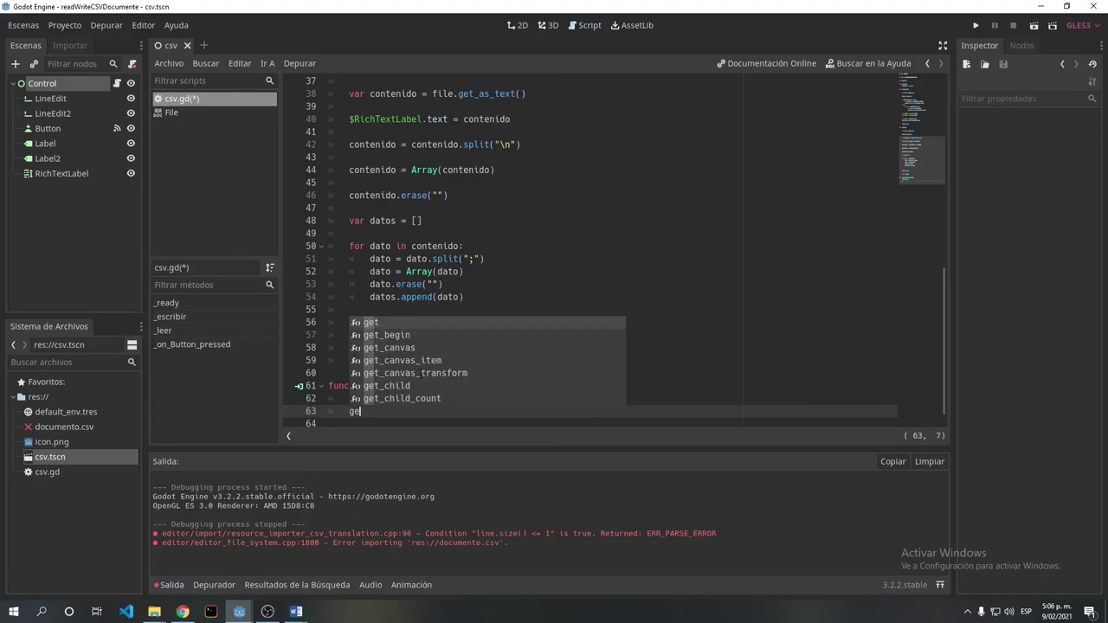
type("t")
type("_tre")
key("Return")
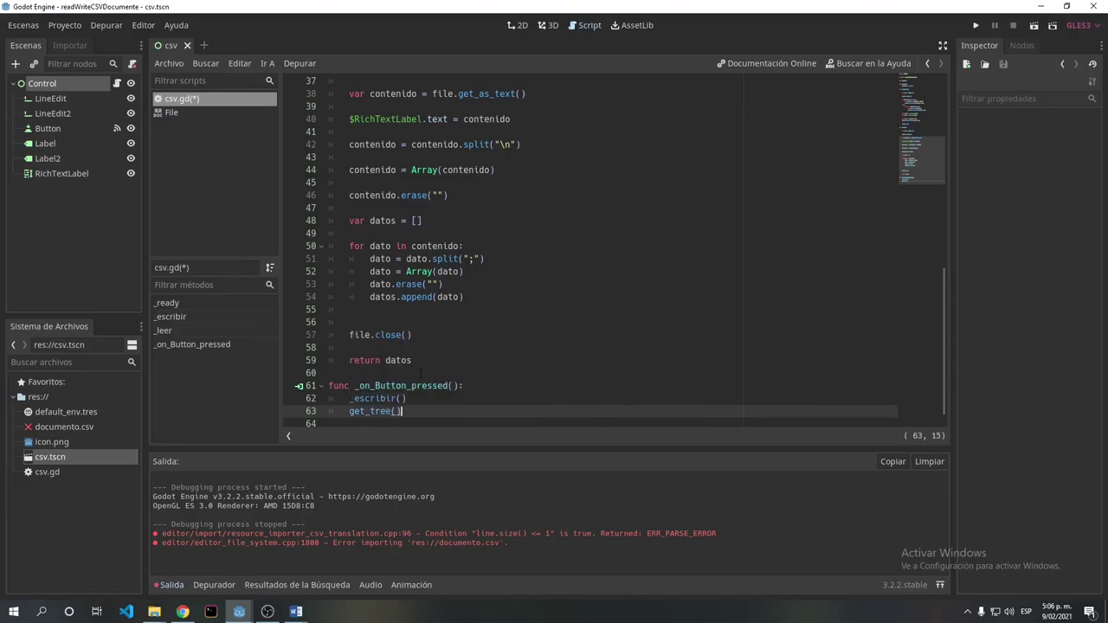
type(".rel")
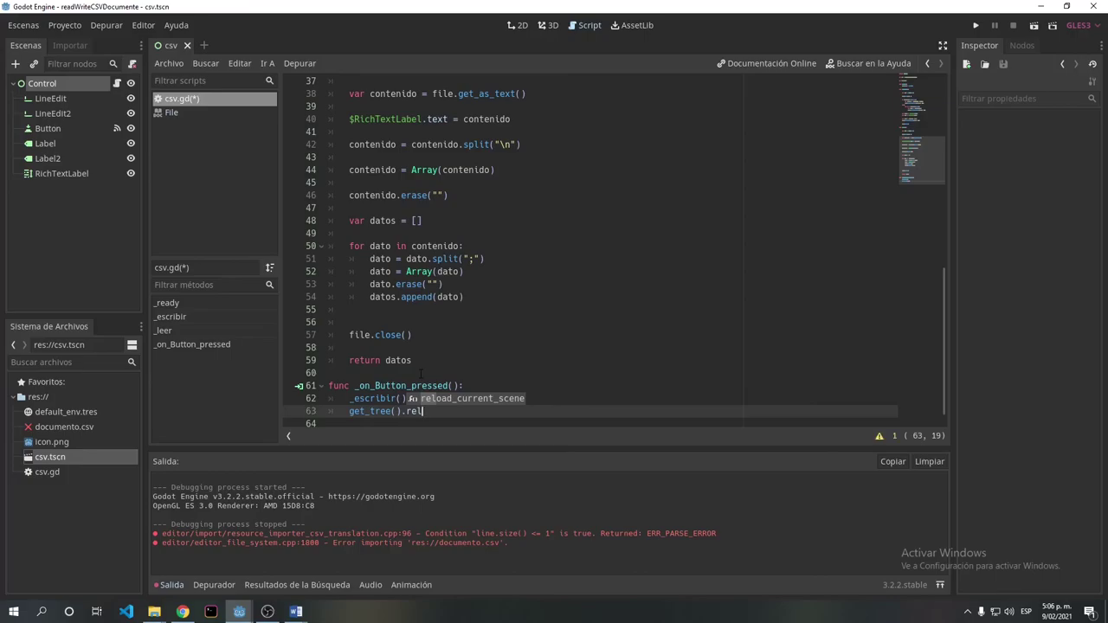
key("Return")
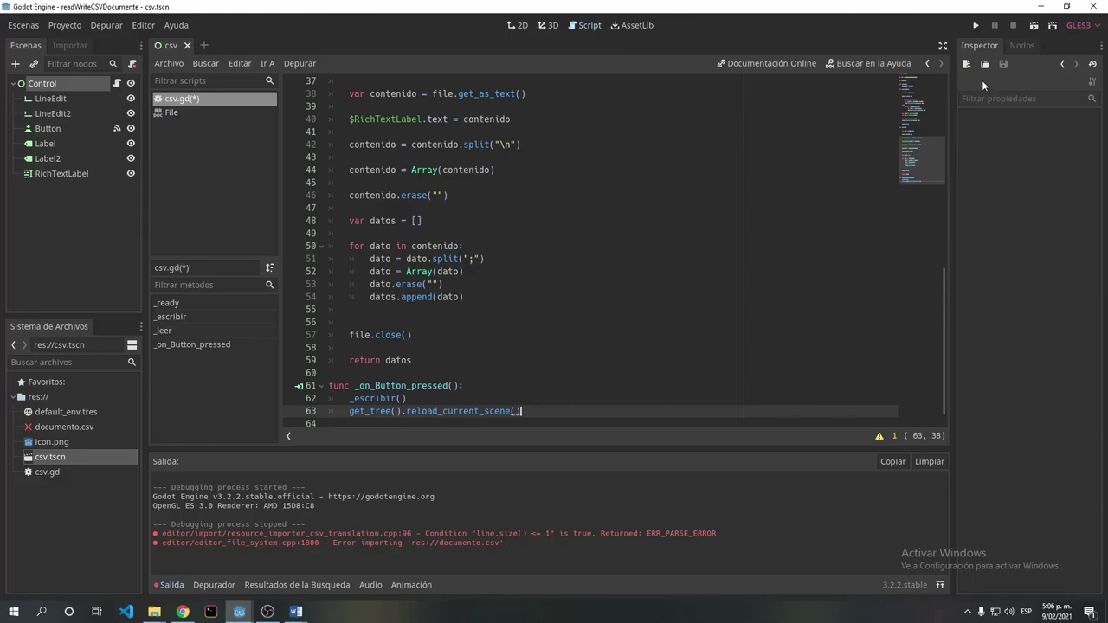
Run the scene and save Ana with age 23.
left_click(1033, 25)
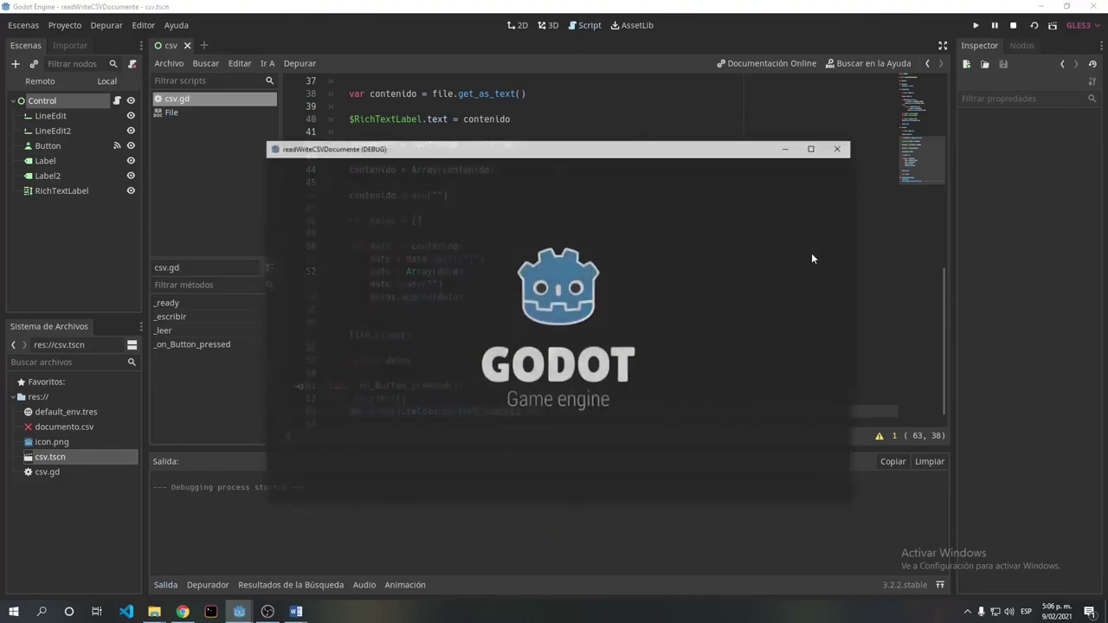
type("Ana")
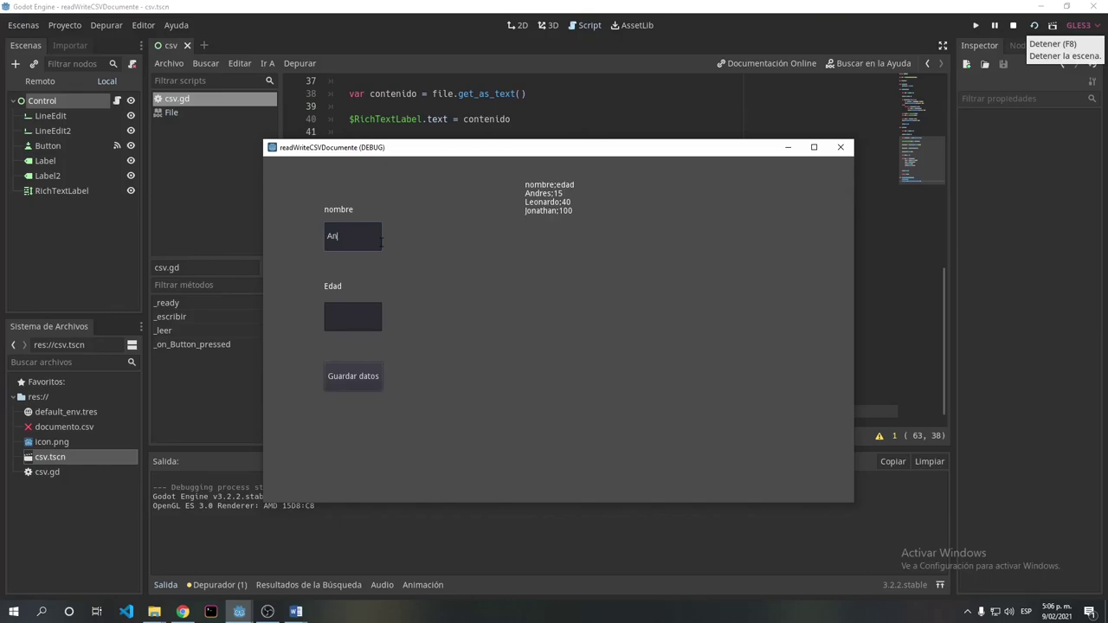
key("Tab")
type("23")
left_click(356, 379)
Save Luisa with age 15, then close the game window.
left_click(349, 229)
type("Luisa")
key("Tab")
type("15")
left_click(368, 375)
left_click(841, 147)
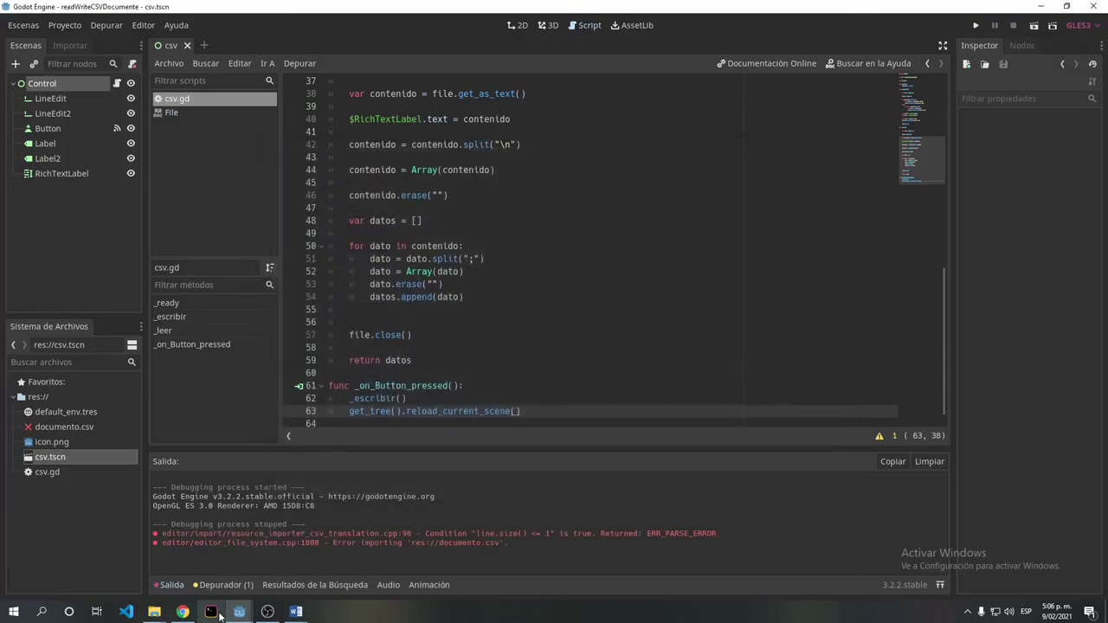
Open documento.csv from the project folder in Excel to verify the saved rows.
mouse_move(151, 611)
left_click(152, 566)
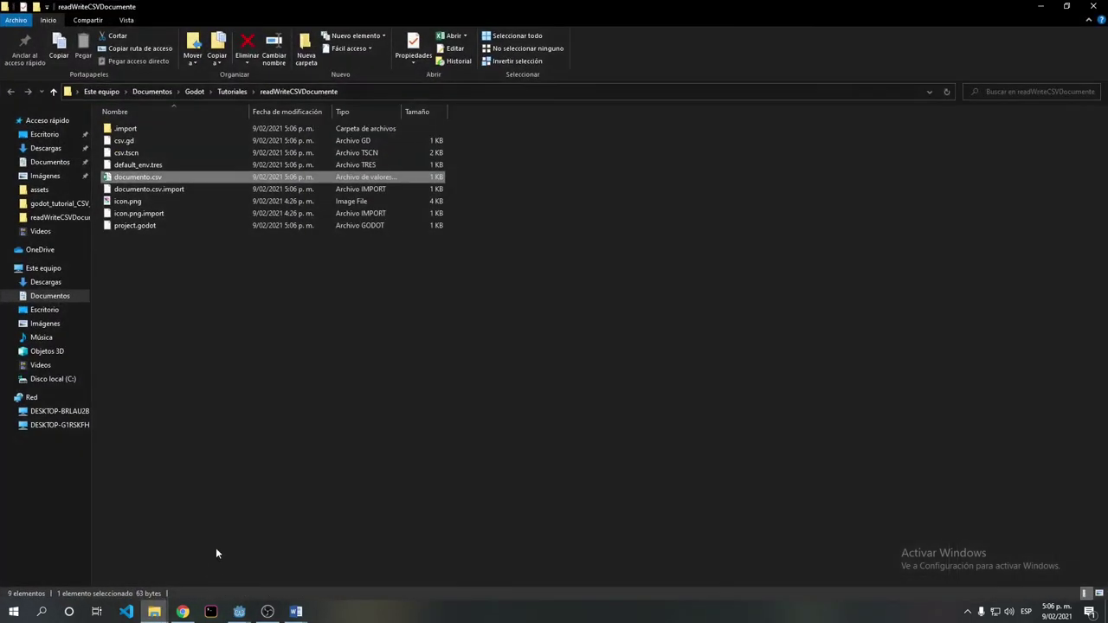
double_click(154, 178)
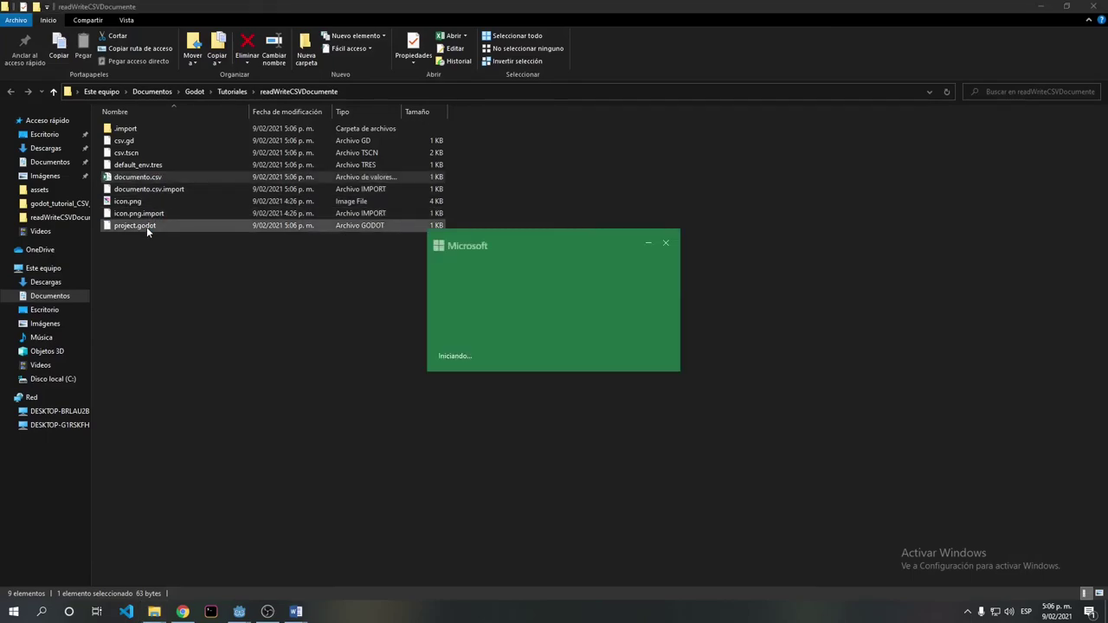